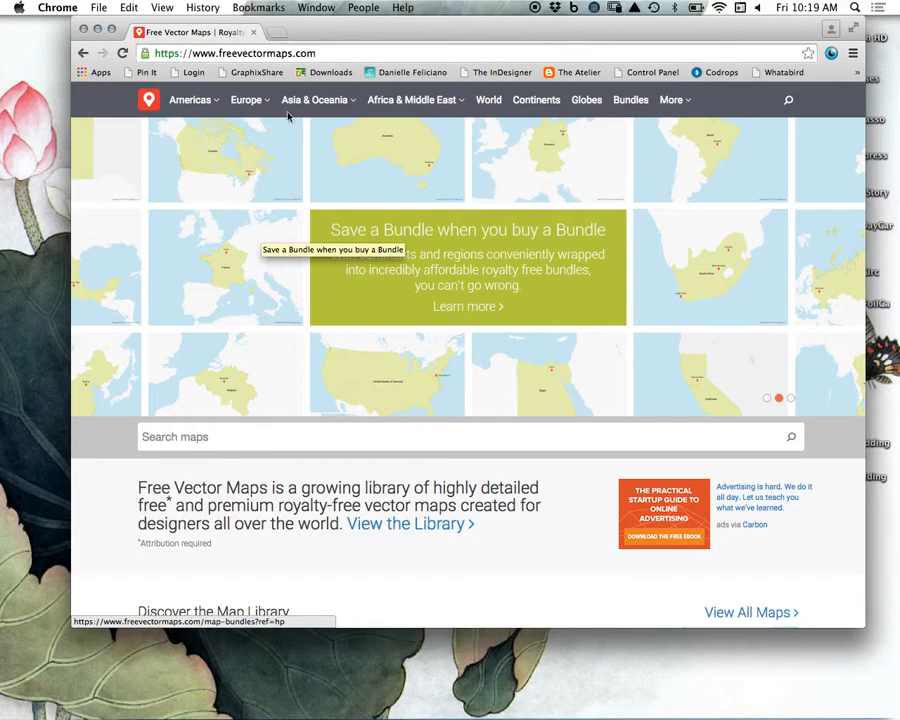
# Step: Browse the North America maps and open the trending map United States of America with States - Single Color
pyautogui.click(204, 102)
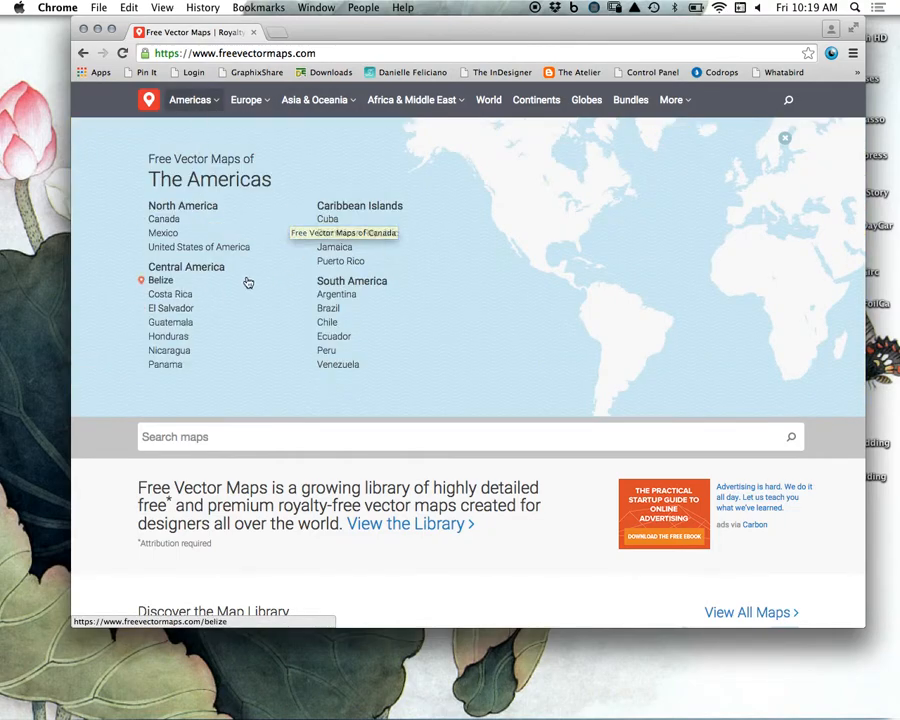
pyautogui.click(213, 207)
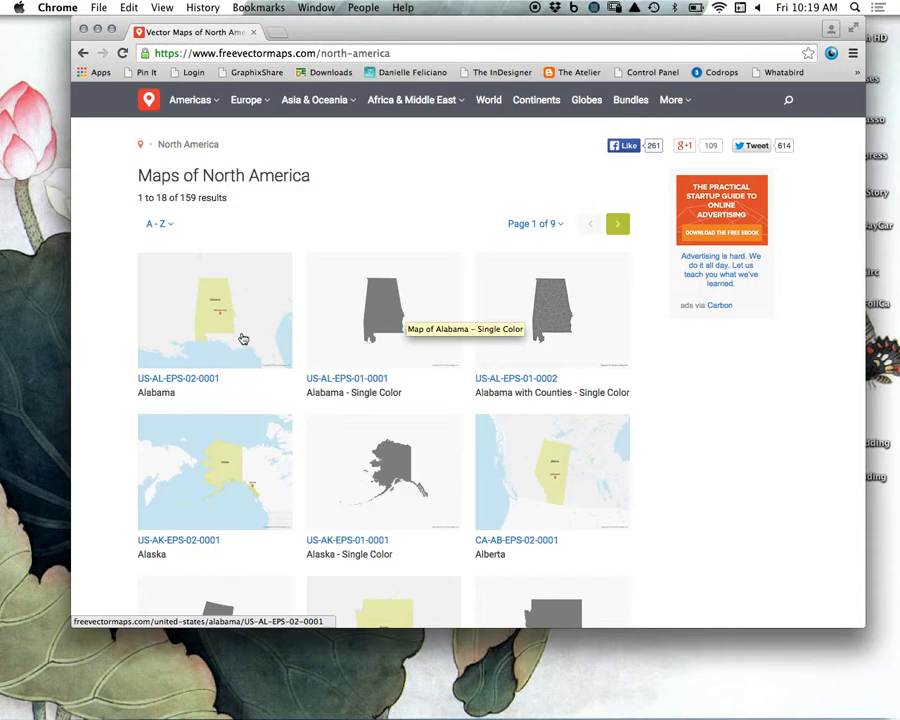
pyautogui.scroll(-10, 357, 408)
pyautogui.scroll(-5, 410, 412)
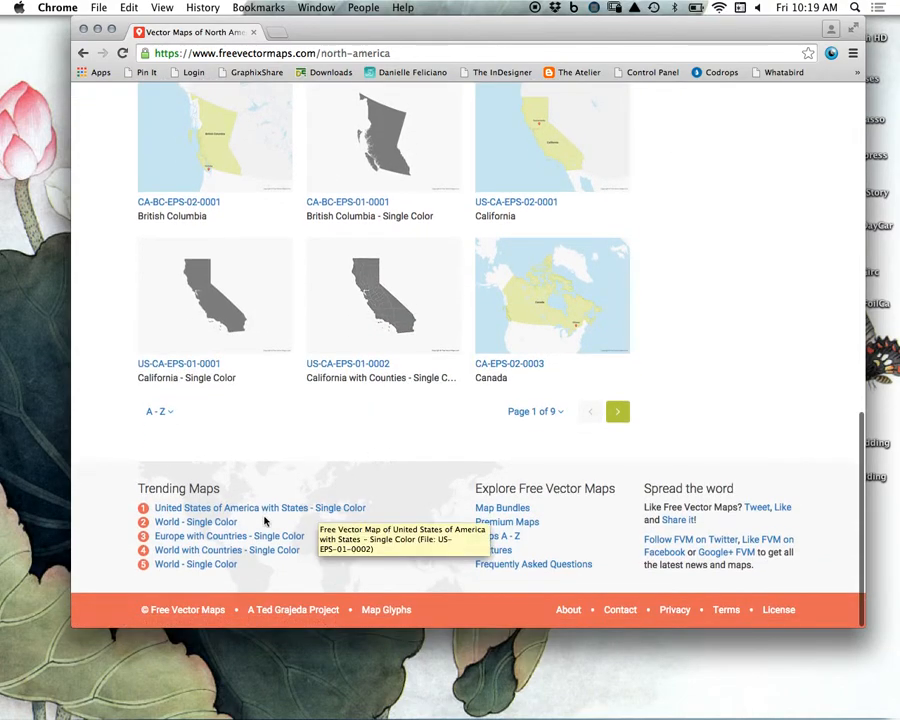
pyautogui.click(211, 508)
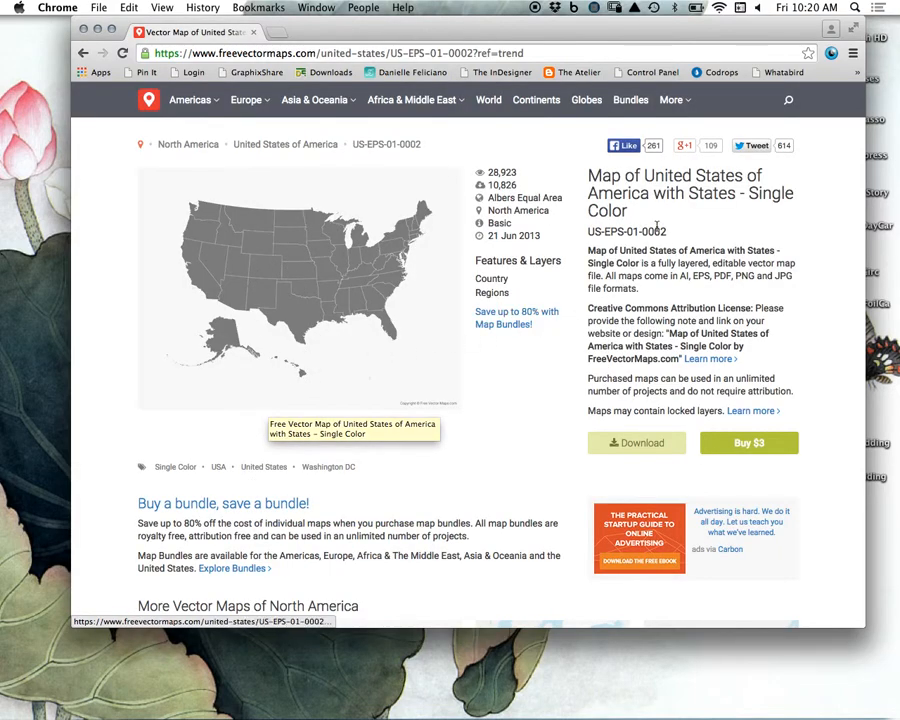
# Step: Look through the map's page and download the free version of the United States map
pyautogui.scroll(-5, 370, 432)
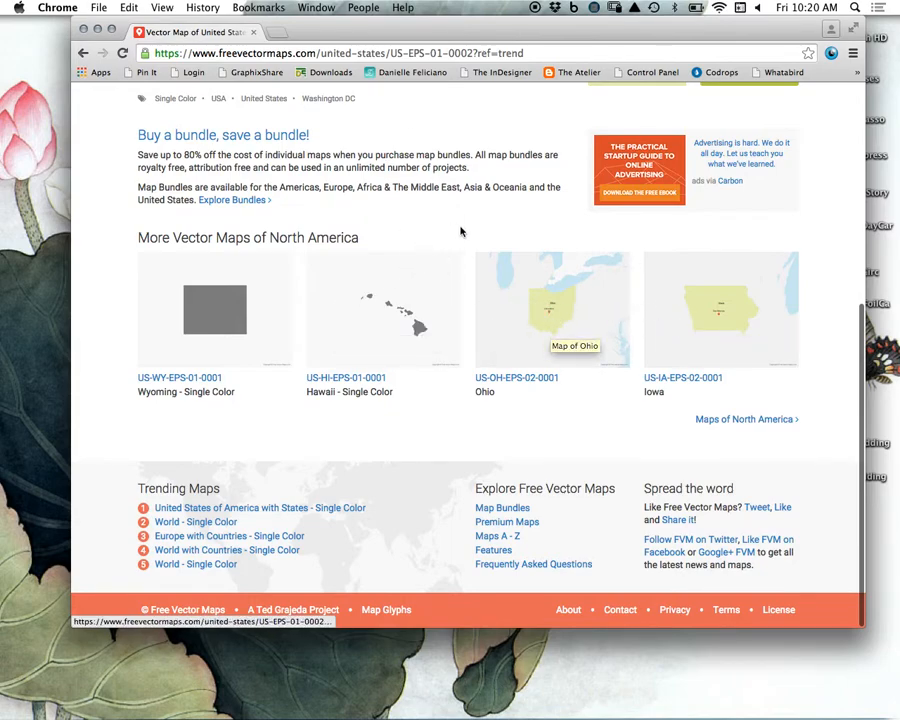
pyautogui.moveTo(862, 315); pyautogui.dragTo(848, 75)
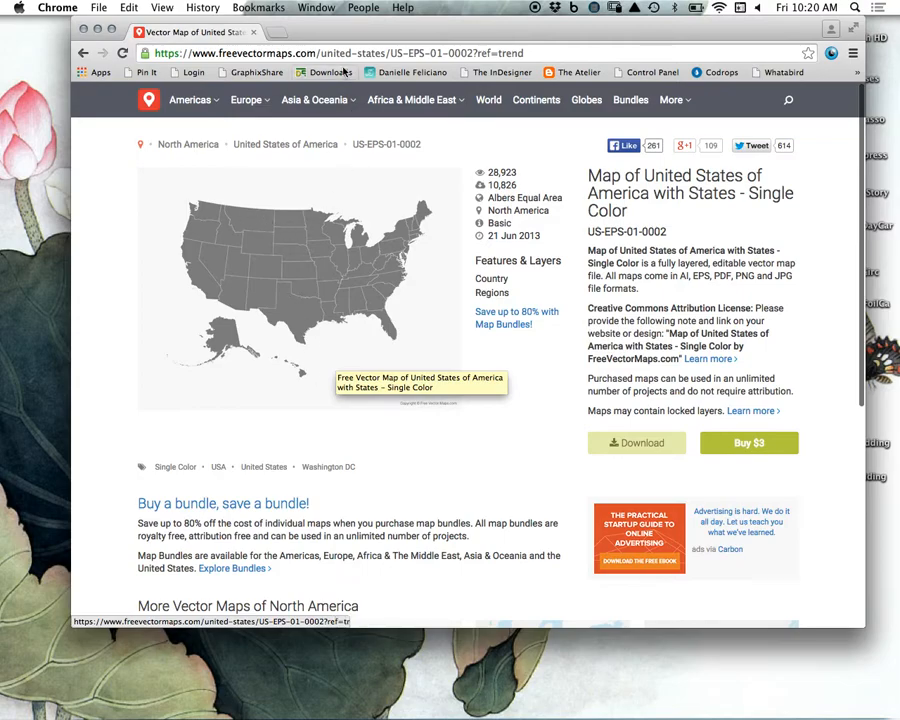
pyautogui.moveTo(382, 29); pyautogui.dragTo(329, 36)
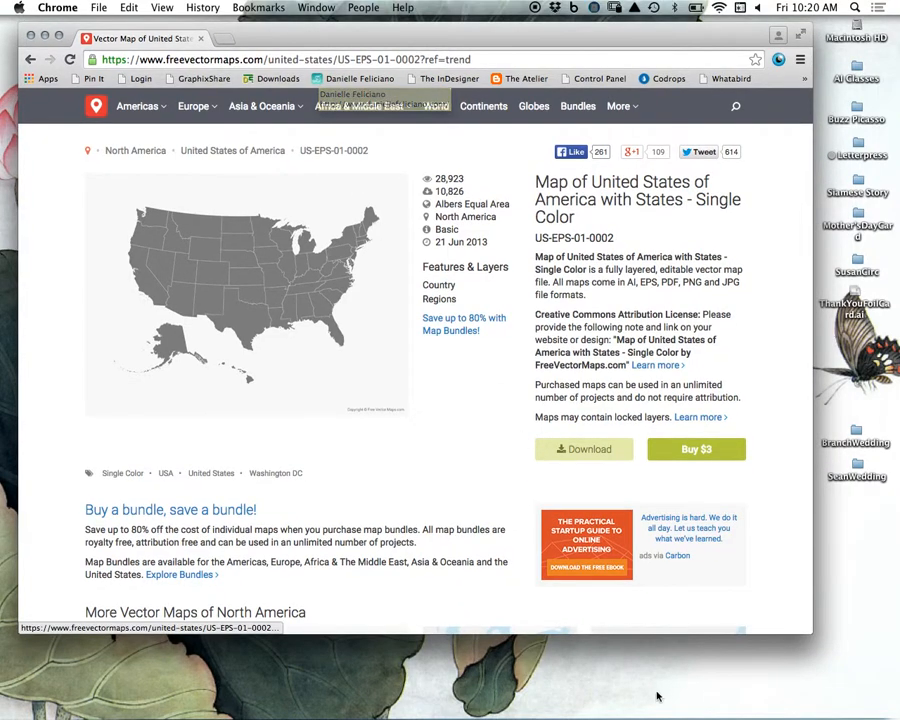
pyautogui.click(575, 452)
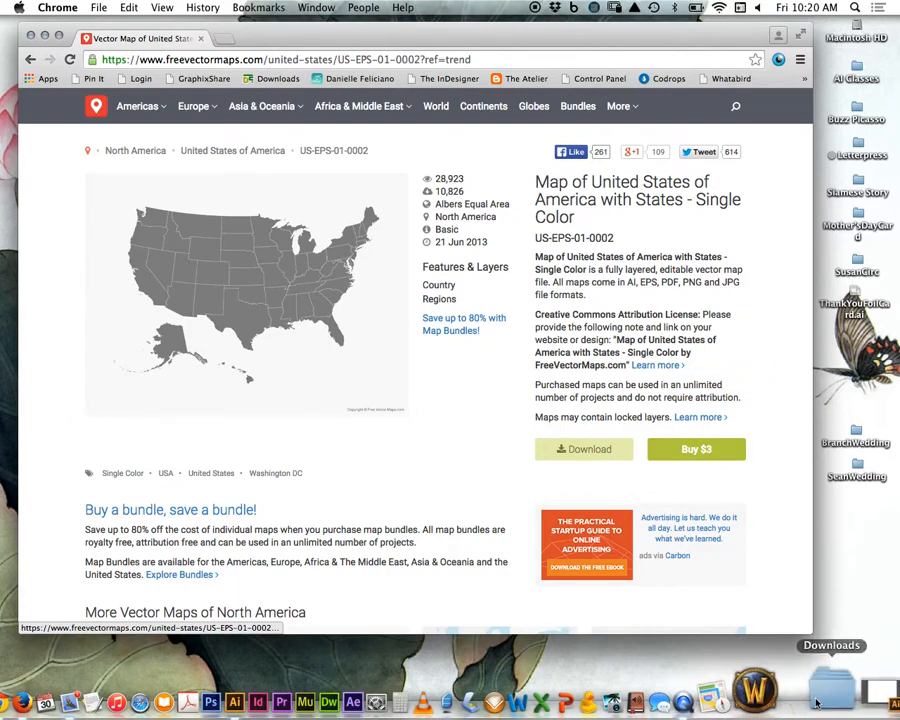
# Step: Show the Downloads folder in Finder and open the US-EPS-01-0002 folder
pyautogui.click(822, 688)
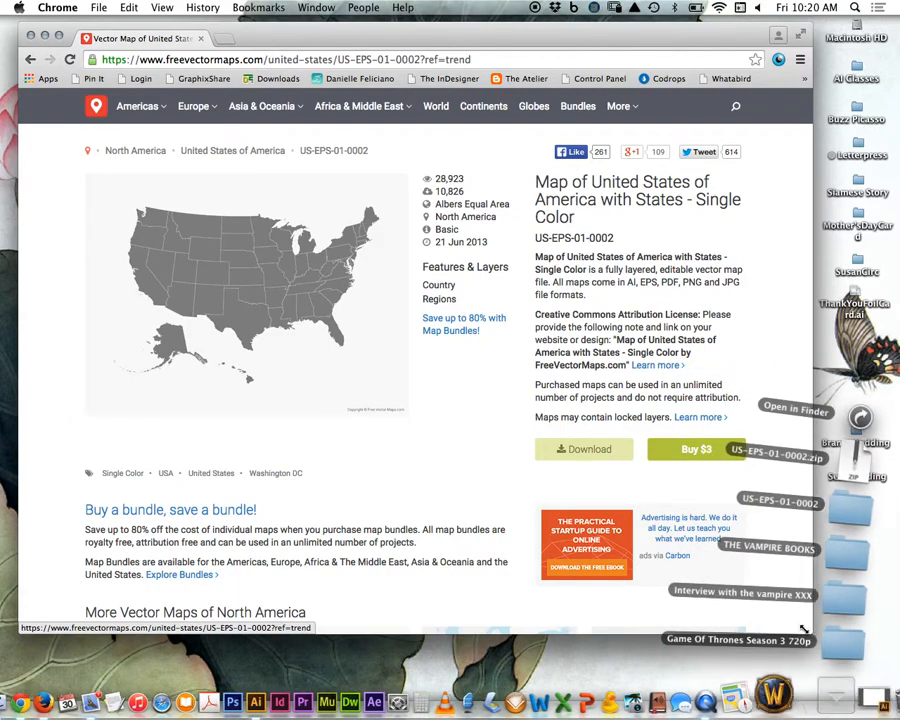
pyautogui.click(855, 418)
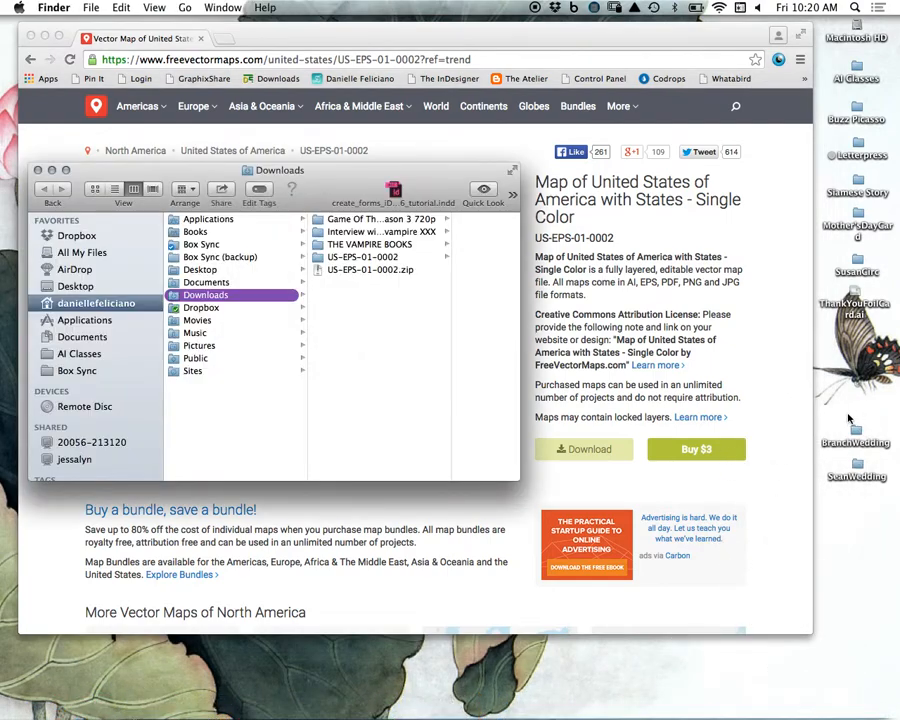
pyautogui.click(374, 259)
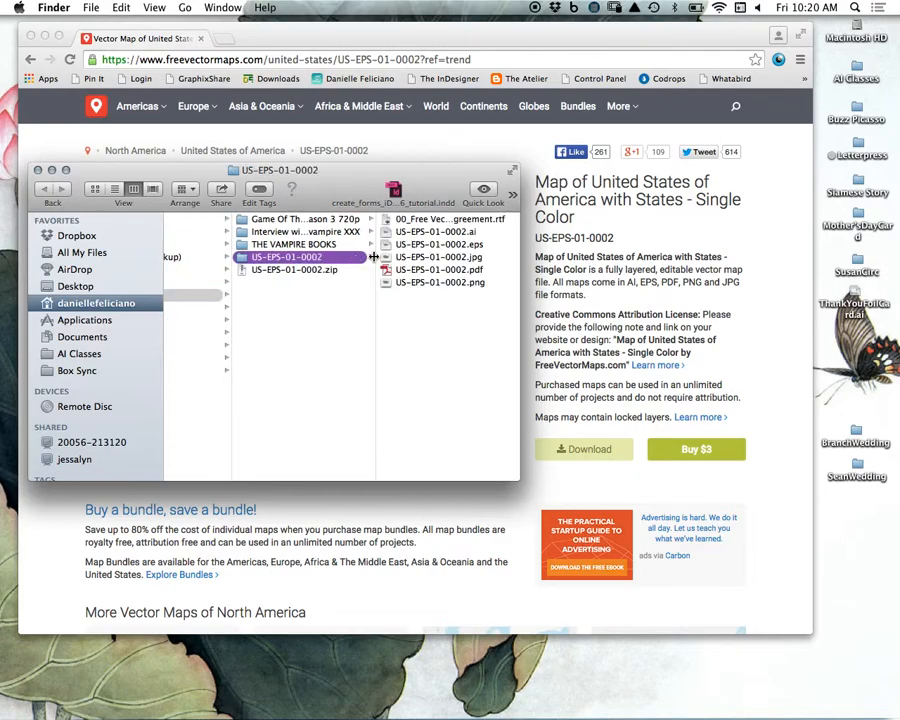
# Step: Preview the license agreement and the AI, EPS, JPG and PDF versions of the downloaded map
pyautogui.click(410, 219)
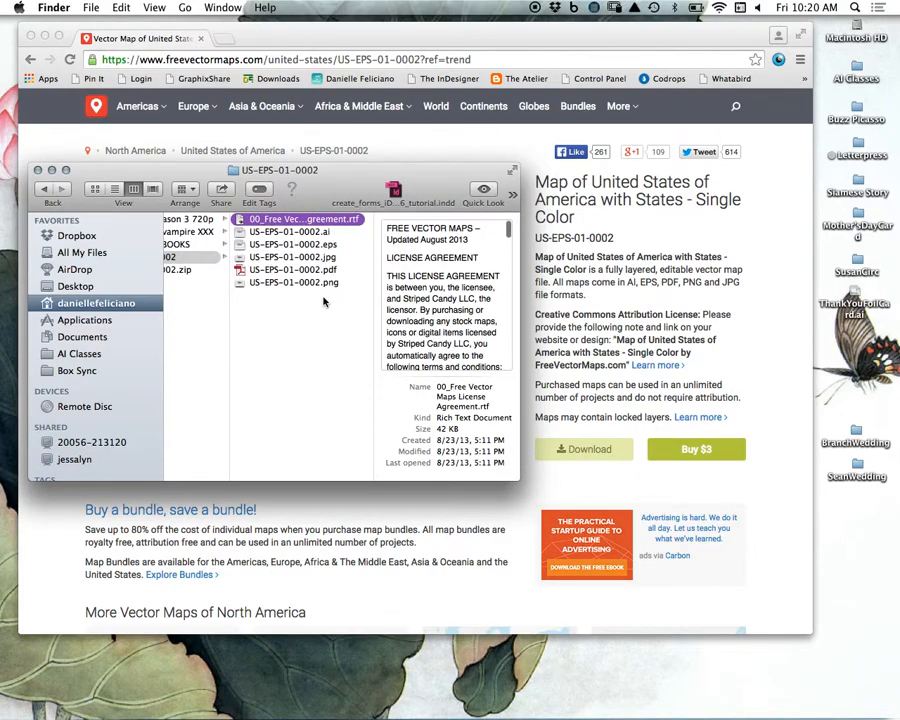
pyautogui.press('space')
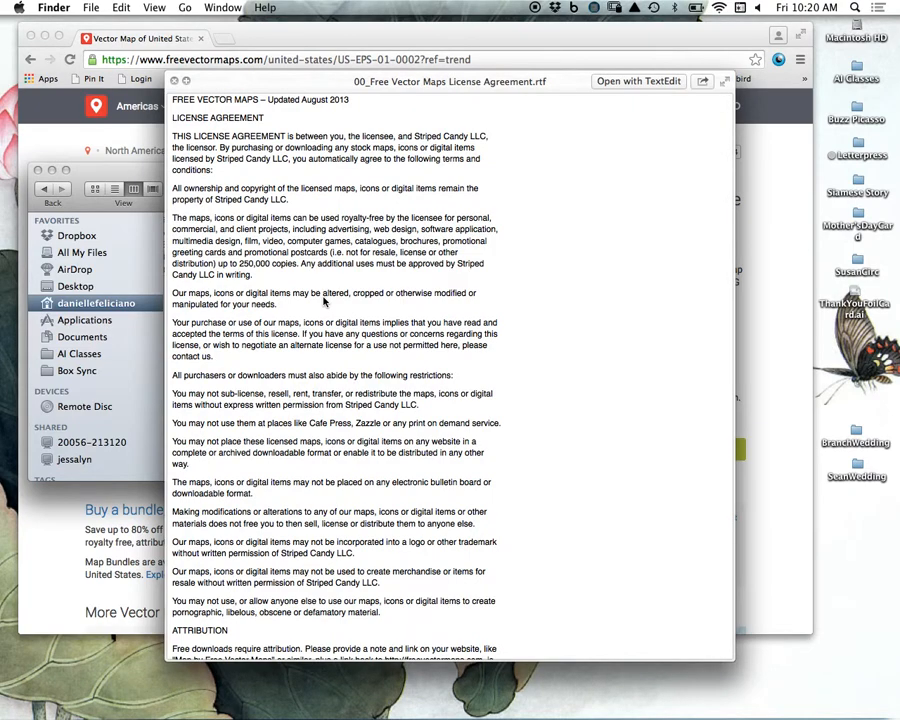
pyautogui.press('Down')
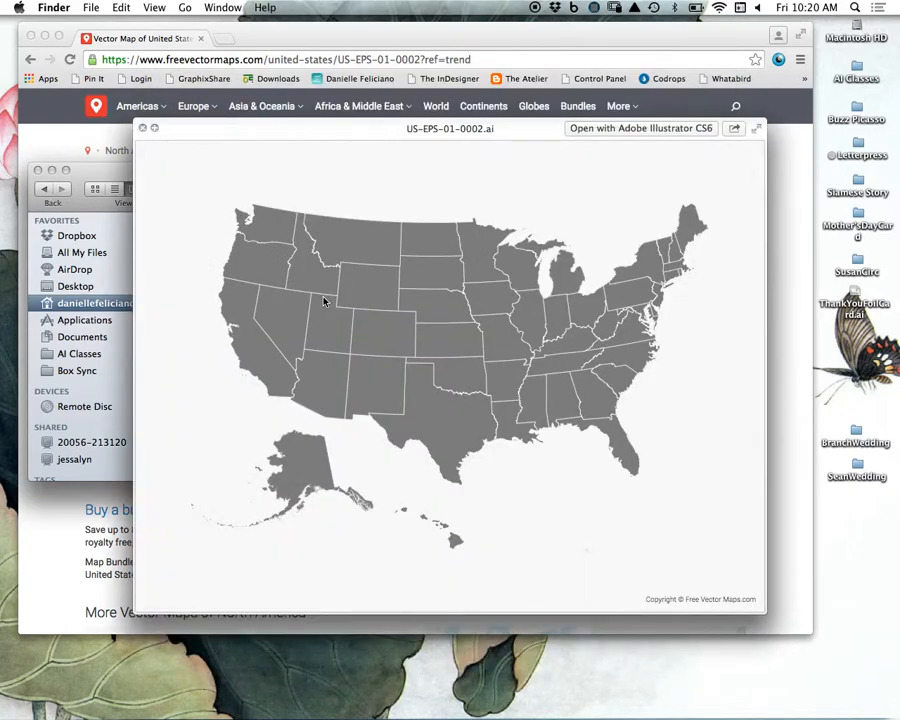
pyautogui.press('Down')
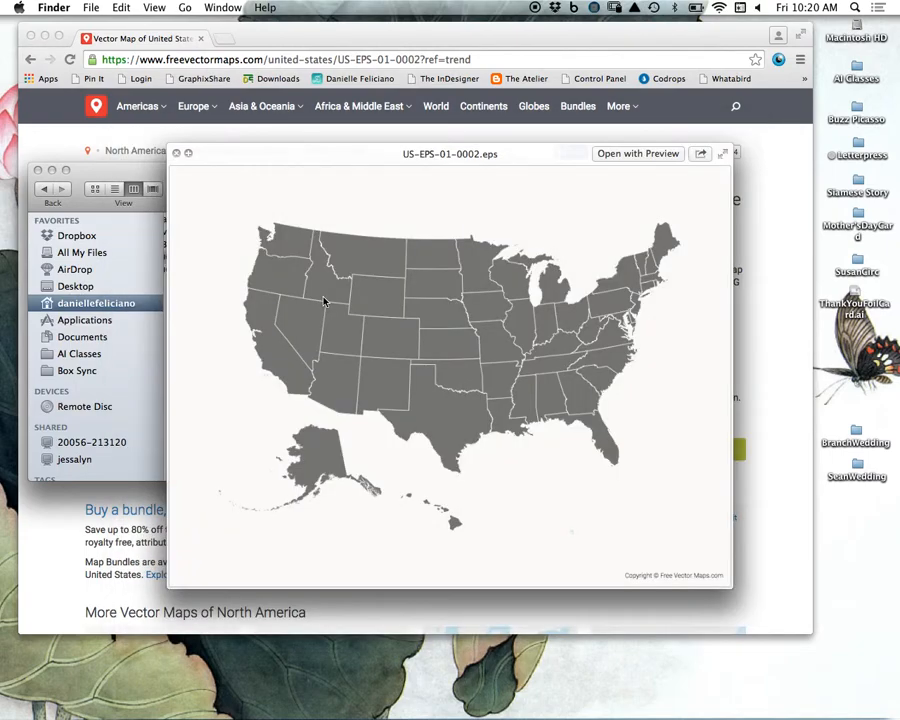
pyautogui.press('Down')
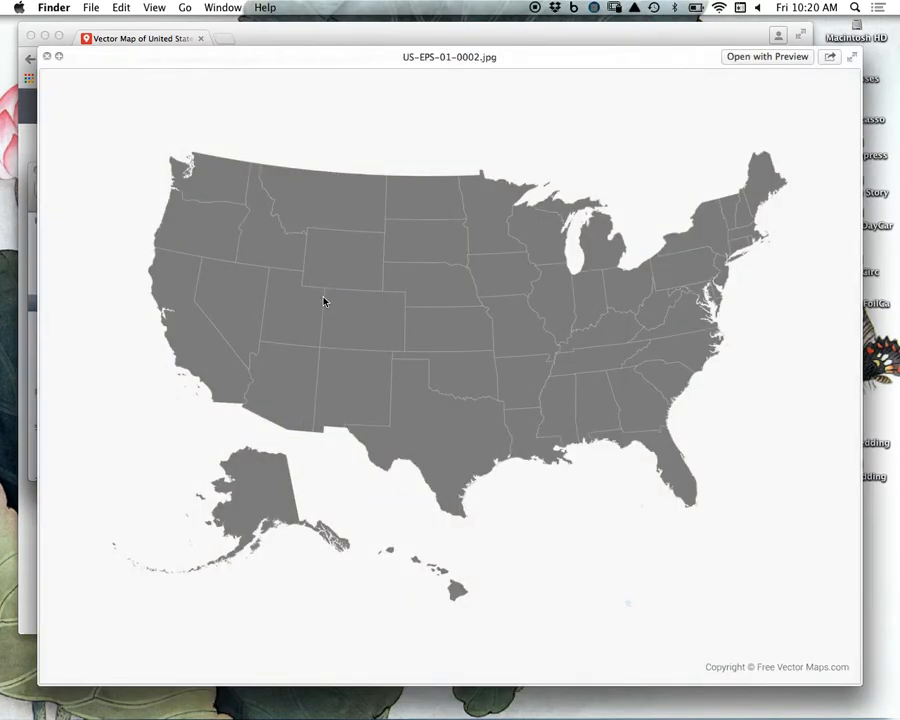
pyautogui.press('Down')
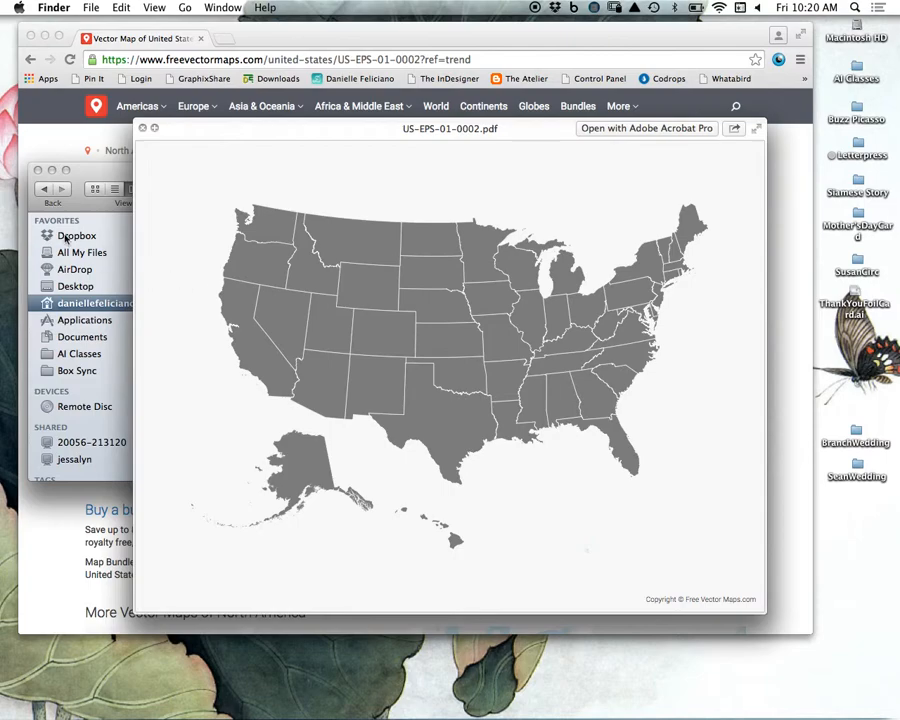
pyautogui.press('space')
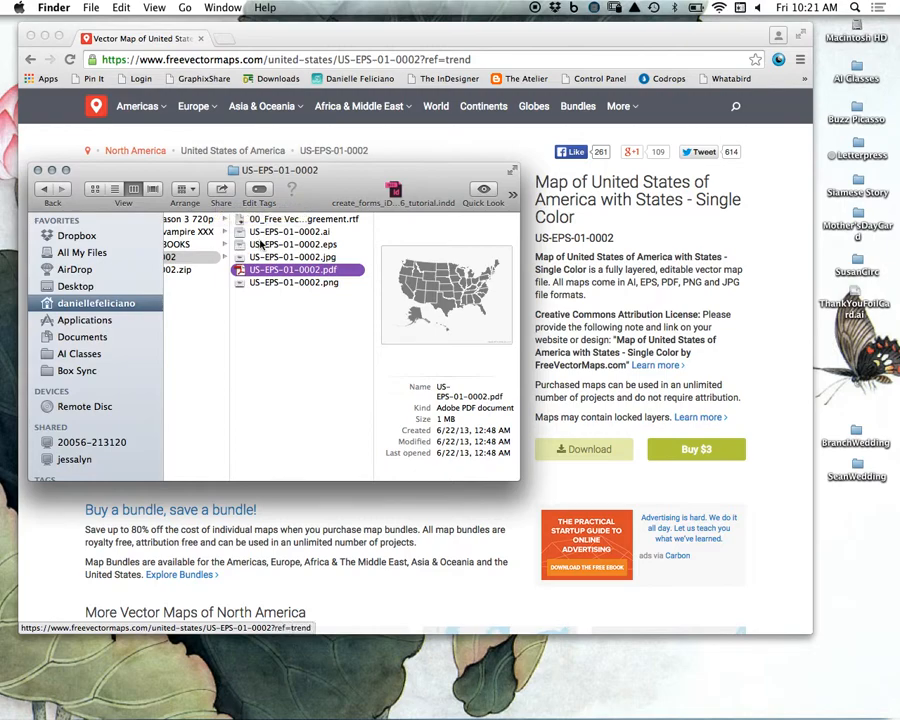
# Step: Open US-EPS-01-0002.eps in Illustrator, leaving its legacy text un-updated and accepting the substitution of the missing font
pyautogui.press('Up')
pyautogui.press('Up')
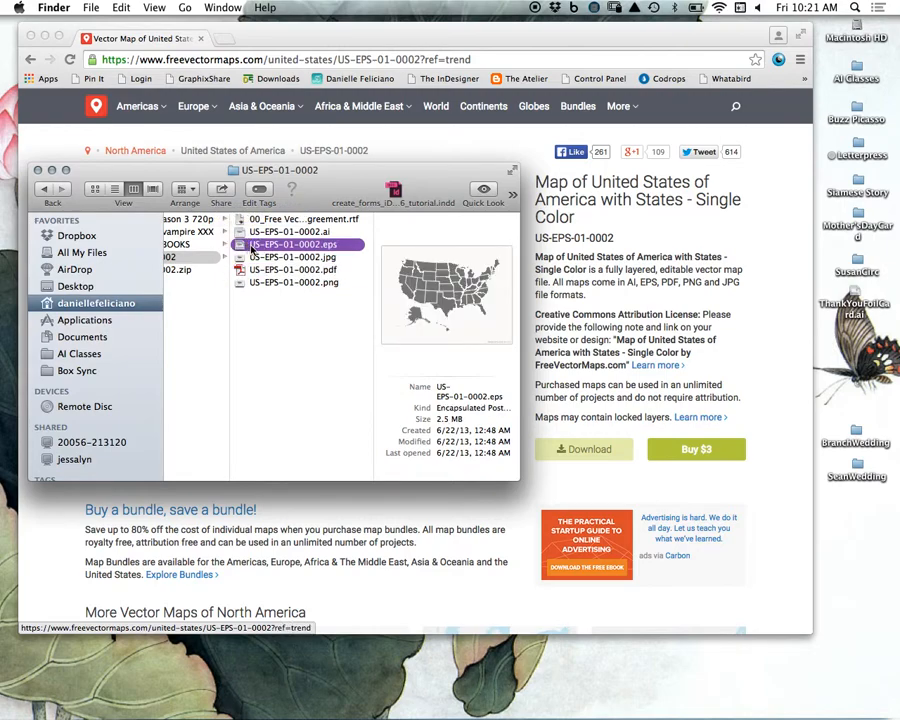
pyautogui.moveTo(263, 247); pyautogui.dragTo(276, 692)
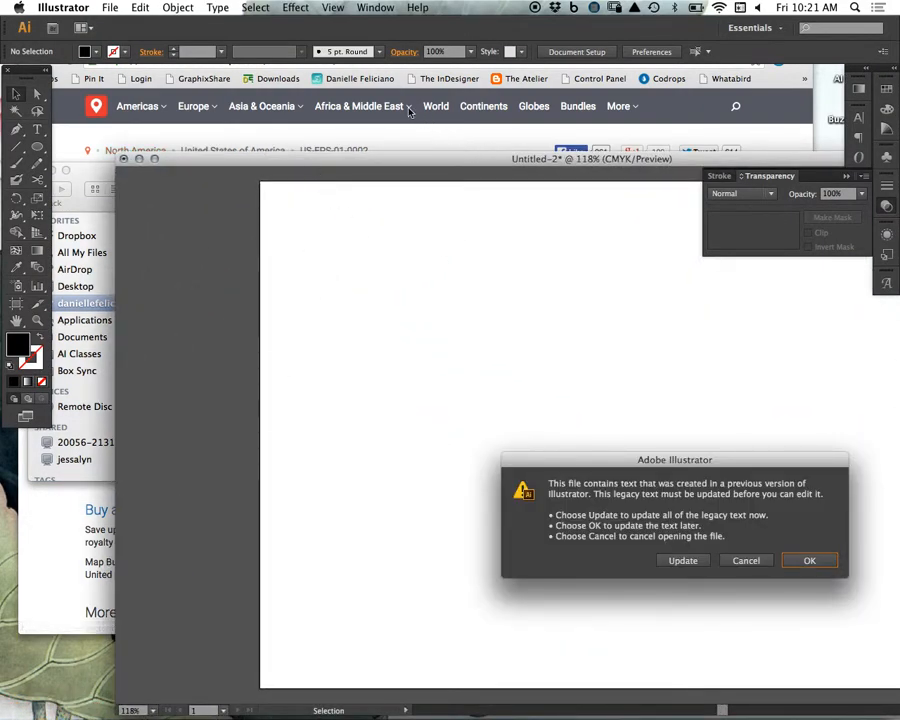
pyautogui.moveTo(612, 457); pyautogui.dragTo(385, 252)
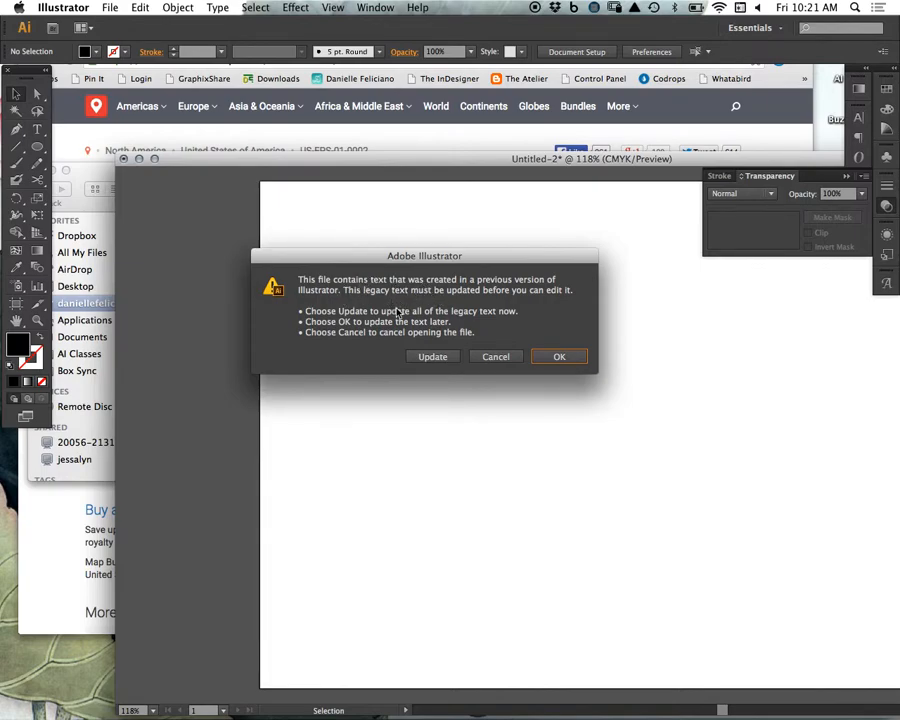
pyautogui.click(562, 357)
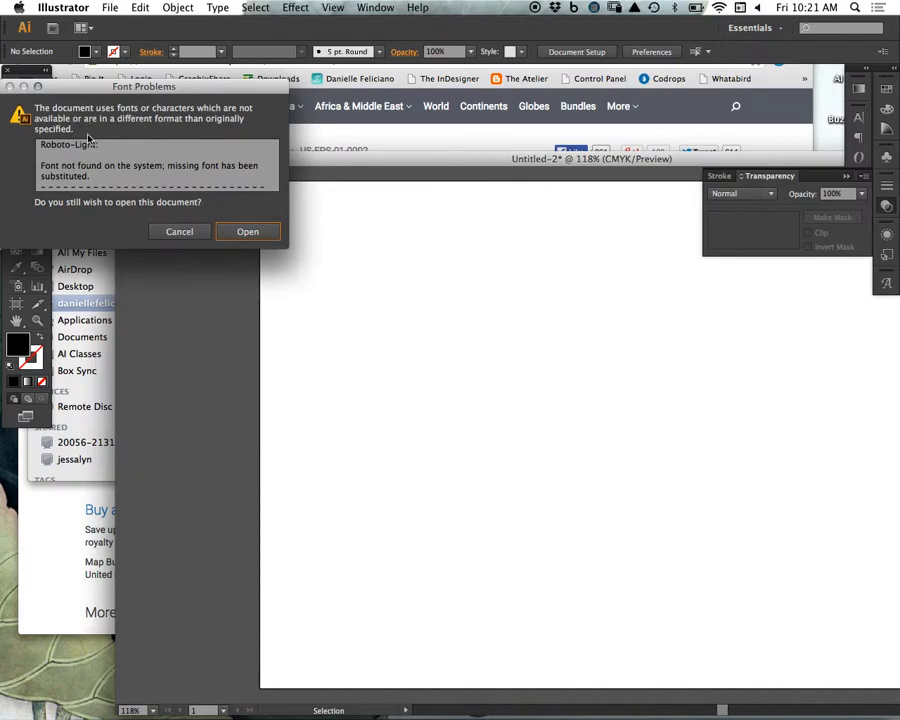
pyautogui.click(242, 232)
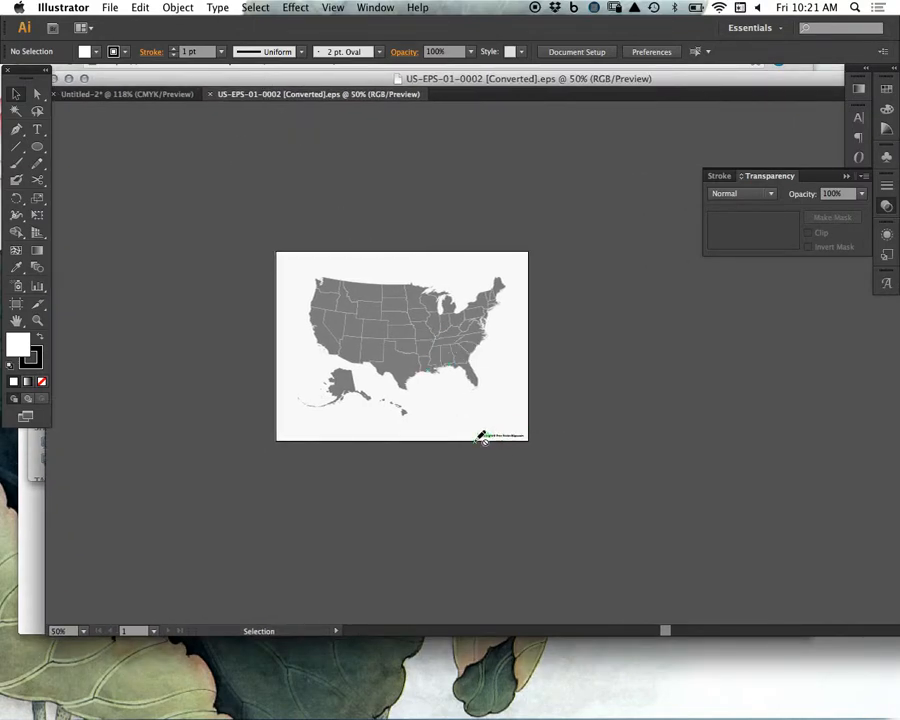
# Step: Identify the layer holding the copyright text by toggling its visibility and delete that layer
pyautogui.press('super+equal')
pyautogui.press('super+equal')
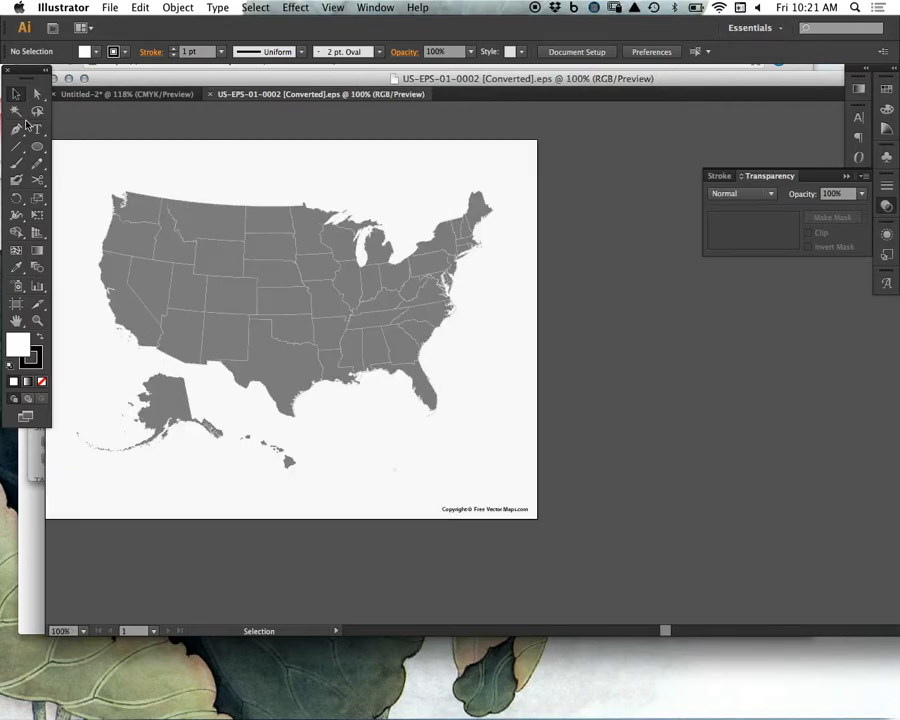
pyautogui.click(15, 111)
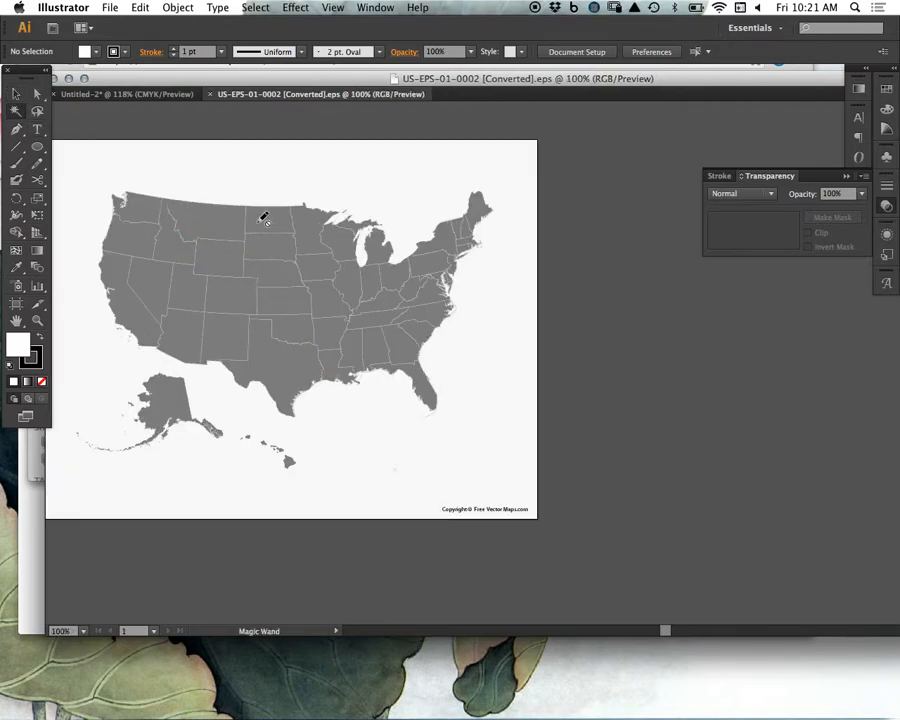
pyautogui.click(843, 177)
pyautogui.click(858, 214)
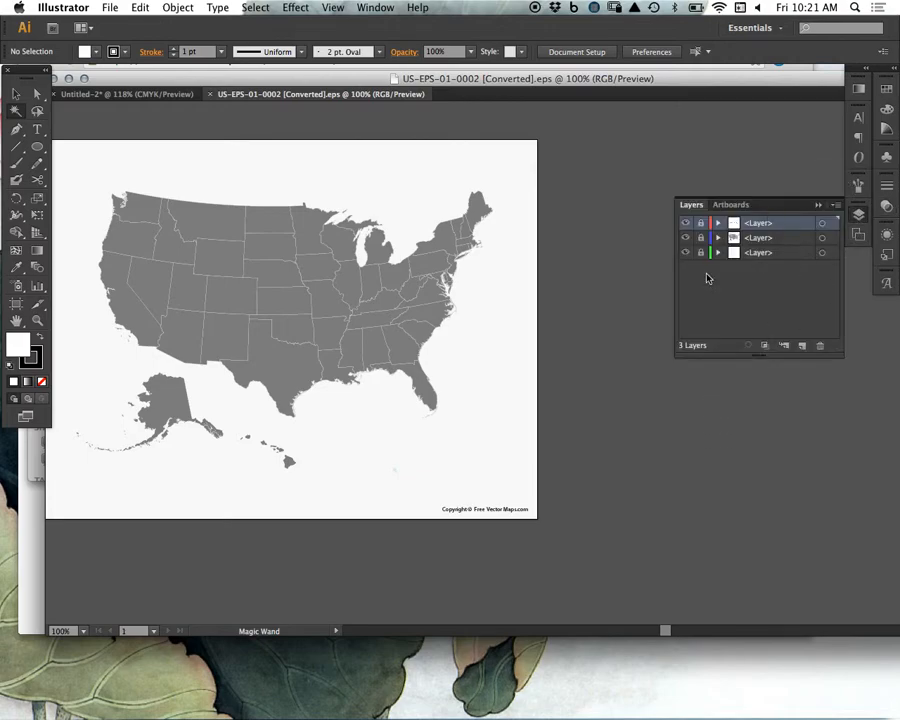
pyautogui.click(686, 223)
pyautogui.click(686, 223)
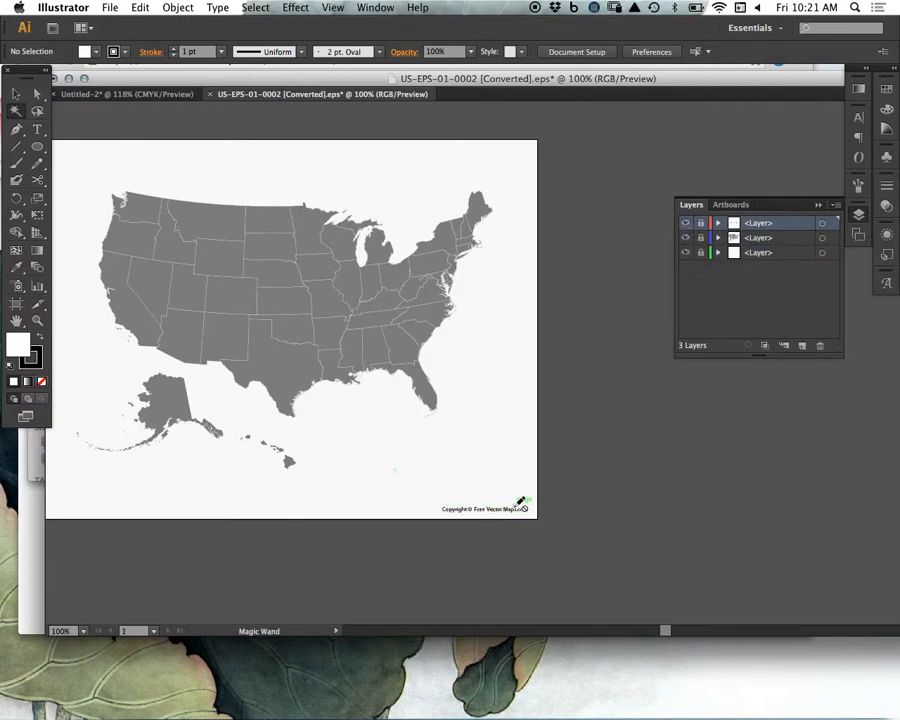
pyautogui.moveTo(741, 225); pyautogui.dragTo(820, 345)
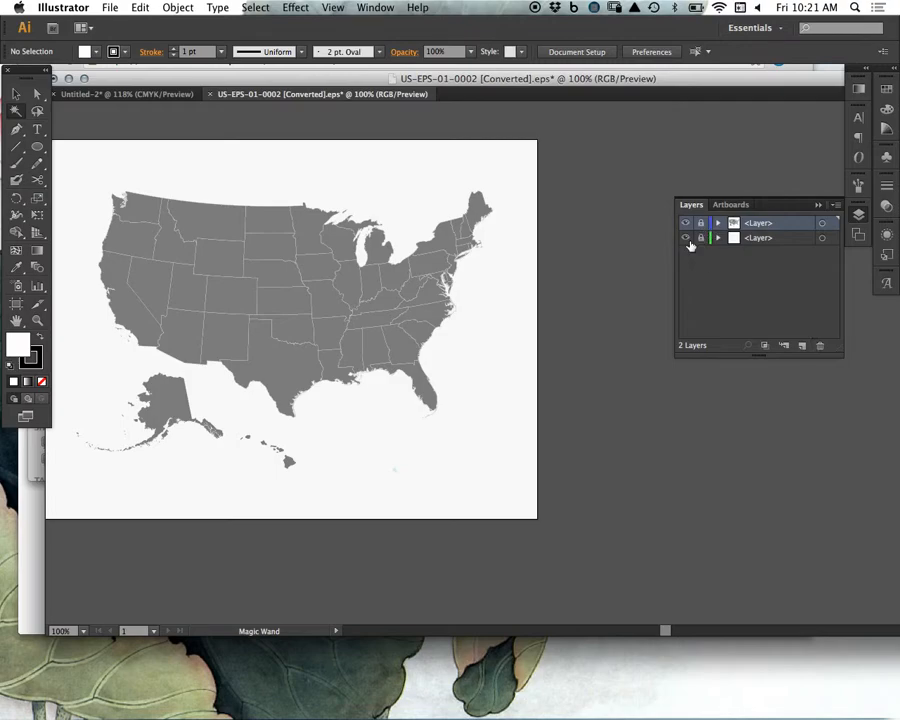
# Step: Unlock the layer containing the state shapes, leaving the background layer locked
pyautogui.click(685, 223)
pyautogui.click(685, 223)
pyautogui.press('super+equal')
pyautogui.press('space')
pyautogui.moveTo(300, 222); pyautogui.dragTo(475, 255)
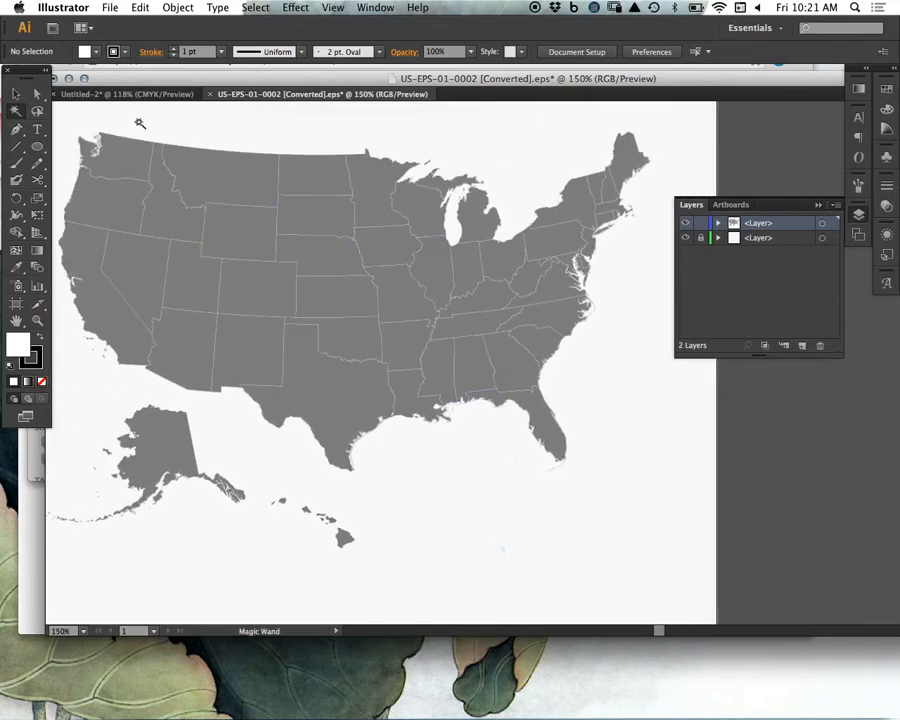
# Step: Fill Montana, Idaho, Wyoming, Nevada, Utah, Colorado and New Mexico with the dark blue swatch, then deselect them
pyautogui.click(15, 93)
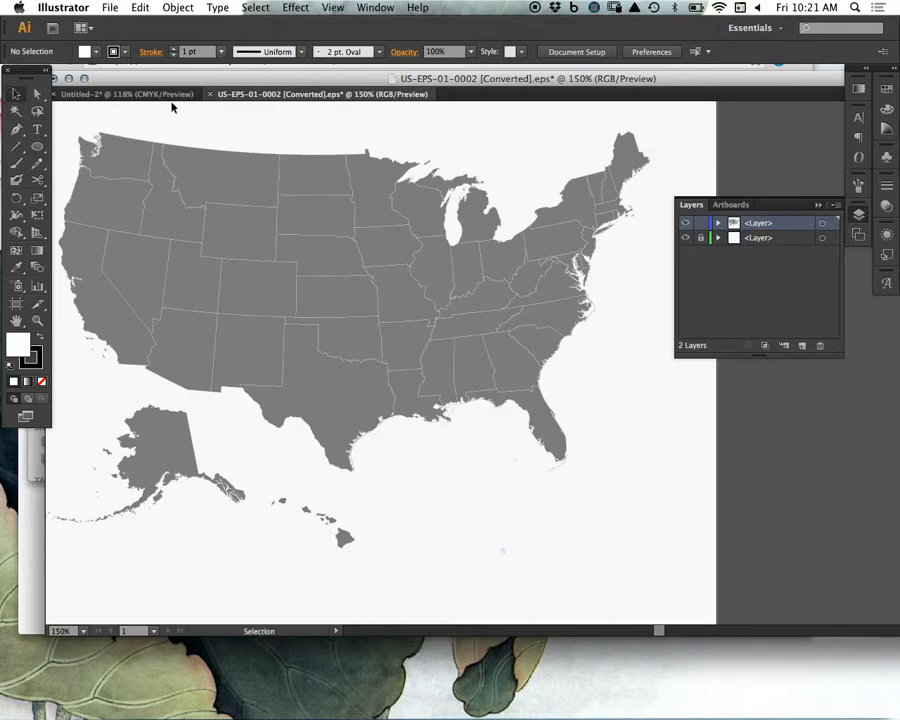
pyautogui.click(205, 183)
pyautogui.keyDown('shift'); pyautogui.click(171, 230); pyautogui.keyUp('shift')
pyautogui.keyDown('shift'); pyautogui.click(174, 277); pyautogui.keyUp('shift')
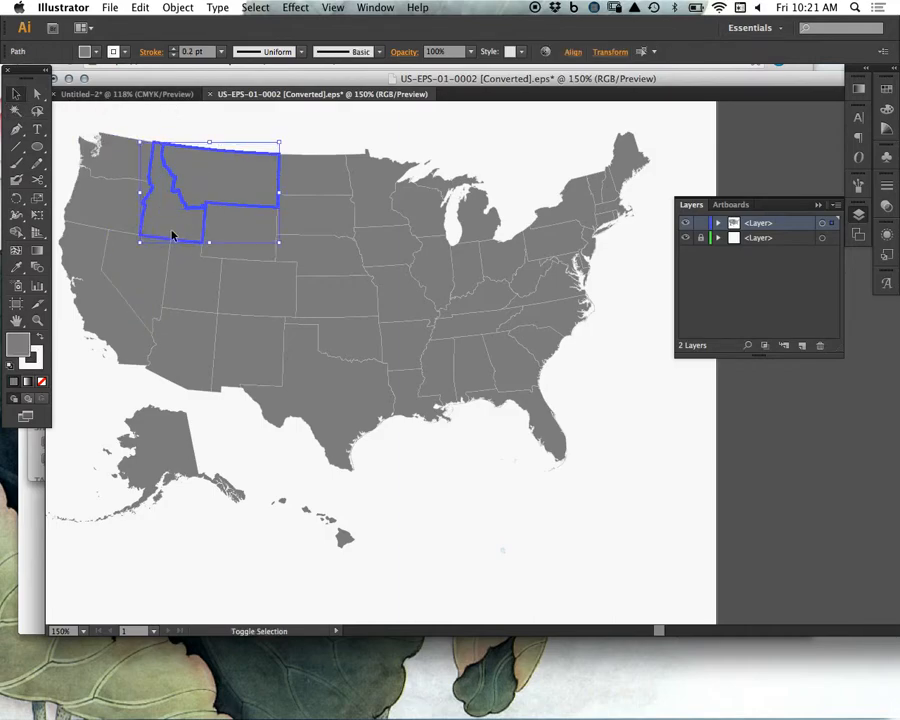
pyautogui.keyDown('shift'); pyautogui.click(145, 268); pyautogui.keyUp('shift')
pyautogui.keyDown('shift'); pyautogui.click(235, 232); pyautogui.keyUp('shift')
pyautogui.keyDown('shift'); pyautogui.click(245, 290); pyautogui.keyUp('shift')
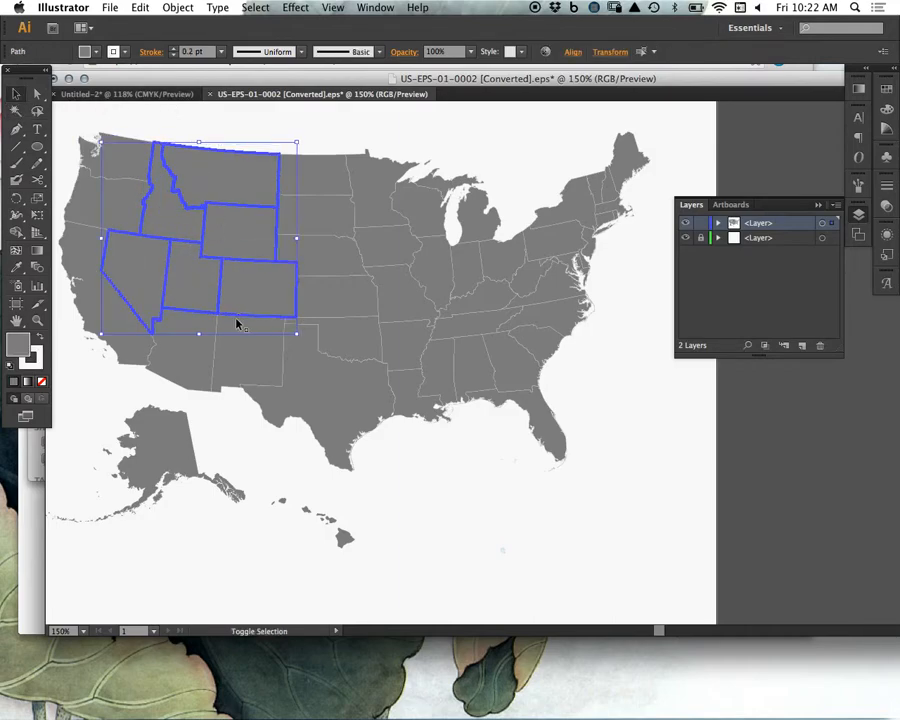
pyautogui.keyDown('shift'); pyautogui.click(185, 350); pyautogui.keyUp('shift')
pyautogui.keyDown('shift'); pyautogui.click(249, 354); pyautogui.keyUp('shift')
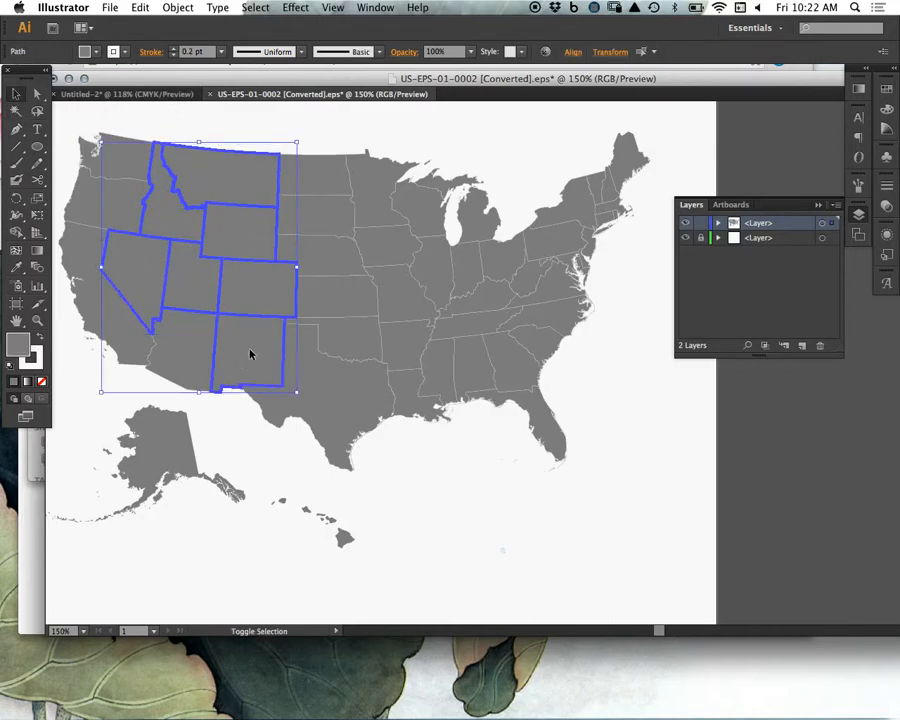
pyautogui.click(879, 94)
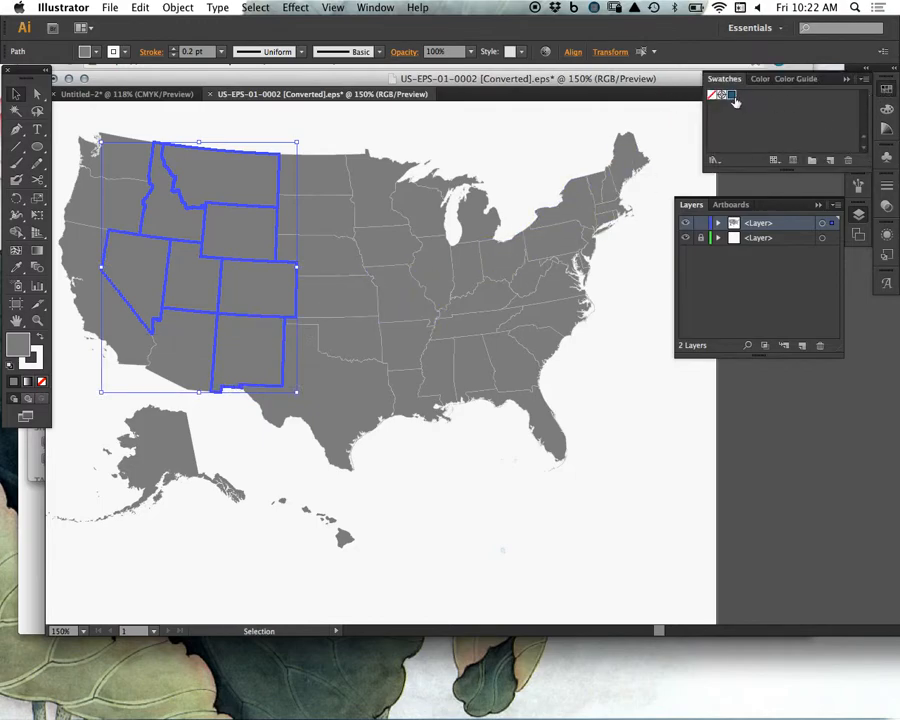
pyautogui.click(731, 95)
pyautogui.click(406, 142)
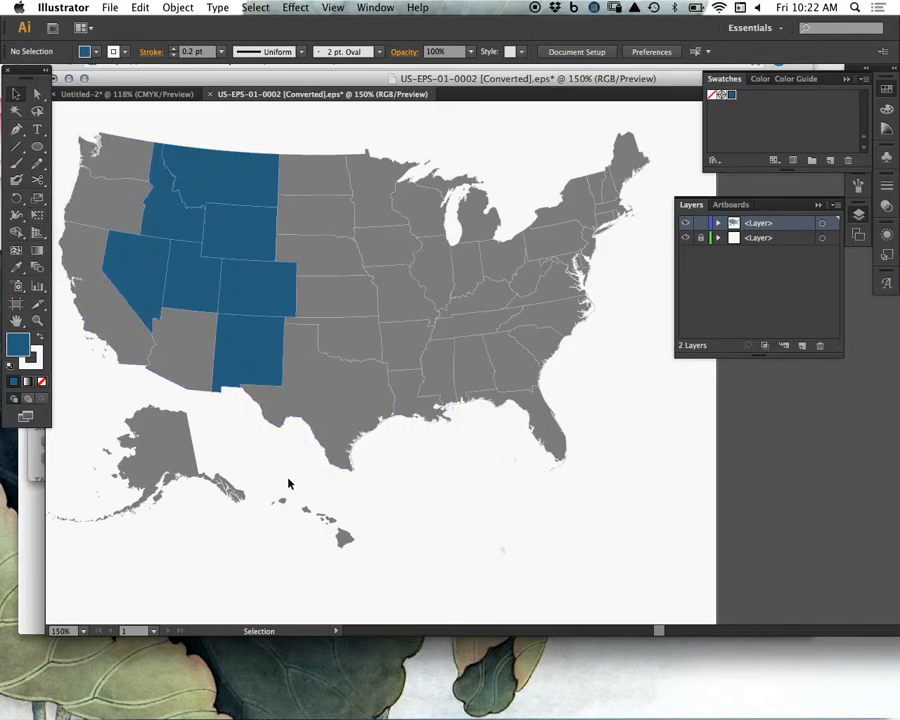
# Step: Try moving Alaska downward and deleting the western and northern states, undoing both changes and deselecting everything
pyautogui.moveTo(168, 450); pyautogui.dragTo(171, 482)
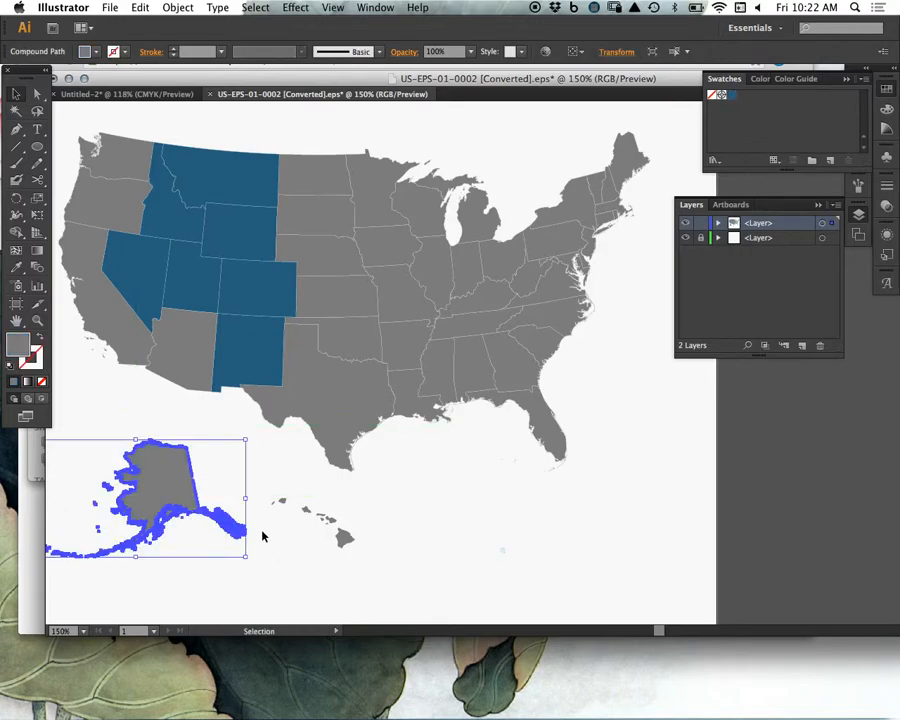
pyautogui.hotkey('ctrl', 'z')
pyautogui.moveTo(504, 166); pyautogui.dragTo(137, 250)
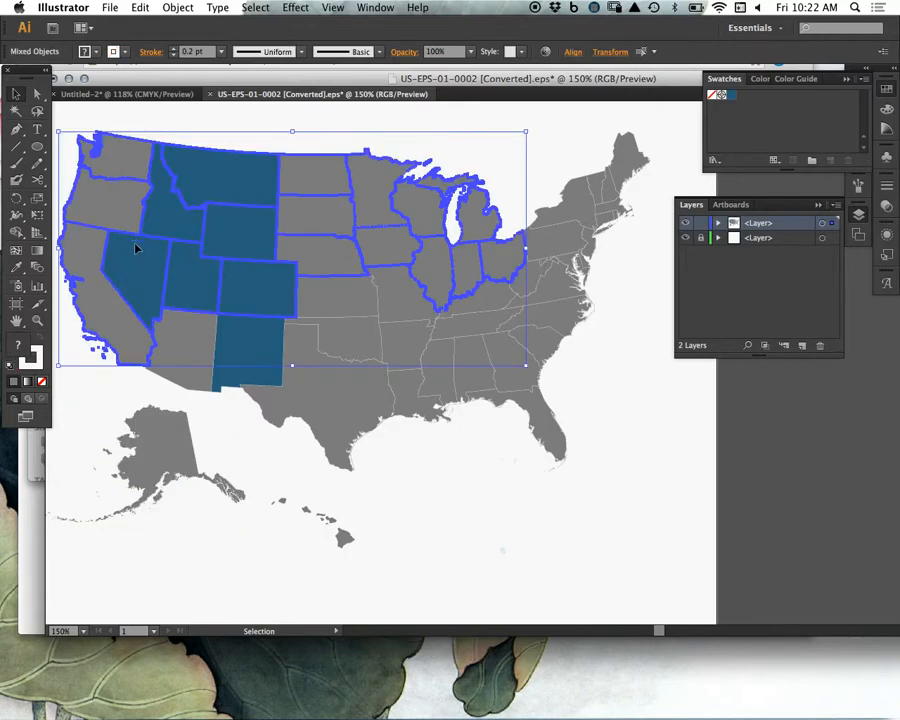
pyautogui.press('Delete')
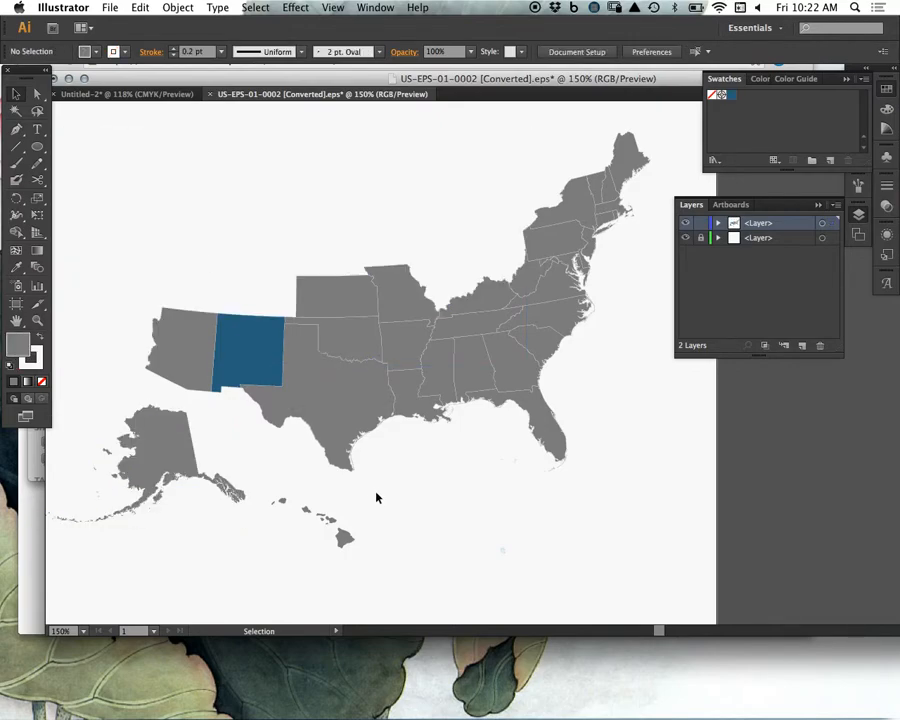
pyautogui.hotkey('ctrl', 'z')
pyautogui.hotkey('ctrl', 'shift', 'a')
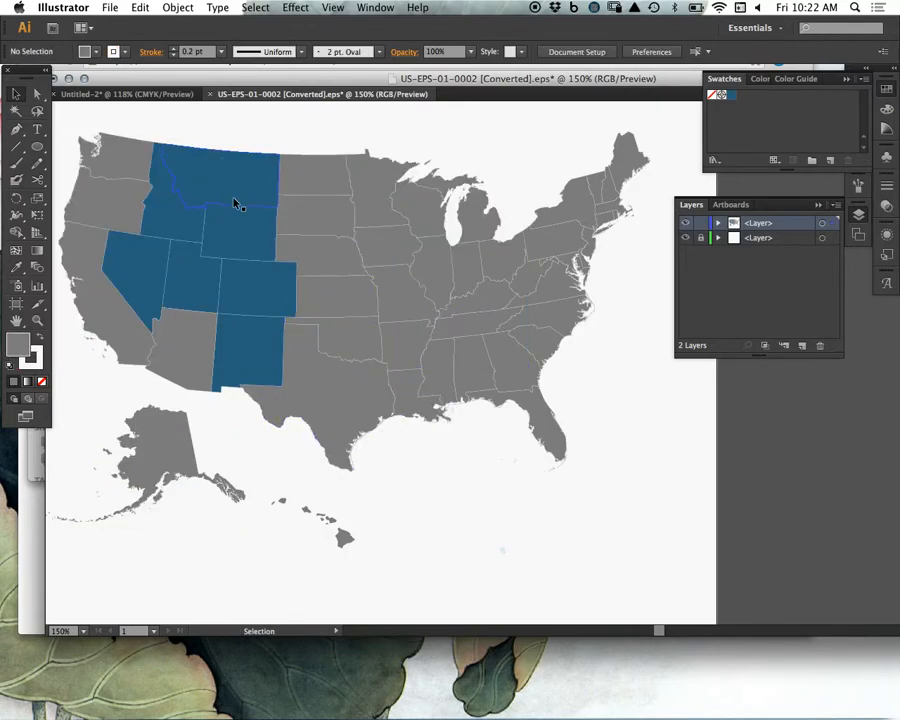
# Step: Remove the stroke from Washington and deselect it
pyautogui.click(201, 178)
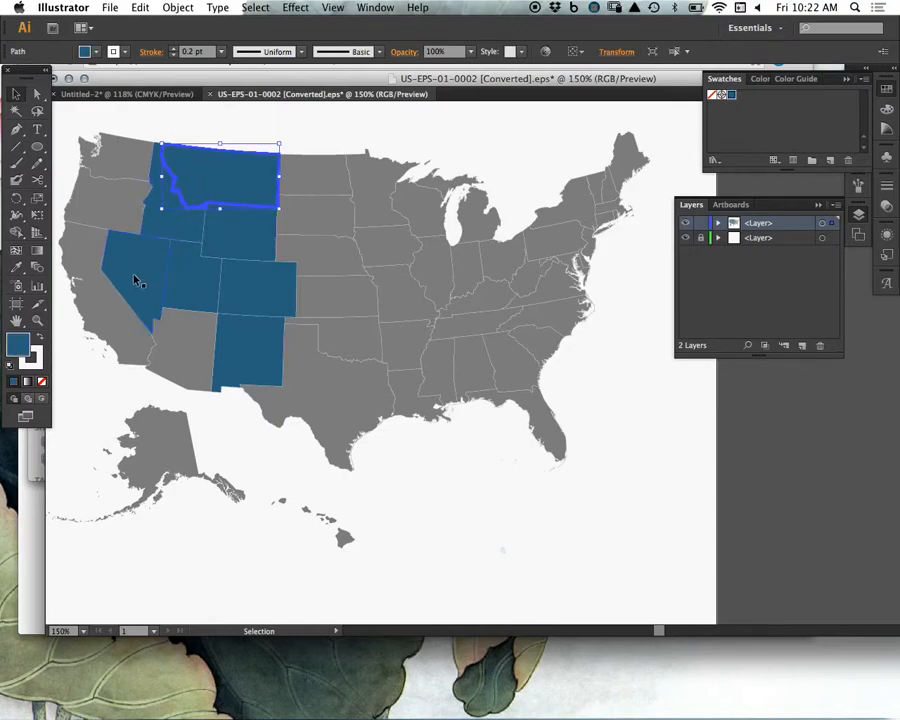
pyautogui.click(140, 163)
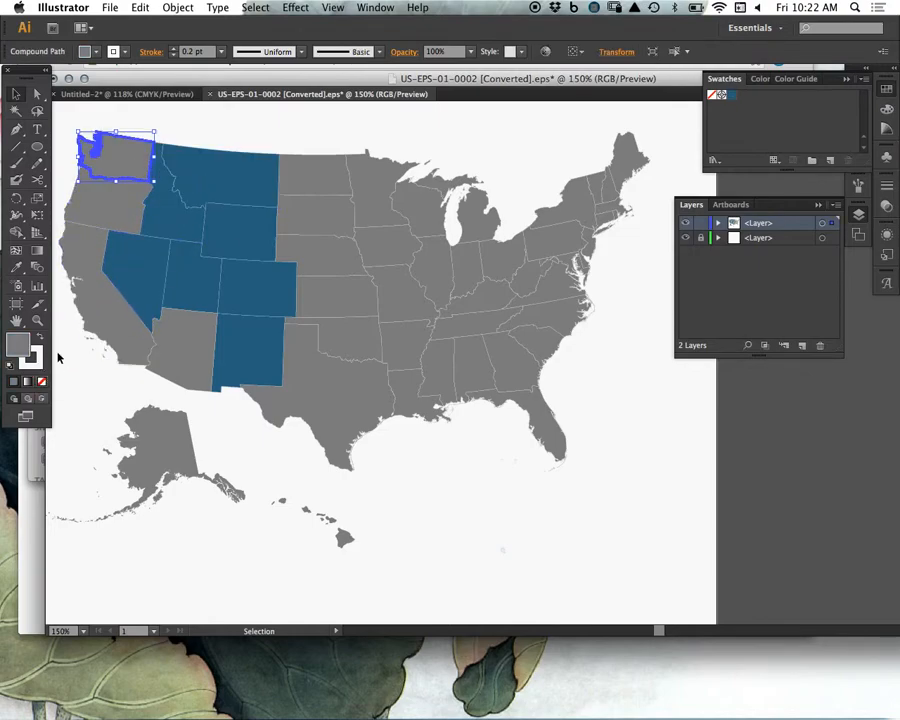
pyautogui.click(40, 366)
pyautogui.click(42, 381)
pyautogui.click(80, 379)
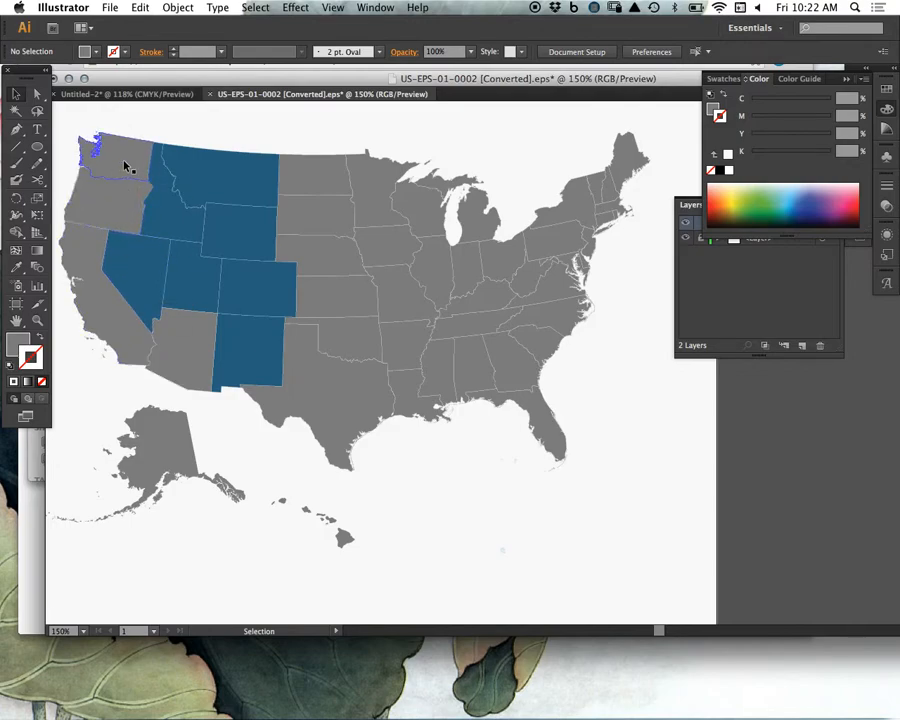
# Step: Give Washington a dark red stroke and deselect the state
pyautogui.click(125, 165)
pyautogui.doubleClick(38, 366)
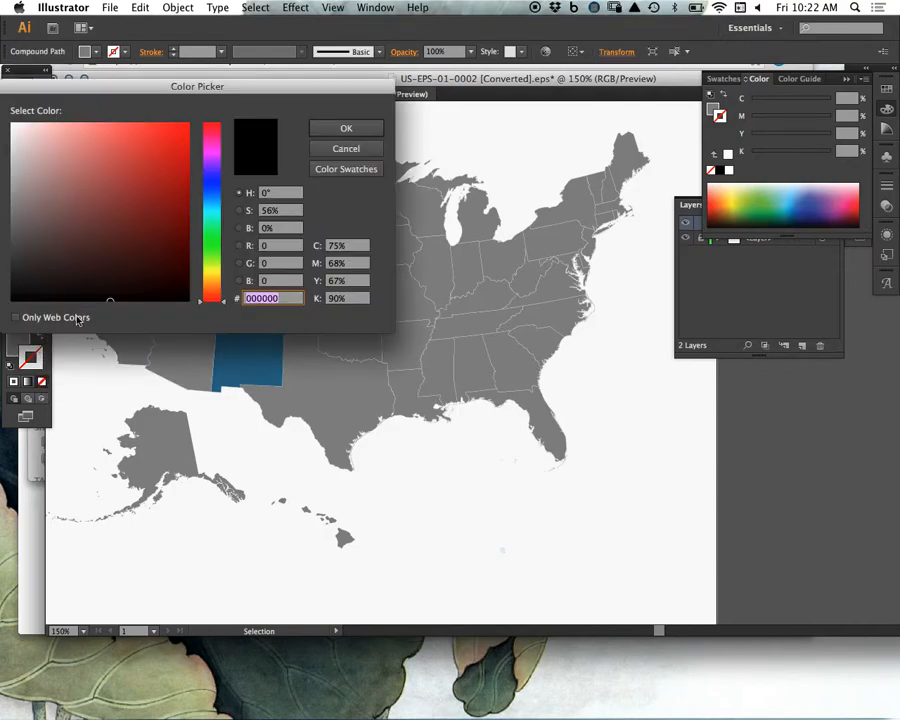
pyautogui.click(184, 189)
pyautogui.click(322, 131)
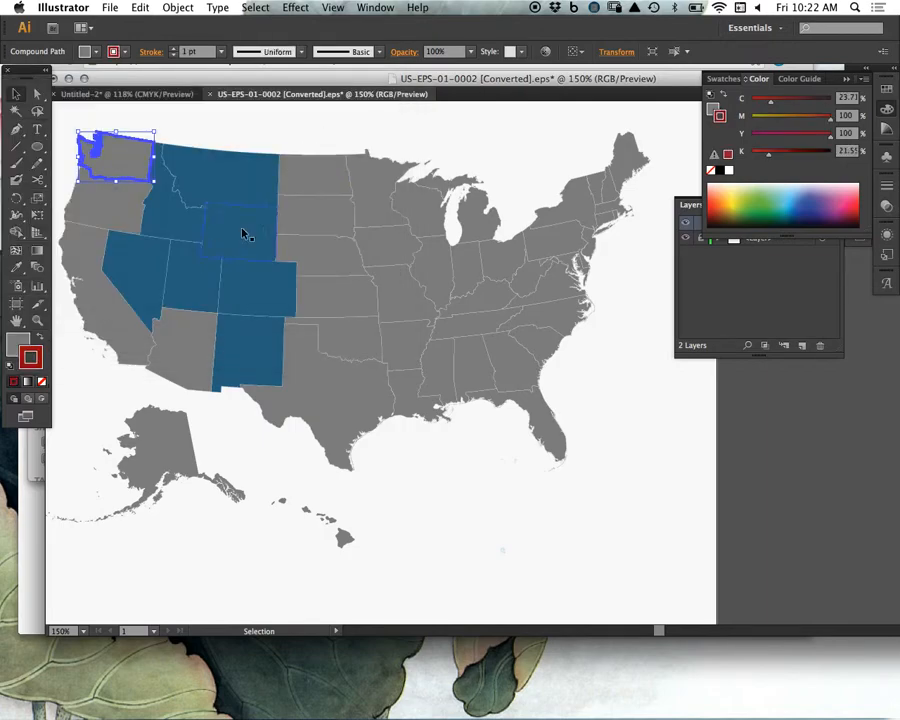
pyautogui.click(212, 142)
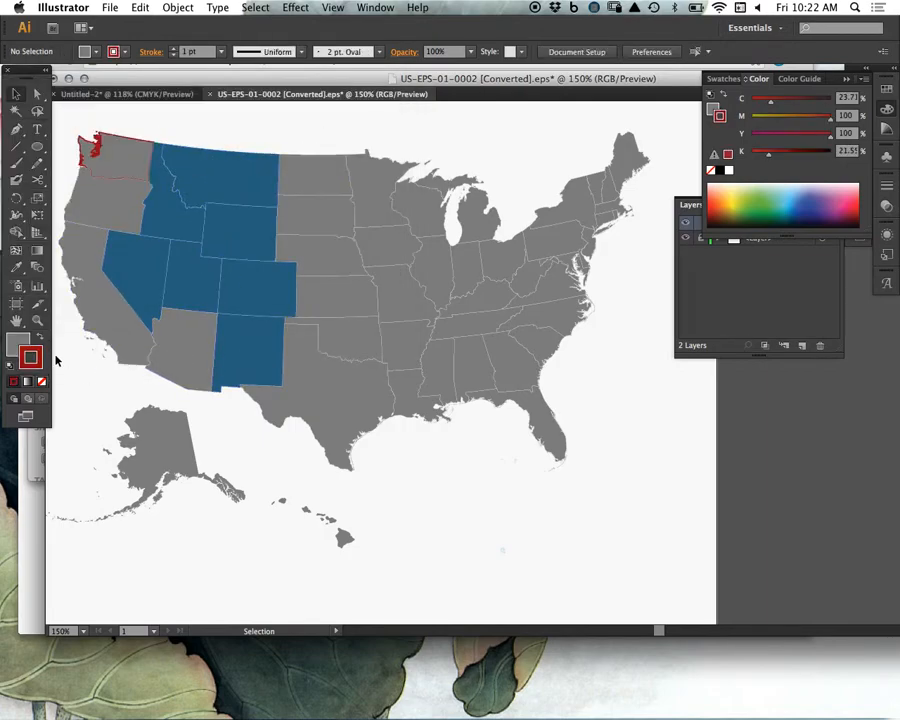
pyautogui.click(99, 204)
pyautogui.click(141, 117)
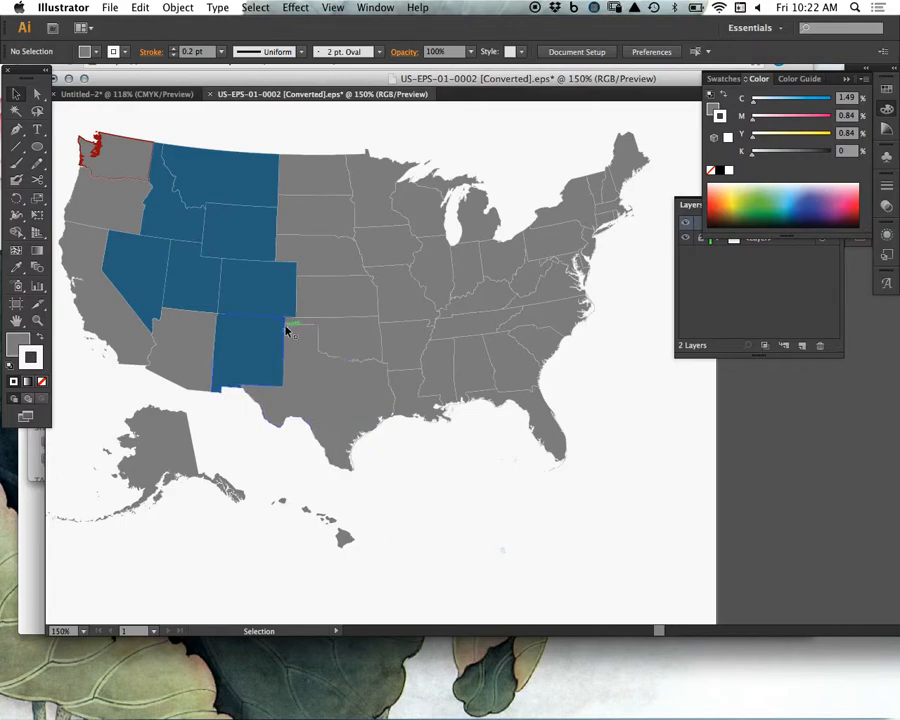
# Step: Clear the red stroke from Washington and deselect it again
pyautogui.moveTo(311, 247); pyautogui.dragTo(381, 293)
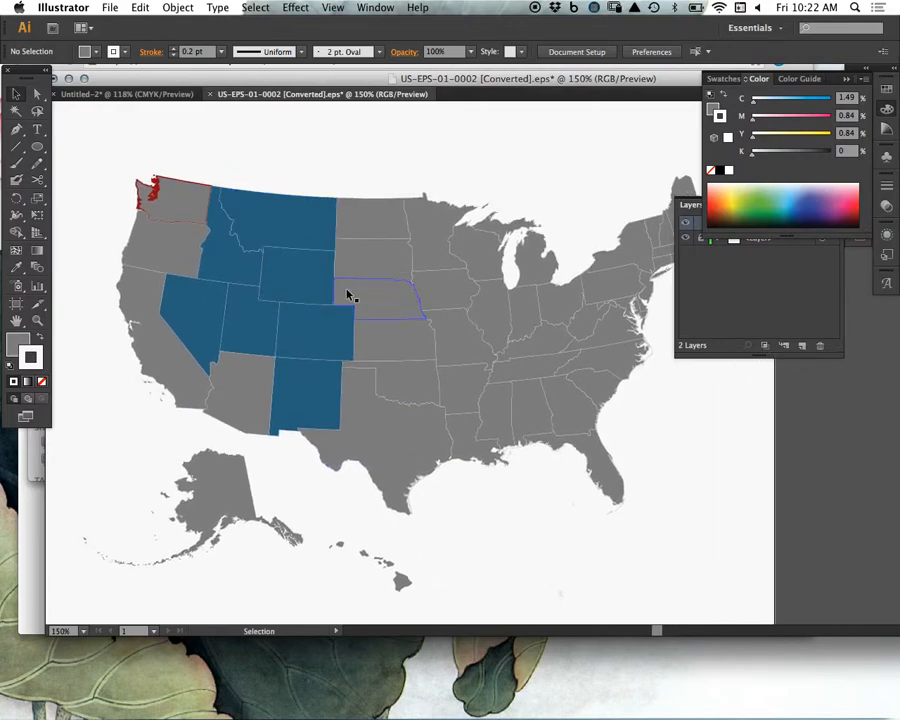
pyautogui.press('super+1')
pyautogui.press('v')
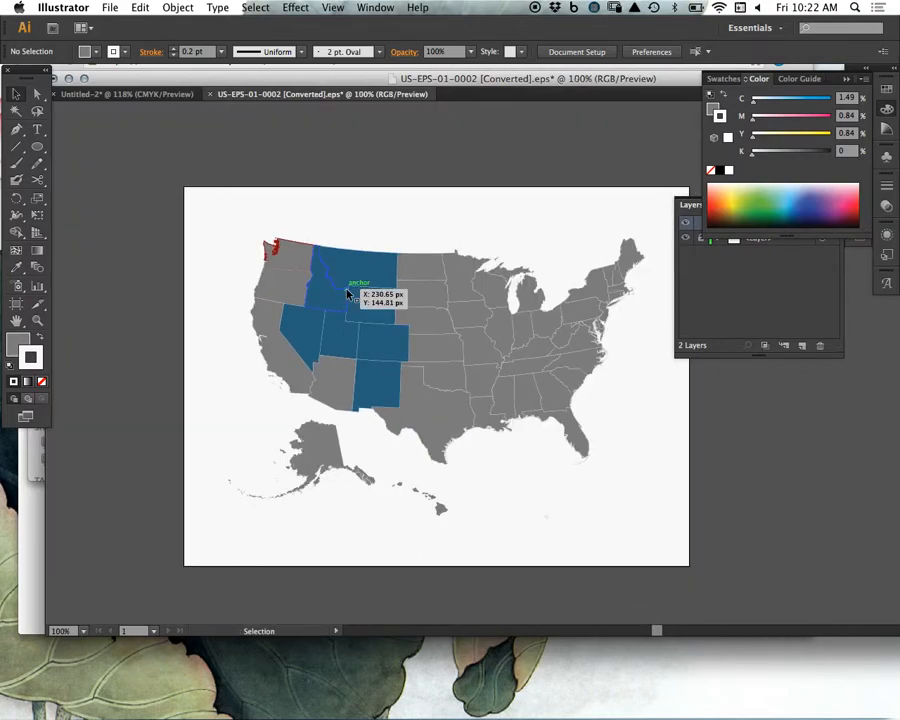
pyautogui.click(282, 255)
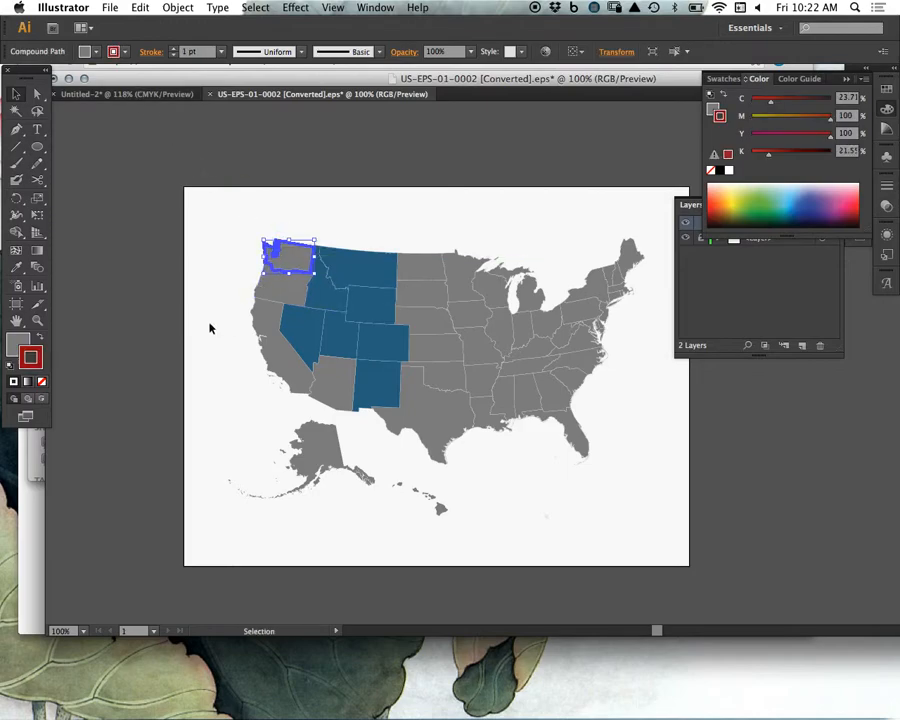
pyautogui.click(41, 381)
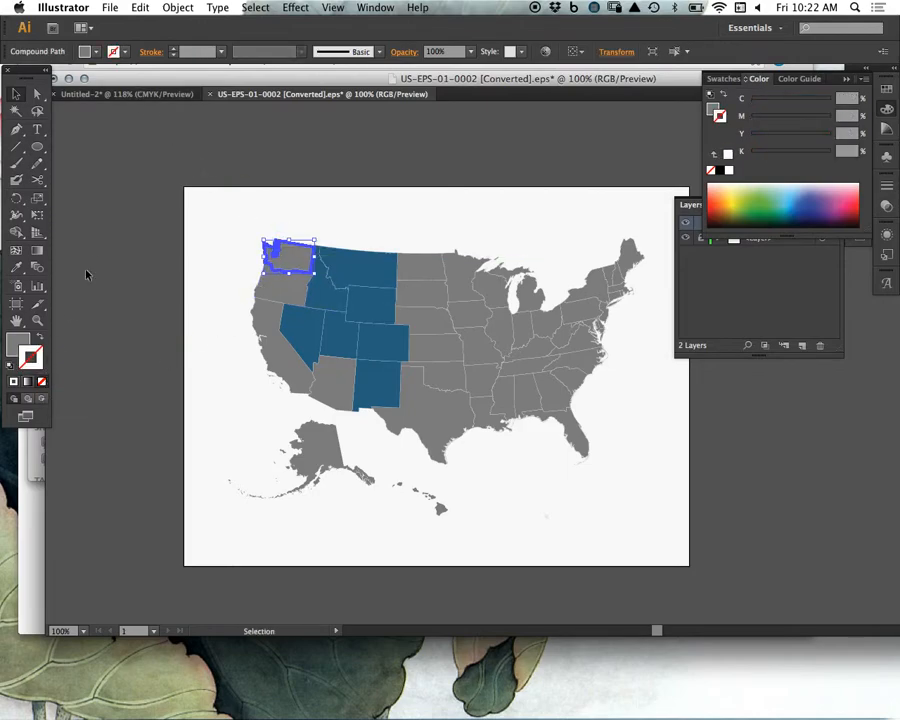
pyautogui.click(247, 233)
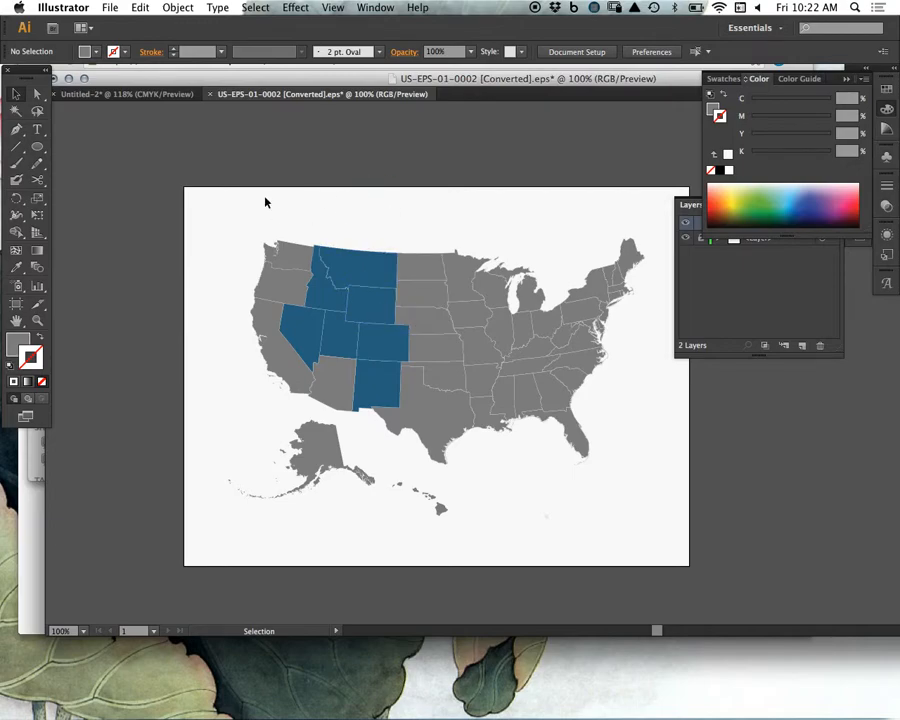
# Step: Select all the state shapes, scale the whole map down and move it lower on the artboard to leave room above
pyautogui.moveTo(218, 219); pyautogui.dragTo(625, 502)
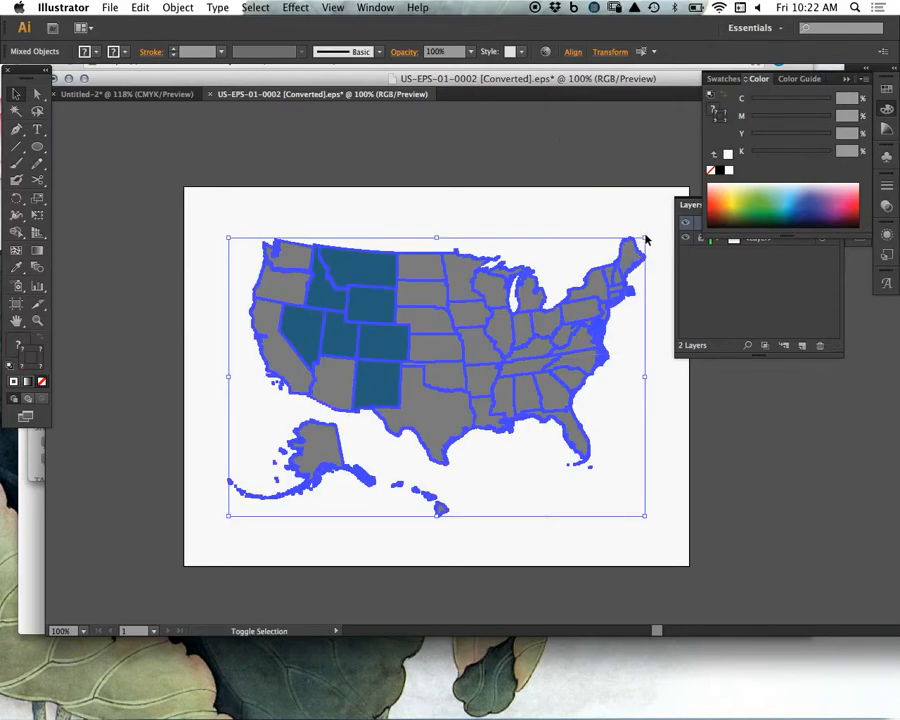
pyautogui.moveTo(646, 237); pyautogui.dragTo(587, 277)
pyautogui.moveTo(490, 388); pyautogui.dragTo(510, 402)
pyautogui.click(522, 300)
pyautogui.moveTo(494, 235); pyautogui.dragTo(430, 222)
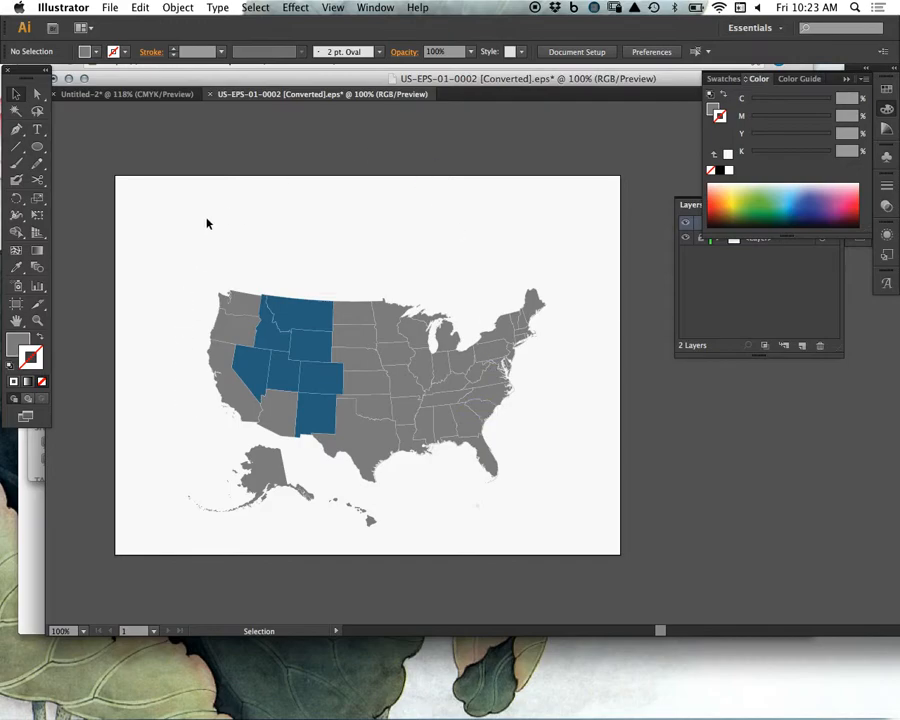
# Step: Create an area text box above the map's northwest corner reading "Kitten Adoptions Across the United States"
pyautogui.click(41, 133)
pyautogui.press('t')
pyautogui.moveTo(134, 186); pyautogui.dragTo(297, 260)
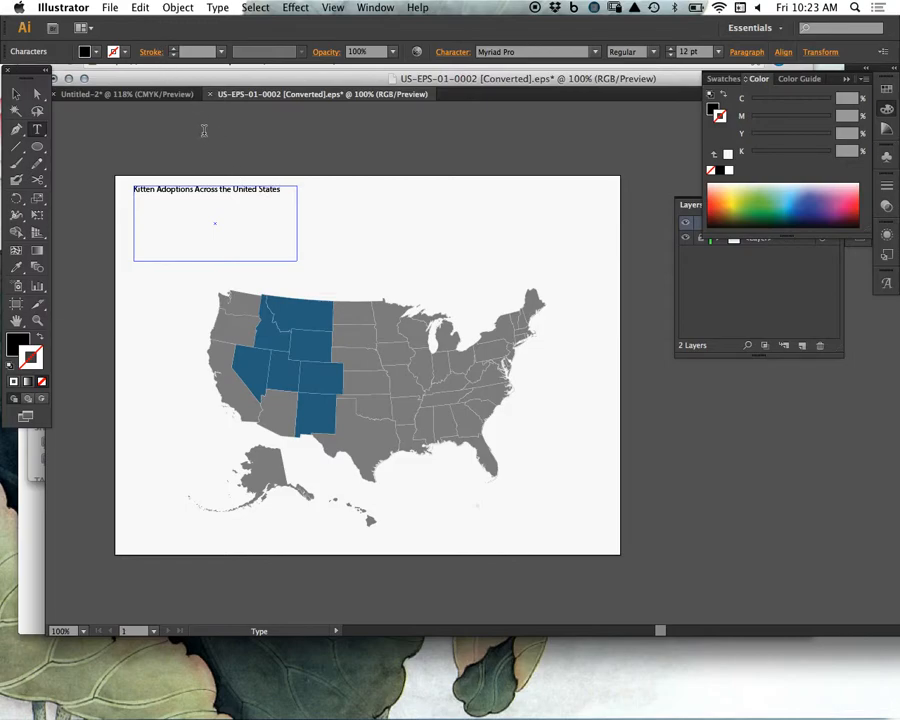
# Step: Select the whole title text and set its font size to 21 pt
pyautogui.moveTo(283, 190); pyautogui.dragTo(132, 189)
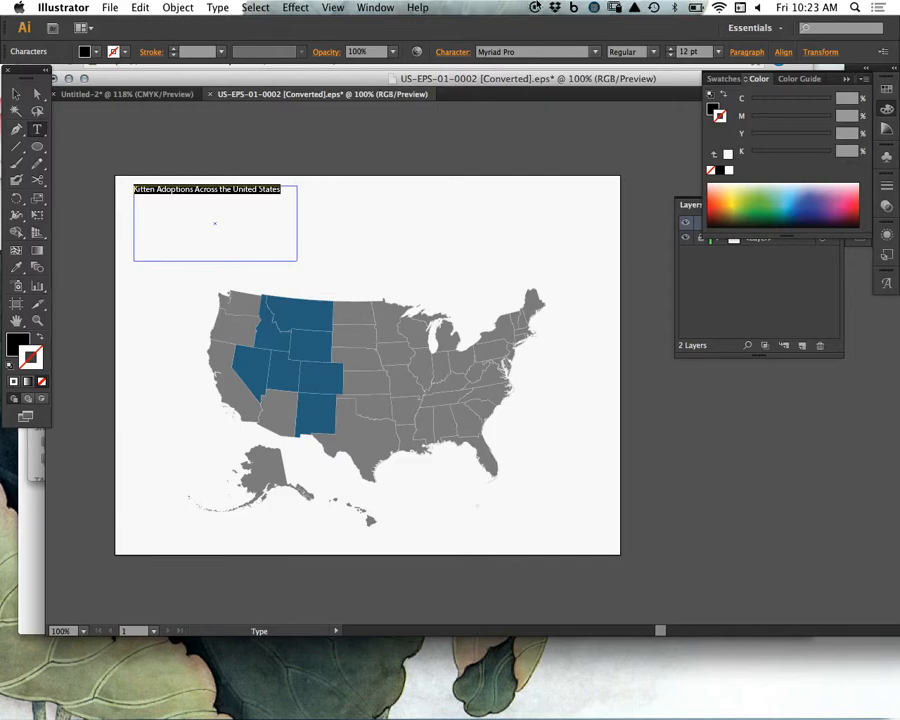
pyautogui.click(718, 53)
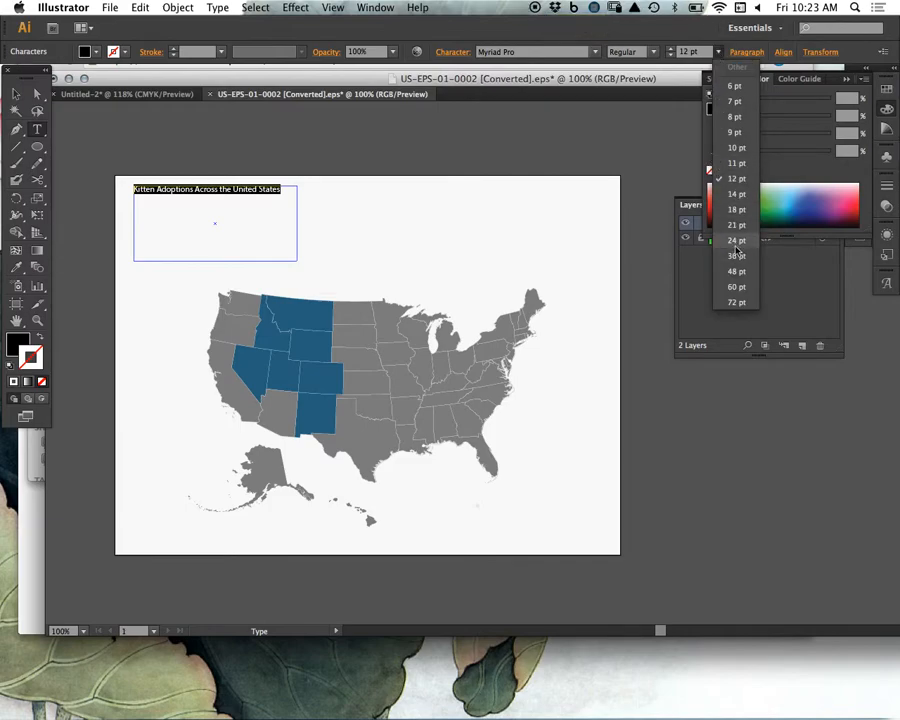
pyautogui.click(734, 210)
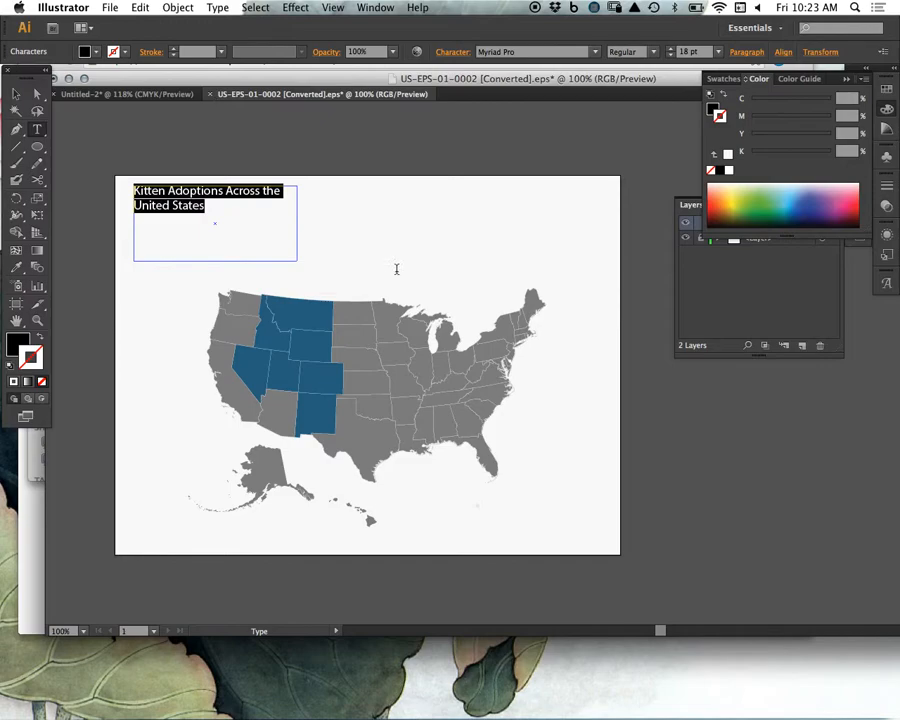
pyautogui.click(846, 79)
pyautogui.click(858, 117)
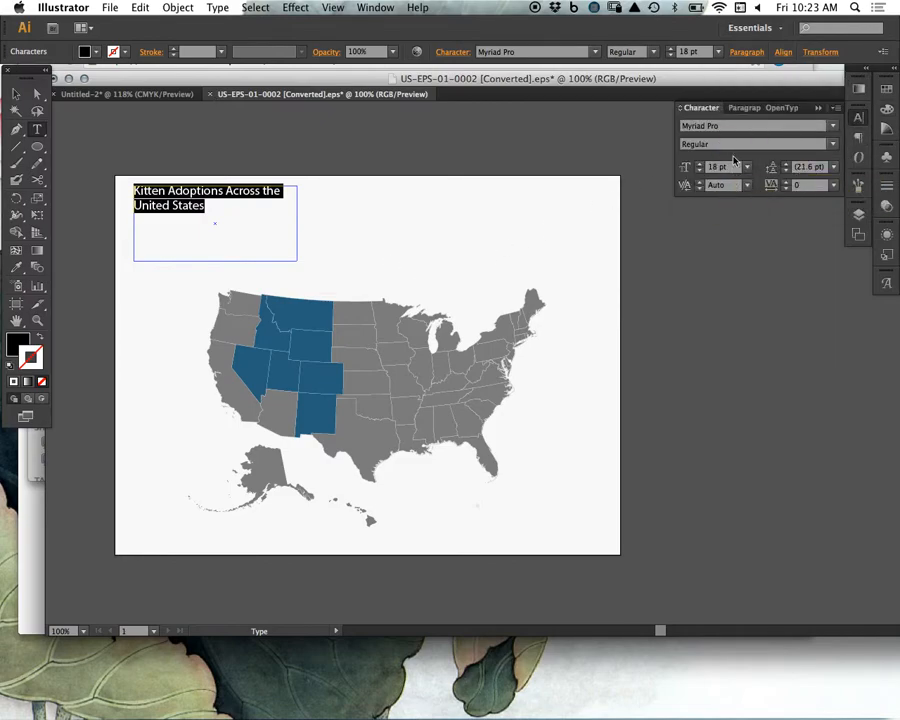
pyautogui.click(747, 166)
pyautogui.click(775, 341)
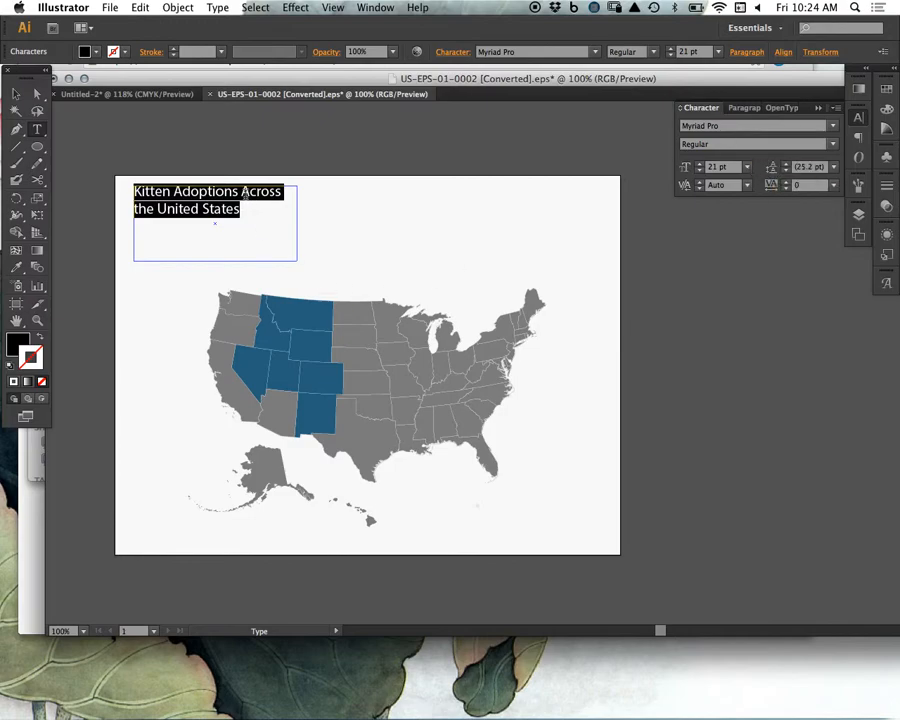
# Step: Raise the title's leading to 33 pt and bring it back down to 26 pt
pyautogui.click(786, 165)
pyautogui.click(786, 165)
pyautogui.click(786, 165)
pyautogui.click(786, 165)
pyautogui.click(786, 165)
pyautogui.click(786, 165)
pyautogui.click(786, 165)
pyautogui.click(786, 165)
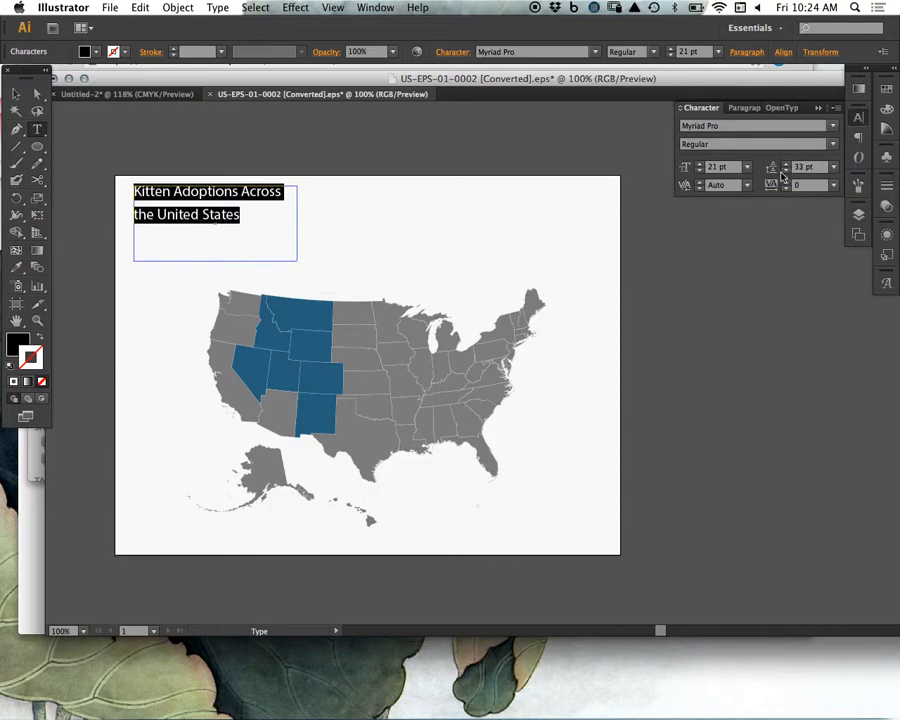
pyautogui.click(786, 171)
pyautogui.click(786, 171)
pyautogui.click(786, 171)
pyautogui.click(786, 171)
pyautogui.click(786, 171)
pyautogui.click(786, 171)
pyautogui.click(786, 171)
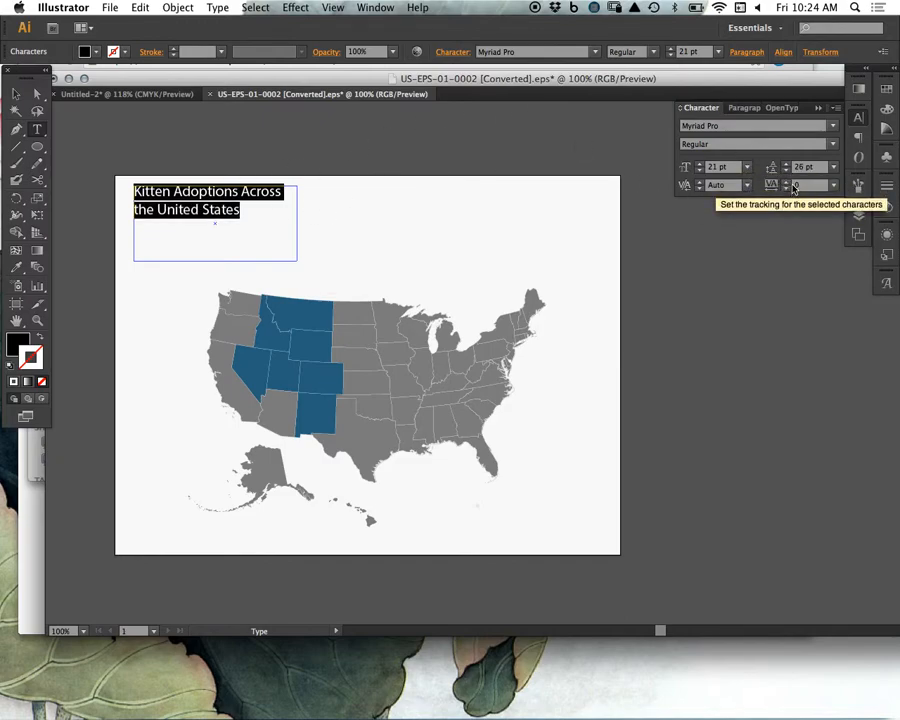
# Step: Try widening the title's tracking to 53 and reset it to 0
pyautogui.click(788, 182)
pyautogui.click(788, 182)
pyautogui.click(788, 182)
pyautogui.click(788, 182)
pyautogui.click(788, 182)
pyautogui.click(788, 182)
pyautogui.click(788, 182)
pyautogui.click(788, 182)
pyautogui.click(788, 182)
pyautogui.click(788, 182)
pyautogui.click(788, 182)
pyautogui.click(788, 182)
pyautogui.click(788, 183)
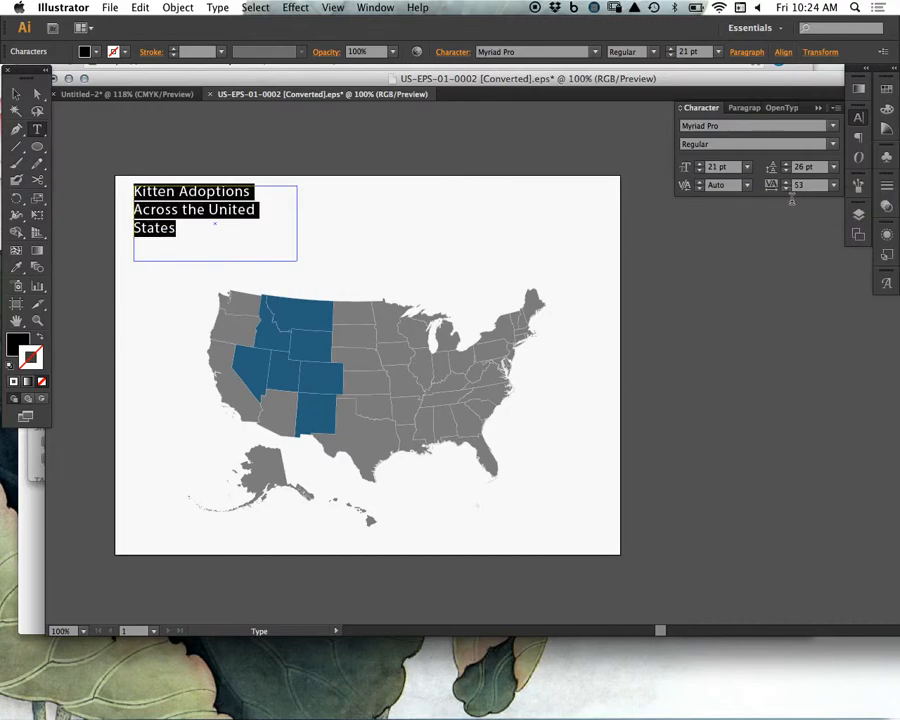
pyautogui.moveTo(805, 187); pyautogui.dragTo(734, 213)
pyautogui.write('0')
pyautogui.click(803, 167)
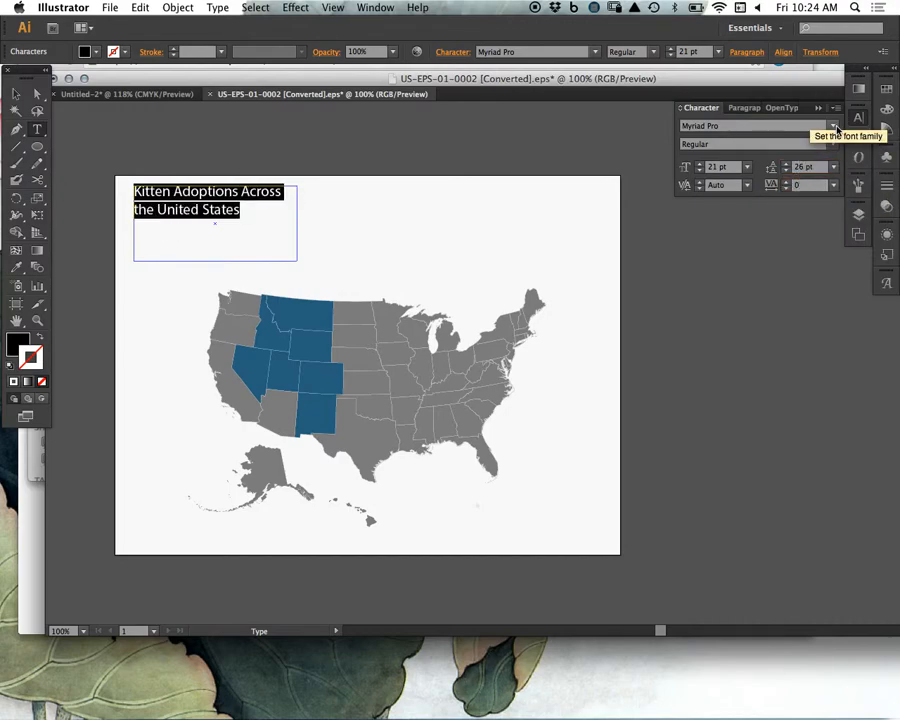
# Step: Change the title's font to OptimusPrinceps and widen its text box to the east so the title fits on one line
pyautogui.click(832, 125)
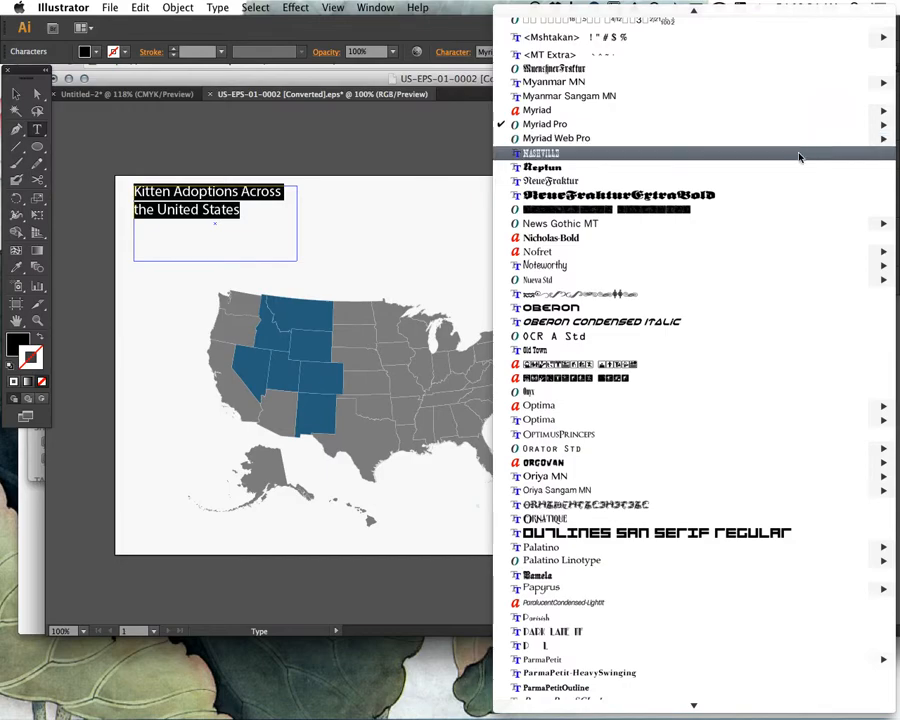
pyautogui.click(609, 436)
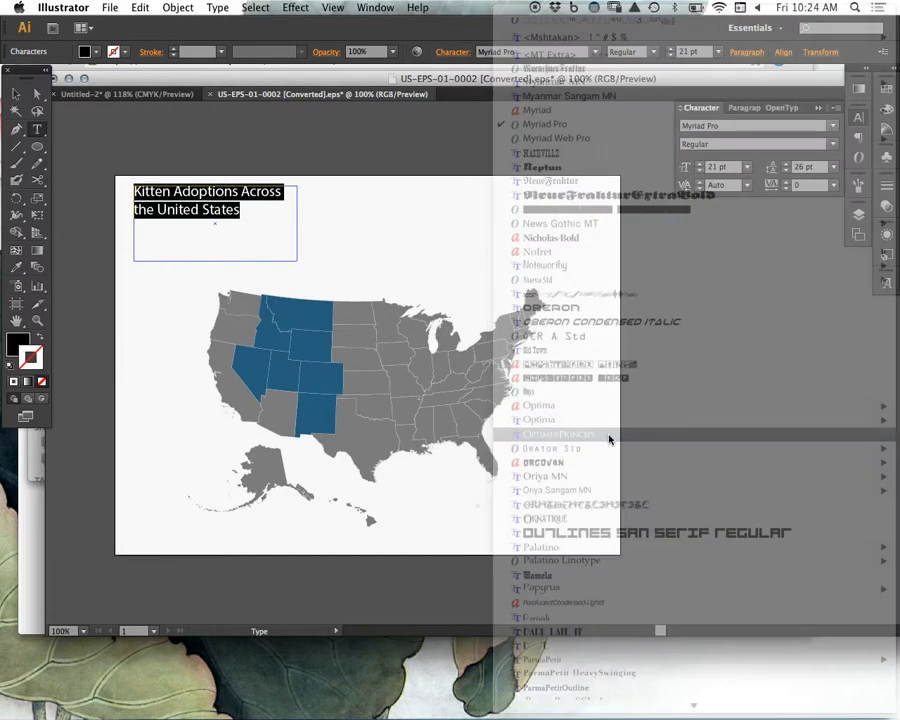
pyautogui.click(16, 93)
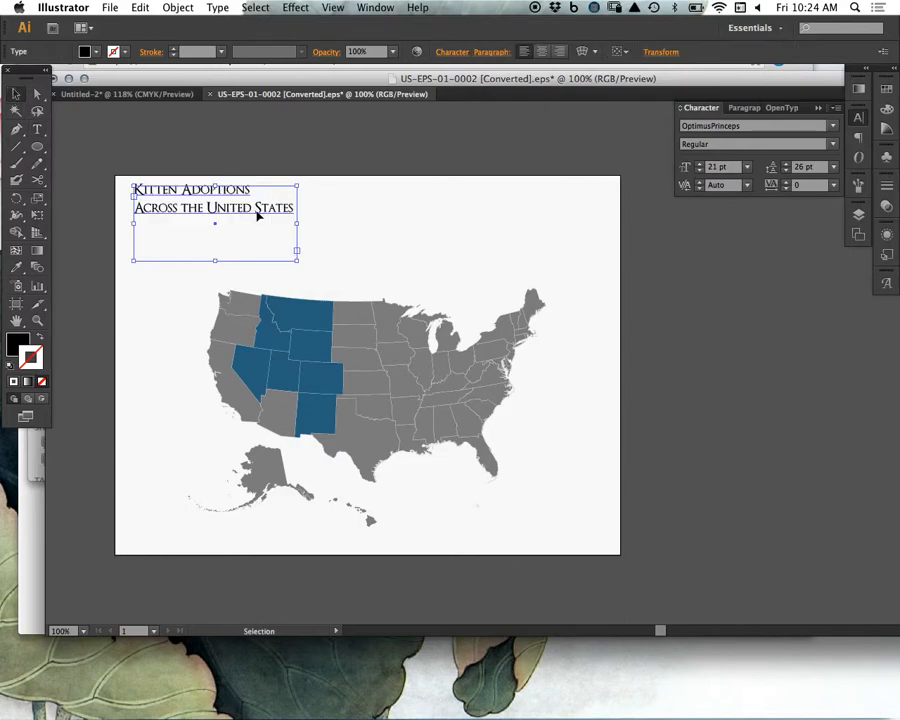
pyautogui.moveTo(298, 223); pyautogui.dragTo(458, 222)
# Step: Insert a line break in the title before "the United States"
pyautogui.doubleClick(402, 193)
pyautogui.press('super+a')
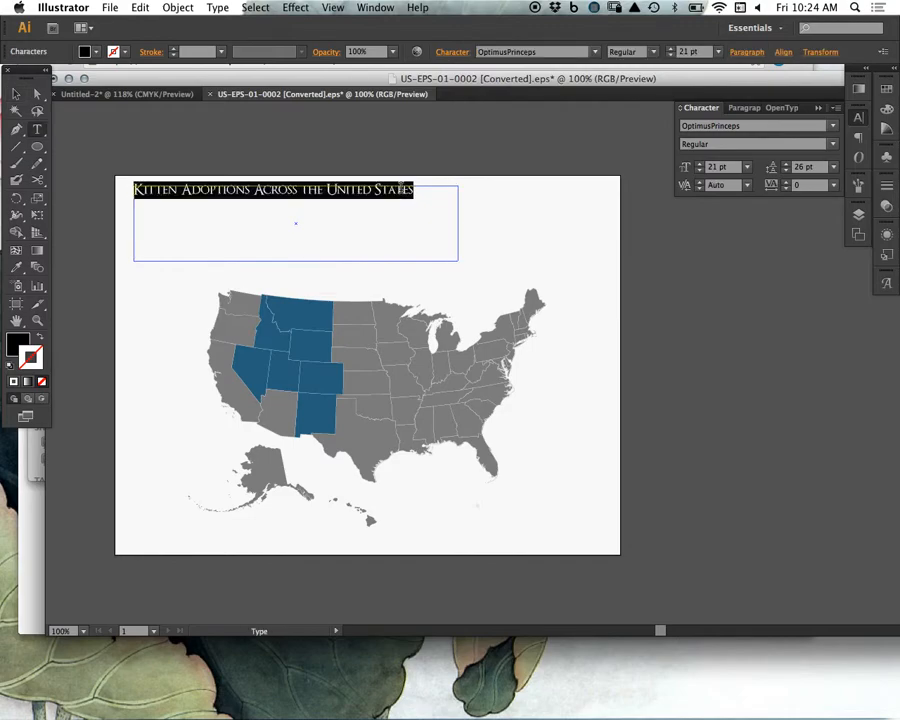
pyautogui.click(303, 193)
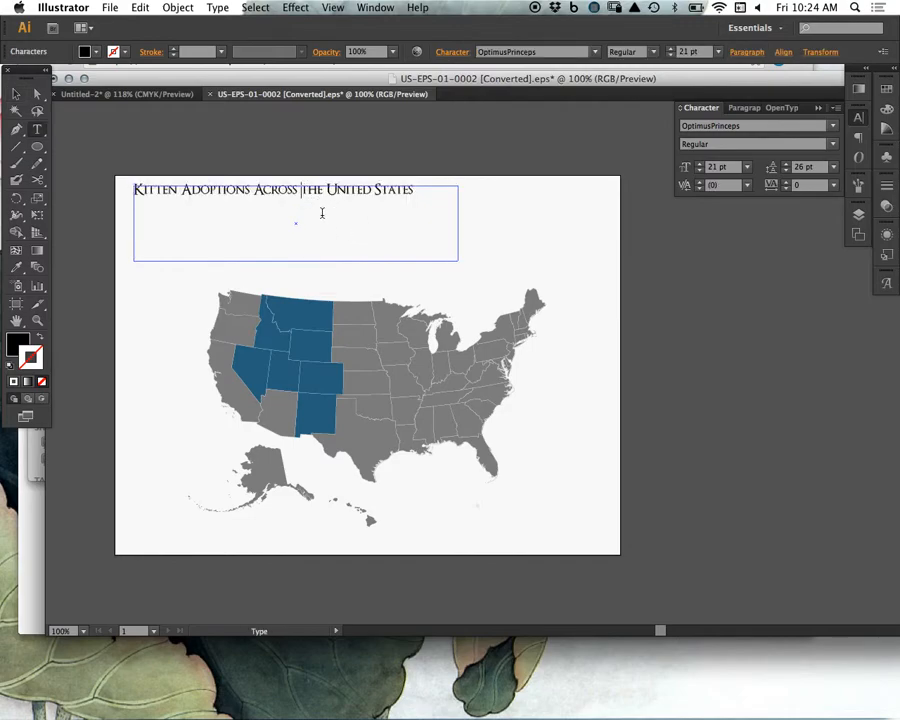
pyautogui.press('Return')
# Step: Set the tracking of the whole two-line title to 50
pyautogui.moveTo(275, 207); pyautogui.dragTo(117, 194)
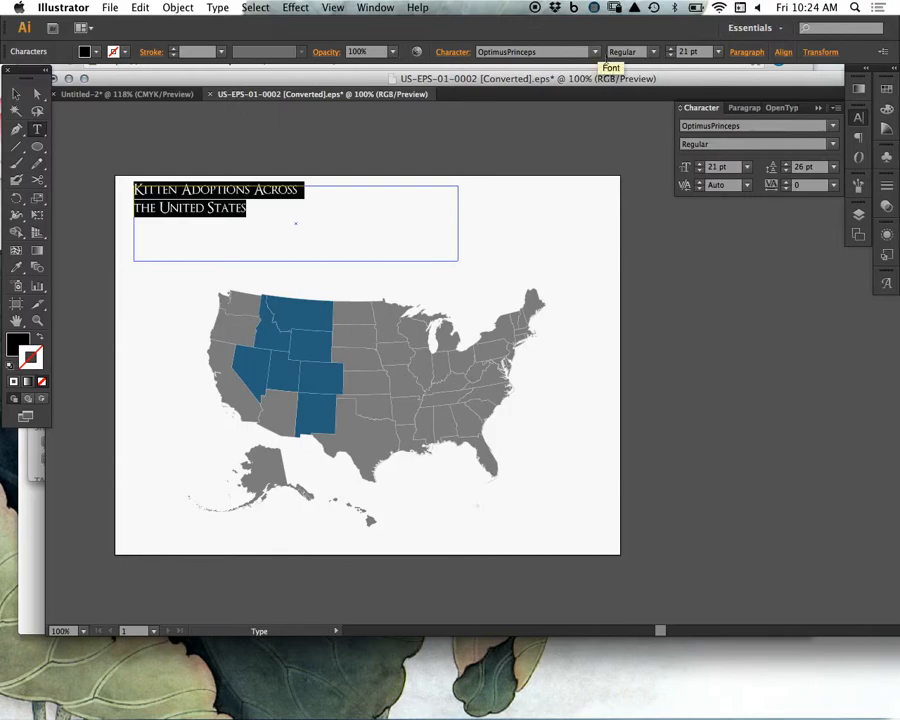
pyautogui.click(834, 186)
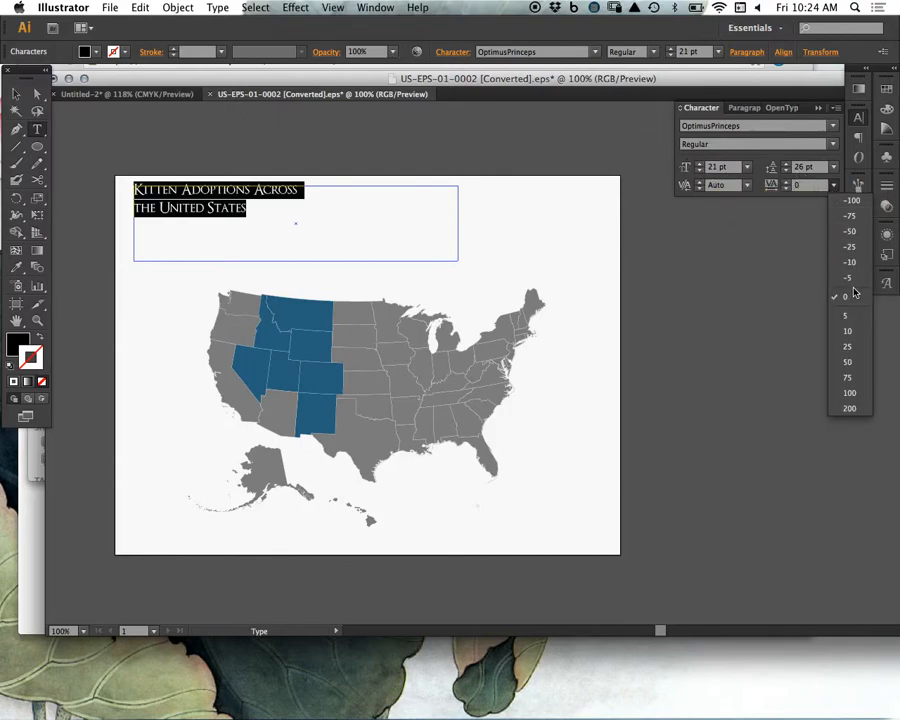
pyautogui.click(848, 362)
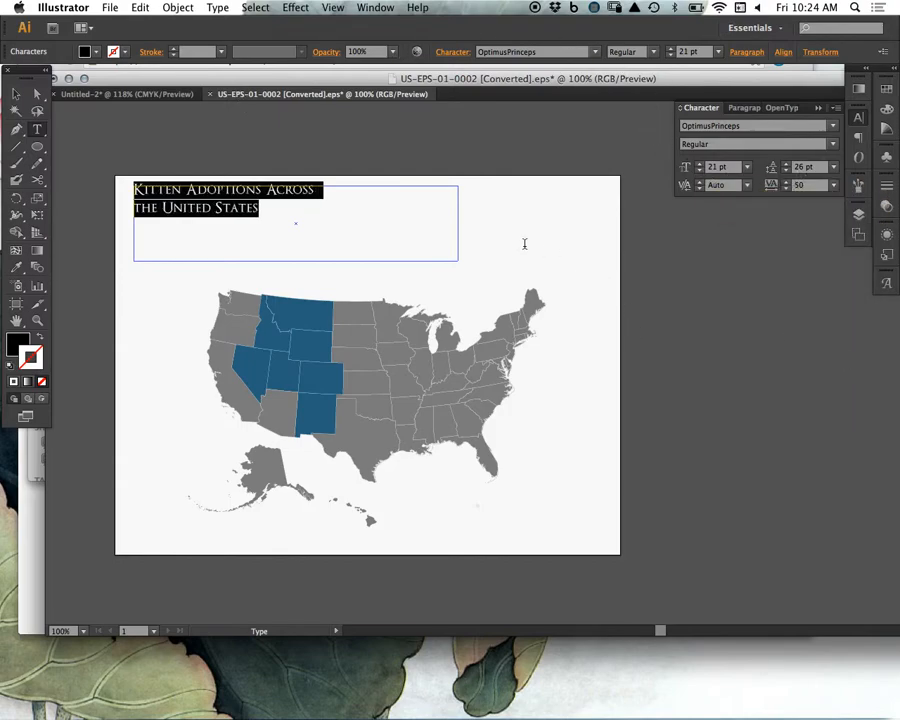
pyautogui.click(298, 234)
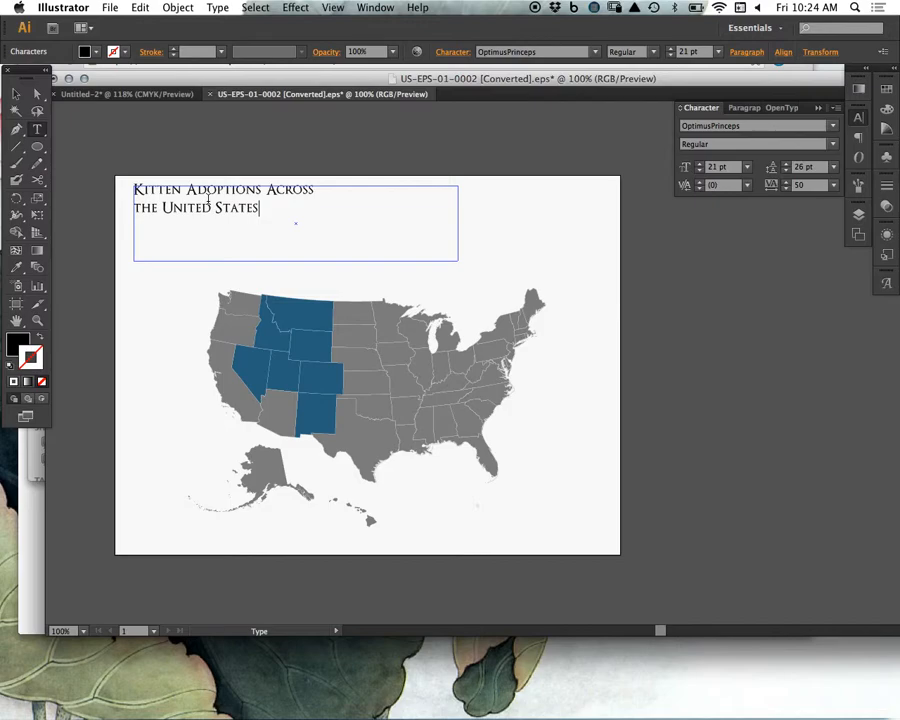
# Step: Tighten the kerning between two letters in the middle of the title word "Adoptions"
pyautogui.click(208, 200)
pyautogui.hotkey('alt', 'Left')
pyautogui.hotkey('alt', 'Left')
pyautogui.hotkey('alt', 'Left')
pyautogui.hotkey('alt', 'Right')
pyautogui.hotkey('alt', 'Right')
pyautogui.hotkey('alt', 'Right')
pyautogui.hotkey('alt', 'Left')
pyautogui.hotkey('alt', 'Left')
pyautogui.hotkey('alt', 'Left')
pyautogui.press('Right')
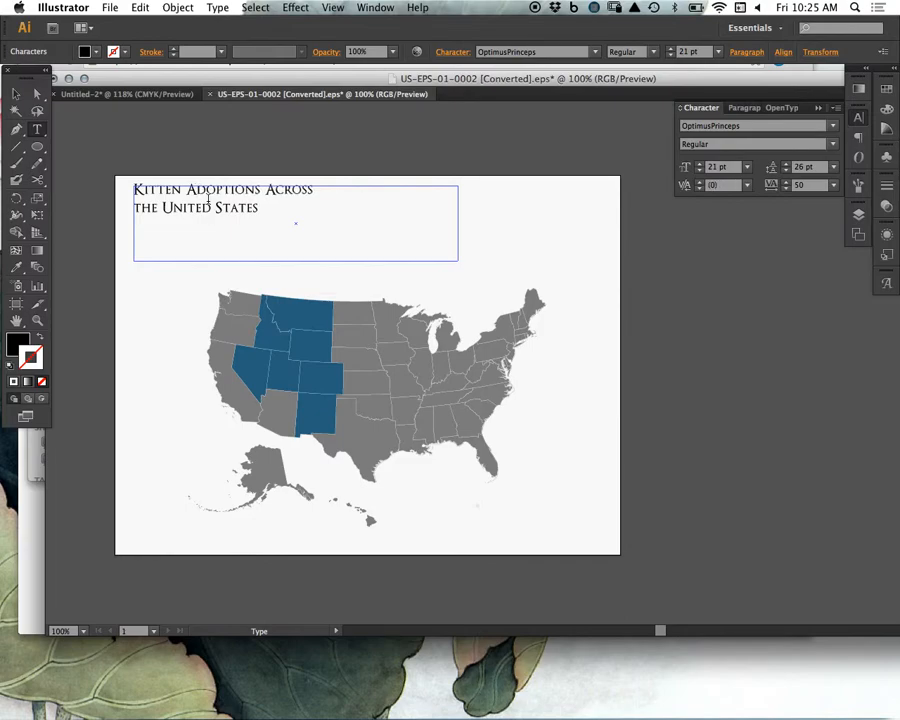
# Step: Move the title slightly down and shrink its text box to fit closely around the two lines
pyautogui.click(16, 93)
pyautogui.click(129, 298)
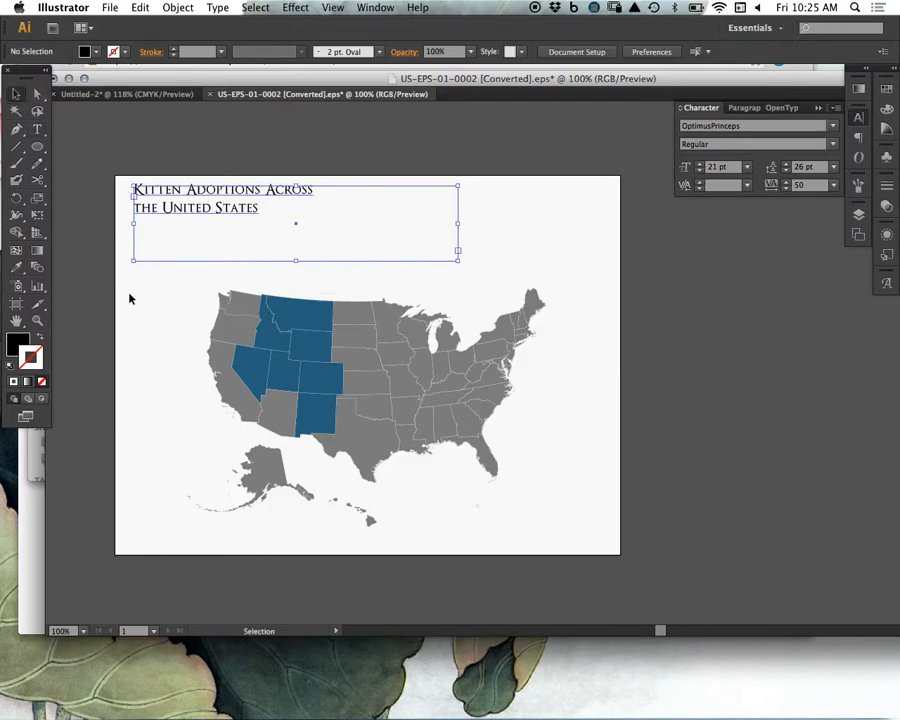
pyautogui.moveTo(227, 190); pyautogui.dragTo(230, 212)
pyautogui.moveTo(460, 266); pyautogui.dragTo(326, 223)
pyautogui.click(362, 256)
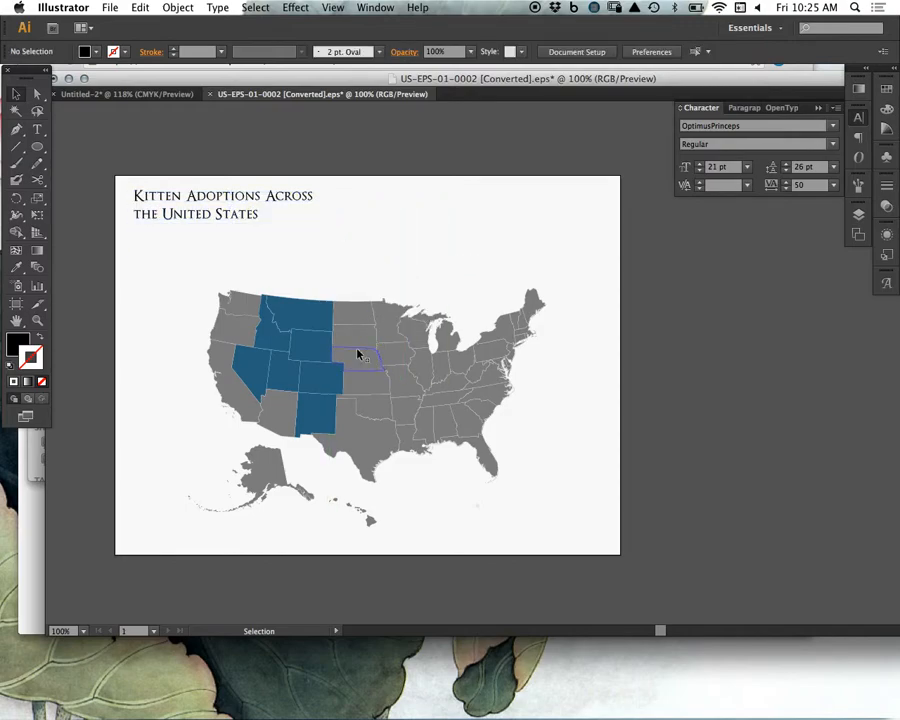
# Step: Create a text box beneath the title for a description and set its font to Optima Roman at 14 pt
pyautogui.click(37, 129)
pyautogui.moveTo(136, 235); pyautogui.dragTo(304, 285)
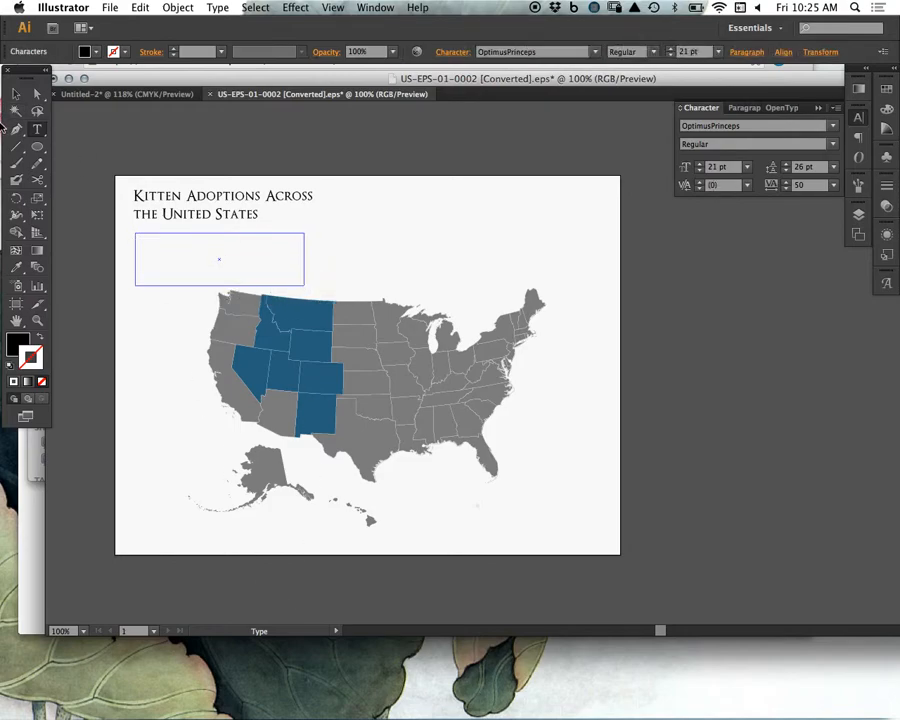
pyautogui.click(832, 126)
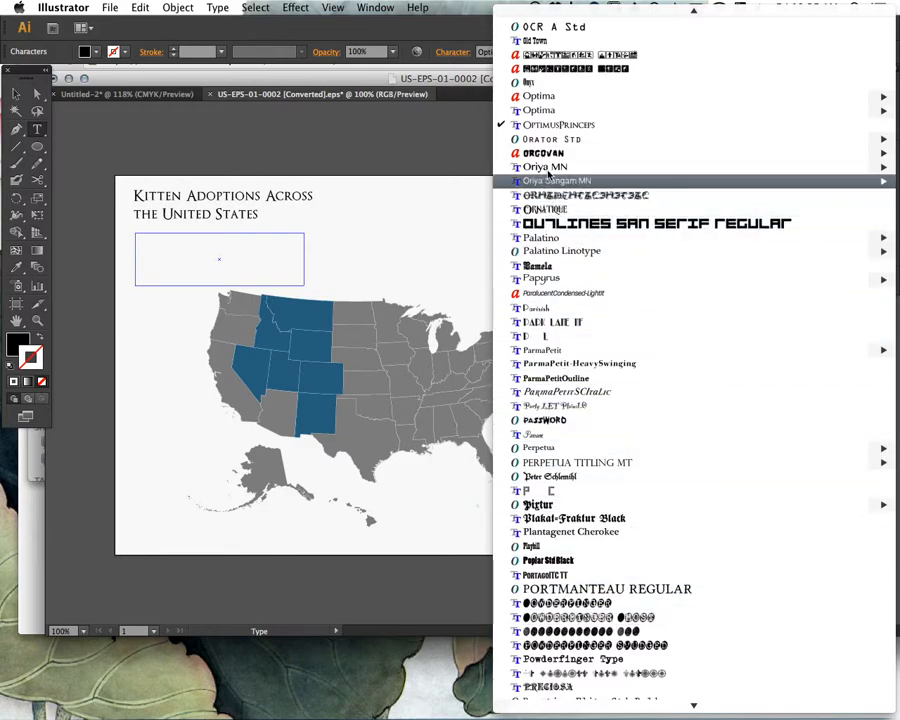
pyautogui.moveTo(541, 97)
pyautogui.click(477, 99)
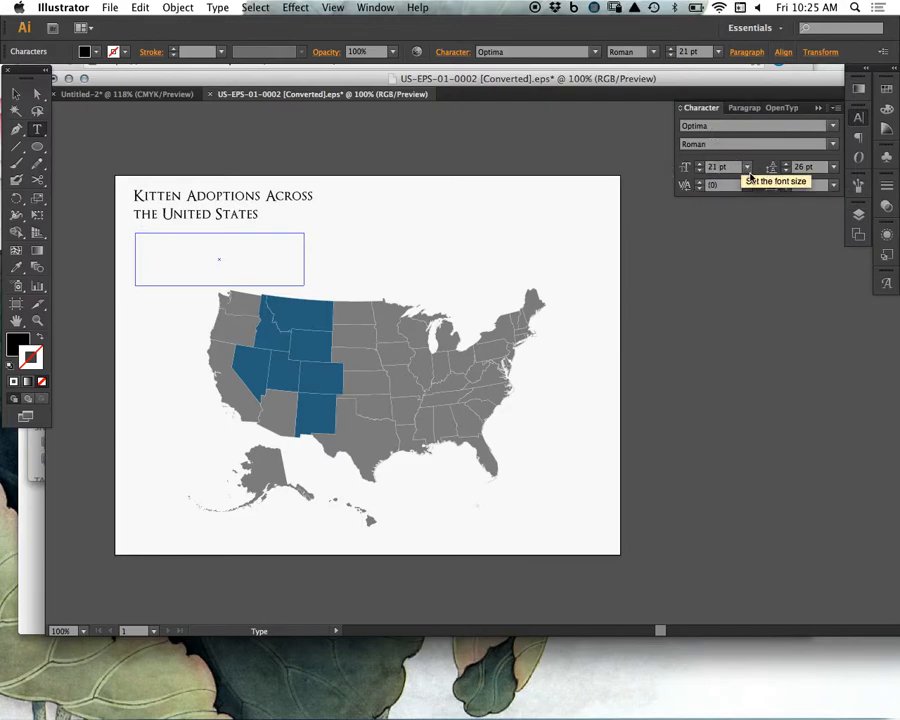
pyautogui.click(747, 167)
pyautogui.click(779, 308)
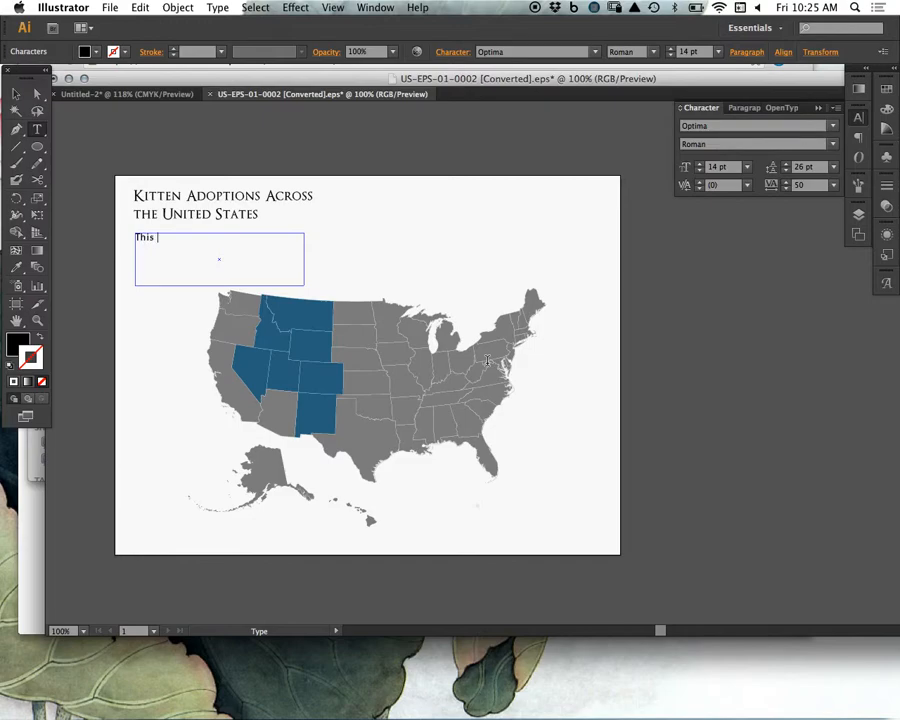
# Step: Write the description "This map compares data about kitten adoptions in the united states versus kitten euthinizations in shelters." with tracking 0
pyautogui.write('map')
pyautogui.press('super+a')
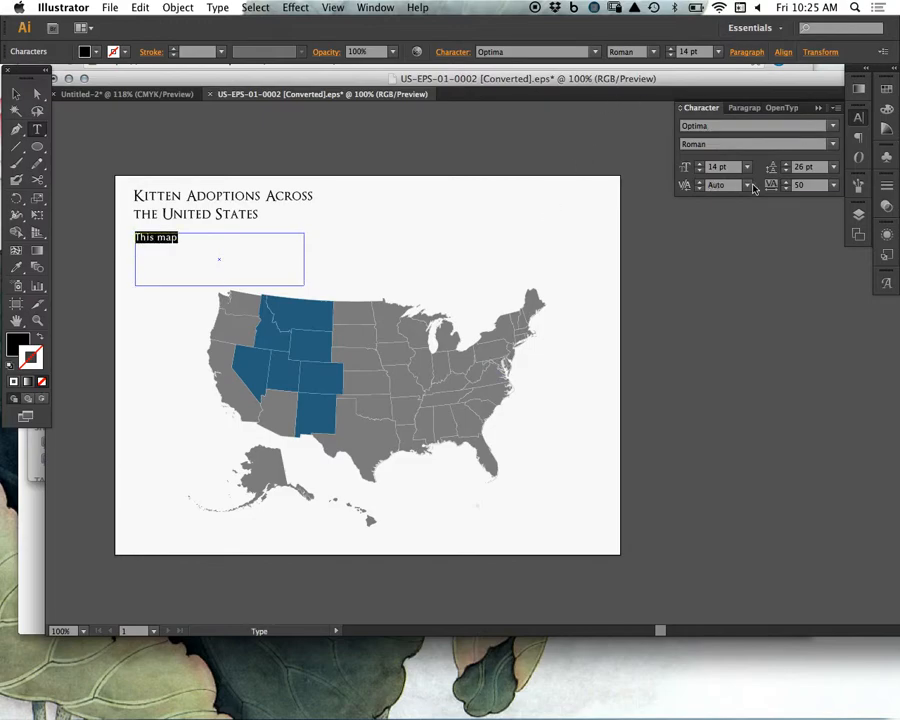
pyautogui.click(833, 185)
pyautogui.click(843, 299)
pyautogui.click(204, 257)
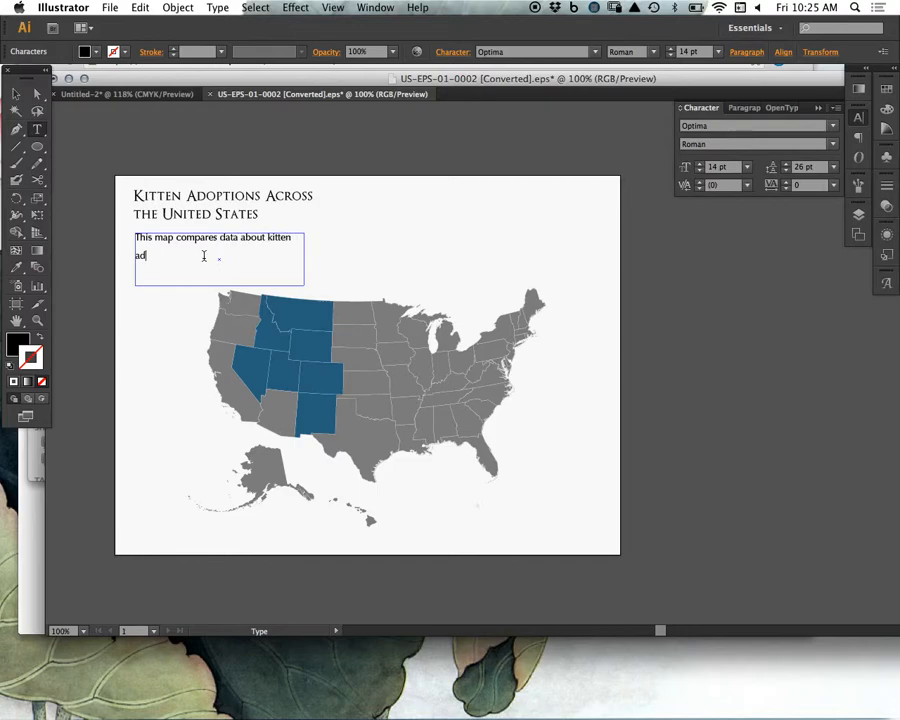
pyautogui.write('ptions in the united states vers')
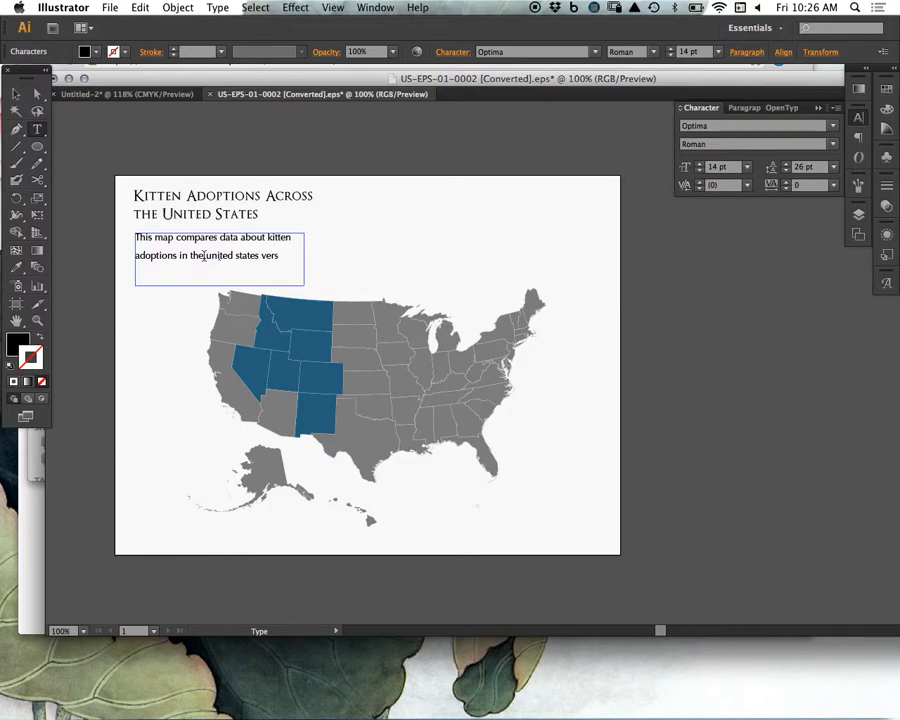
pyautogui.write('ten euthinizations in she')
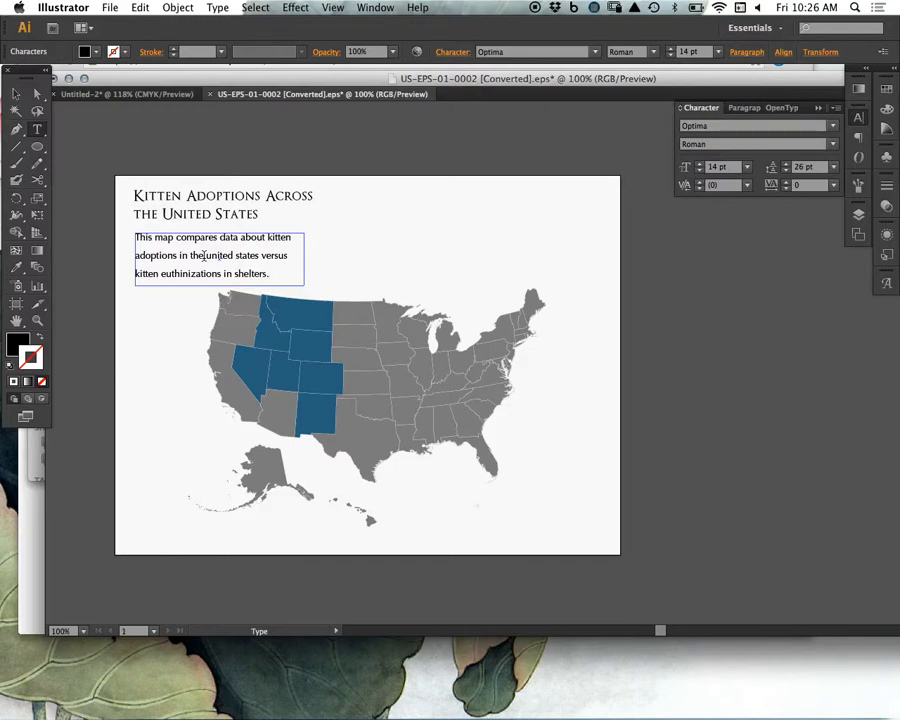
# Step: Set the description's leading to Auto and its font size to 12 pt
pyautogui.moveTo(278, 272); pyautogui.dragTo(136, 237)
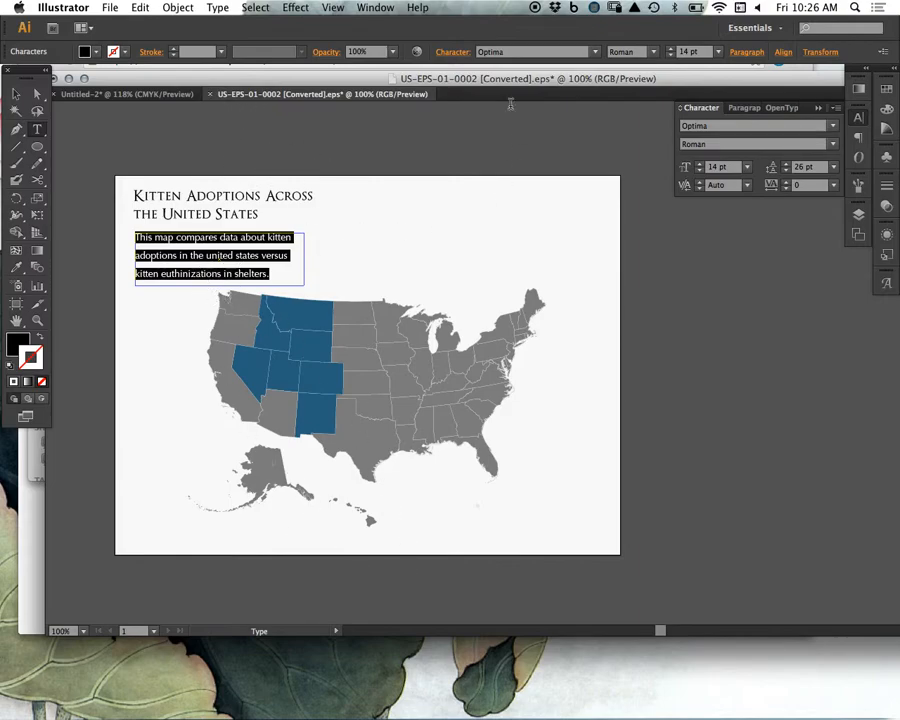
pyautogui.click(834, 167)
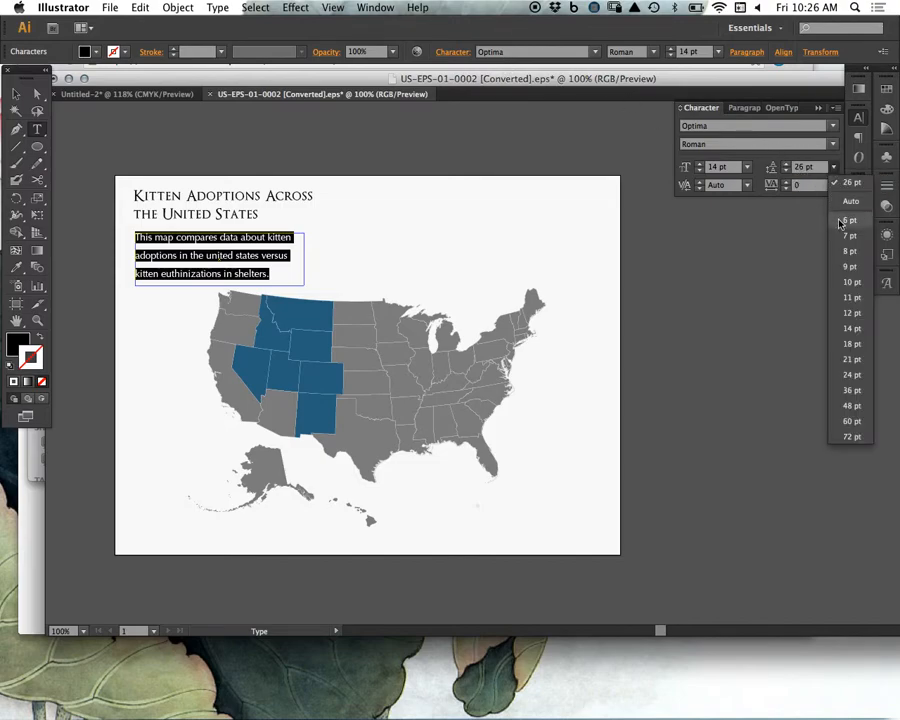
pyautogui.click(850, 202)
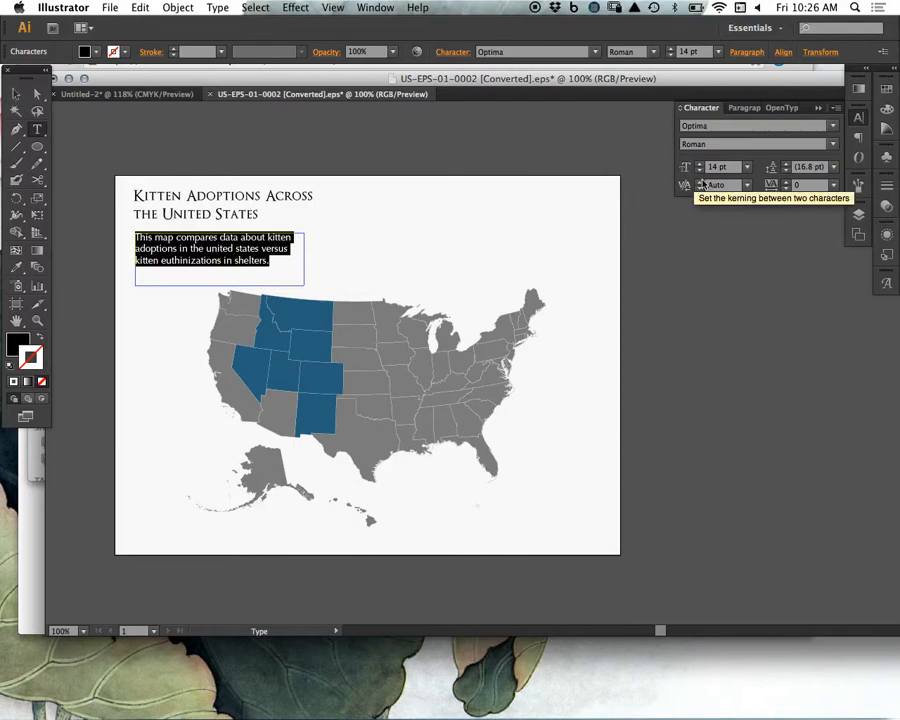
pyautogui.click(699, 170)
pyautogui.click(699, 170)
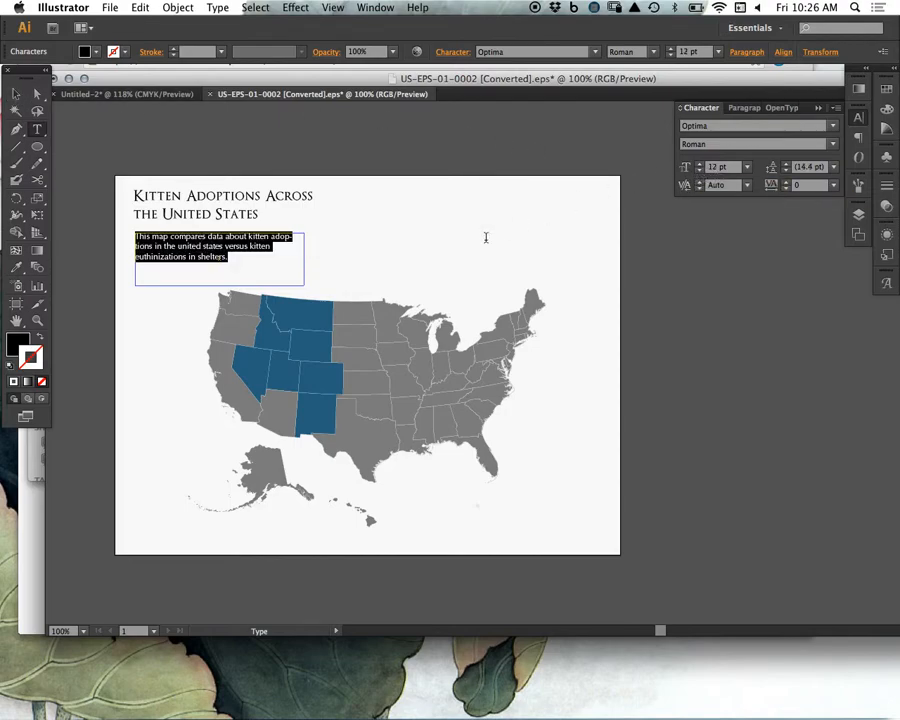
# Step: Move the description closer beneath the title and line up its left edge with the title's
pyautogui.click(16, 93)
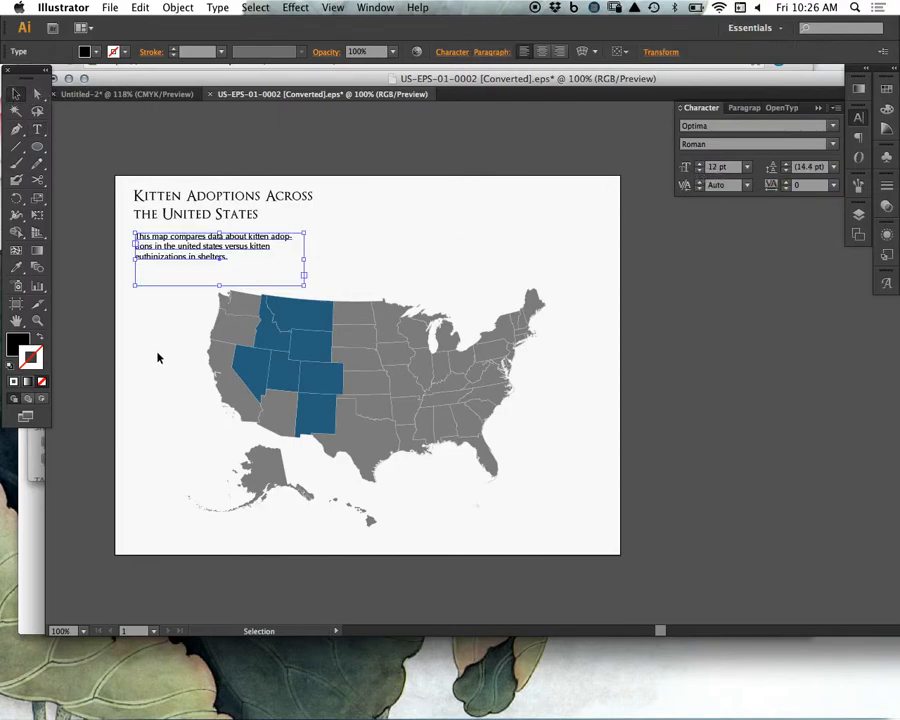
pyautogui.click(170, 375)
pyautogui.moveTo(211, 256); pyautogui.dragTo(210, 250)
pyautogui.click(315, 224)
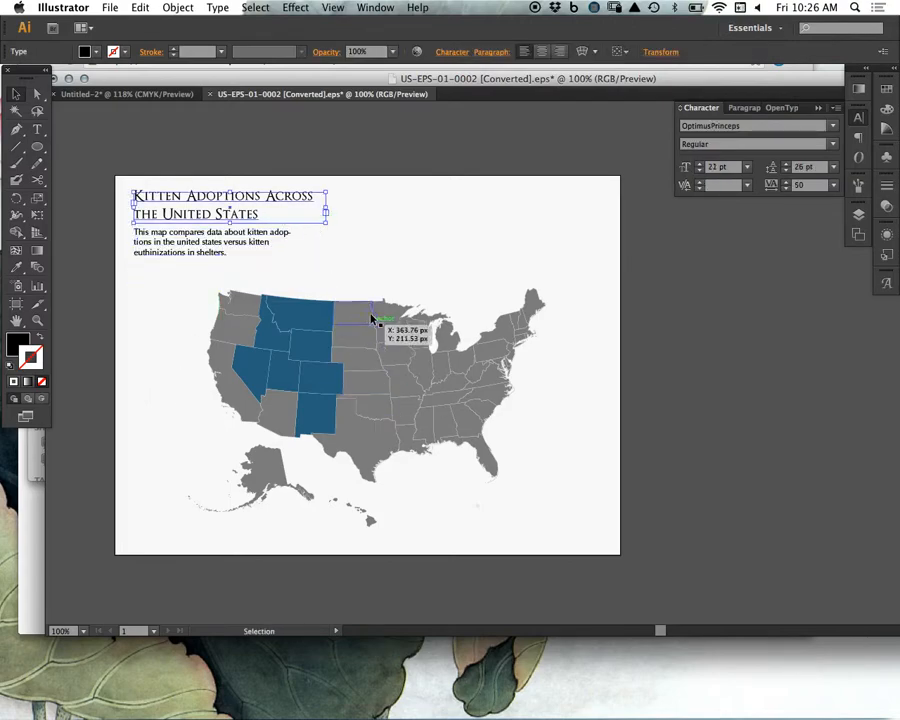
pyautogui.click(427, 188)
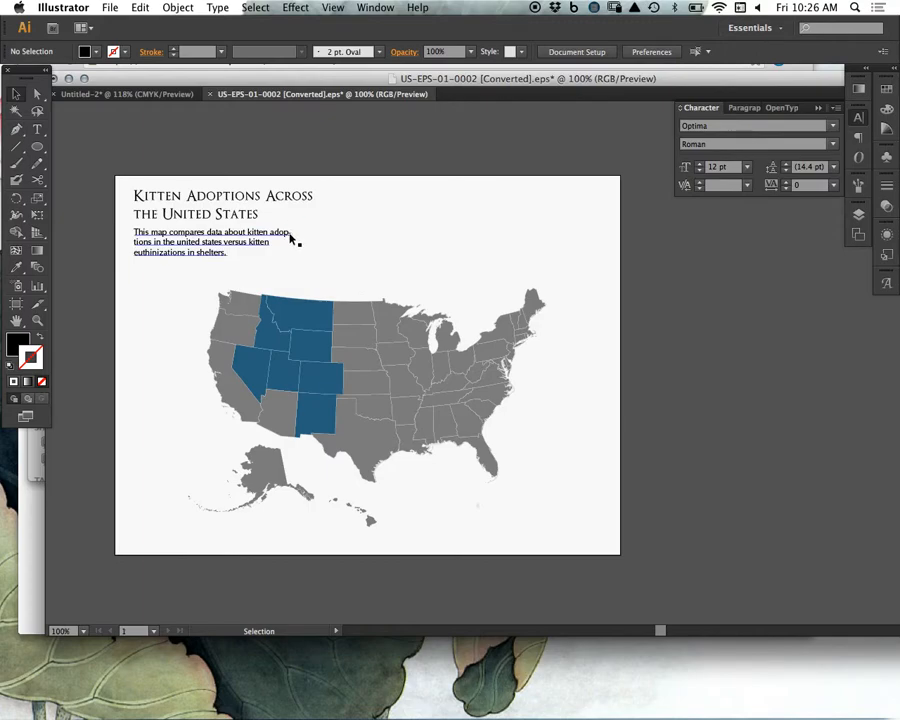
# Step: Turn off hyphenation for the description paragraph
pyautogui.click(256, 249)
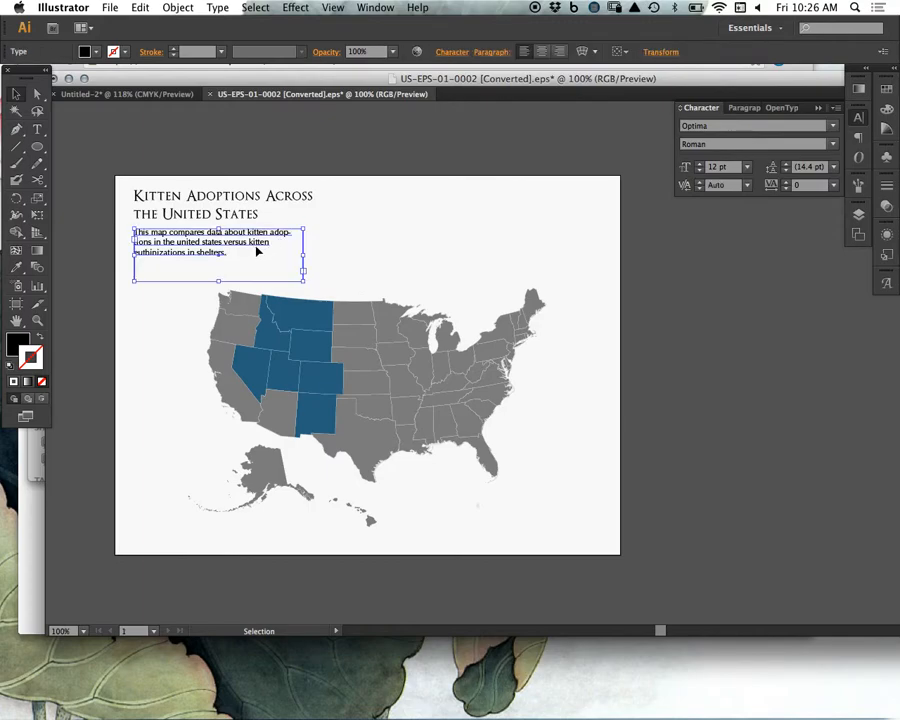
pyautogui.tripleClick(262, 246)
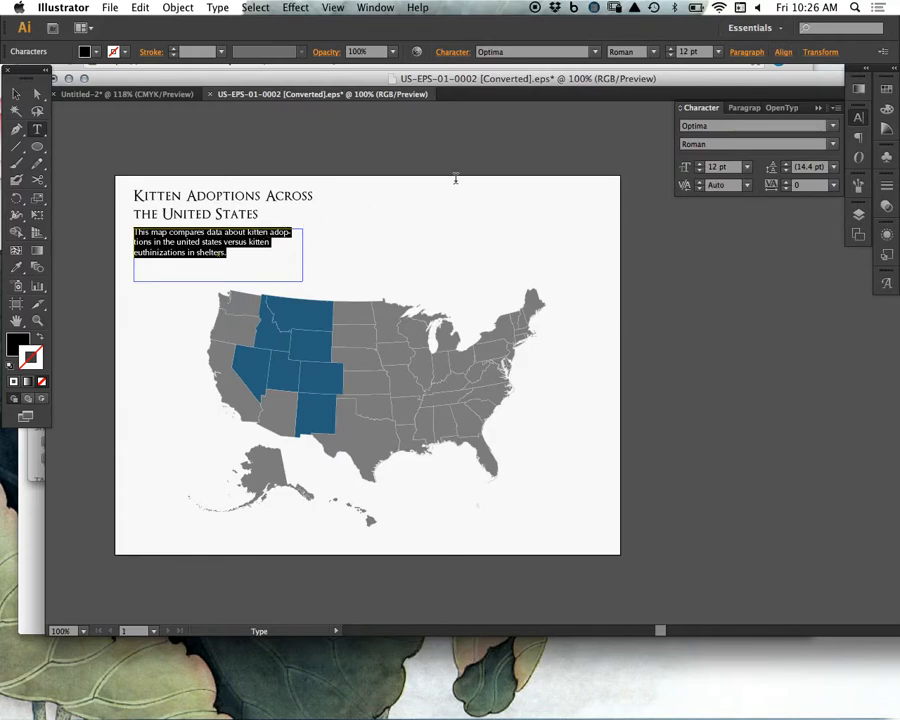
pyautogui.click(745, 108)
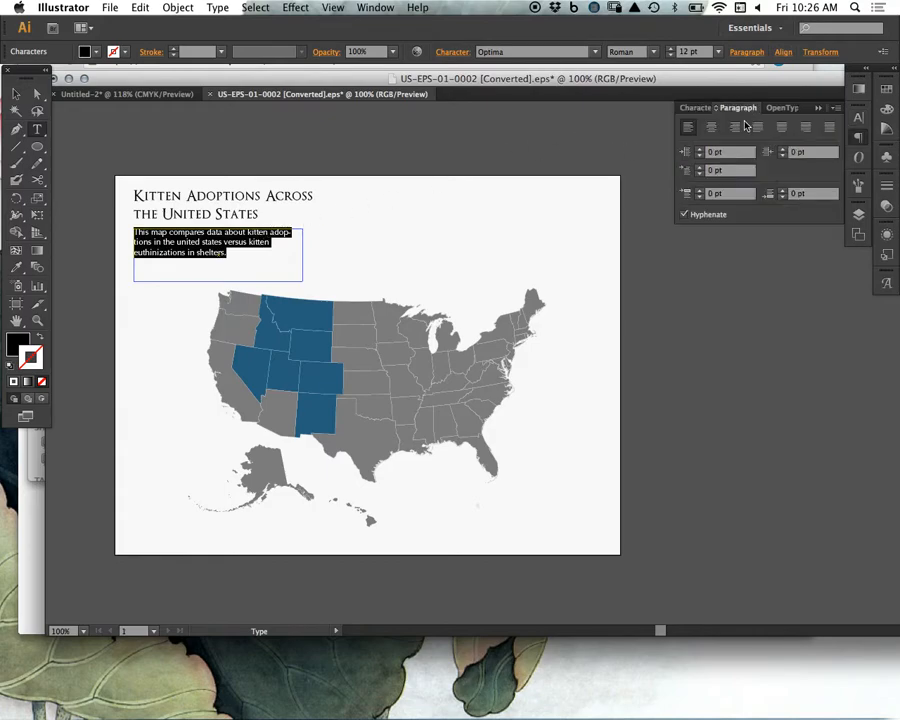
pyautogui.click(684, 215)
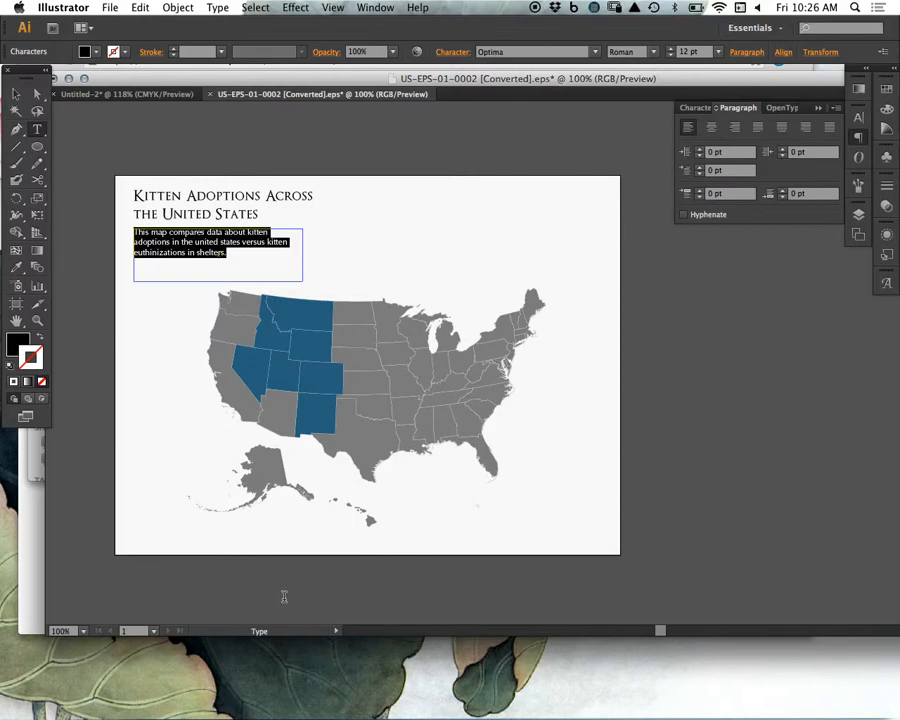
# Step: Try justifying the description with its last line centered and return it to left alignment
pyautogui.click(16, 93)
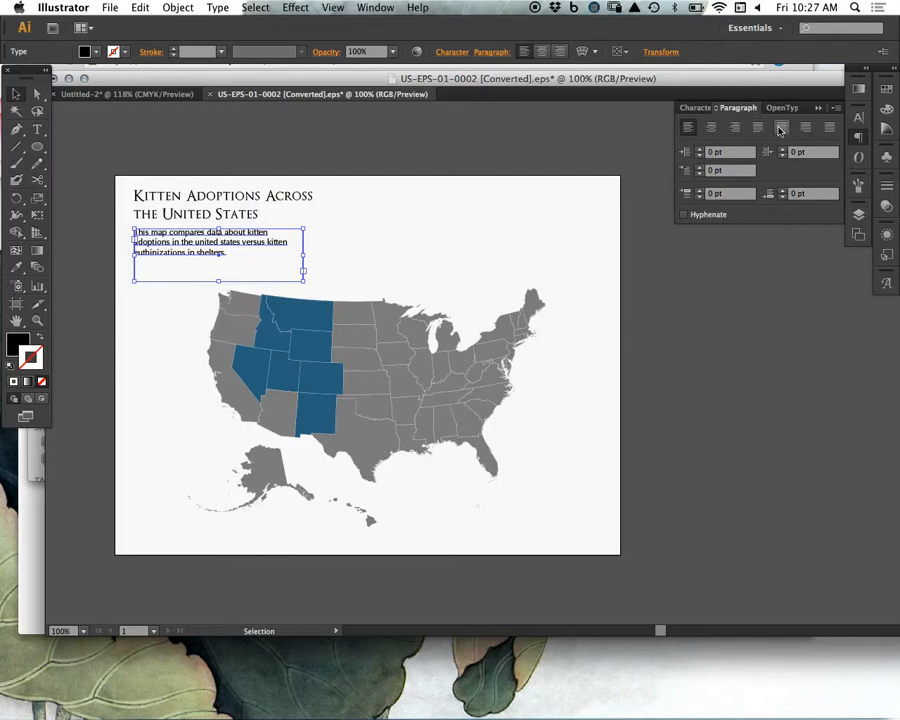
pyautogui.click(784, 130)
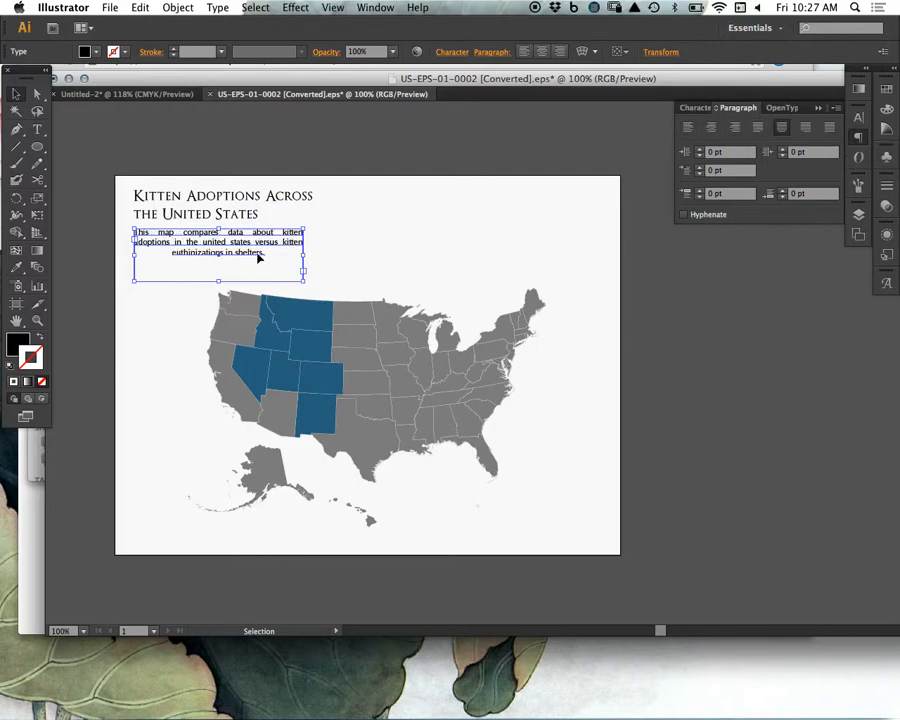
pyautogui.click(689, 128)
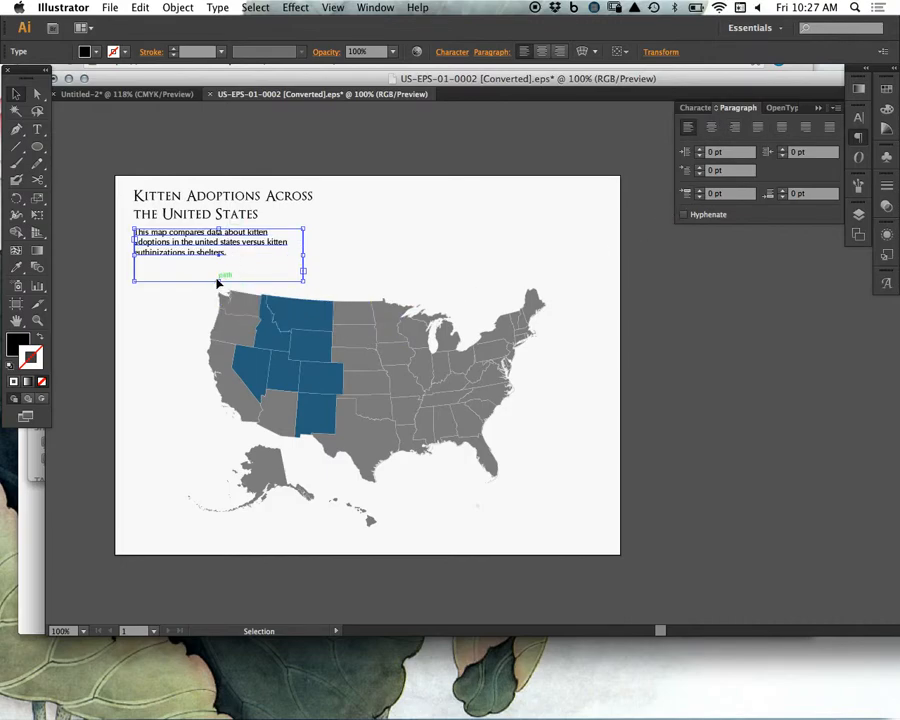
# Step: Shorten the description's text box to fit its three lines
pyautogui.moveTo(219, 282); pyautogui.dragTo(216, 262)
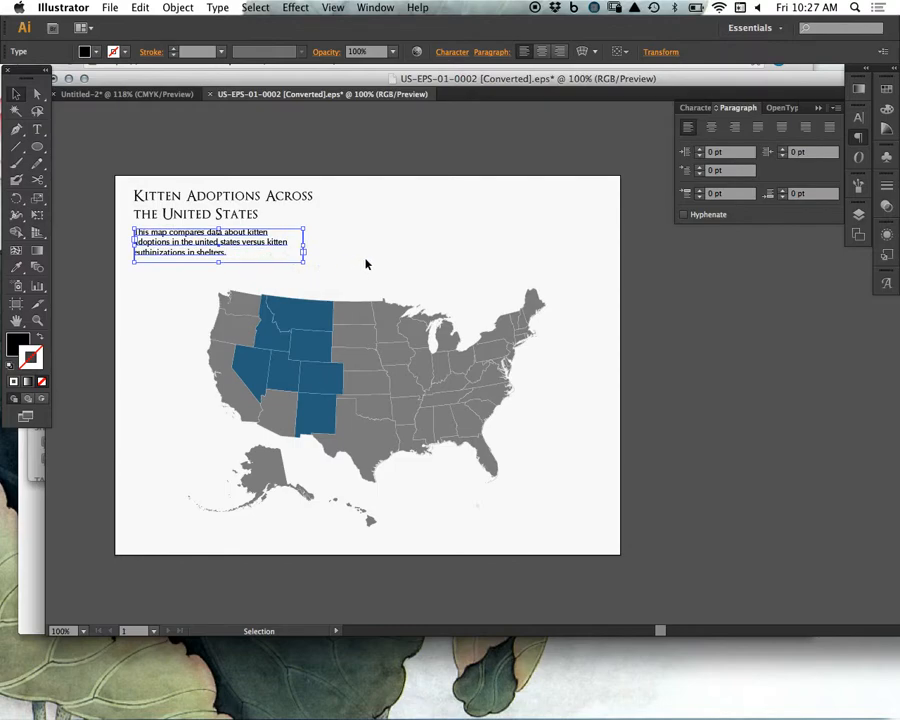
pyautogui.click(283, 260)
# Step: Recolor the title with the blue sampled from Montana using the Eyedropper
pyautogui.click(243, 215)
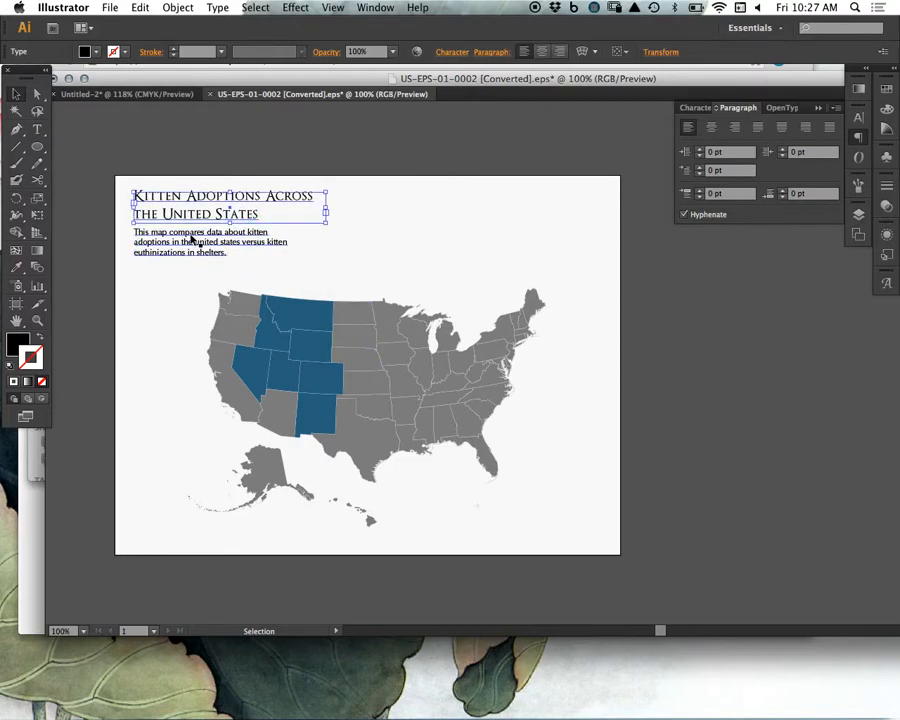
pyautogui.click(16, 267)
pyautogui.click(294, 308)
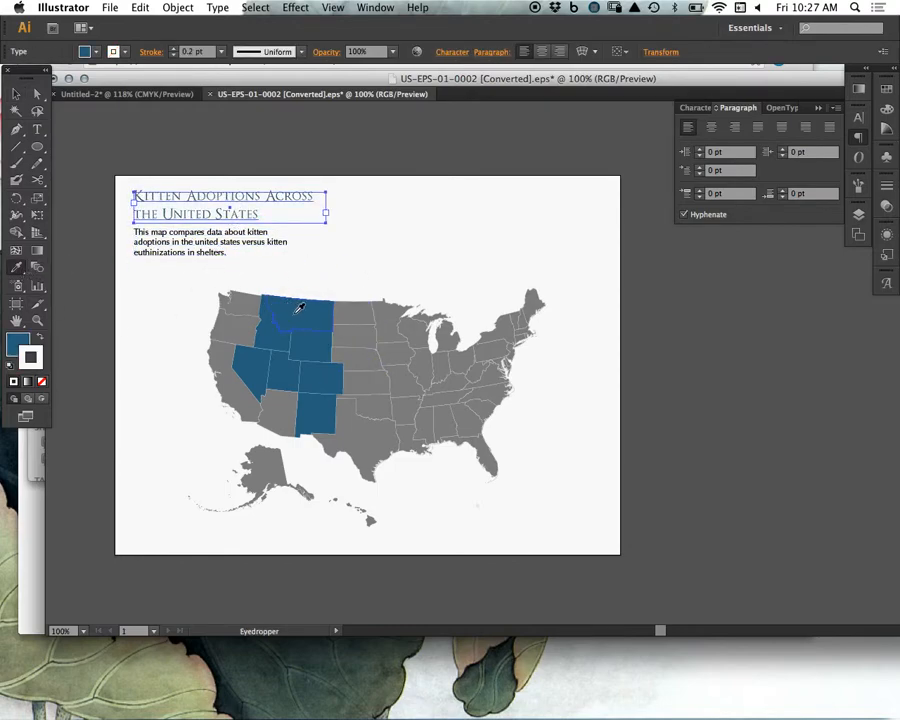
pyautogui.click(16, 94)
pyautogui.click(364, 224)
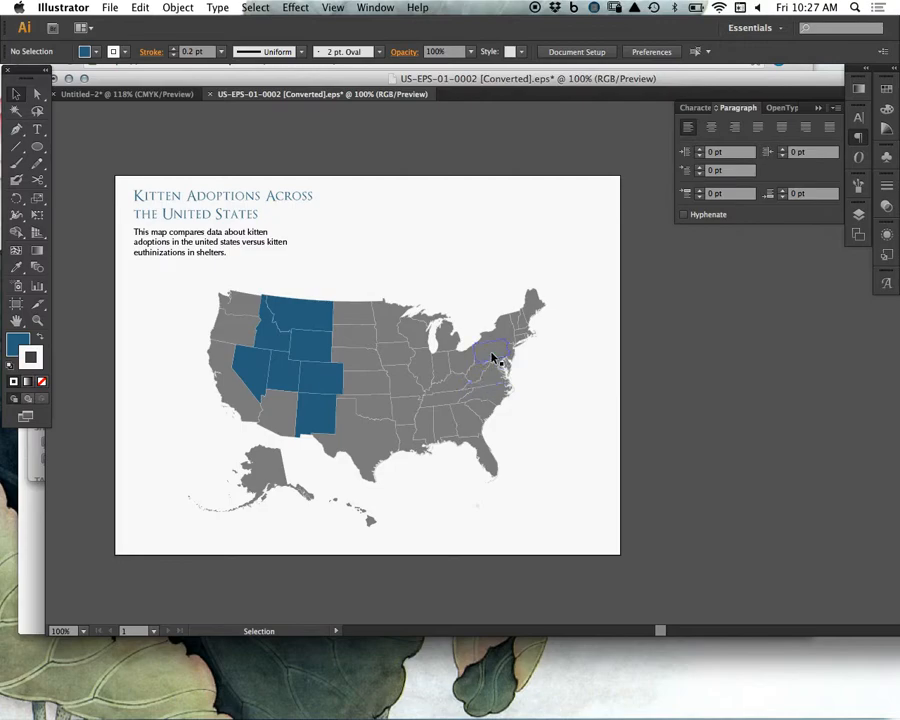
# Step: Nudge Alaska west and shift the contiguous states southeast to free space beside the mainland
pyautogui.click(490, 355)
pyautogui.moveTo(561, 258); pyautogui.dragTo(321, 510)
pyautogui.click(307, 503)
pyautogui.moveTo(263, 478); pyautogui.dragTo(215, 486)
pyautogui.moveTo(542, 291); pyautogui.dragTo(141, 480)
pyautogui.moveTo(376, 392); pyautogui.dragTo(414, 410)
# Step: Place Alaska in the empty area west of the mainland and Hawaii beneath it
pyautogui.click(338, 488)
pyautogui.moveTo(285, 496); pyautogui.dragTo(208, 325)
pyautogui.moveTo(394, 532); pyautogui.dragTo(329, 487)
pyautogui.moveTo(370, 521); pyautogui.dragTo(213, 420)
# Step: Shift the contiguous states slightly farther east and select Montana
pyautogui.click(558, 251)
pyautogui.moveTo(609, 271); pyautogui.dragTo(267, 534)
pyautogui.moveTo(338, 418); pyautogui.dragTo(351, 419)
pyautogui.press('super+shift+a')
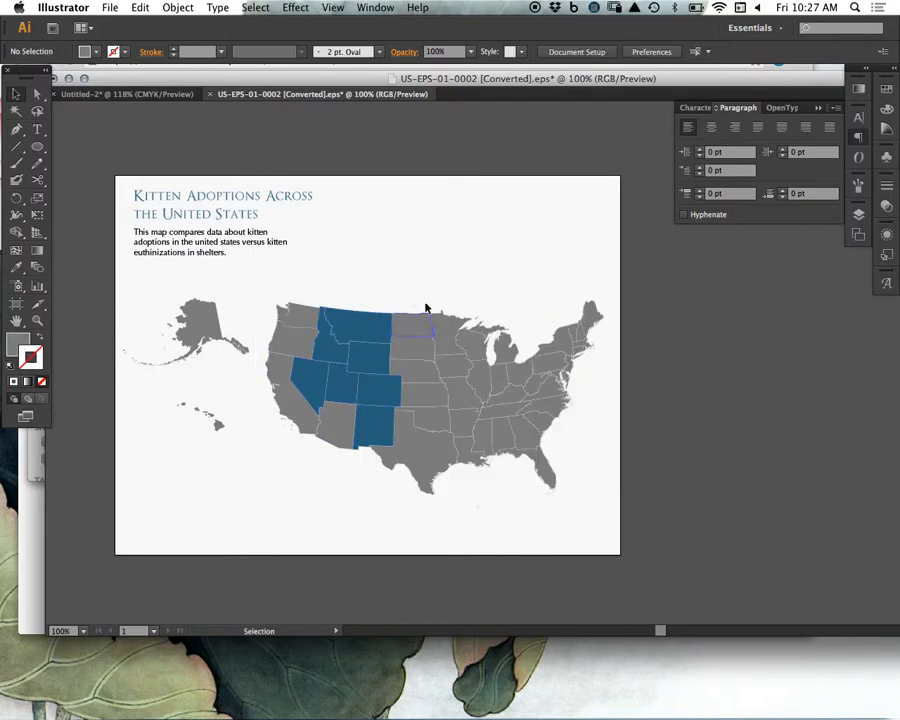
pyautogui.click(372, 330)
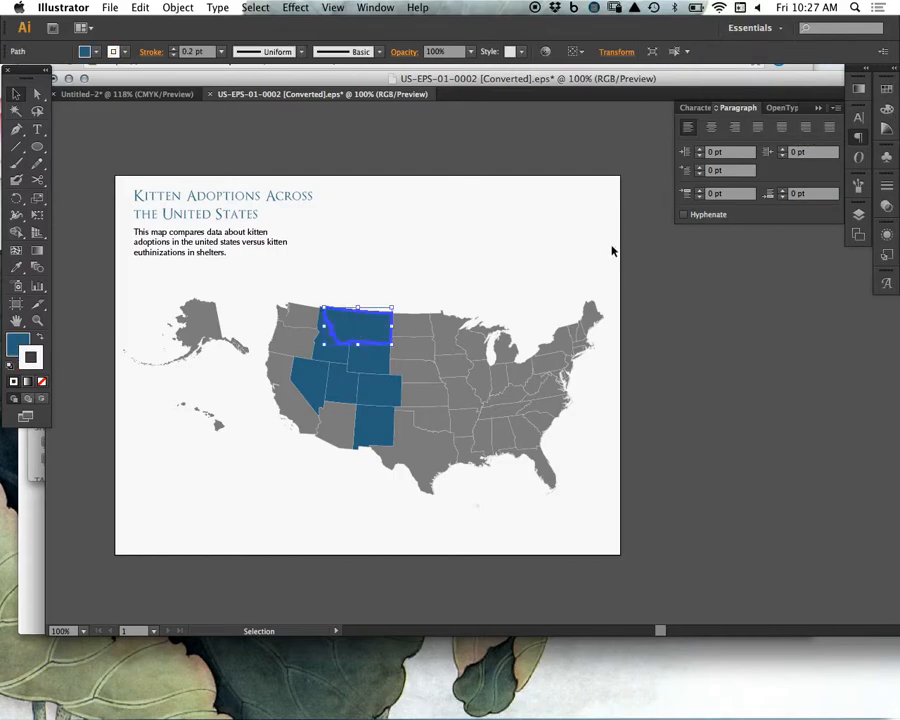
# Step: Draw a small blue square beside the title with the Rectangle tool and deselect it
pyautogui.click(40, 149)
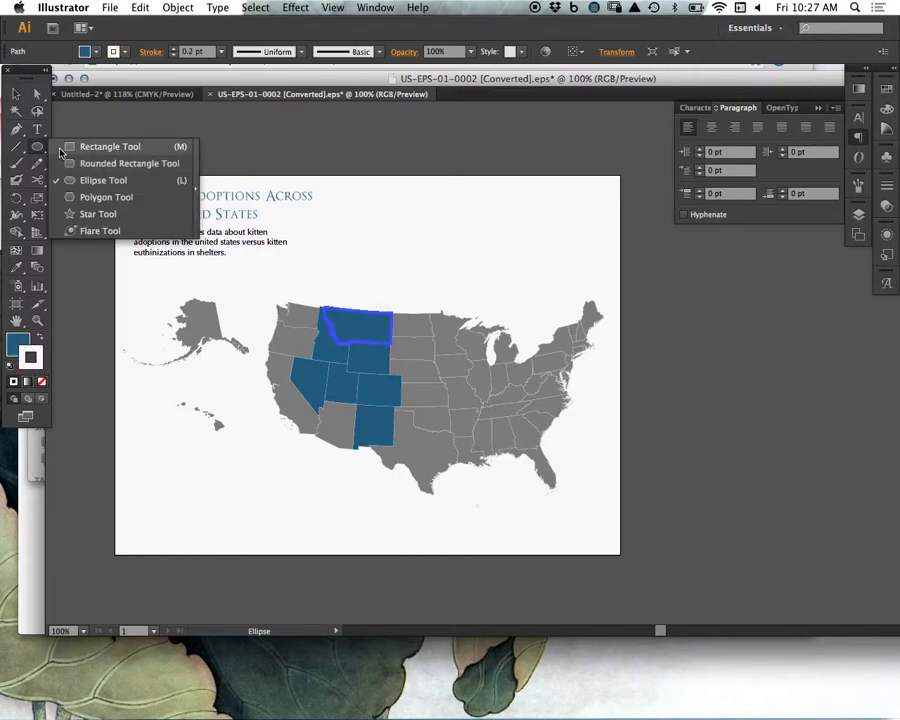
pyautogui.click(95, 146)
pyautogui.moveTo(352, 196); pyautogui.dragTo(375, 219)
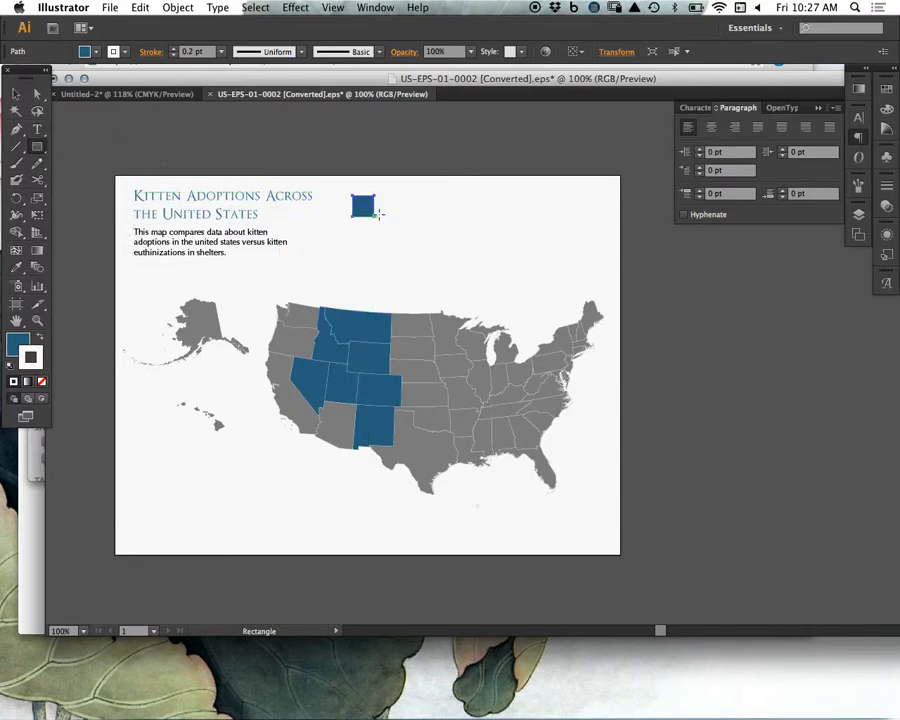
pyautogui.press('v')
pyautogui.click(370, 268)
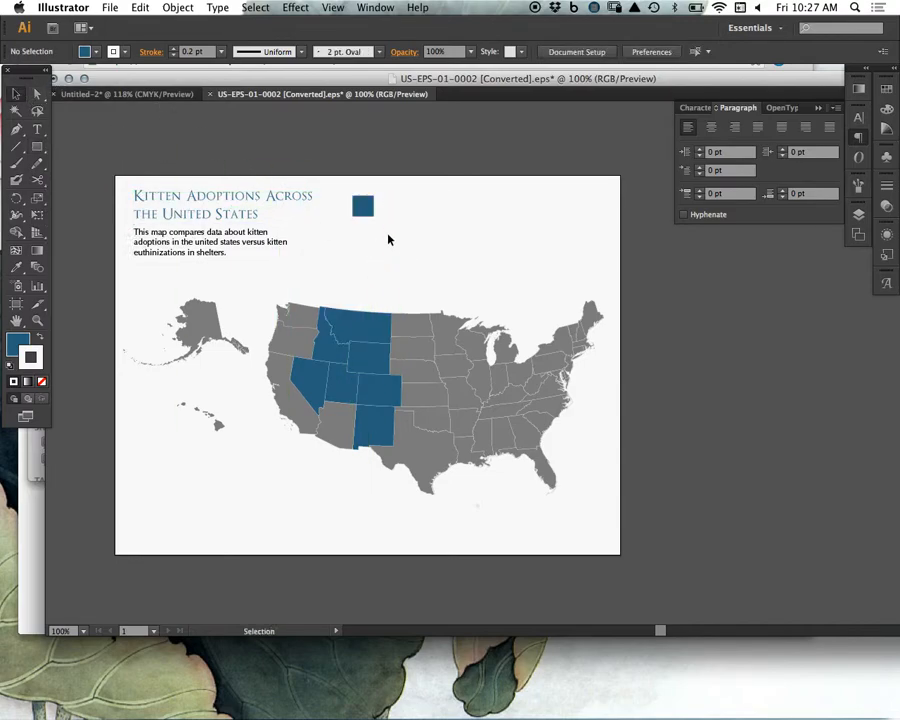
# Step: Remove all cyan, magenta and yellow from Montana's fill and raise its black to about 72%
pyautogui.click(373, 336)
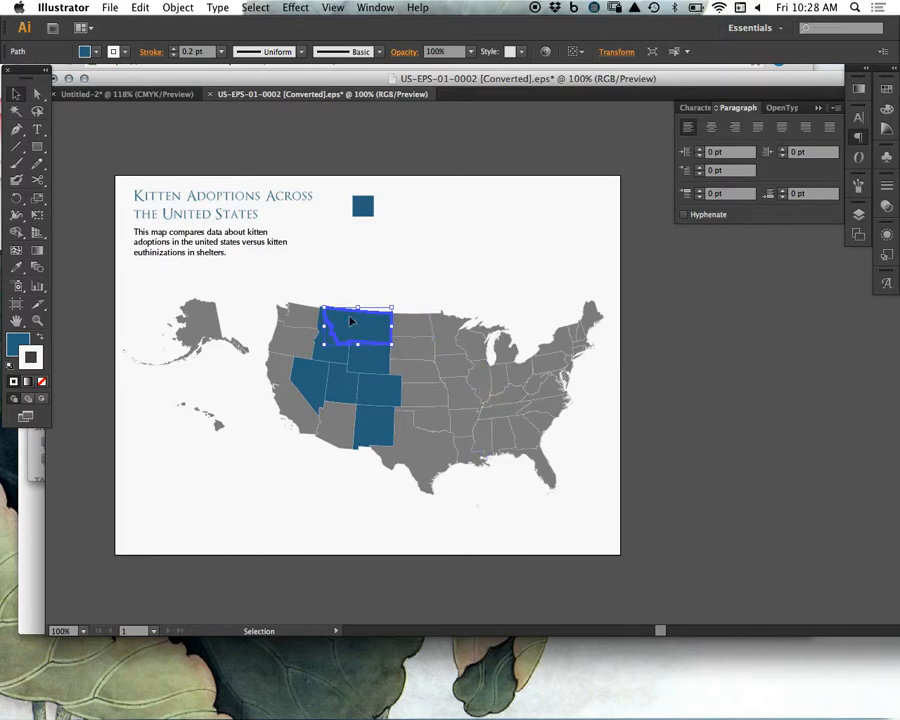
pyautogui.click(312, 253)
pyautogui.click(376, 336)
pyautogui.click(14, 350)
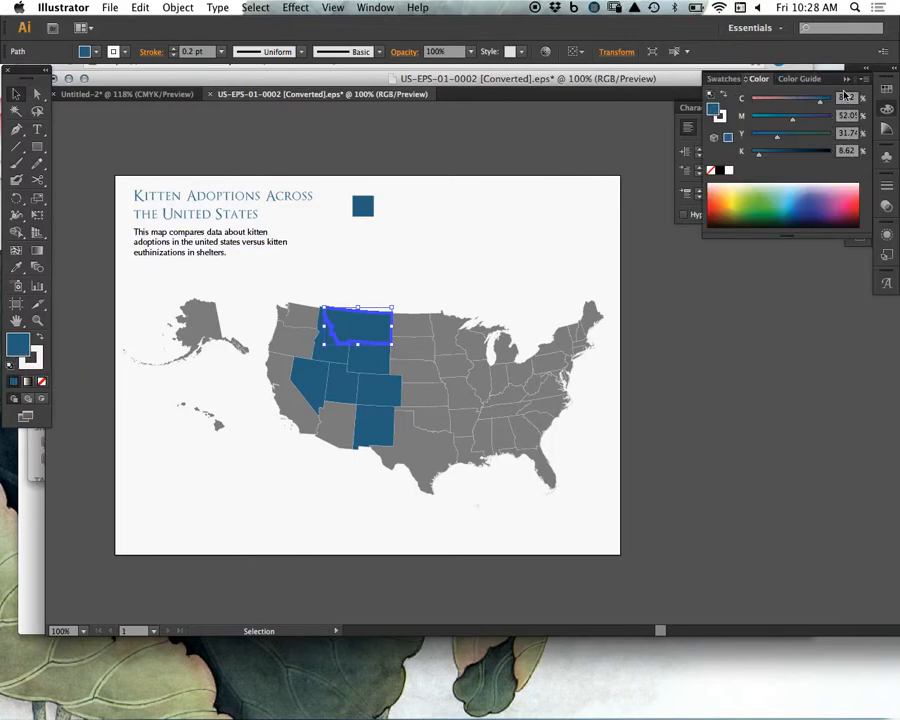
pyautogui.moveTo(828, 95); pyautogui.dragTo(796, 100)
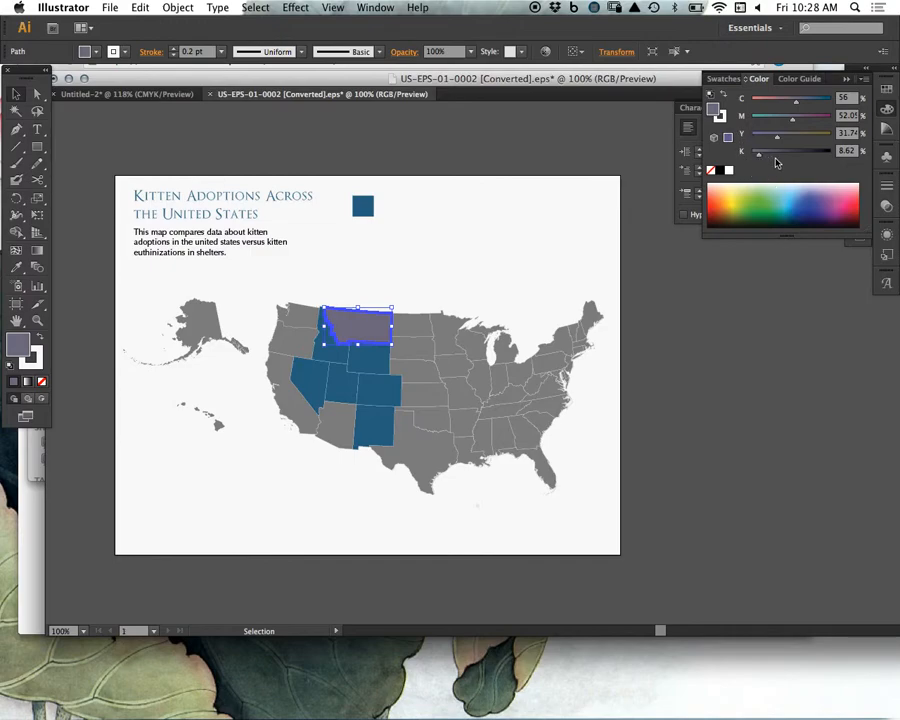
pyautogui.moveTo(795, 103); pyautogui.dragTo(731, 103)
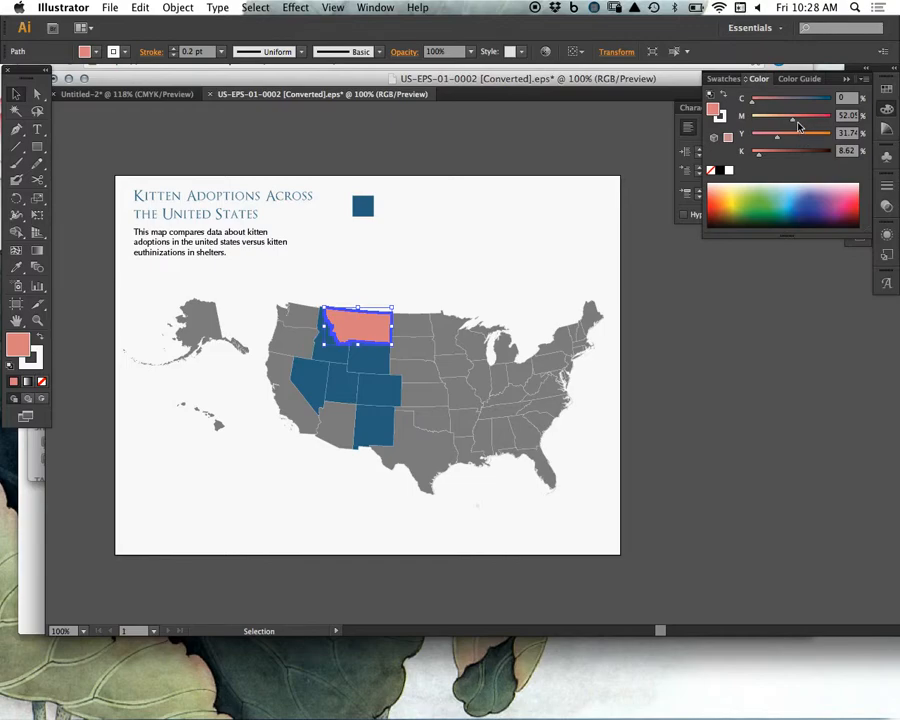
pyautogui.moveTo(792, 121); pyautogui.dragTo(752, 134)
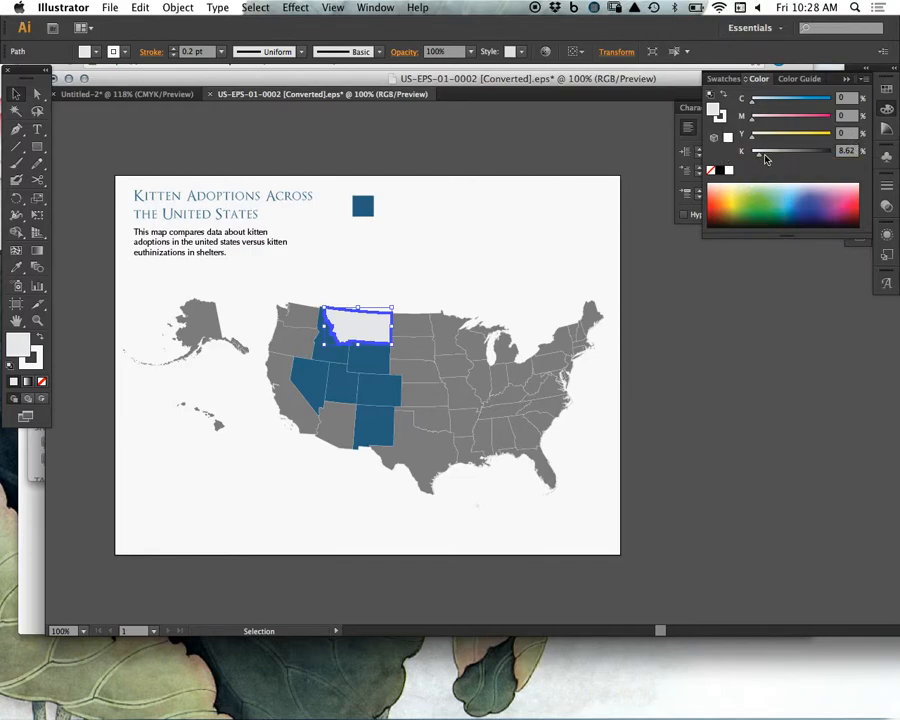
pyautogui.moveTo(758, 152); pyautogui.dragTo(809, 155)
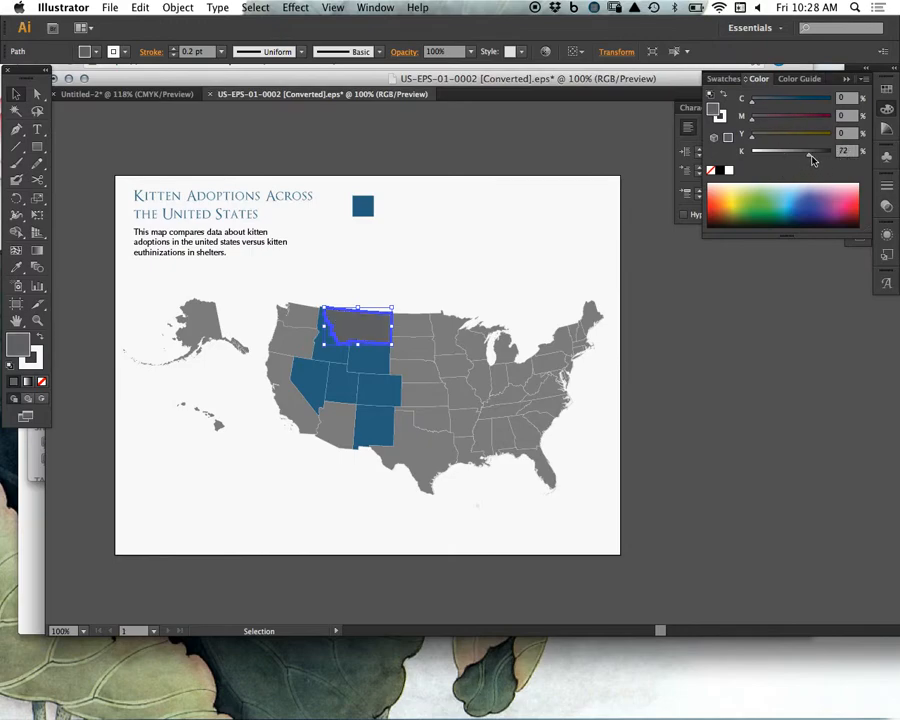
# Step: Mix a blue fill for Montana with 100% cyan and 42% black
pyautogui.moveTo(800, 99); pyautogui.dragTo(842, 103)
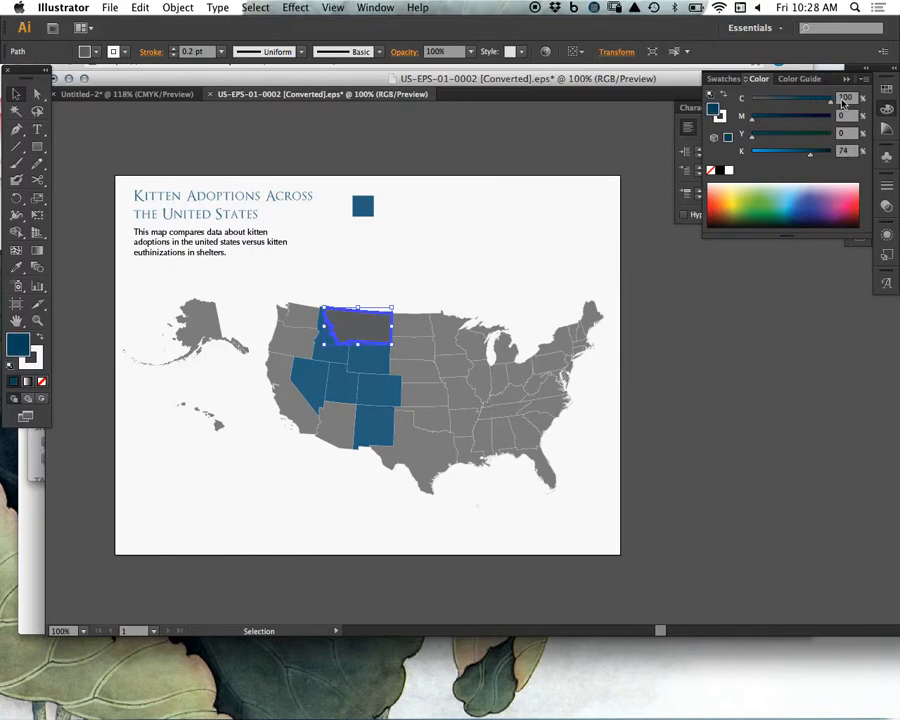
pyautogui.moveTo(812, 158); pyautogui.dragTo(782, 164)
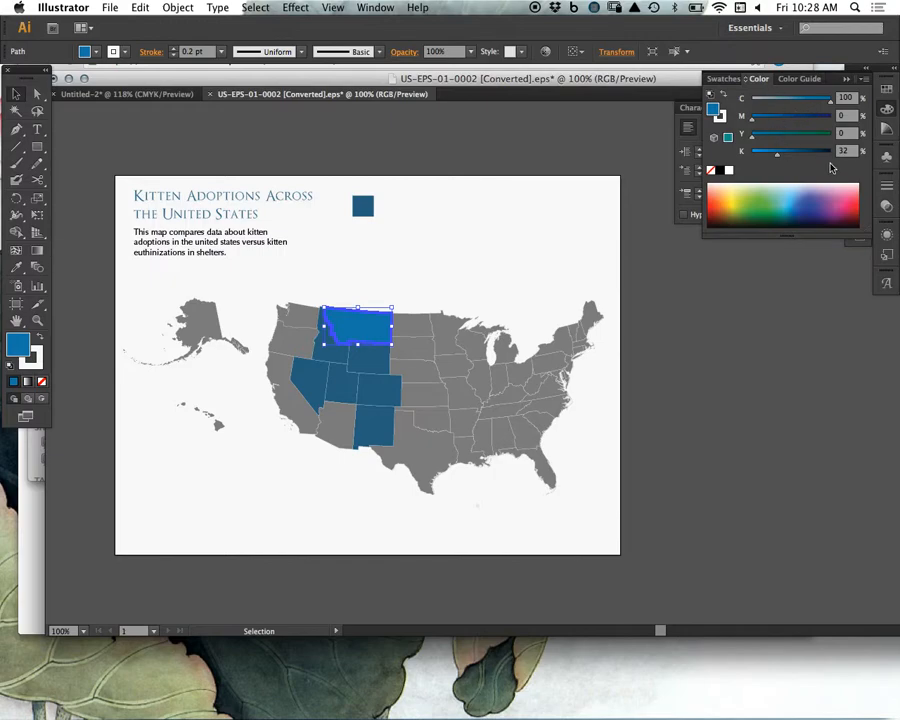
pyautogui.click(852, 151)
pyautogui.write('4')
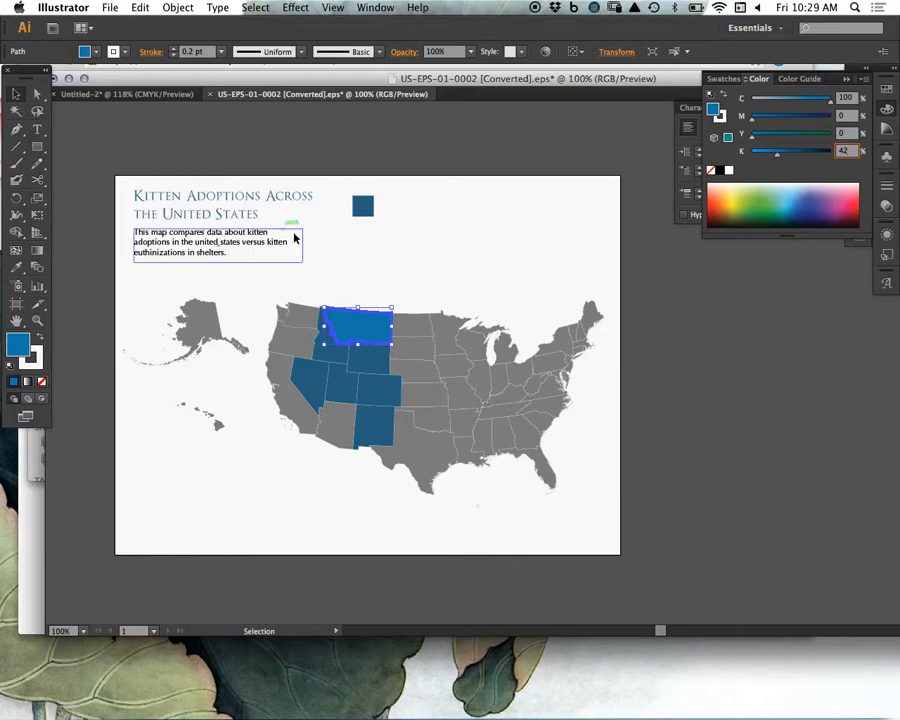
pyautogui.click(482, 255)
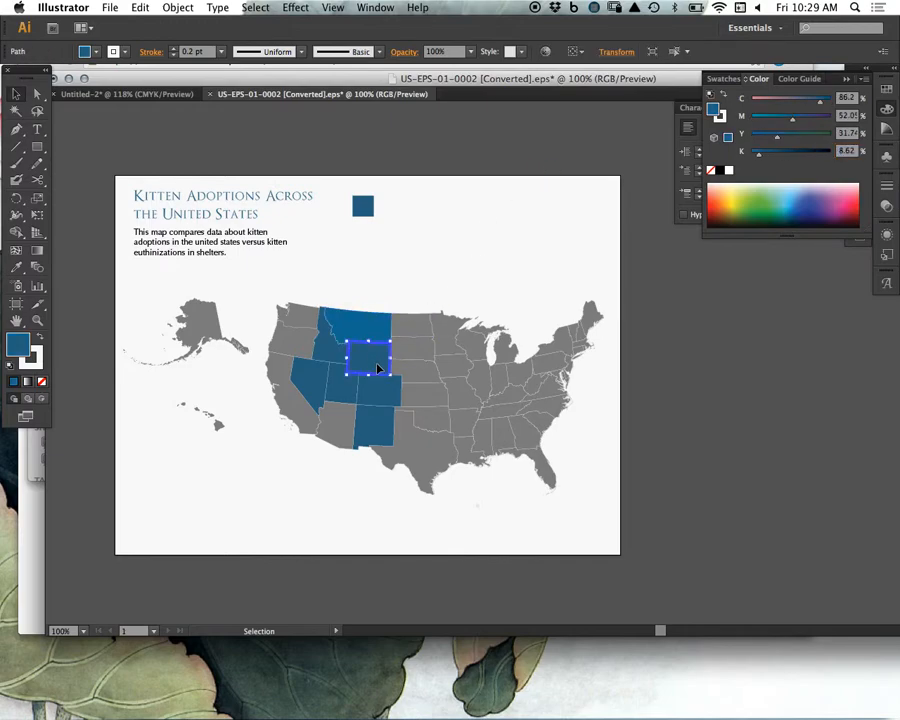
# Step: Check the fill color values of Wyoming and Colorado
pyautogui.doubleClick(380, 365)
pyautogui.click(380, 360)
pyautogui.doubleClick(389, 265)
pyautogui.click(384, 369)
pyautogui.click(847, 99)
pyautogui.click(369, 391)
# Step: Apply Montana's blue to New Mexico, Idaho, Wyoming, Utah, Nevada and Colorado using the Eyedropper
pyautogui.click(376, 416)
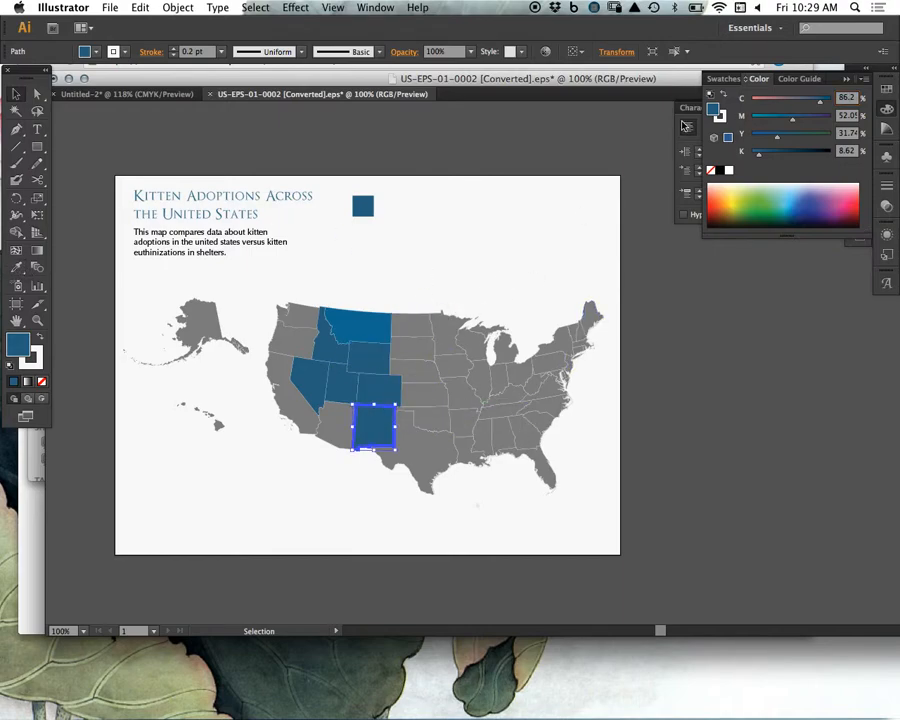
pyautogui.keyDown('shift'); pyautogui.click(329, 352); pyautogui.keyUp('shift')
pyautogui.keyDown('shift'); pyautogui.click(363, 360); pyautogui.keyUp('shift')
pyautogui.keyDown('shift'); pyautogui.click(344, 388); pyautogui.keyUp('shift')
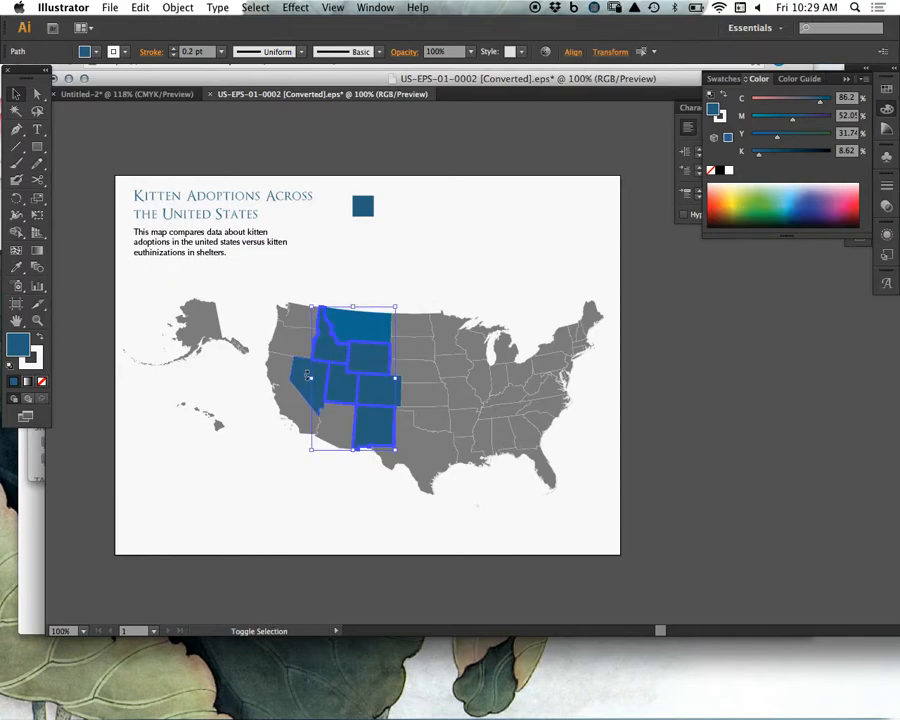
pyautogui.keyDown('shift'); pyautogui.click(301, 376); pyautogui.keyUp('shift')
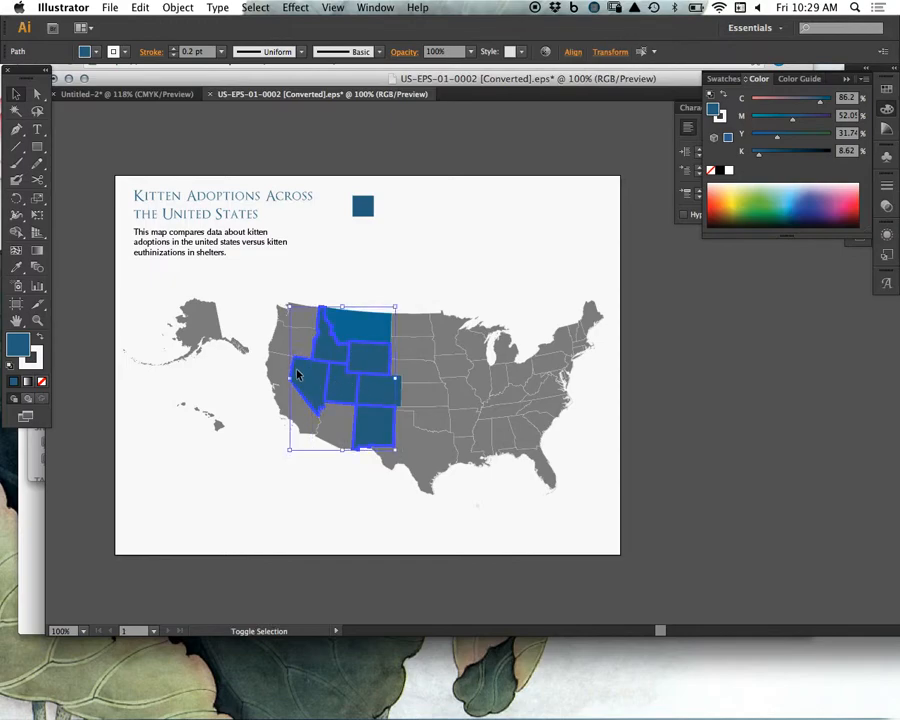
pyautogui.keyDown('shift'); pyautogui.click(400, 397); pyautogui.keyUp('shift')
pyautogui.click(17, 268)
pyautogui.click(361, 318)
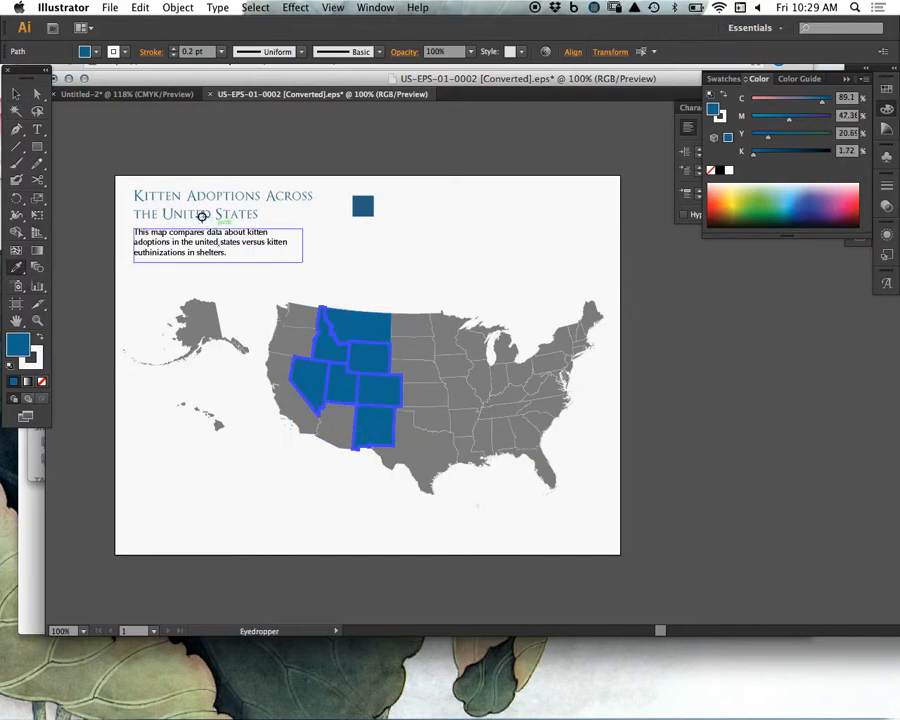
pyautogui.click(16, 94)
pyautogui.click(351, 264)
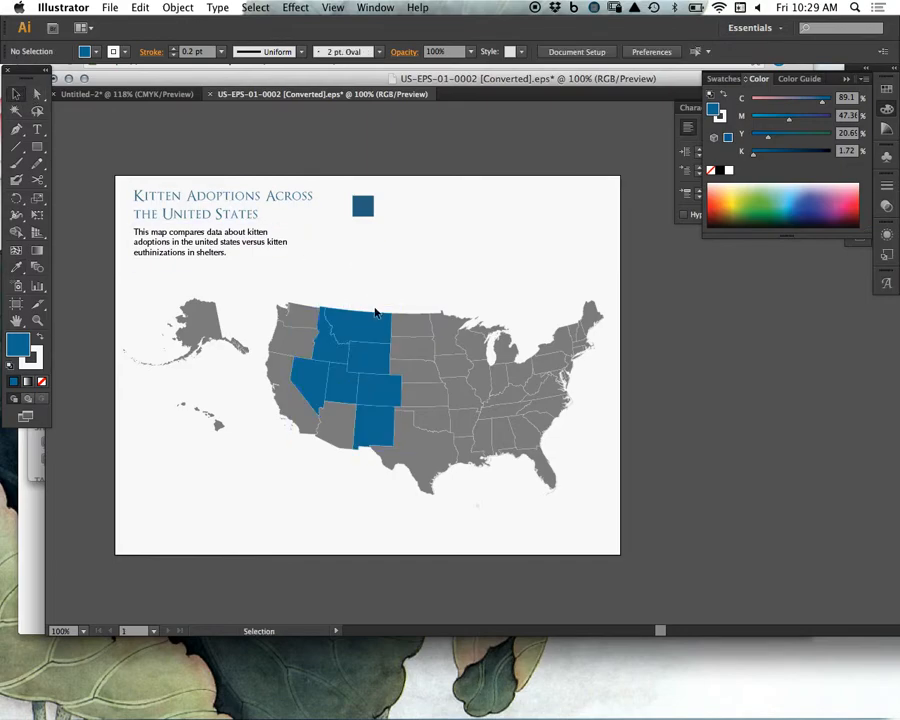
# Step: Compare the fill color values of Idaho, Wyoming and Montana
pyautogui.click(335, 350)
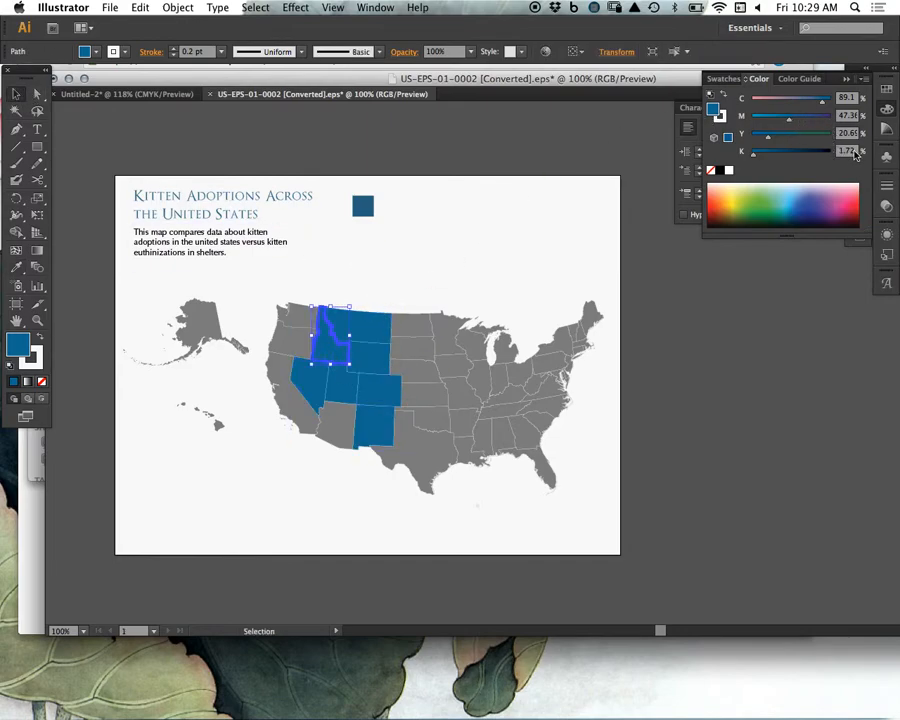
pyautogui.click(443, 275)
pyautogui.click(371, 364)
pyautogui.click(363, 324)
pyautogui.click(376, 293)
pyautogui.click(368, 330)
pyautogui.click(372, 364)
pyautogui.click(362, 320)
# Step: Set the black component of Wyoming's fill to 20% and of Colorado's fill to 30%
pyautogui.click(384, 360)
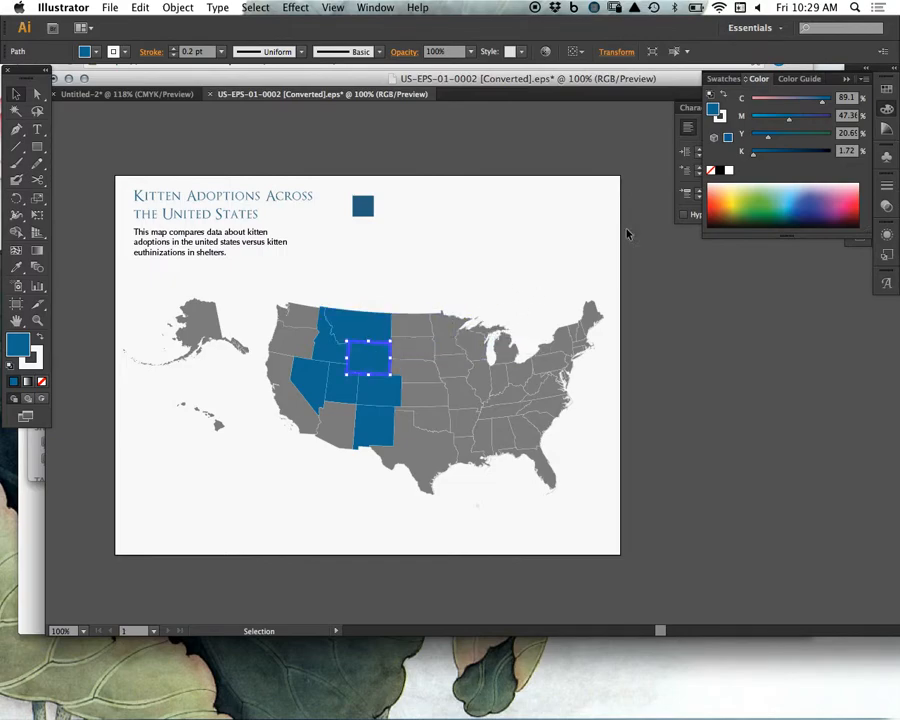
pyautogui.click(852, 152)
pyautogui.write('20')
pyautogui.press('Return')
pyautogui.click(388, 385)
pyautogui.click(848, 152)
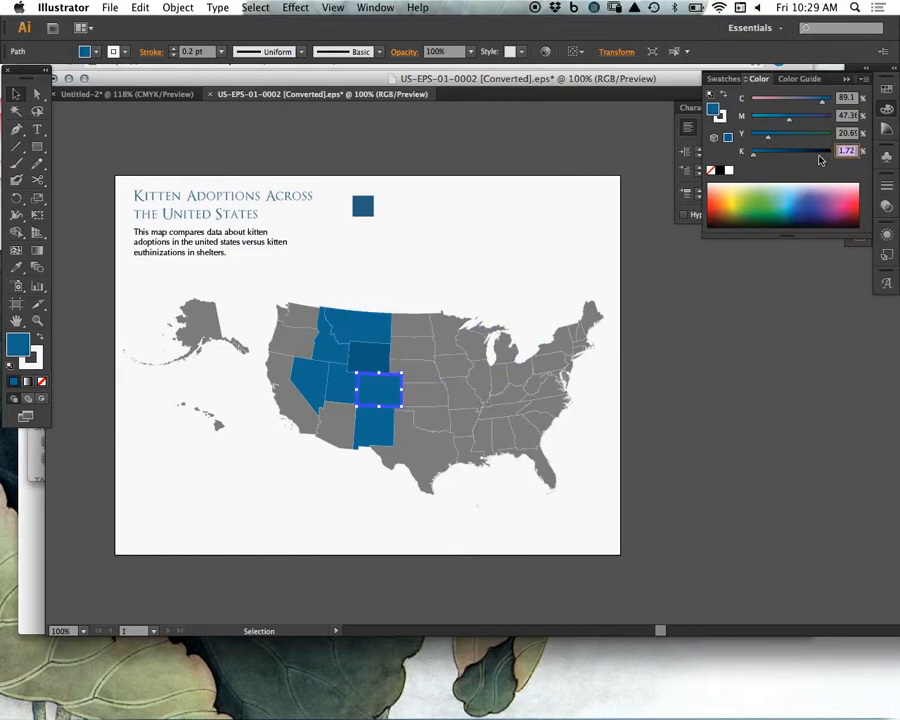
pyautogui.write('30')
pyautogui.press('Return')
# Step: Set the black component of Utah's fill to 60% and clear the selection
pyautogui.click(340, 378)
pyautogui.click(854, 151)
pyautogui.write('60')
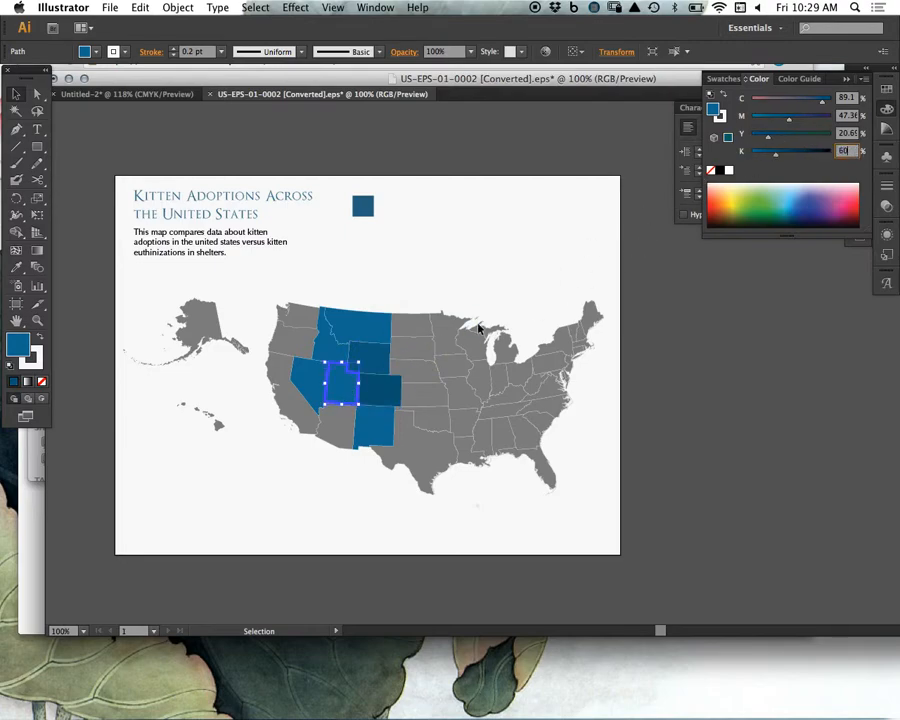
pyautogui.click(310, 378)
pyautogui.click(325, 345)
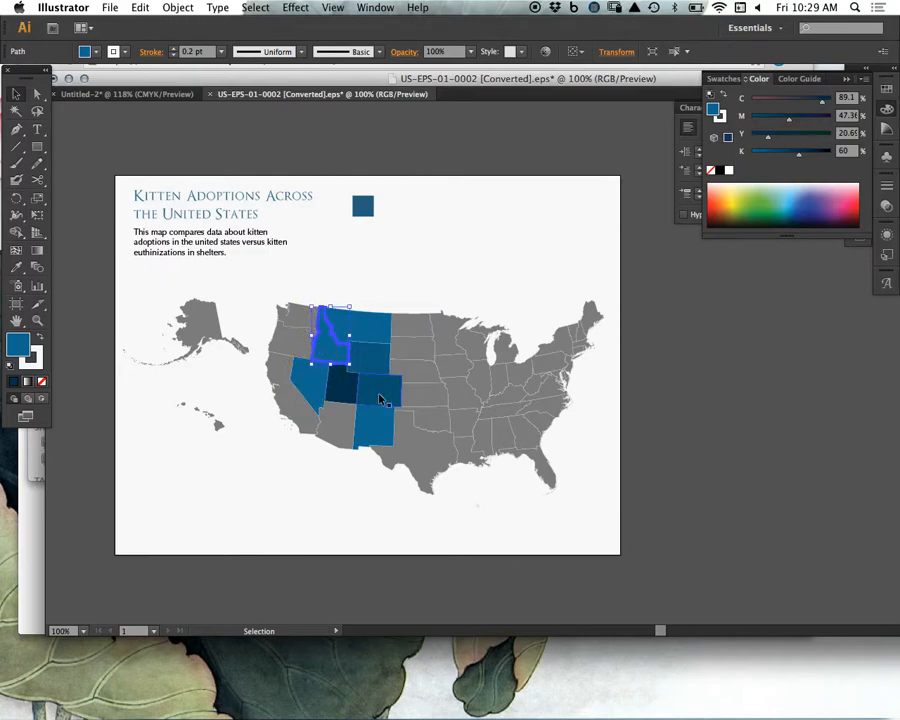
pyautogui.click(396, 271)
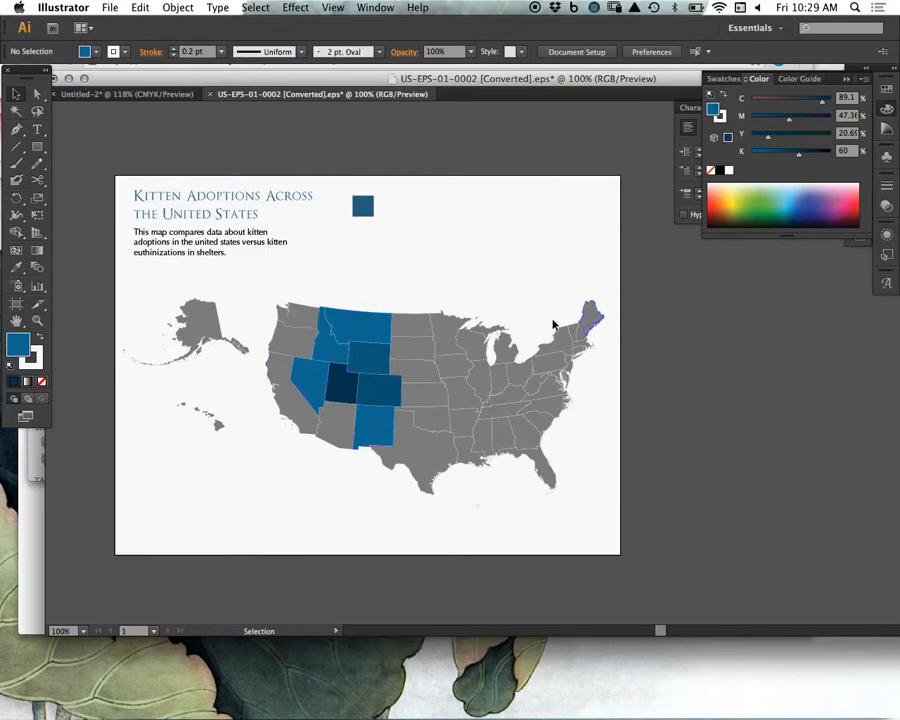
# Step: Fill all seven blue-shaded western states with one deep blue picked from the color spectrum
pyautogui.click(318, 376)
pyautogui.keyDown('shift'); pyautogui.click(335, 388); pyautogui.keyUp('shift')
pyautogui.keyDown('shift'); pyautogui.click(380, 392); pyautogui.keyUp('shift')
pyautogui.keyDown('shift'); pyautogui.click(375, 430); pyautogui.keyUp('shift')
pyautogui.keyDown('shift'); pyautogui.click(361, 353); pyautogui.keyUp('shift')
pyautogui.keyDown('shift'); pyautogui.click(328, 350); pyautogui.keyUp('shift')
pyautogui.keyDown('shift'); pyautogui.click(355, 328); pyautogui.keyUp('shift')
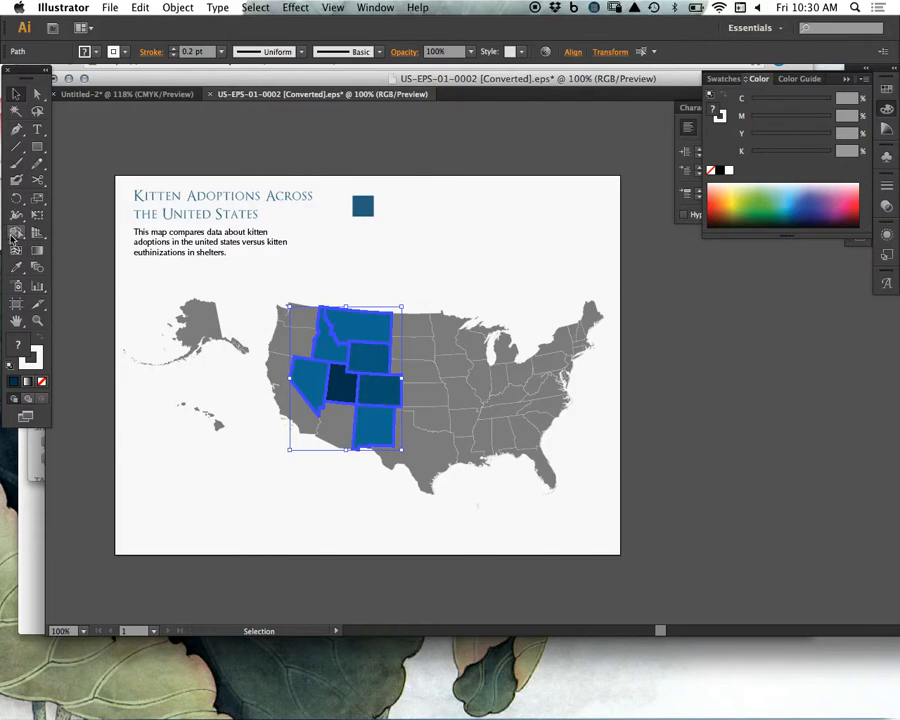
pyautogui.press('i')
pyautogui.moveTo(811, 212)
pyautogui.mouseDown()
pyautogui.moveTo(810, 186)
pyautogui.moveTo(811, 197)
pyautogui.mouseUp()
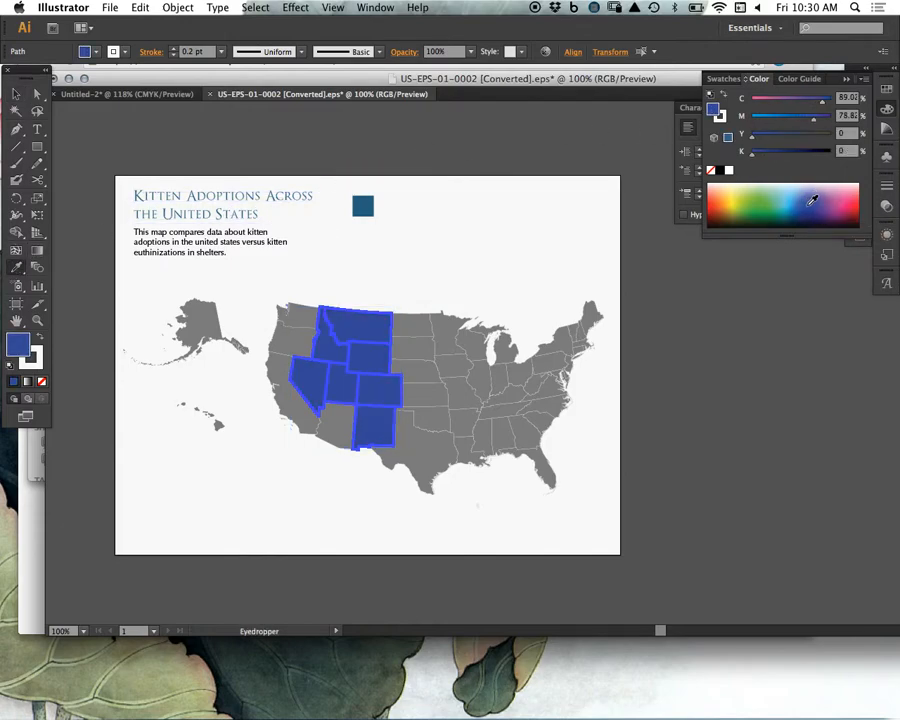
# Step: Set Montana's opacity to 20%
pyautogui.click(886, 205)
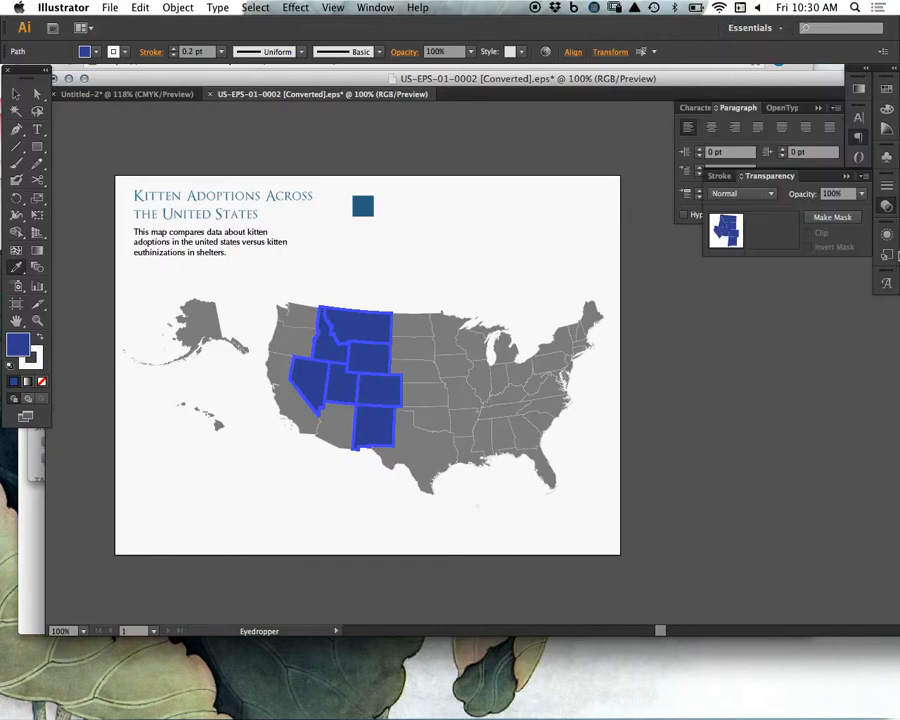
pyautogui.press('v')
pyautogui.click(414, 259)
pyautogui.click(363, 326)
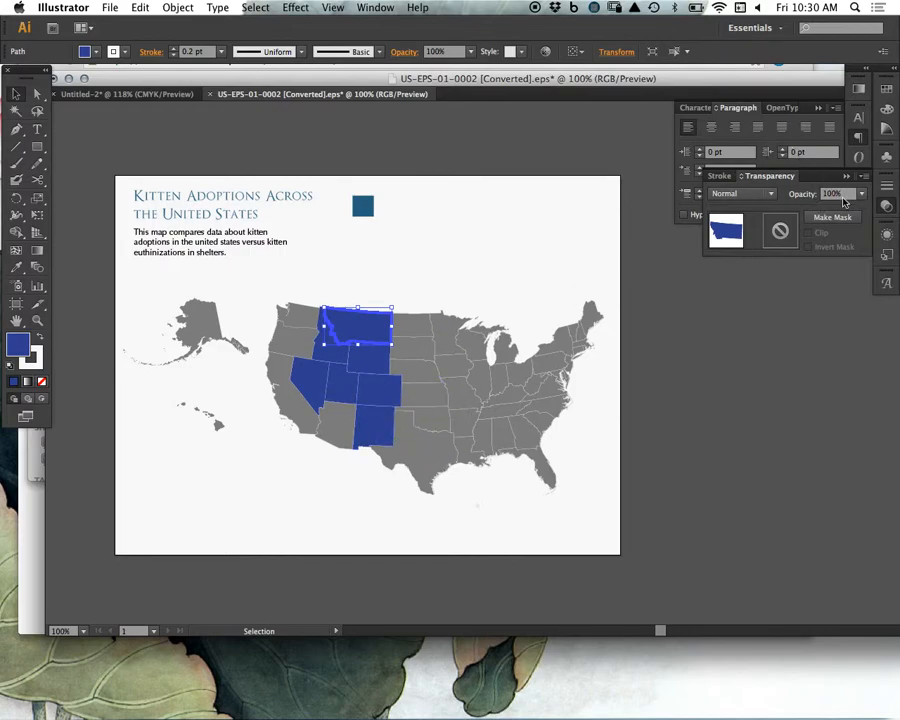
pyautogui.click(850, 195)
pyautogui.write('20')
pyautogui.press('Return')
# Step: Set Wyoming's opacity to 64% and Colorado's opacity to 89%
pyautogui.click(378, 362)
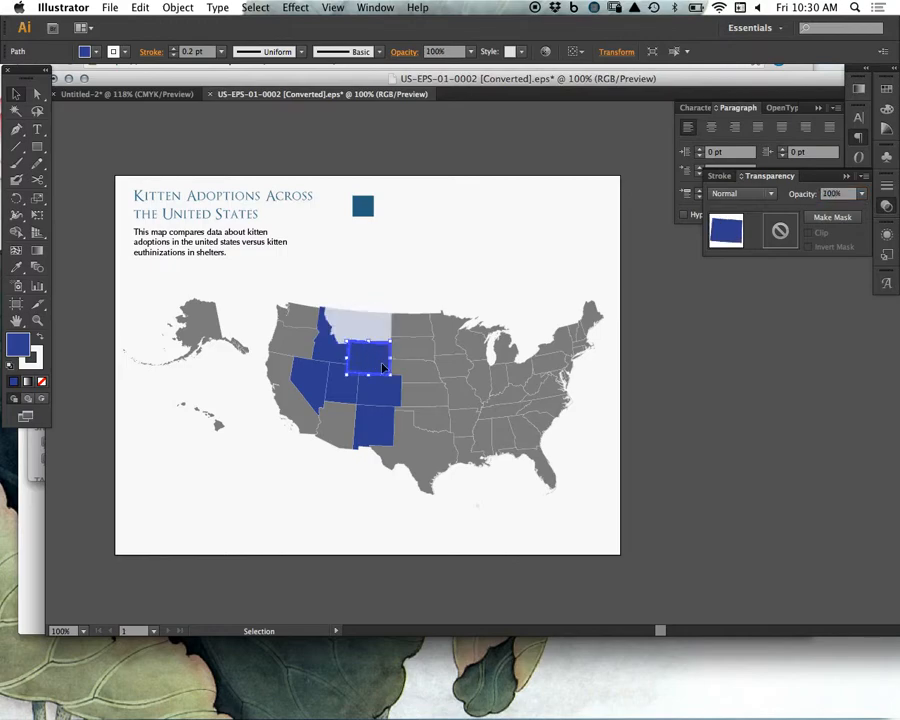
pyautogui.click(842, 196)
pyautogui.write('64')
pyautogui.click(381, 398)
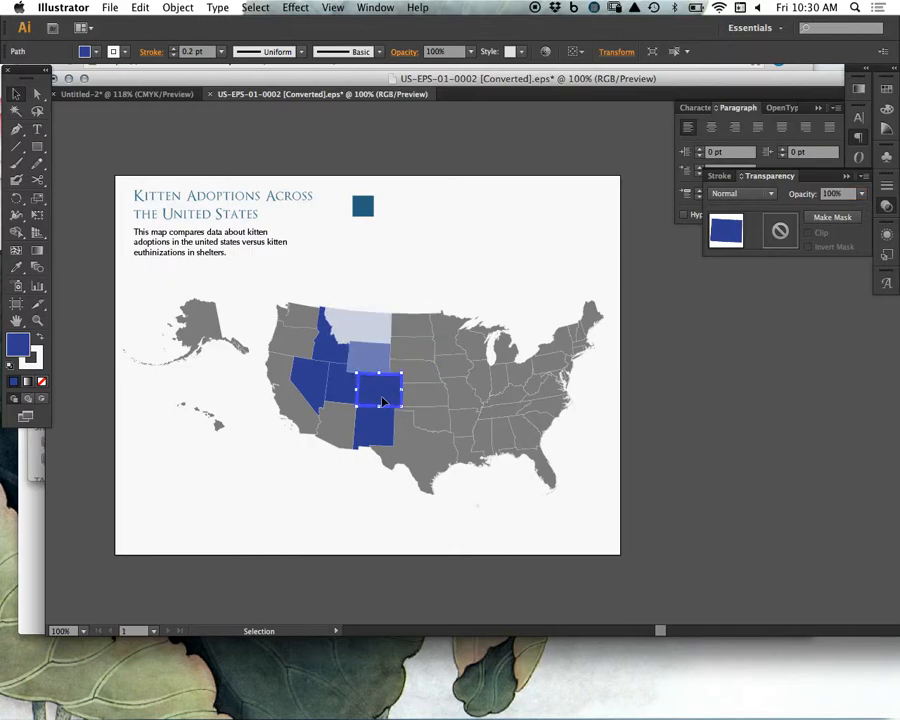
pyautogui.click(836, 194)
pyautogui.write('89')
# Step: Set Utah's opacity to 30% and clear the selection
pyautogui.click(339, 394)
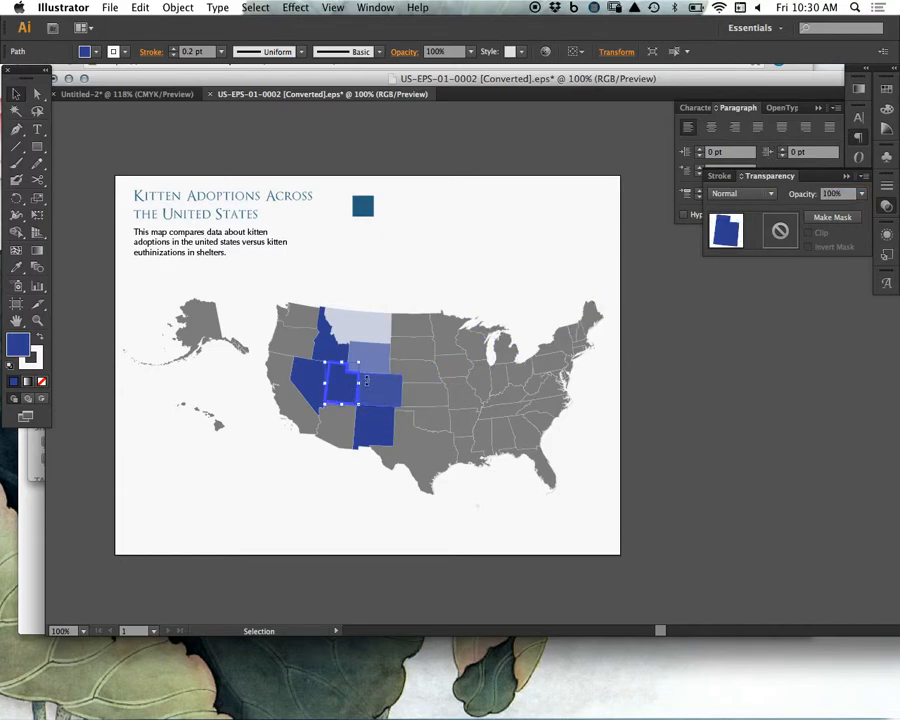
pyautogui.write('8')
pyautogui.write('0')
pyautogui.click(460, 301)
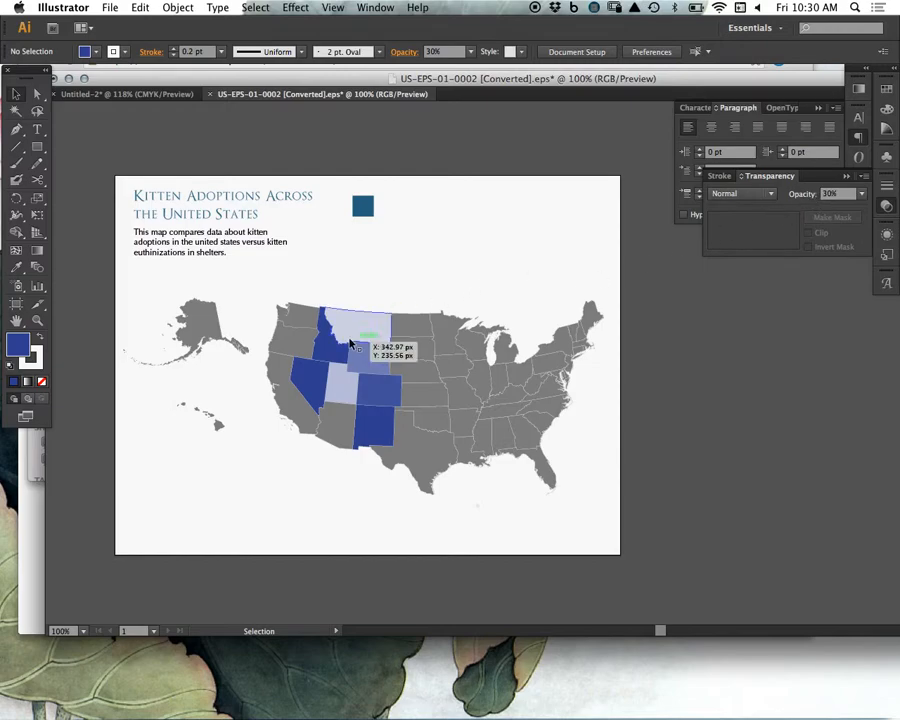
# Step: Select all the states, including Alaska and Hawaii, and fill them with a soft light blue from the Color Picker
pyautogui.moveTo(151, 293); pyautogui.dragTo(620, 504)
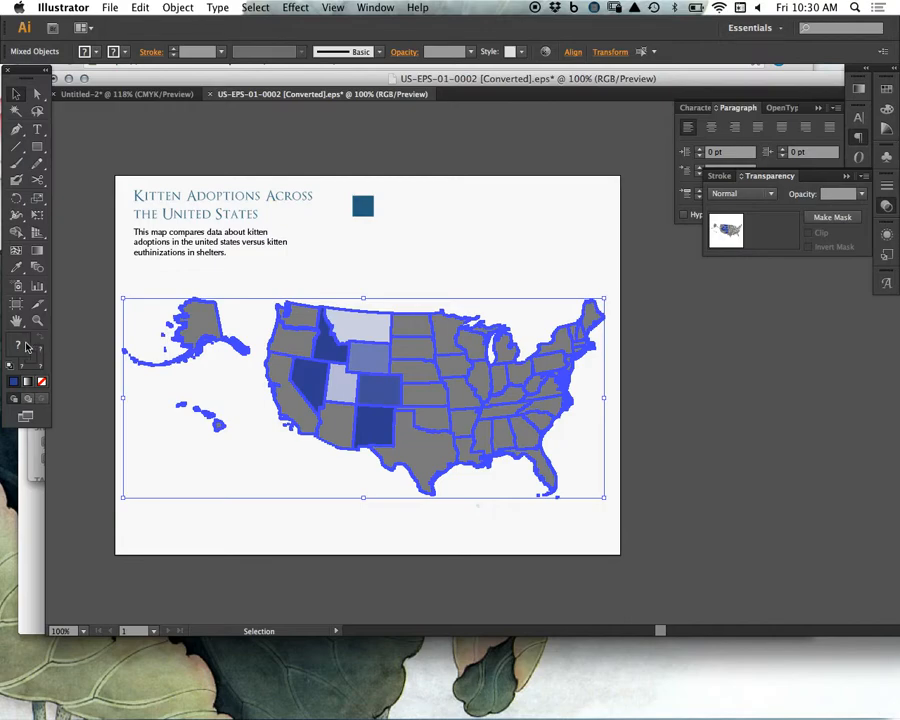
pyautogui.doubleClick(13, 381)
pyautogui.click(102, 231)
pyautogui.moveTo(102, 231)
pyautogui.mouseDown()
pyautogui.moveTo(143, 173)
pyautogui.moveTo(112, 151)
pyautogui.moveTo(98, 158)
pyautogui.moveTo(89, 201)
pyautogui.moveTo(82, 169)
pyautogui.moveTo(117, 141)
pyautogui.moveTo(123, 157)
pyautogui.moveTo(98, 181)
pyautogui.moveTo(82, 173)
pyautogui.mouseUp()
pyautogui.click(211, 208)
pyautogui.moveTo(226, 207); pyautogui.dragTo(224, 193)
pyautogui.moveTo(82, 173); pyautogui.dragTo(69, 156)
pyautogui.click(340, 128)
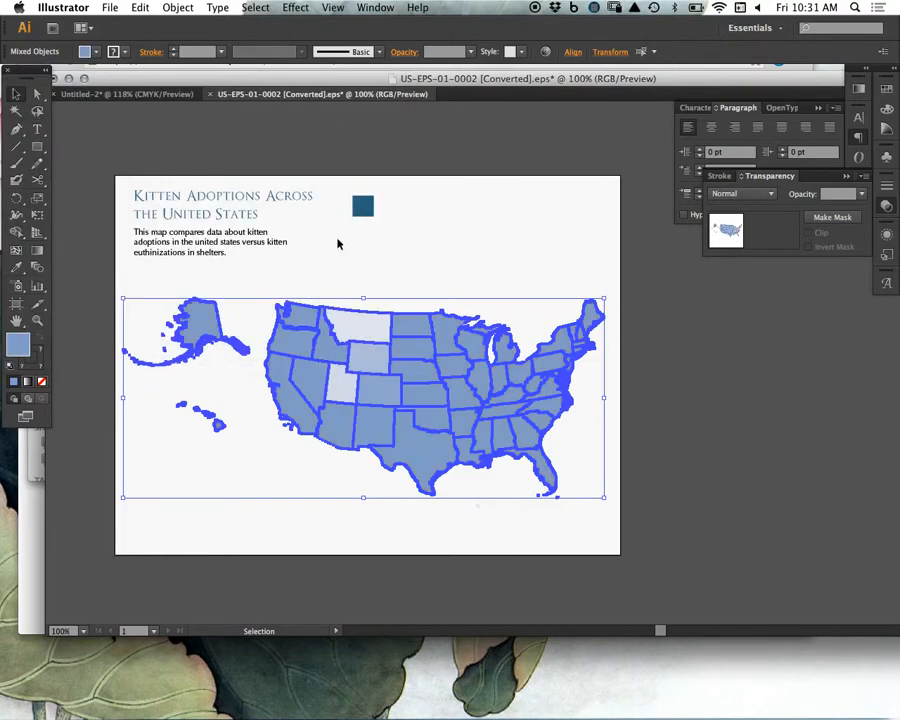
pyautogui.click(456, 277)
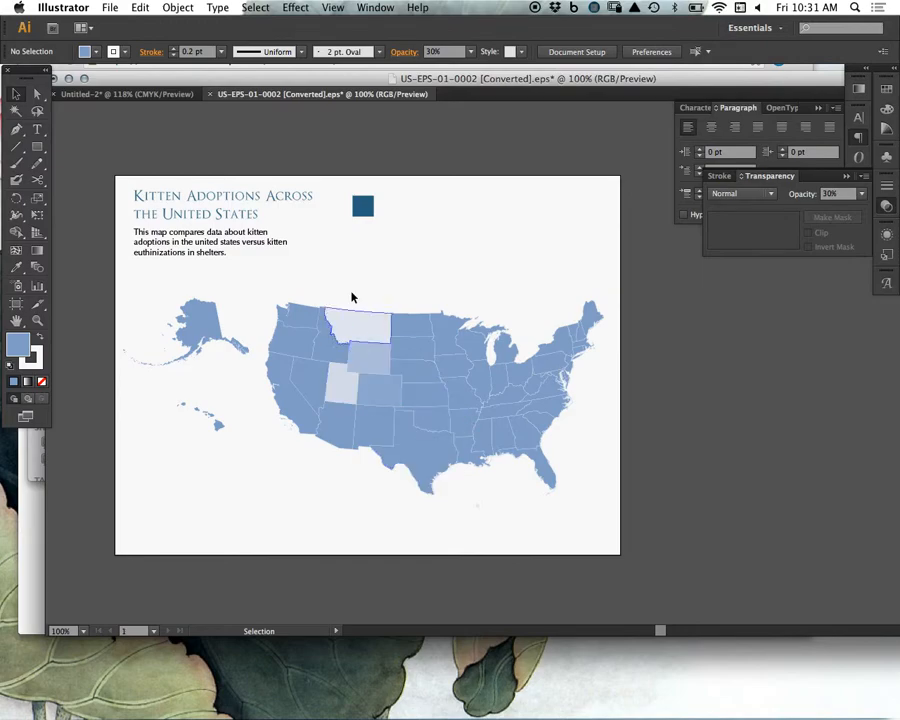
# Step: Set the opacity of Montana, Utah, Colorado and Wyoming to 100%
pyautogui.keyDown('shift'); pyautogui.click(343, 393); pyautogui.keyUp('shift')
pyautogui.keyDown('shift'); pyautogui.click(380, 390); pyautogui.keyUp('shift')
pyautogui.keyDown('shift'); pyautogui.click(358, 326); pyautogui.keyUp('shift')
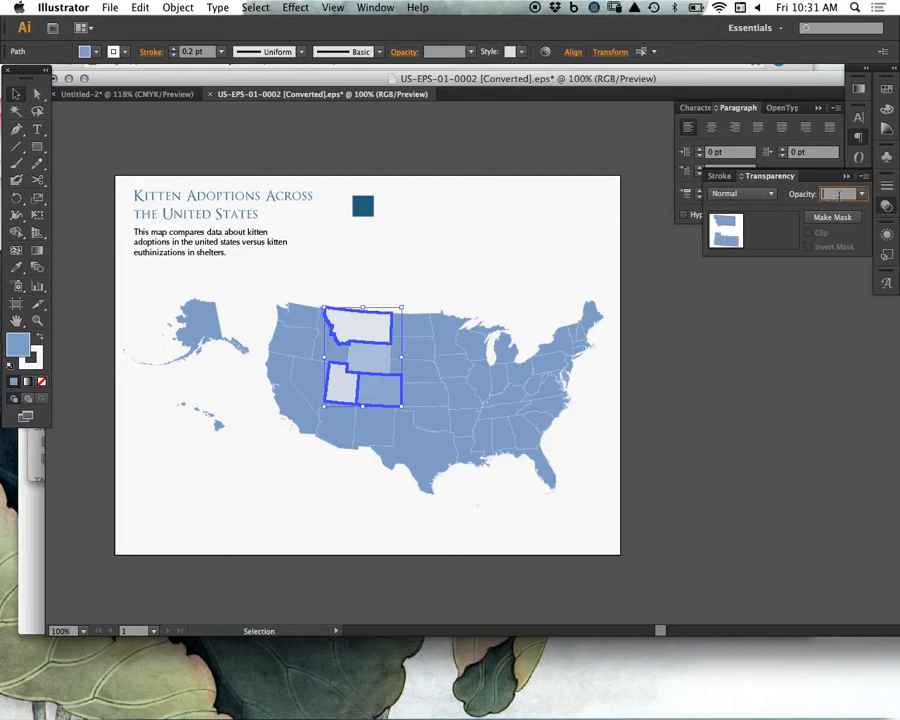
pyautogui.press('Return')
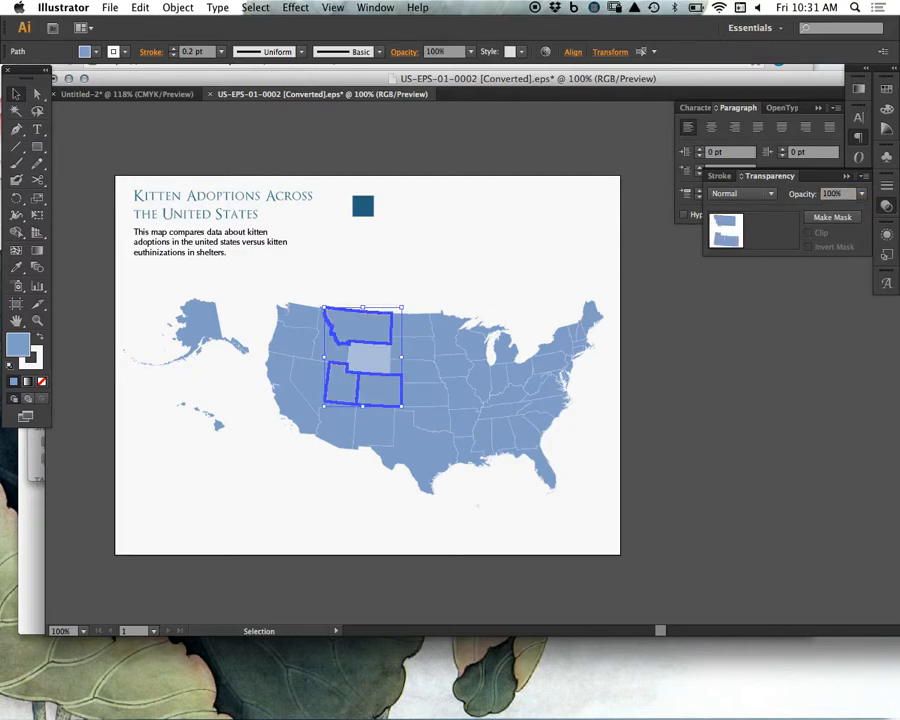
pyautogui.click(369, 360)
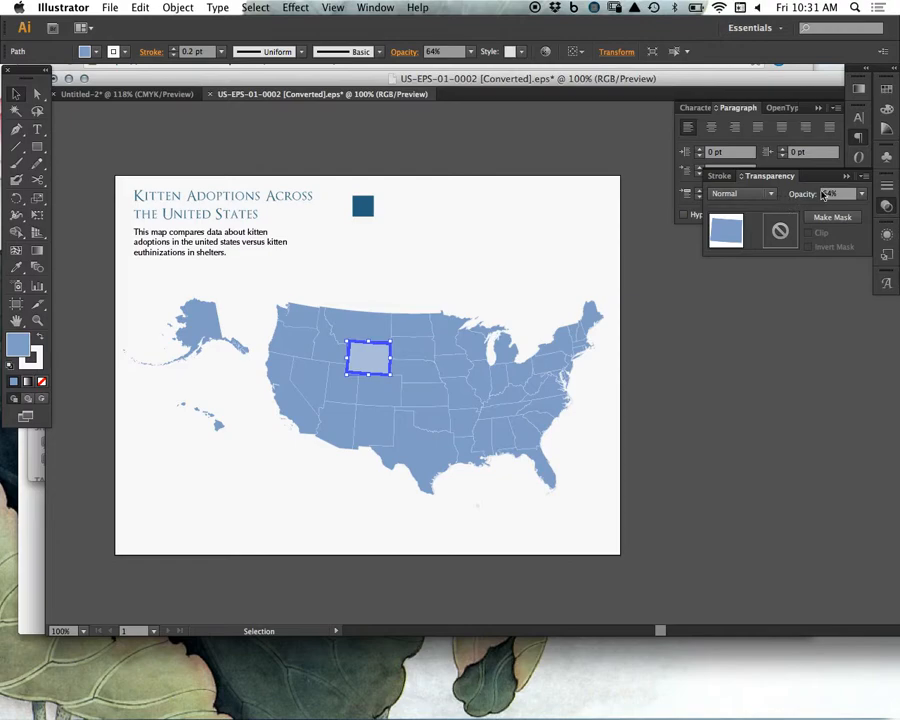
pyautogui.click(846, 196)
pyautogui.write('100')
pyautogui.press('Return')
# Step: Delete the dark blue square beside the title
pyautogui.click(553, 291)
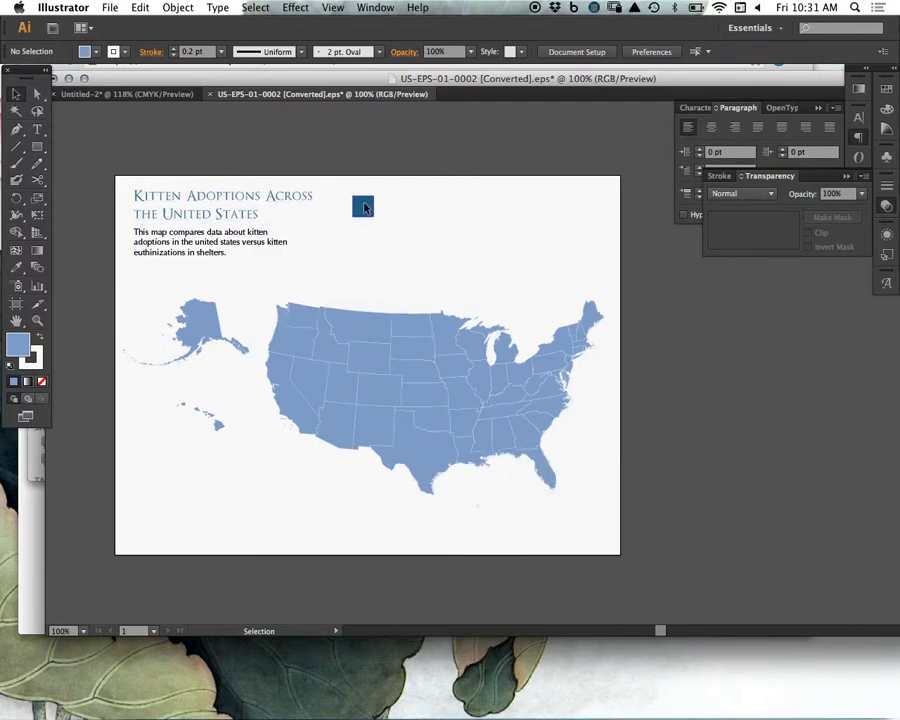
pyautogui.moveTo(363, 207); pyautogui.dragTo(390, 245)
pyautogui.press('BackSpace')
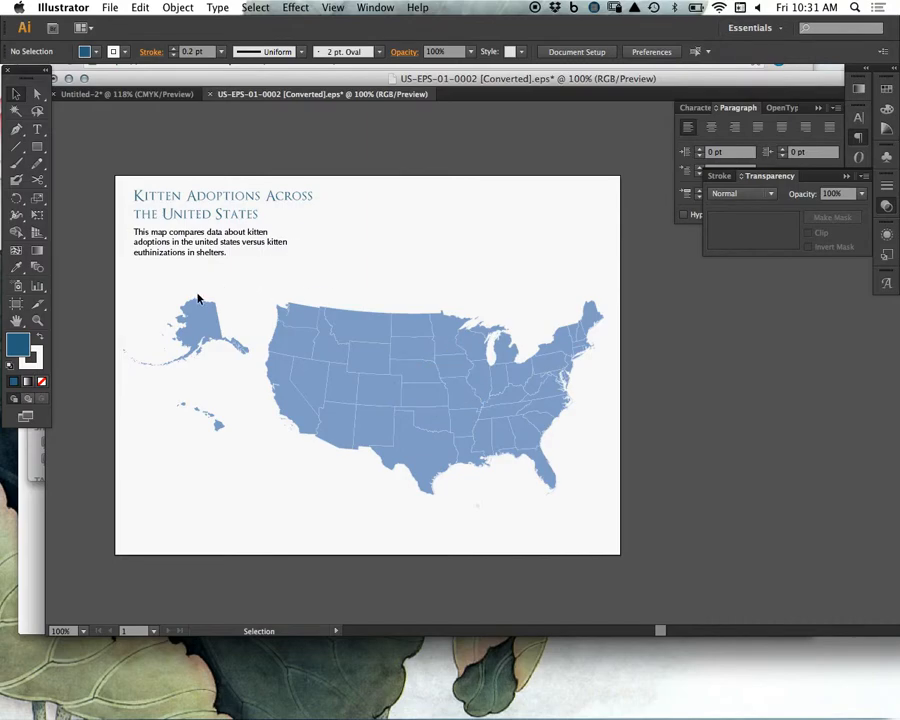
# Step: Select all the states, including Alaska and Hawaii, and fill them with the white-to-black linear gradient
pyautogui.moveTo(144, 303); pyautogui.dragTo(606, 508)
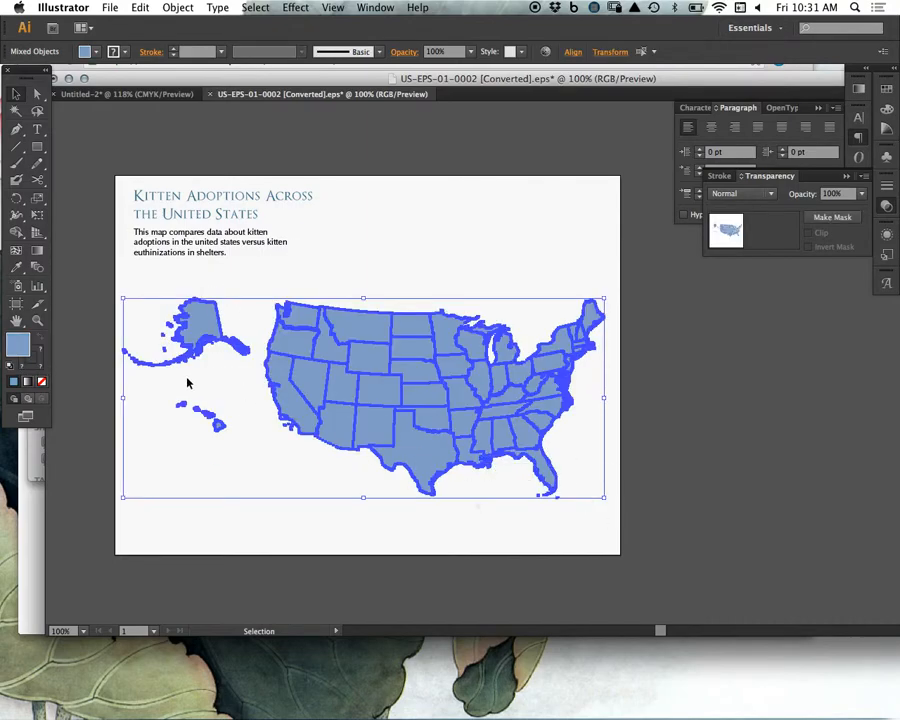
pyautogui.click(848, 177)
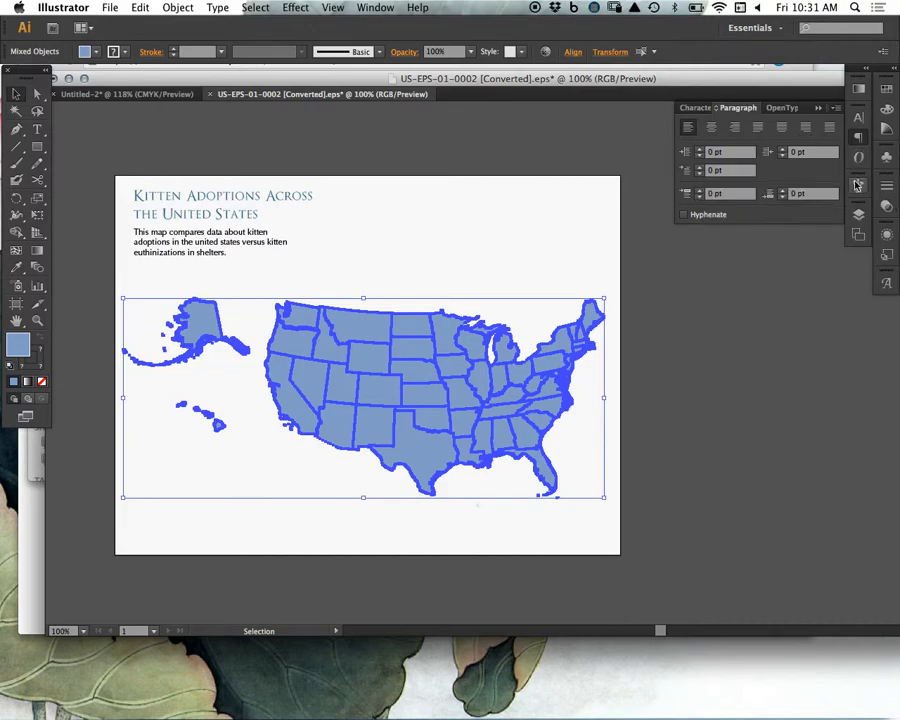
pyautogui.click(862, 91)
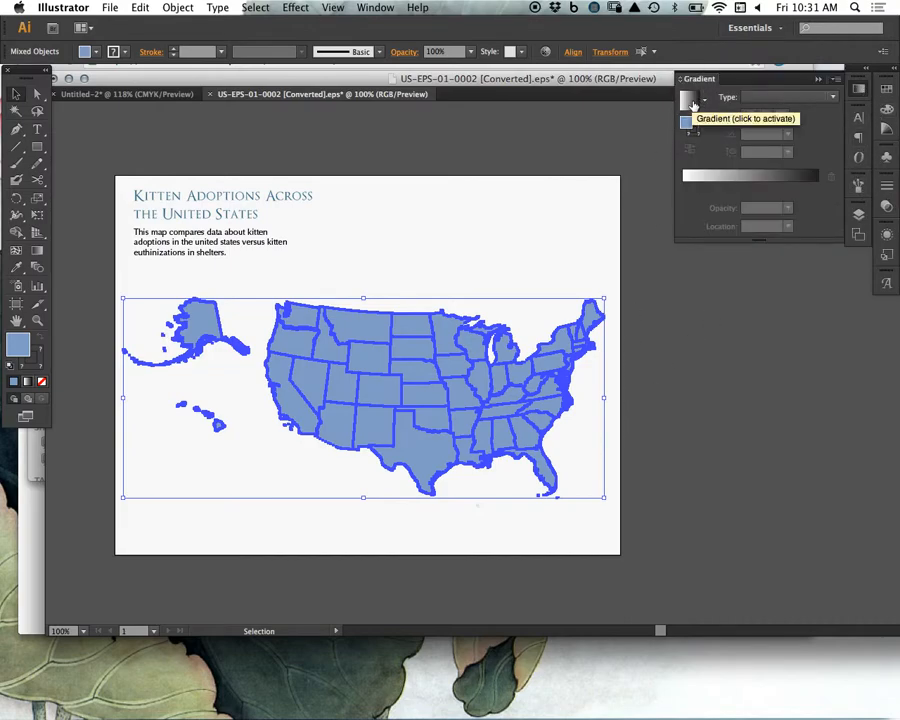
pyautogui.click(690, 104)
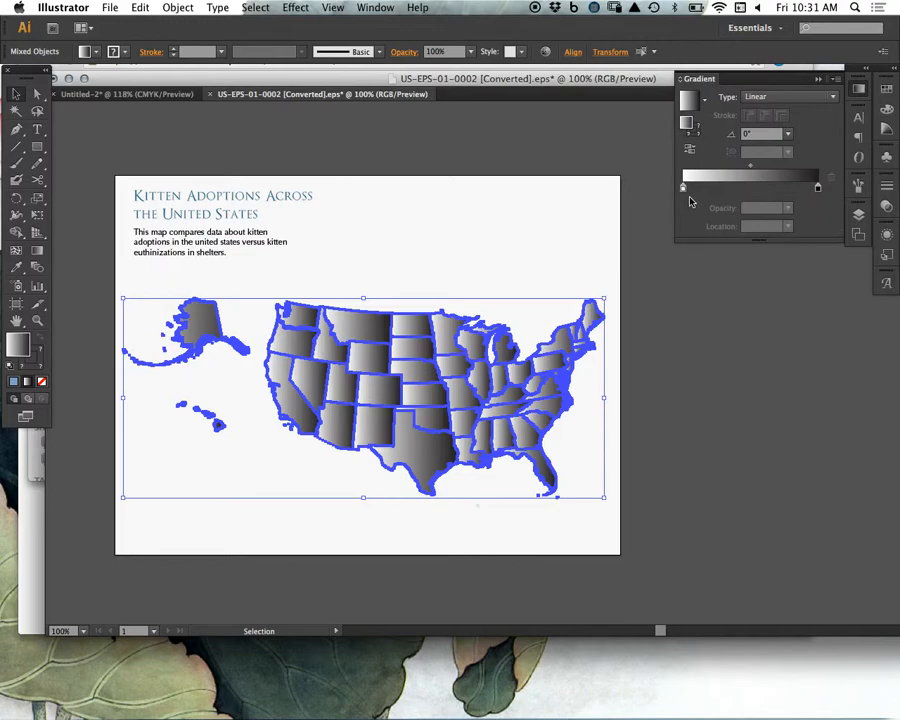
# Step: Recolour the gradient's white starting stop with the saved dark blue swatch
pyautogui.click(684, 189)
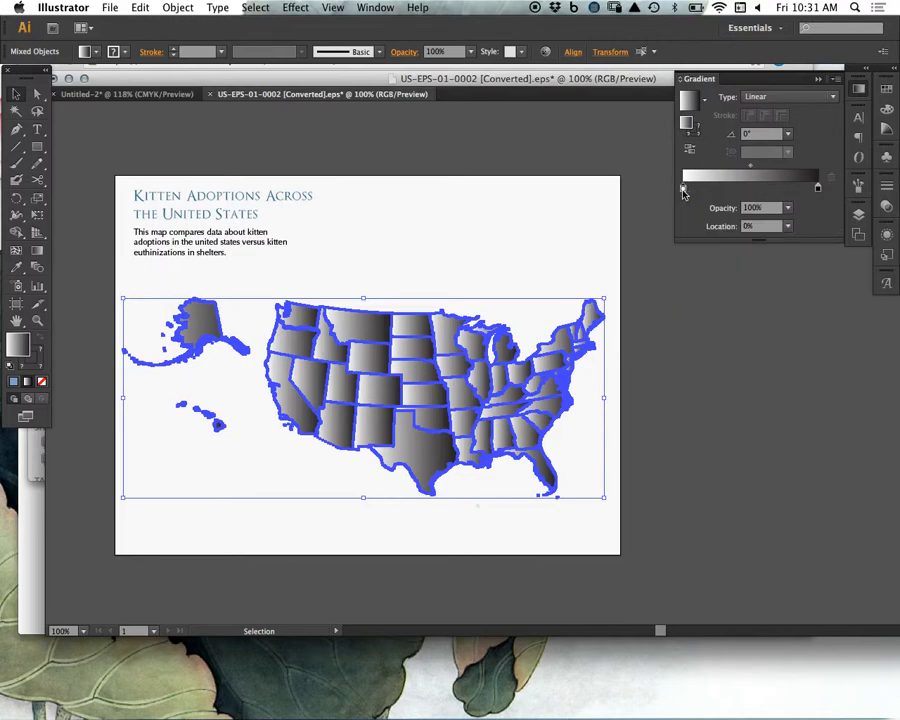
pyautogui.doubleClick(684, 189)
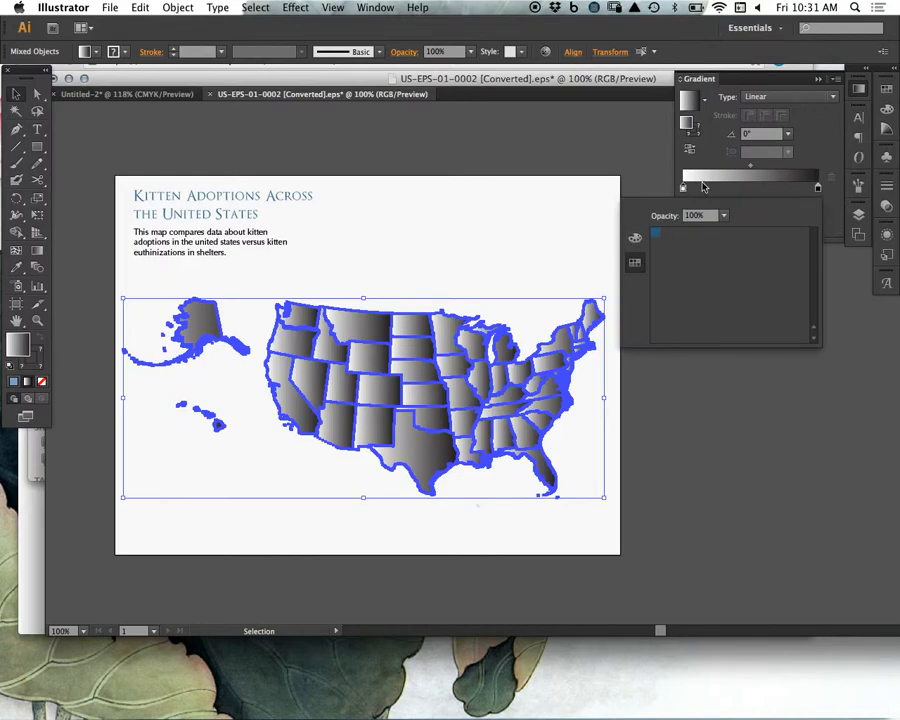
pyautogui.click(636, 238)
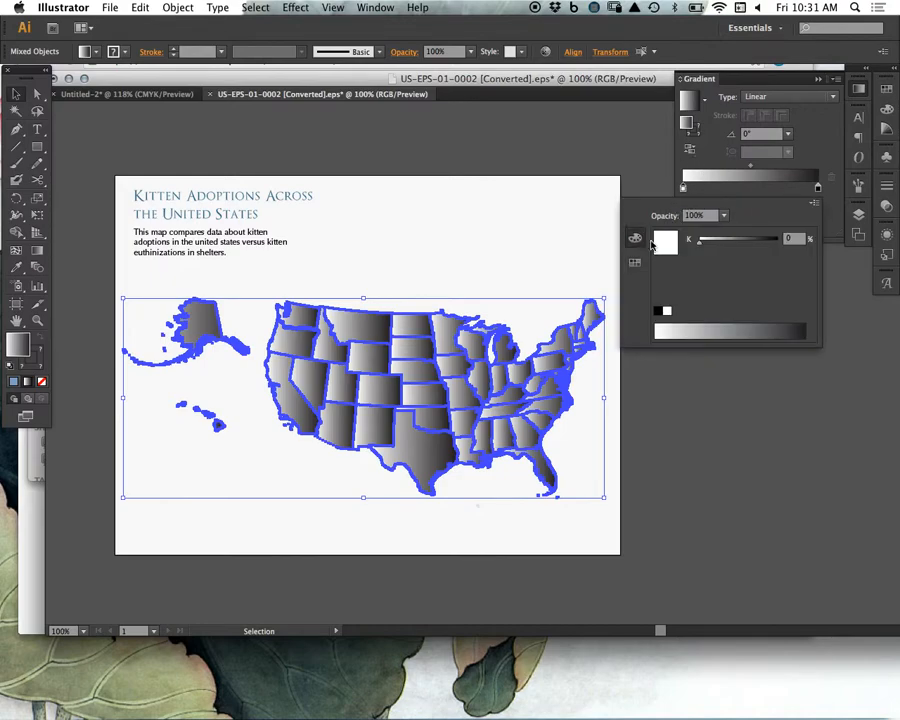
pyautogui.moveTo(701, 244); pyautogui.dragTo(714, 245)
pyautogui.click(635, 262)
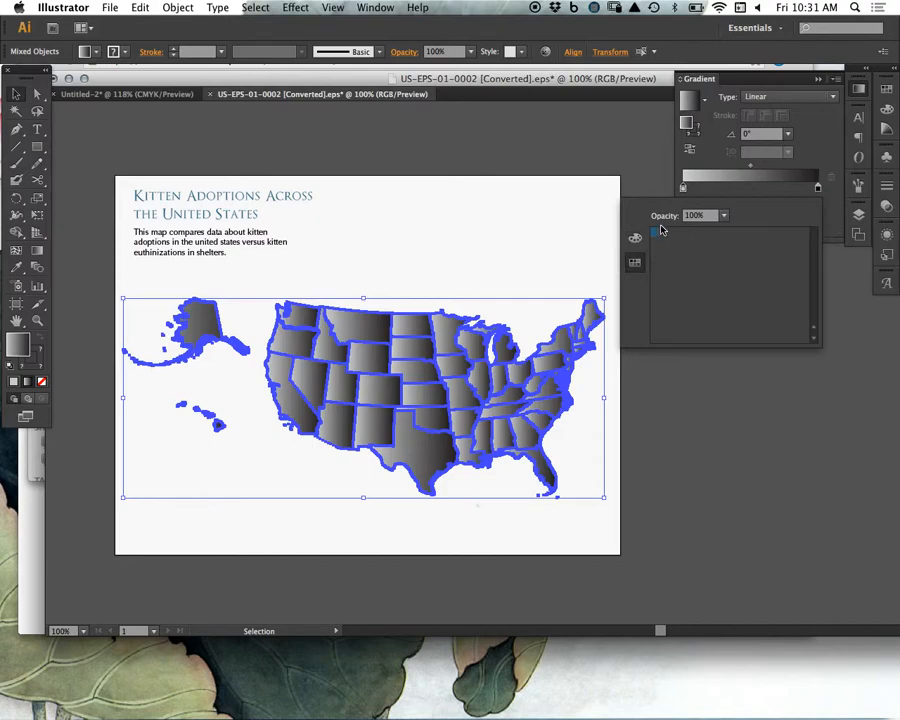
pyautogui.click(656, 233)
# Step: Adjust the gradient's starting stop to a turquoise with RGB values 79, 194, 199
pyautogui.doubleClick(684, 189)
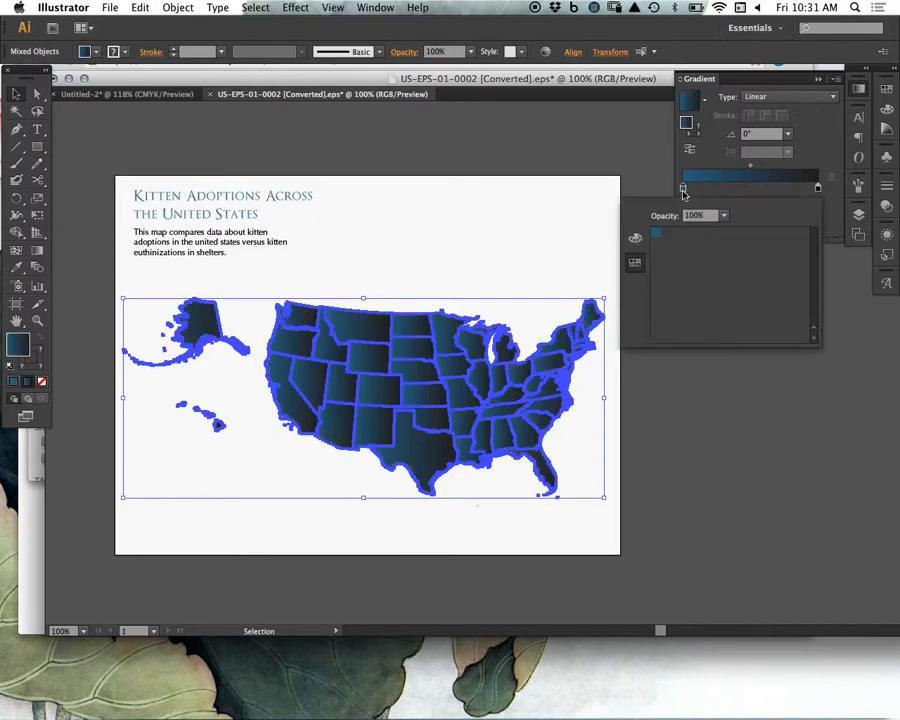
pyautogui.click(635, 237)
pyautogui.moveTo(731, 266); pyautogui.dragTo(759, 268)
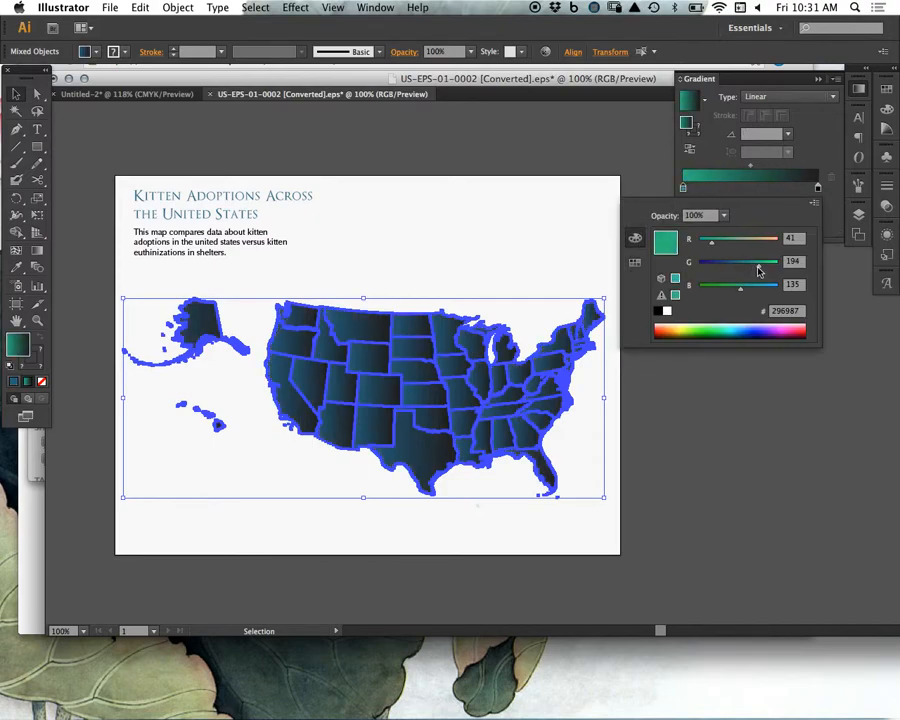
pyautogui.moveTo(712, 243); pyautogui.dragTo(722, 247)
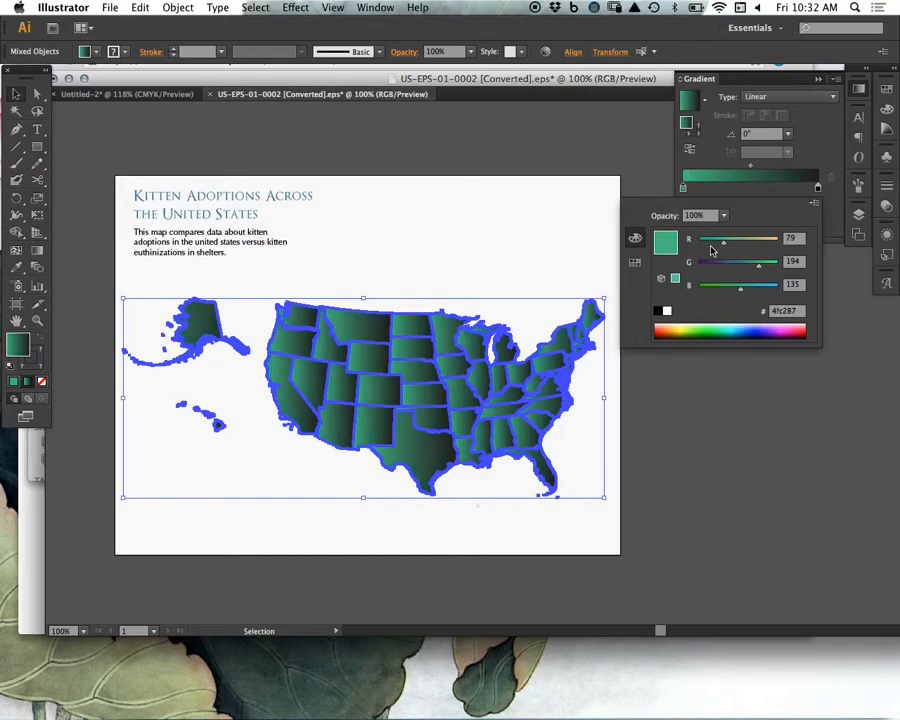
pyautogui.moveTo(740, 289); pyautogui.dragTo(762, 291)
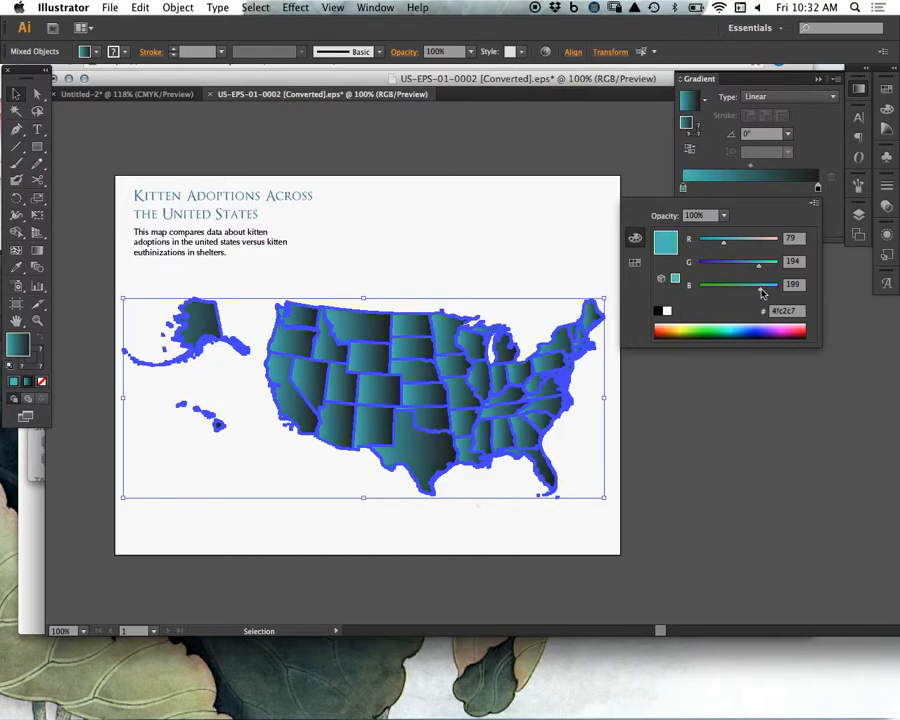
# Step: Apply the dark blue swatch to the gradient's black end stop and adjust it to light yellow, RGB 255, 241, 135
pyautogui.click(816, 186)
pyautogui.doubleClick(816, 188)
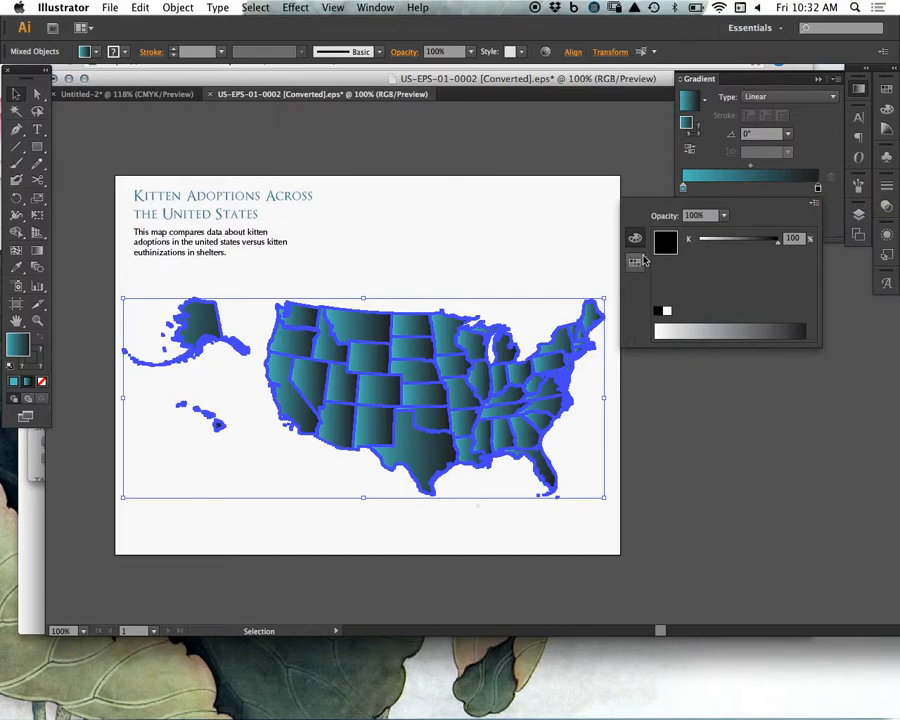
pyautogui.click(638, 262)
pyautogui.click(656, 235)
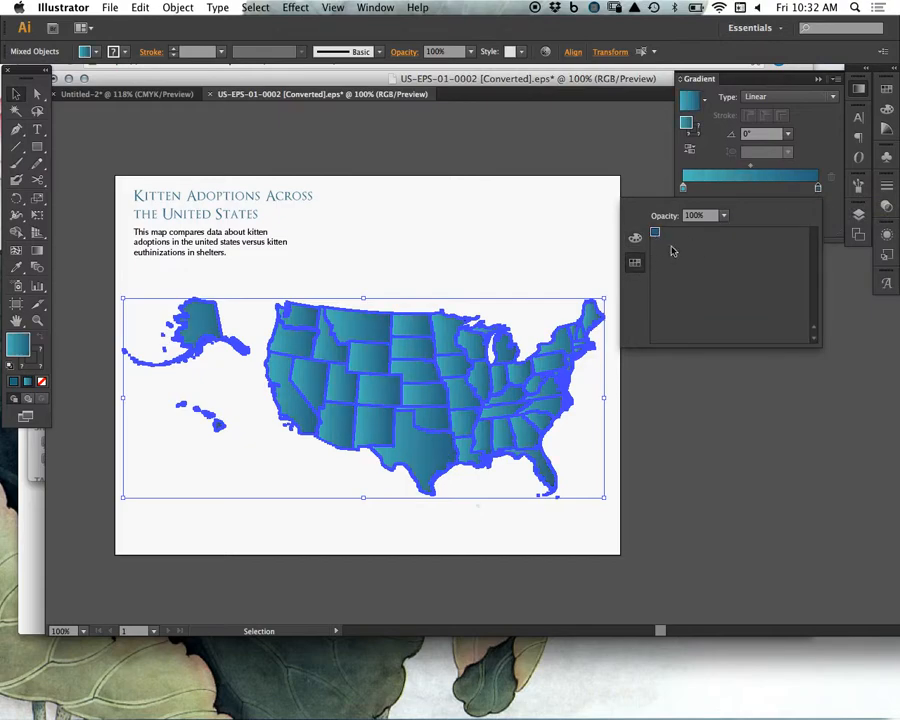
pyautogui.click(637, 238)
pyautogui.click(779, 250)
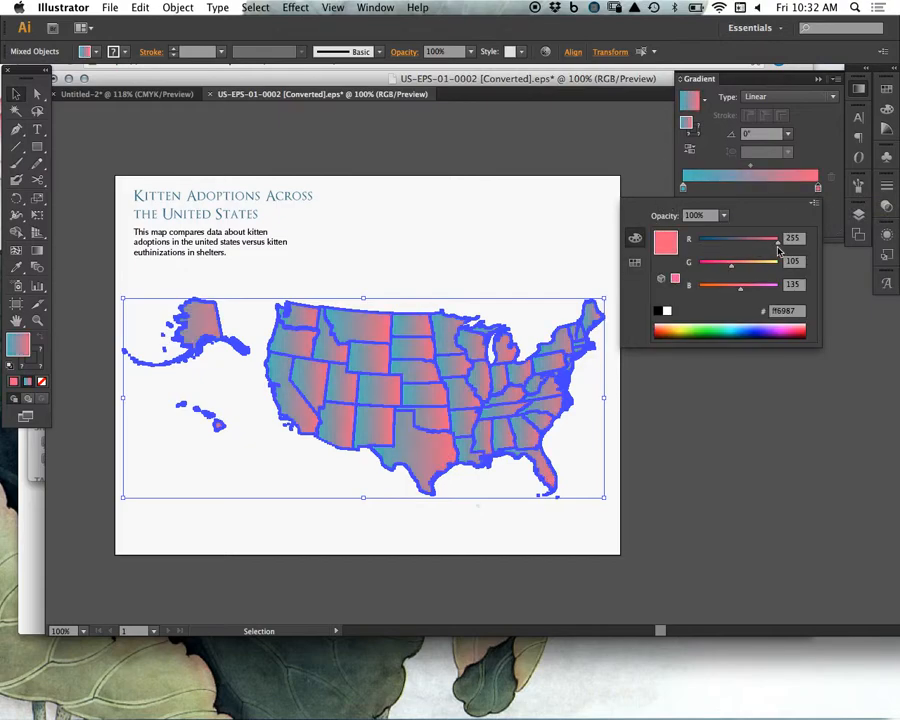
pyautogui.click(773, 262)
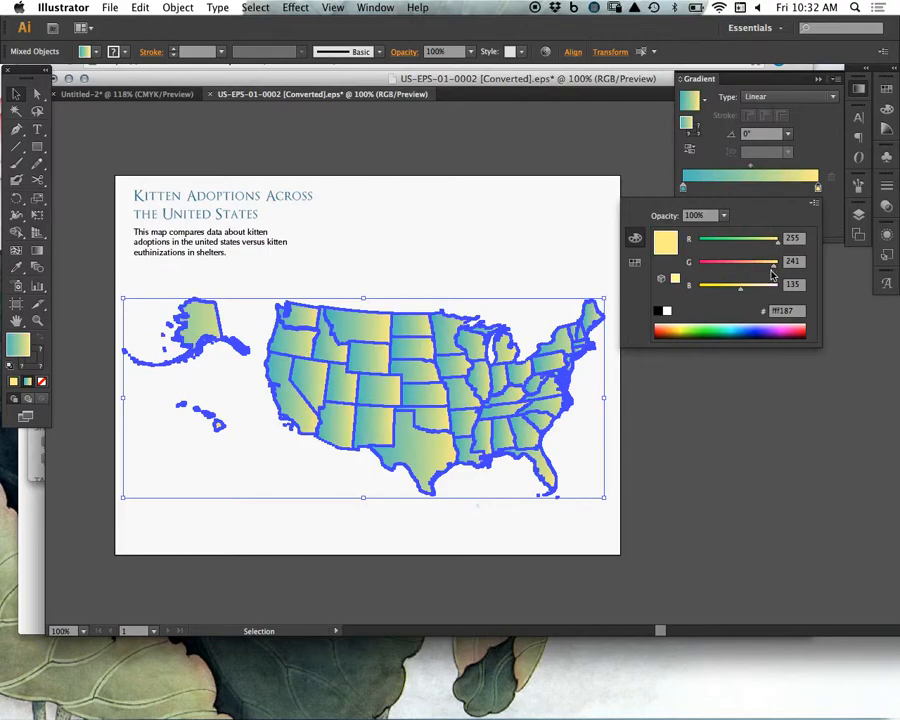
pyautogui.click(820, 147)
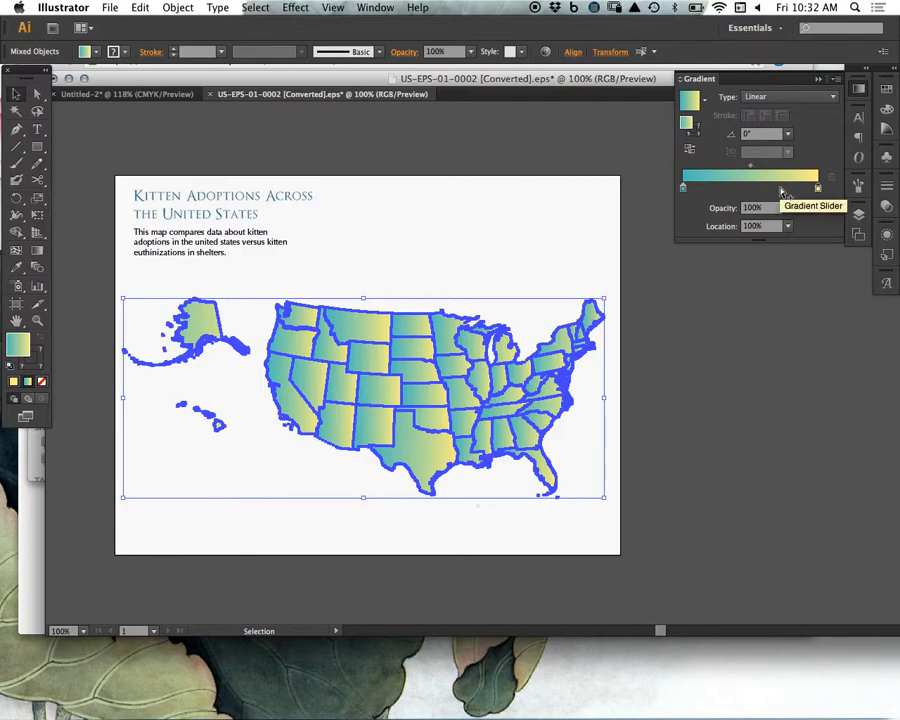
# Step: Add a gradient stop at about 71%, and try out a teal-green stop at about 60% before removing it
pyautogui.click(781, 189)
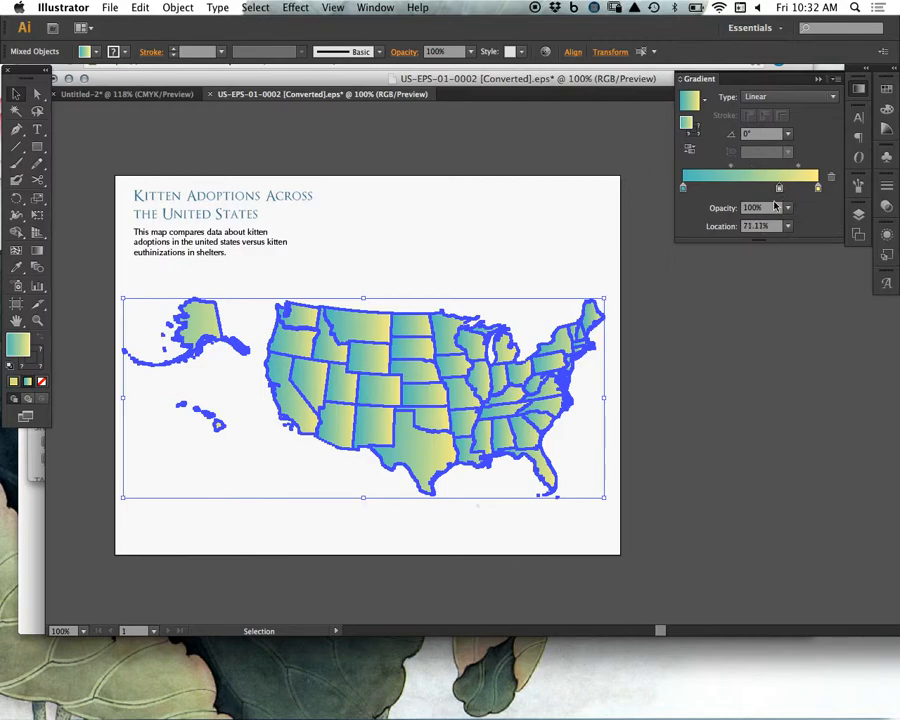
pyautogui.click(764, 189)
pyautogui.doubleClick(763, 189)
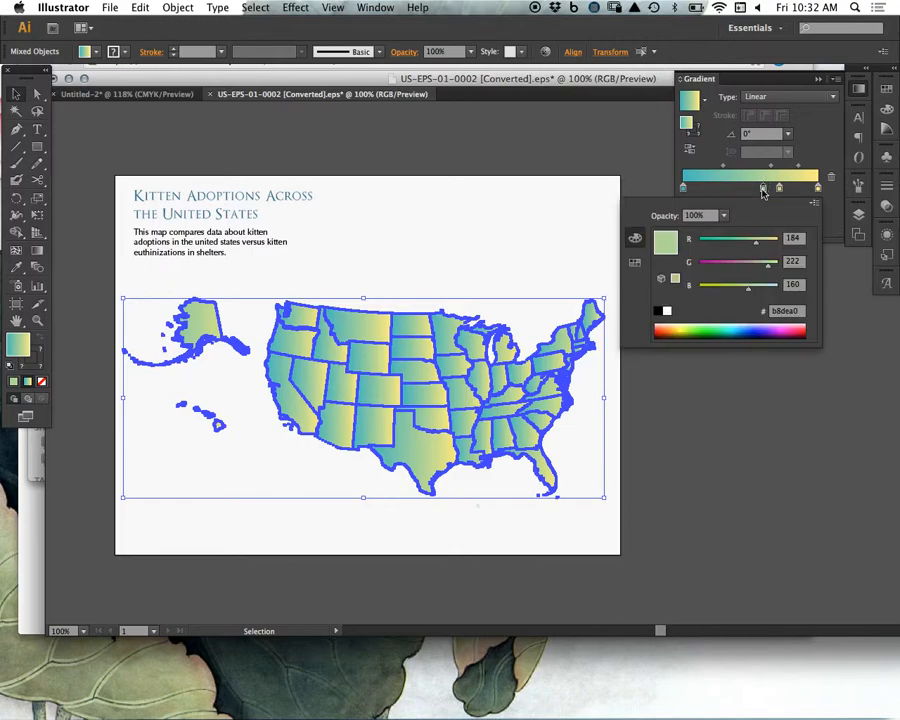
pyautogui.moveTo(743, 243); pyautogui.dragTo(691, 244)
pyautogui.click(800, 190)
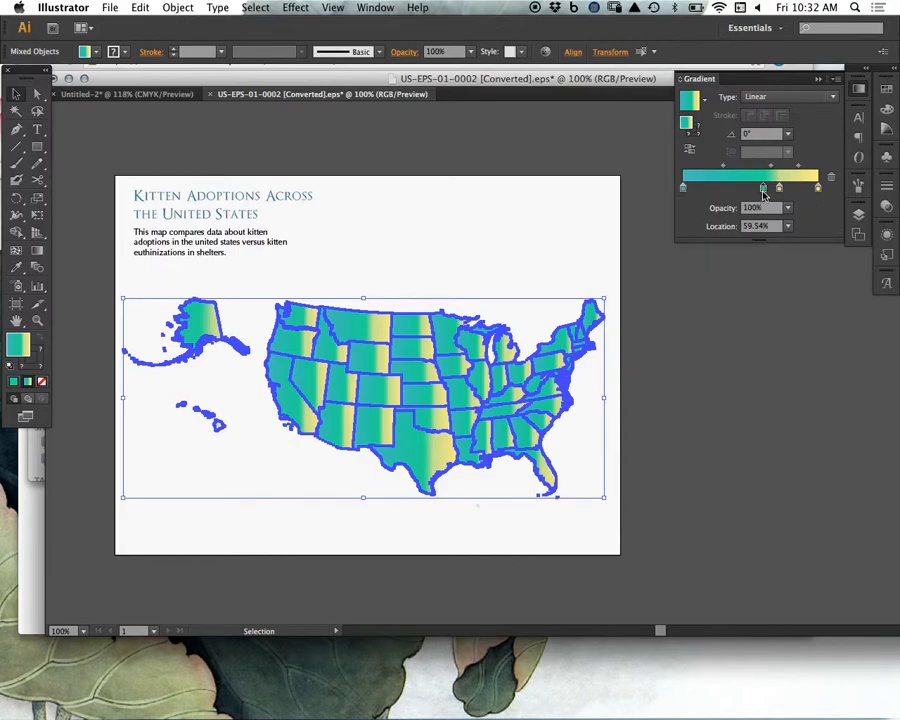
pyautogui.moveTo(763, 189); pyautogui.dragTo(727, 389)
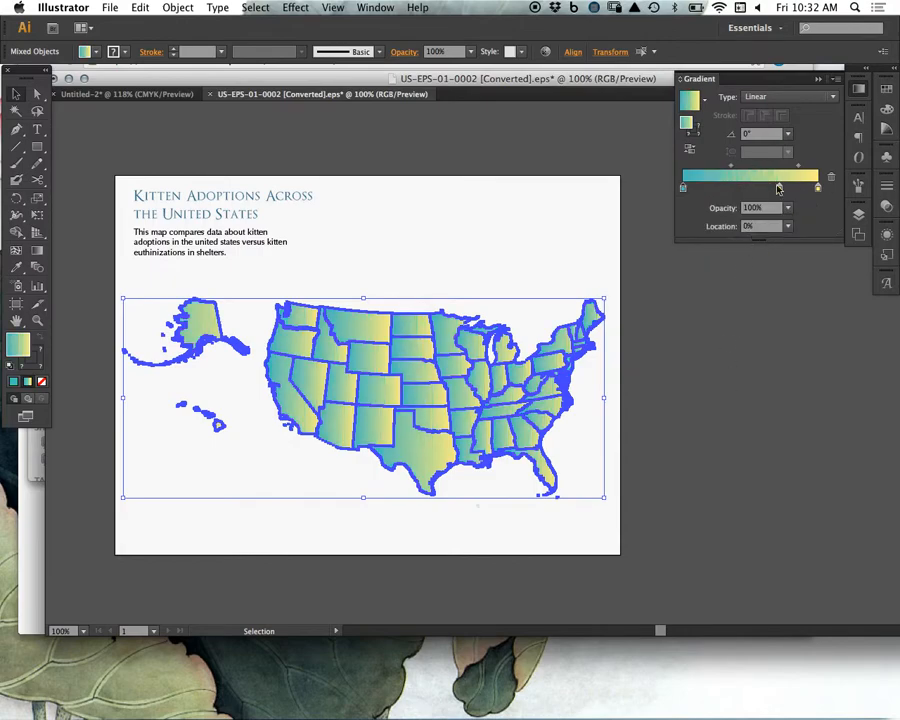
# Step: Move the middle gradient stop to about 59% and recolour it magenta by lowering its green value
pyautogui.moveTo(779, 190); pyautogui.dragTo(763, 190)
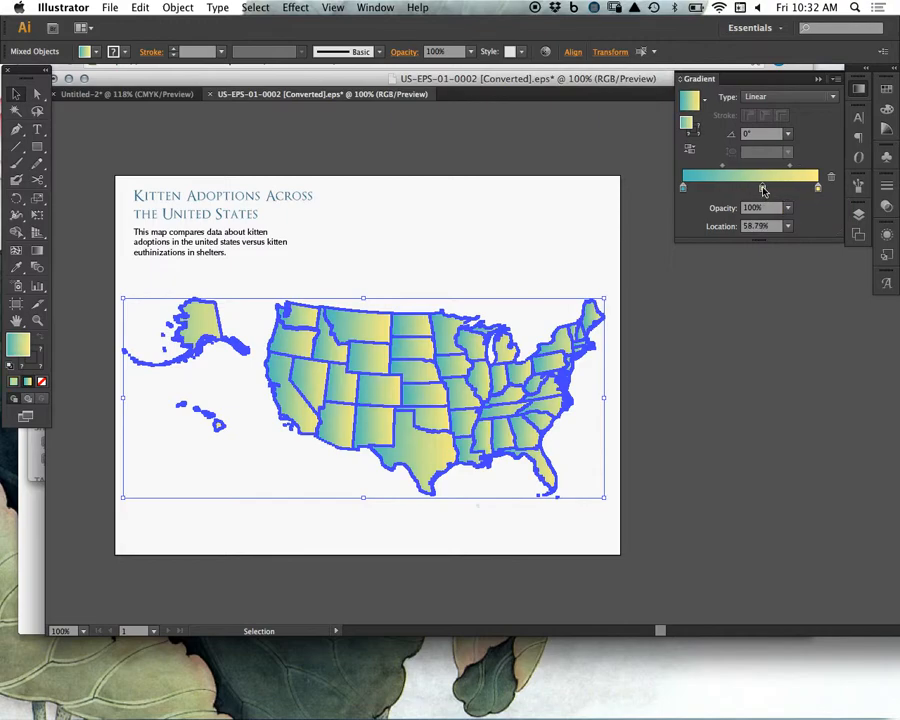
pyautogui.doubleClick(763, 190)
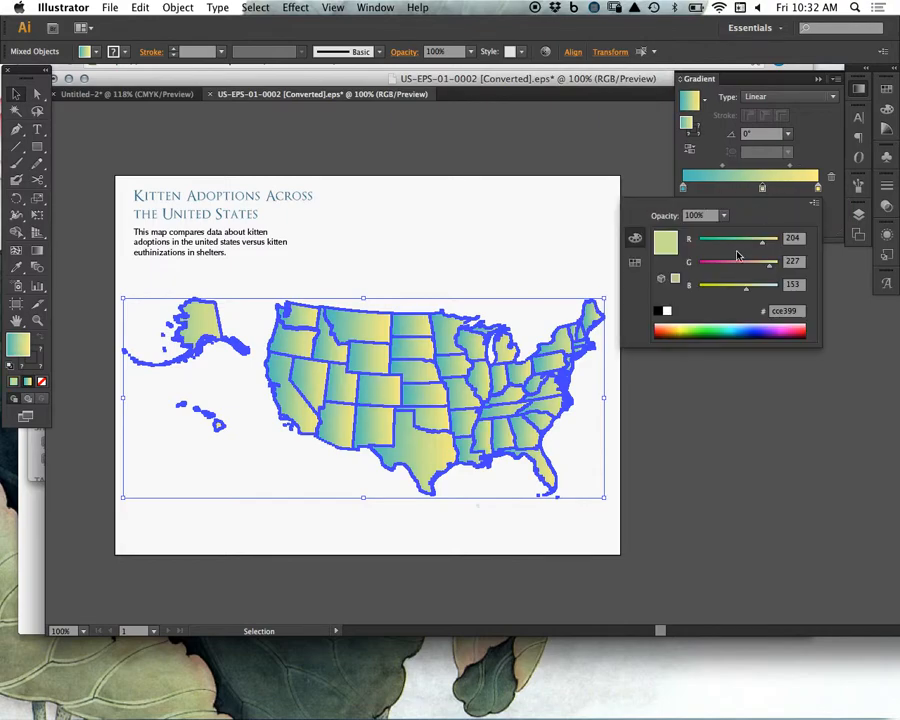
pyautogui.moveTo(729, 266); pyautogui.dragTo(699, 265)
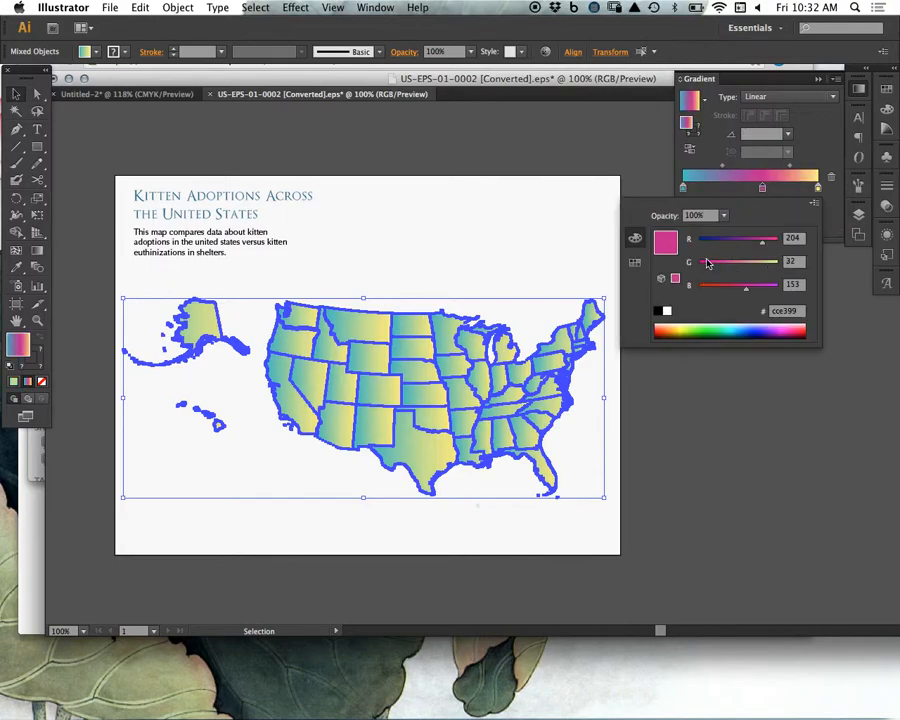
pyautogui.click(749, 183)
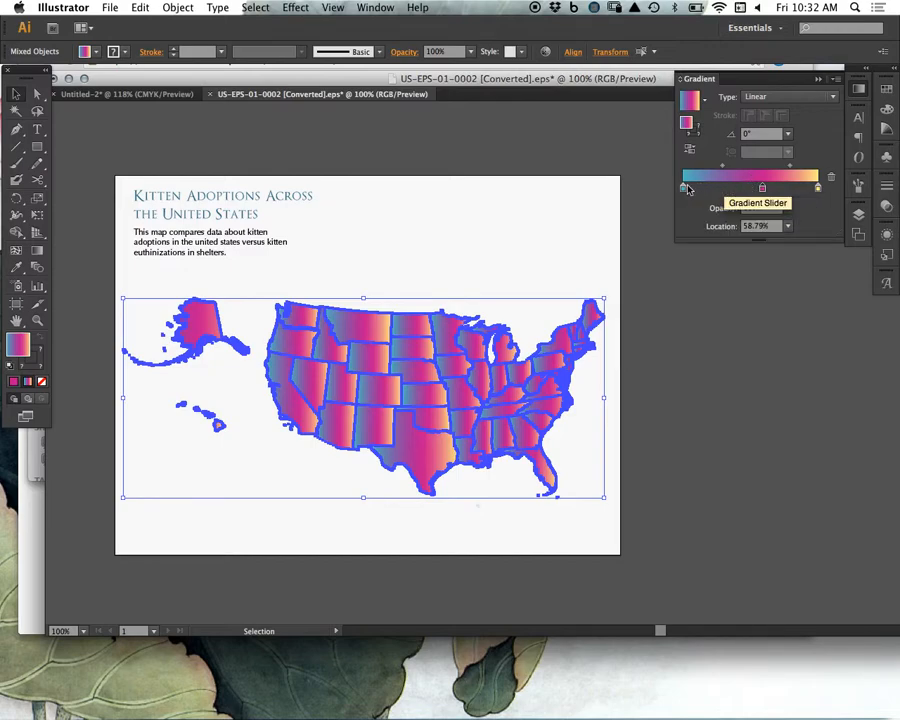
# Step: Try extra blue and yellow stops on either side of the magenta stop to form hard colour bands, and remove them
pyautogui.click(690, 189)
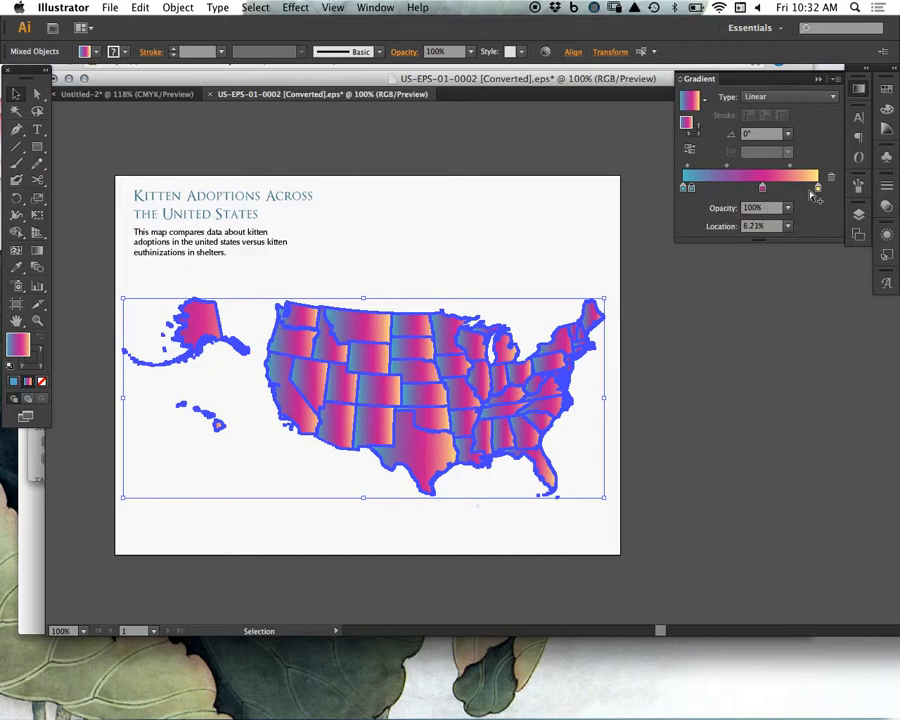
pyautogui.moveTo(813, 190); pyautogui.dragTo(766, 192)
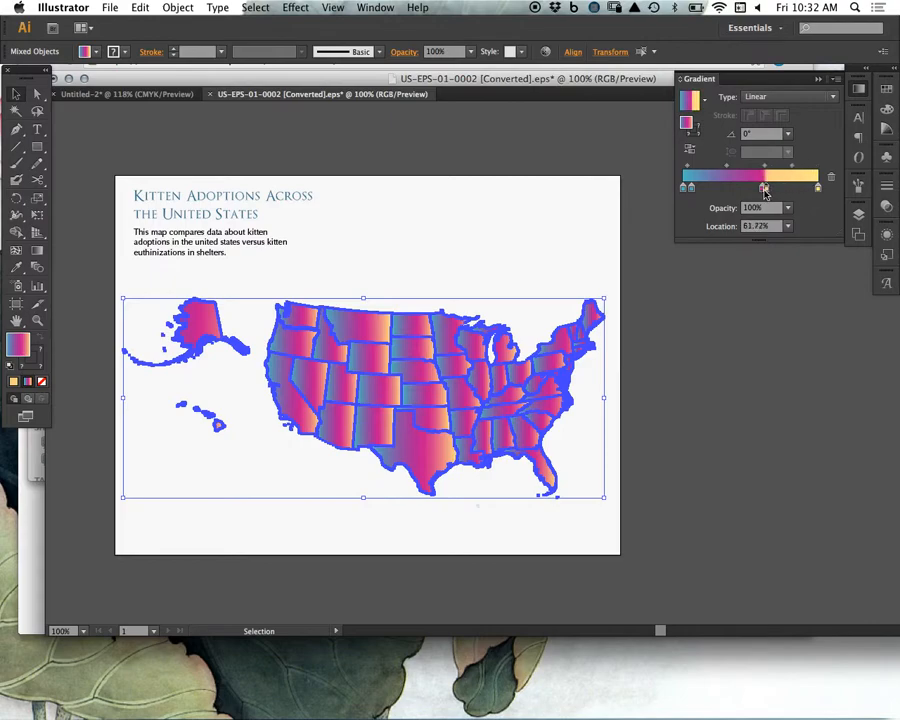
pyautogui.moveTo(697, 190); pyautogui.dragTo(759, 195)
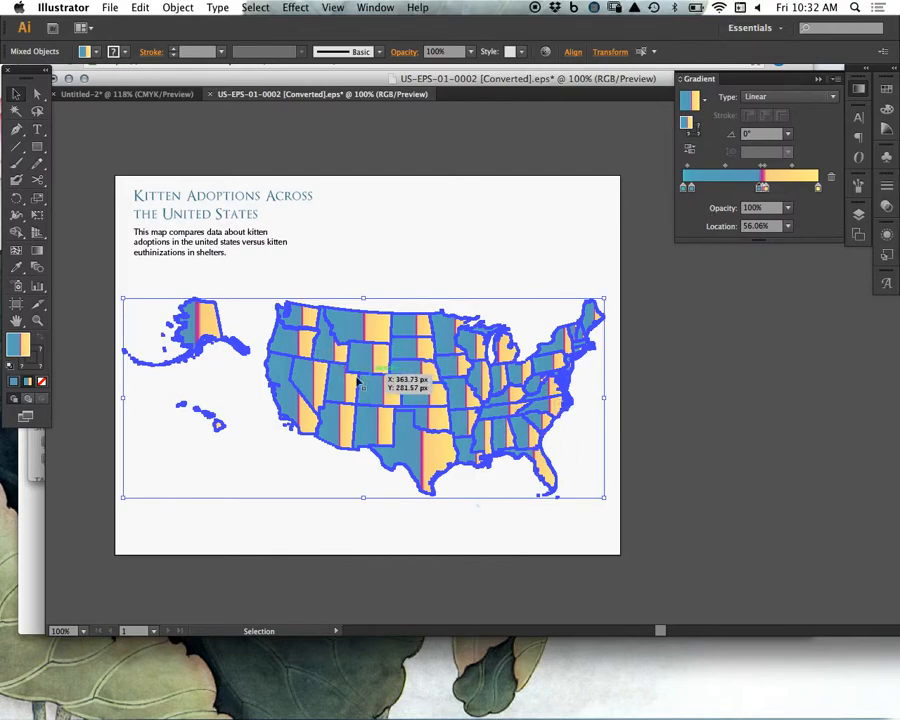
pyautogui.moveTo(776, 190); pyautogui.dragTo(756, 209)
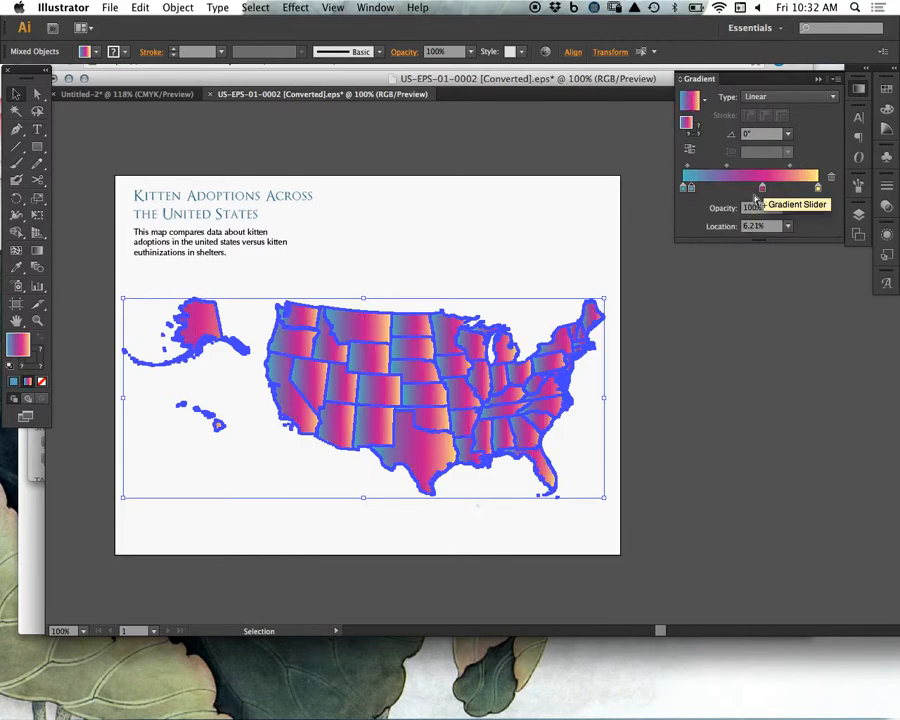
pyautogui.moveTo(693, 189); pyautogui.dragTo(684, 189)
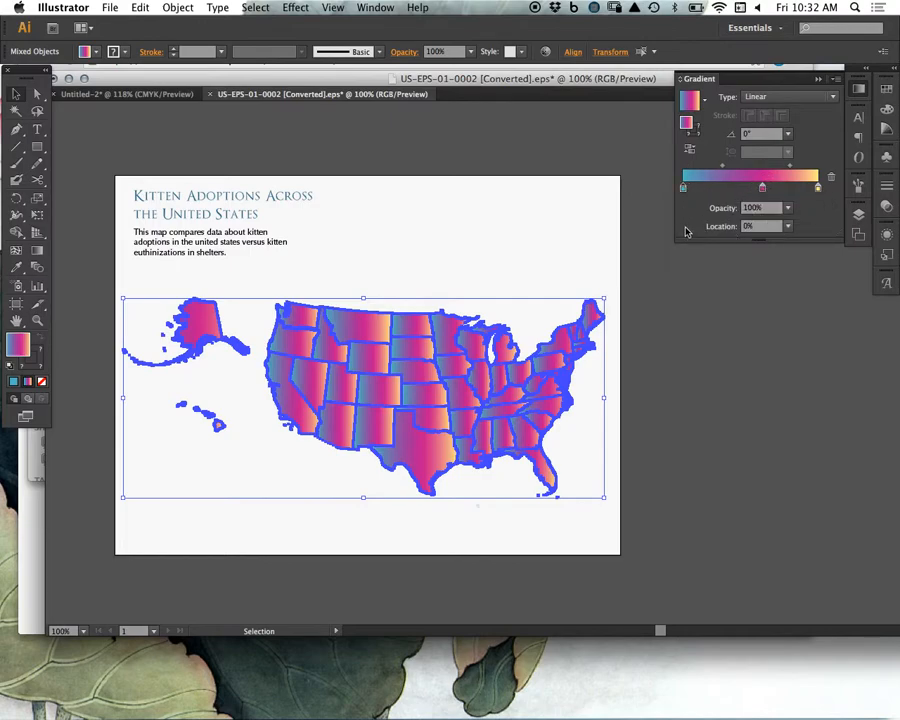
# Step: Set the magenta gradient stop's location to 67% and pull the gradient midpoints in close on both sides of it
pyautogui.click(764, 192)
pyautogui.moveTo(774, 230); pyautogui.dragTo(743, 227)
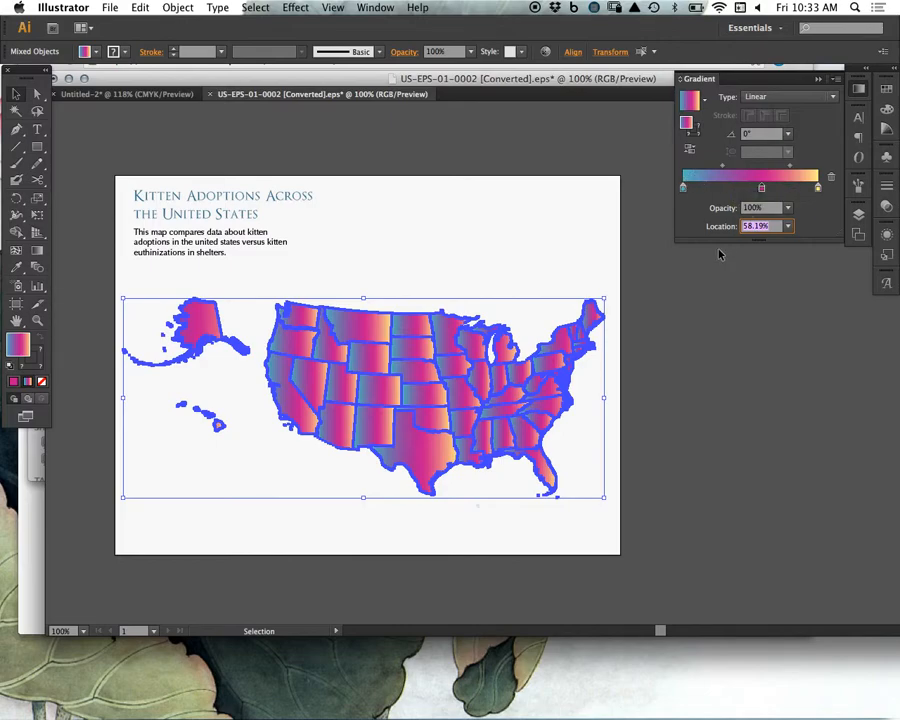
pyautogui.write('67')
pyautogui.press('Return')
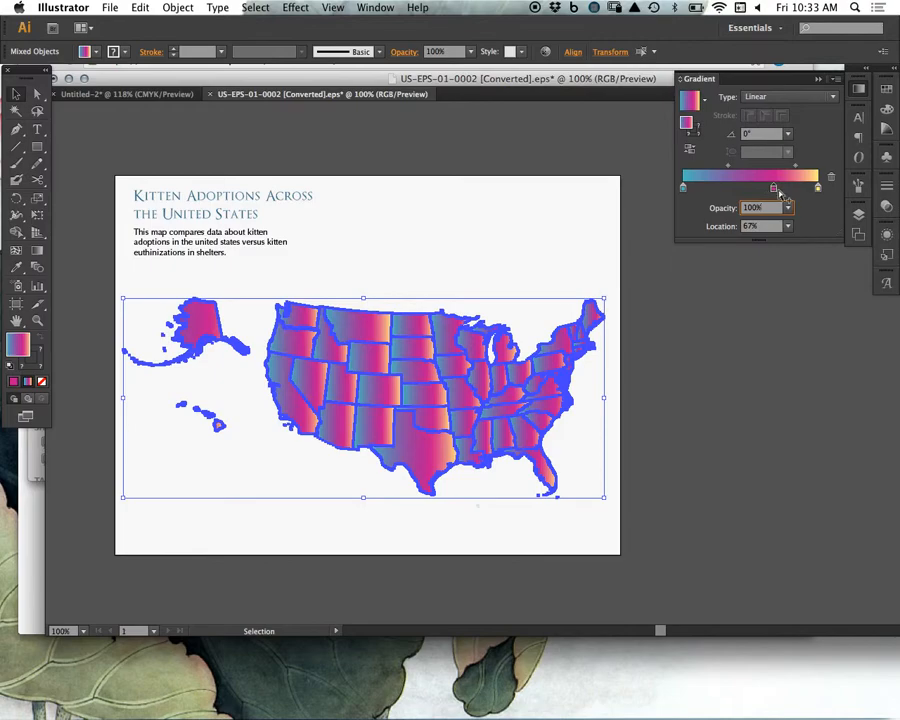
pyautogui.moveTo(730, 172); pyautogui.dragTo(762, 169)
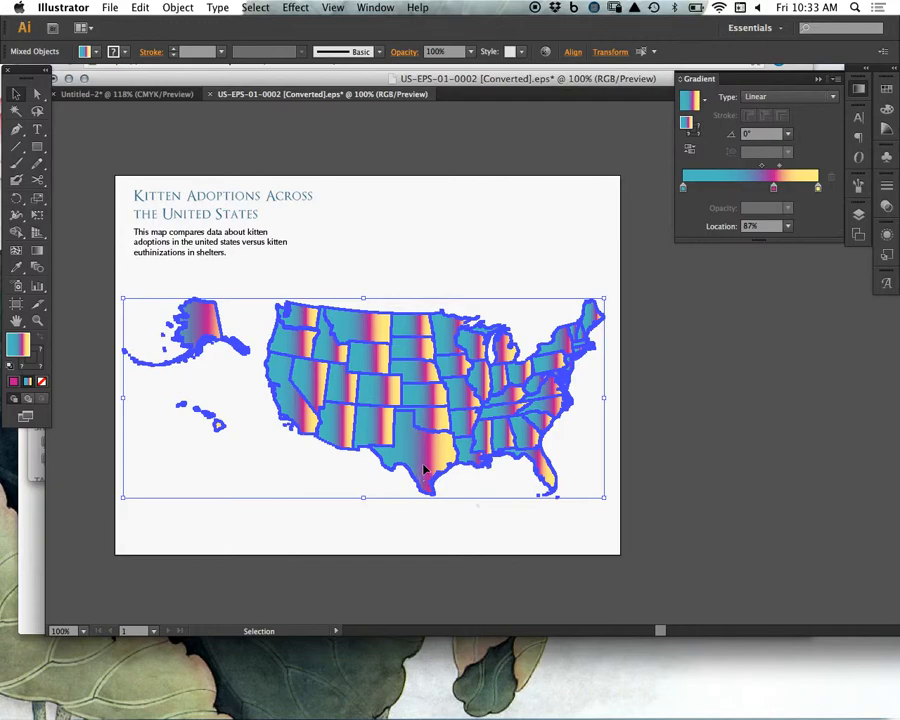
# Step: Add a teal and a yellow stop tightly around the magenta stop, the yellow one at about 71%, for hard colour bands
pyautogui.moveTo(696, 190); pyautogui.dragTo(773, 191)
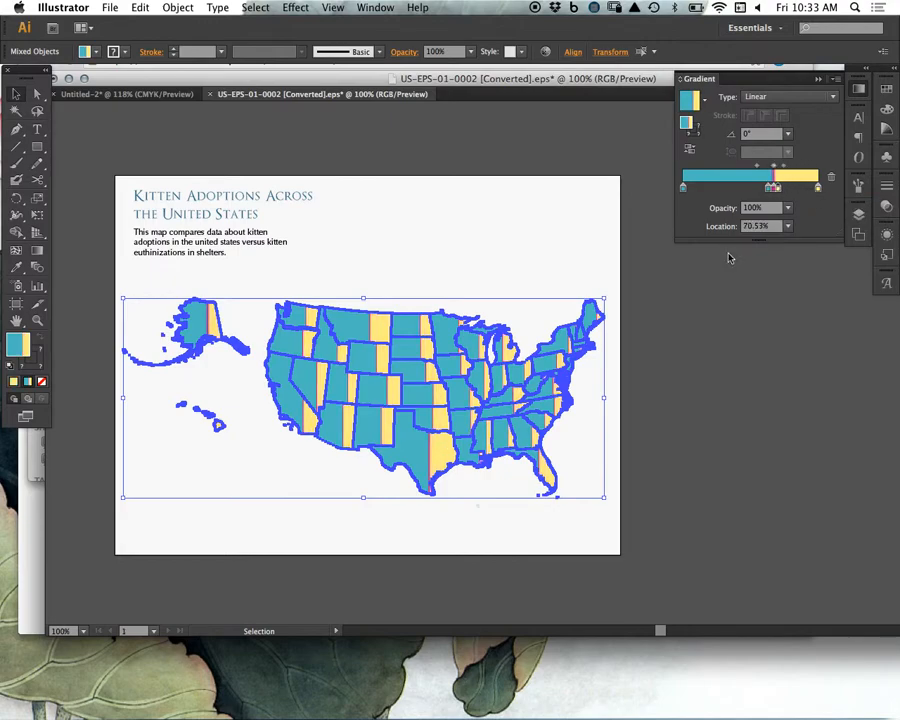
pyautogui.click(690, 413)
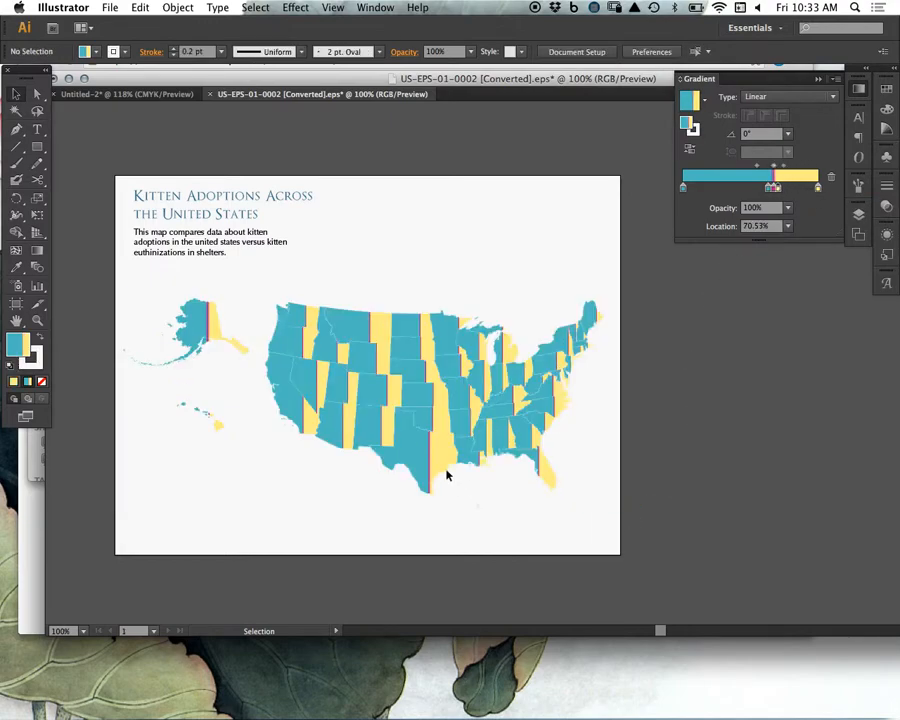
# Step: Remove the extra teal and yellow stops from Montana's gradient and move its magenta stop to about 35%
pyautogui.click(408, 330)
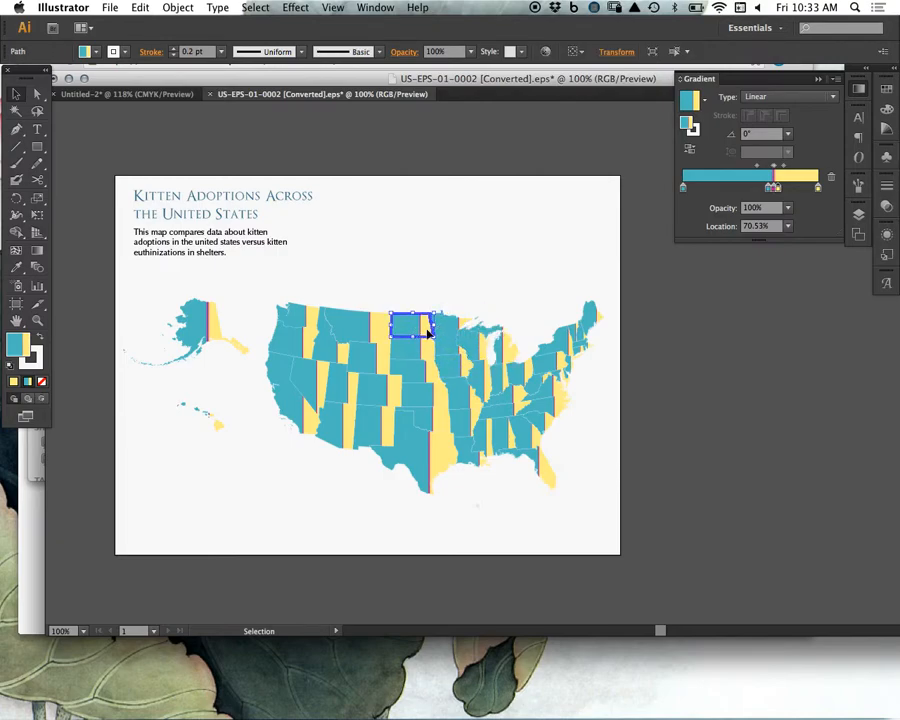
pyautogui.click(362, 331)
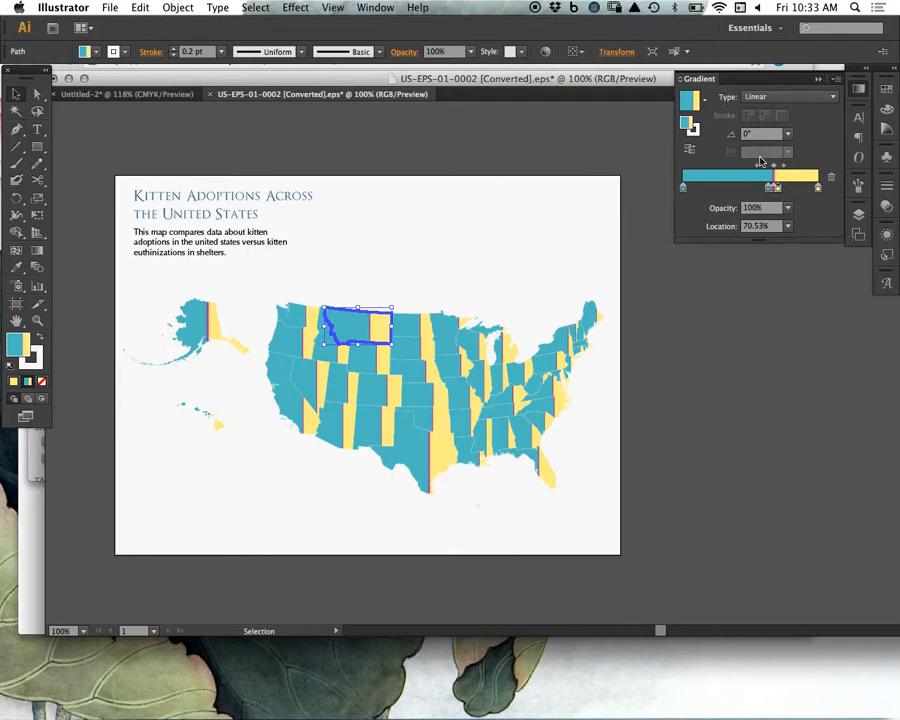
pyautogui.click(770, 189)
pyautogui.moveTo(777, 189); pyautogui.dragTo(731, 189)
pyautogui.click(773, 190)
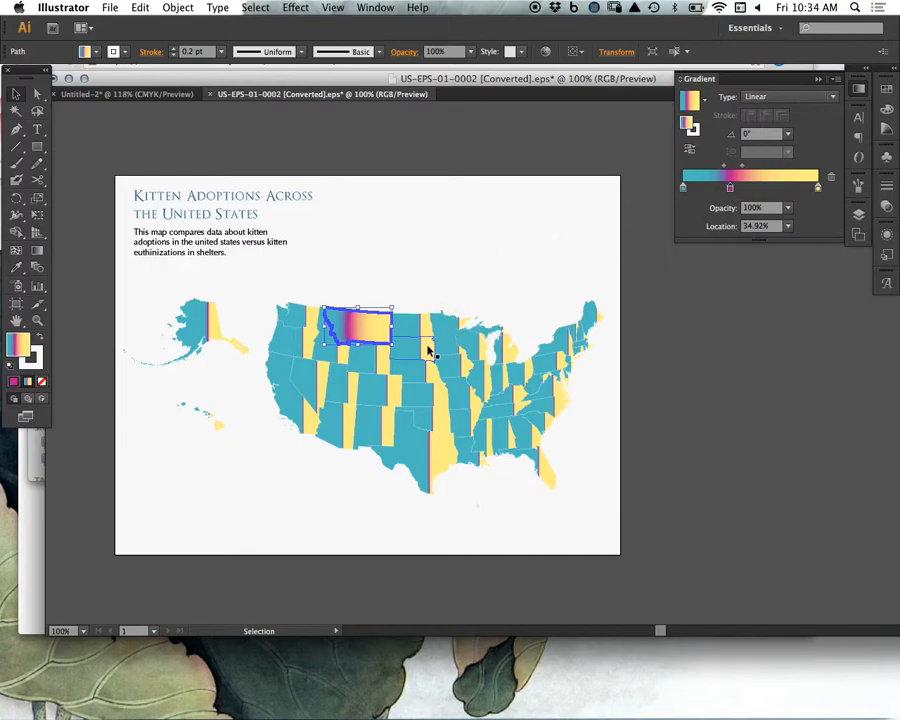
# Step: Remove the extra teal and yellow stops from North Dakota's gradient and move its magenta stop to about 82%
pyautogui.click(415, 325)
pyautogui.click(778, 190)
pyautogui.moveTo(768, 190); pyautogui.dragTo(765, 209)
pyautogui.moveTo(778, 190); pyautogui.dragTo(782, 210)
pyautogui.click(774, 190)
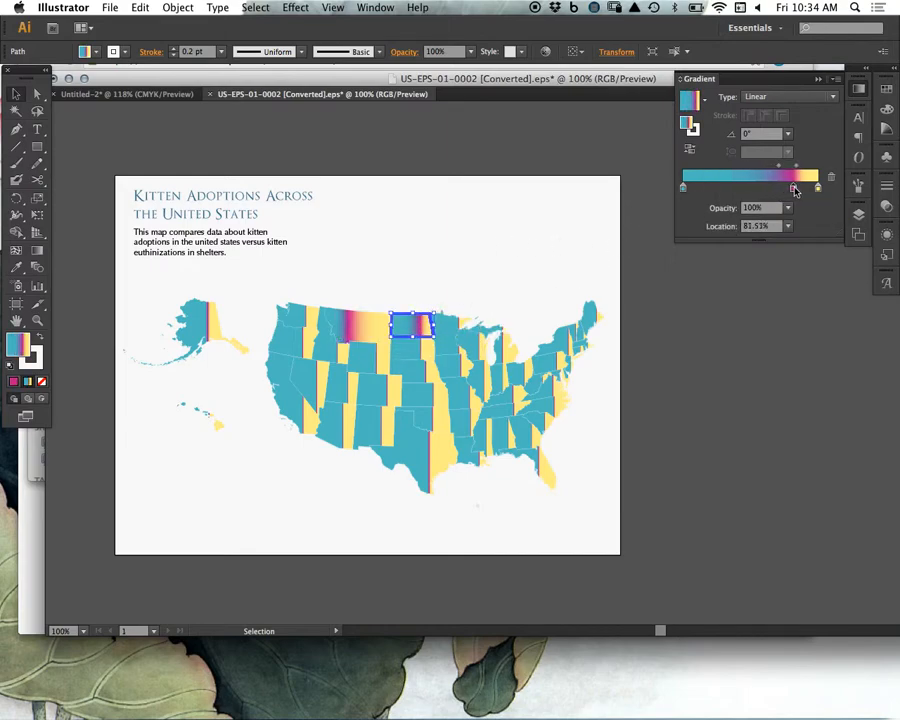
# Step: Try to strip the extra stops from South Dakota's gradient, and add a gradient stop at about 22%
pyautogui.click(417, 349)
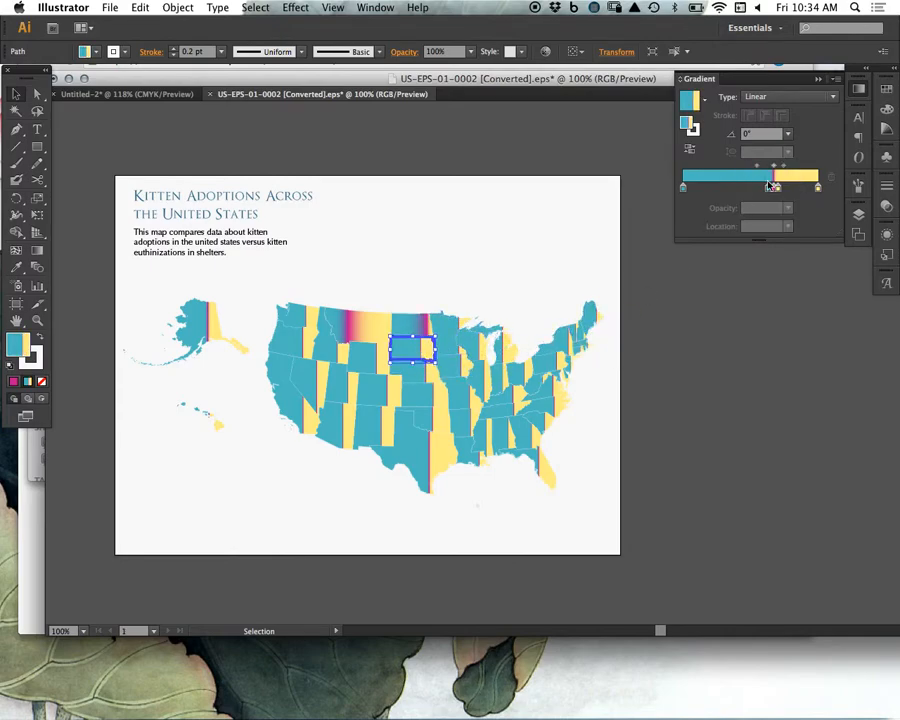
pyautogui.moveTo(768, 189); pyautogui.dragTo(677, 351)
pyautogui.click(677, 351)
pyautogui.click(712, 190)
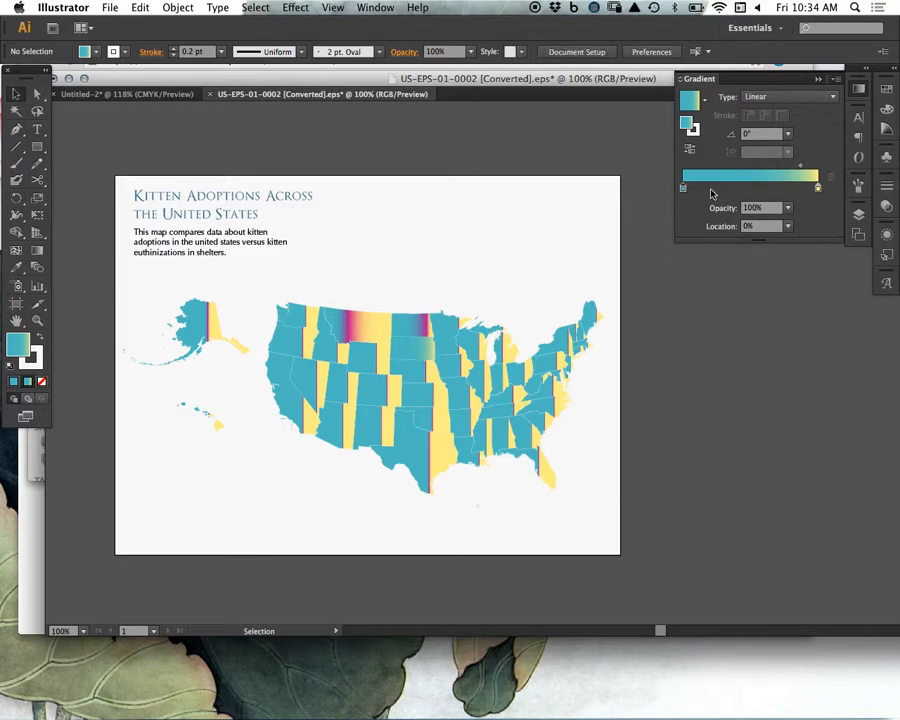
pyautogui.doubleClick(713, 190)
pyautogui.click(720, 391)
# Step: Copy North Dakota's gradient fill onto South Dakota with the Eyedropper and leave isolation mode
pyautogui.click(16, 268)
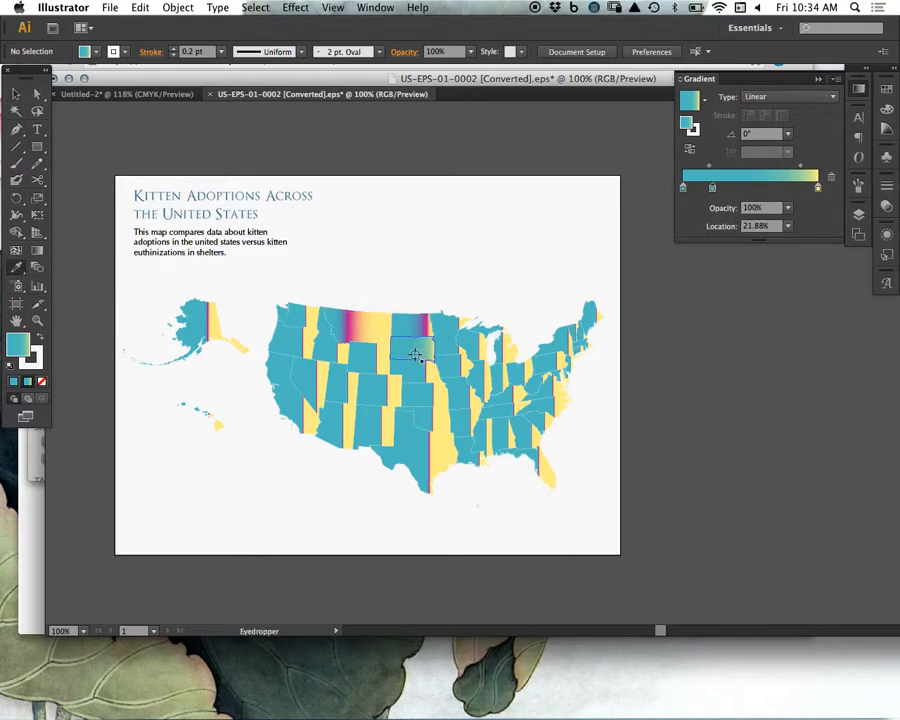
pyautogui.doubleClick(413, 348)
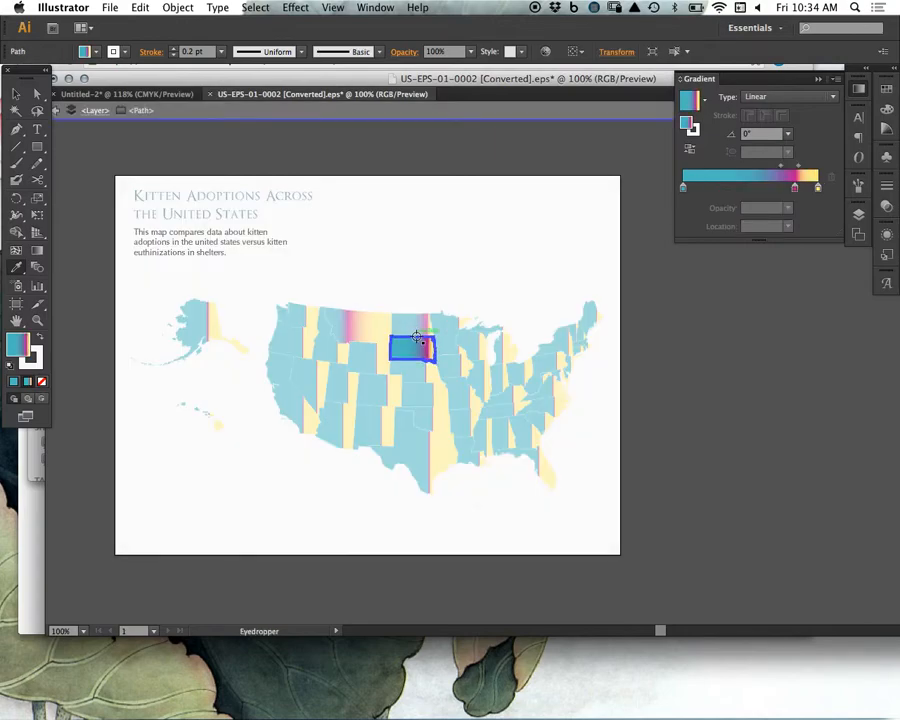
pyautogui.keyDown('super'); pyautogui.click(398, 260); pyautogui.keyUp('super')
pyautogui.click(16, 94)
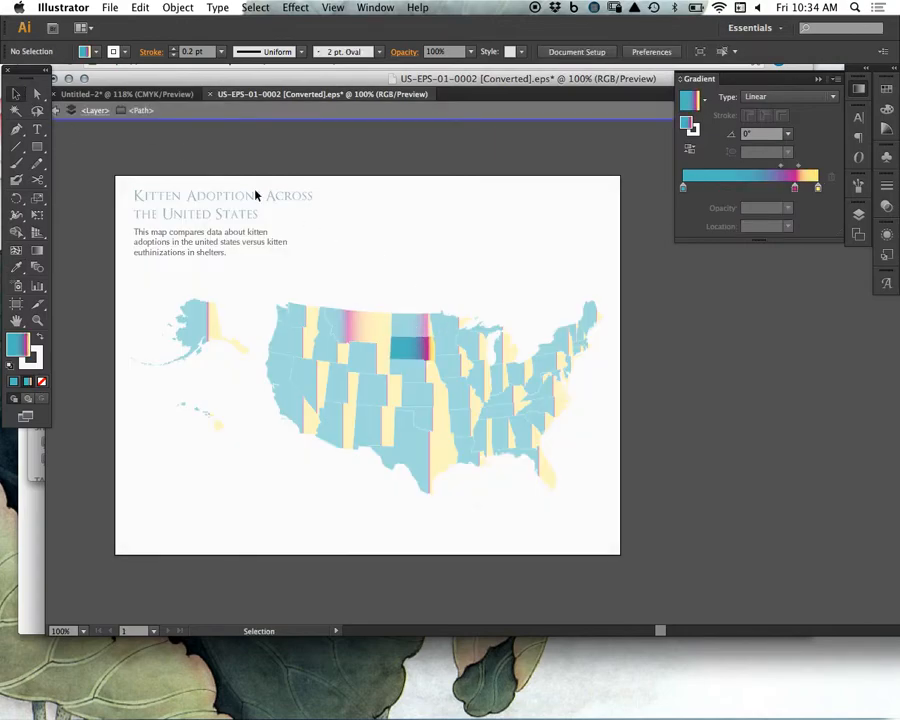
pyautogui.doubleClick(479, 277)
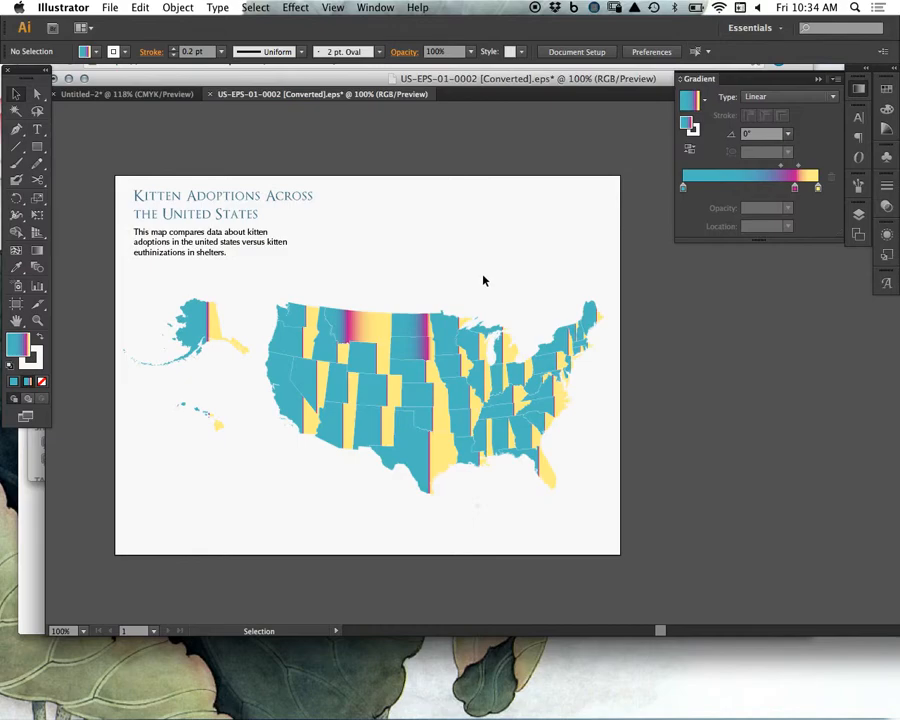
# Step: Move the magenta stop in South Dakota's gradient to about 29% and deselect the state
pyautogui.click(423, 352)
pyautogui.moveTo(795, 188); pyautogui.dragTo(722, 192)
pyautogui.click(682, 394)
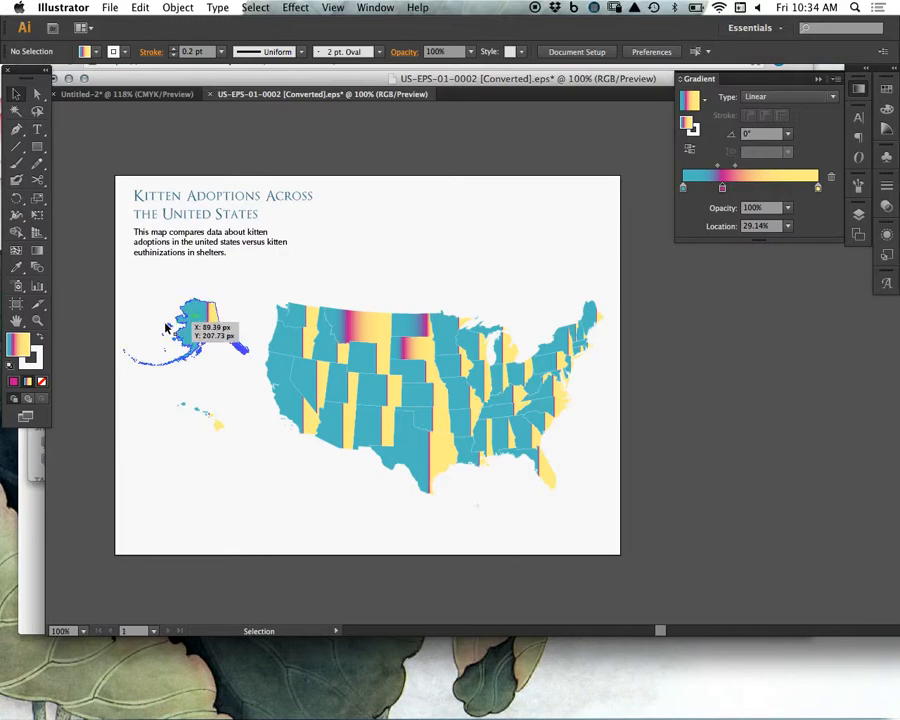
# Step: Select all the states and stretch a single gradient across the whole map from Alaska to the East Coast with the Gradient tool
pyautogui.moveTo(140, 312); pyautogui.dragTo(609, 492)
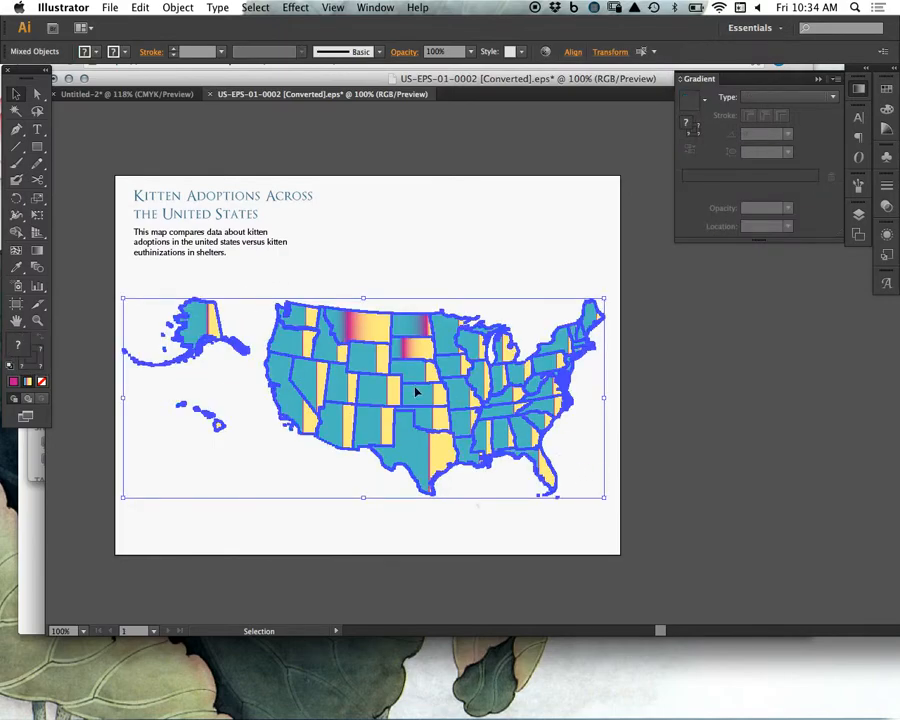
pyautogui.click(35, 250)
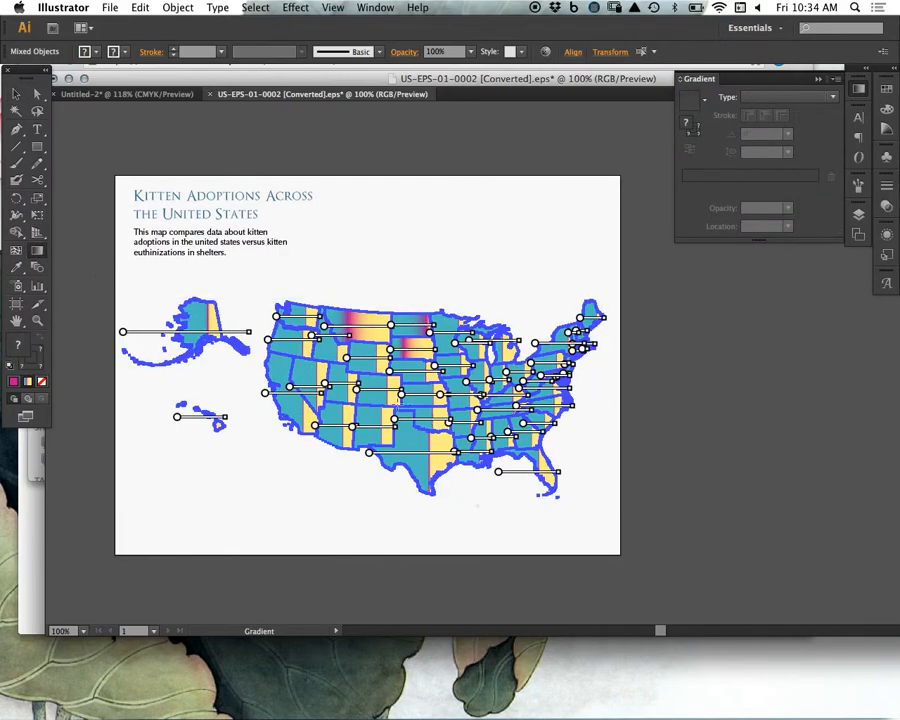
pyautogui.moveTo(132, 385)
pyautogui.mouseDown()
pyautogui.moveTo(204, 402)
pyautogui.moveTo(426, 382)
pyautogui.moveTo(595, 388)
pyautogui.mouseUp()
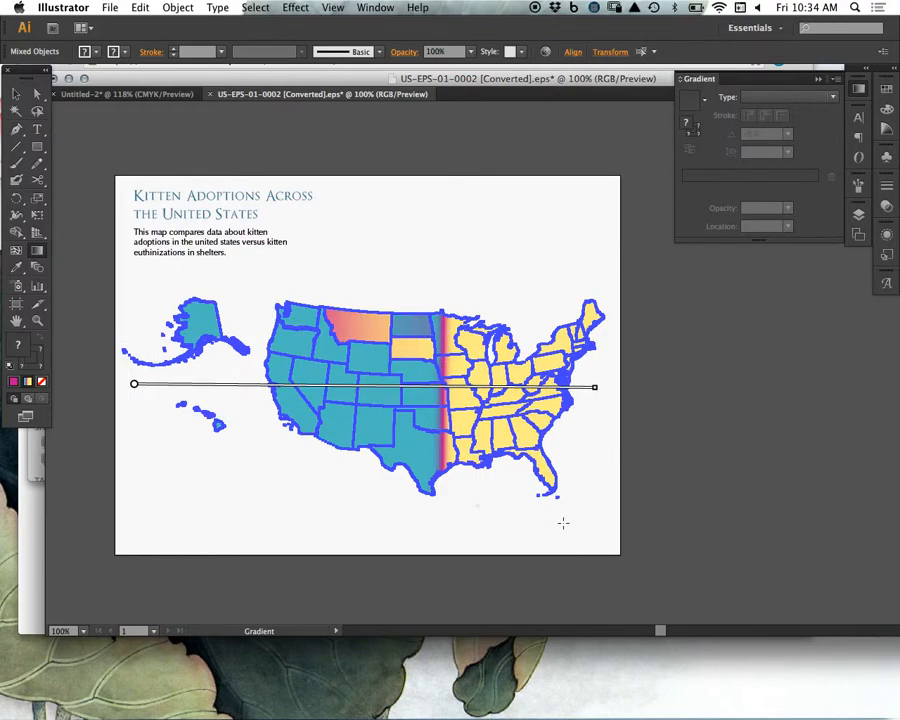
pyautogui.click(16, 93)
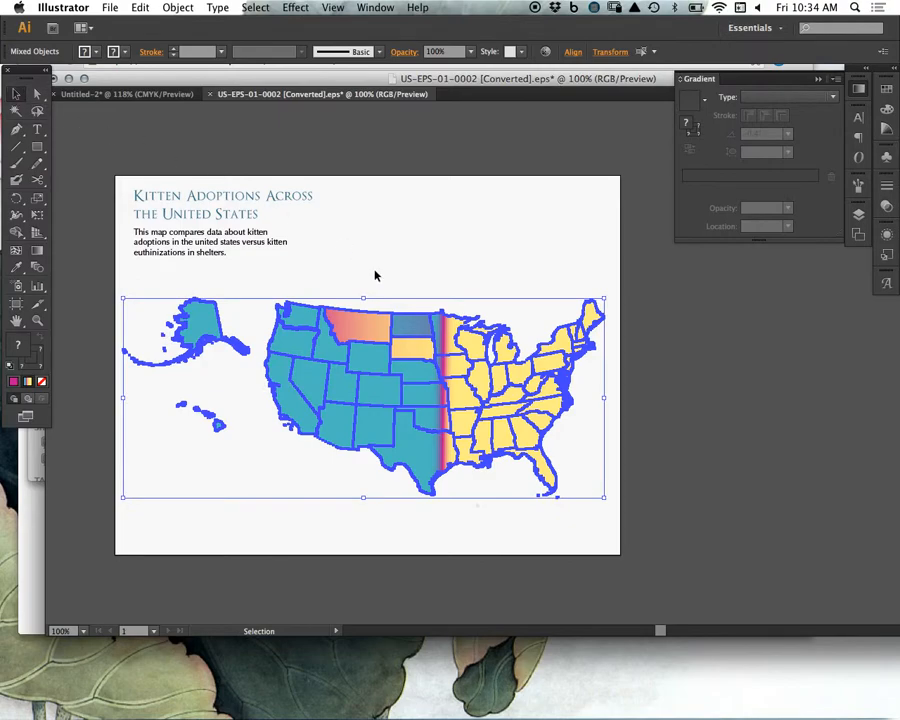
# Step: Match Montana, North Dakota and South Dakota to the gradient of a neighbouring western state with the Eyedropper
pyautogui.click(410, 330)
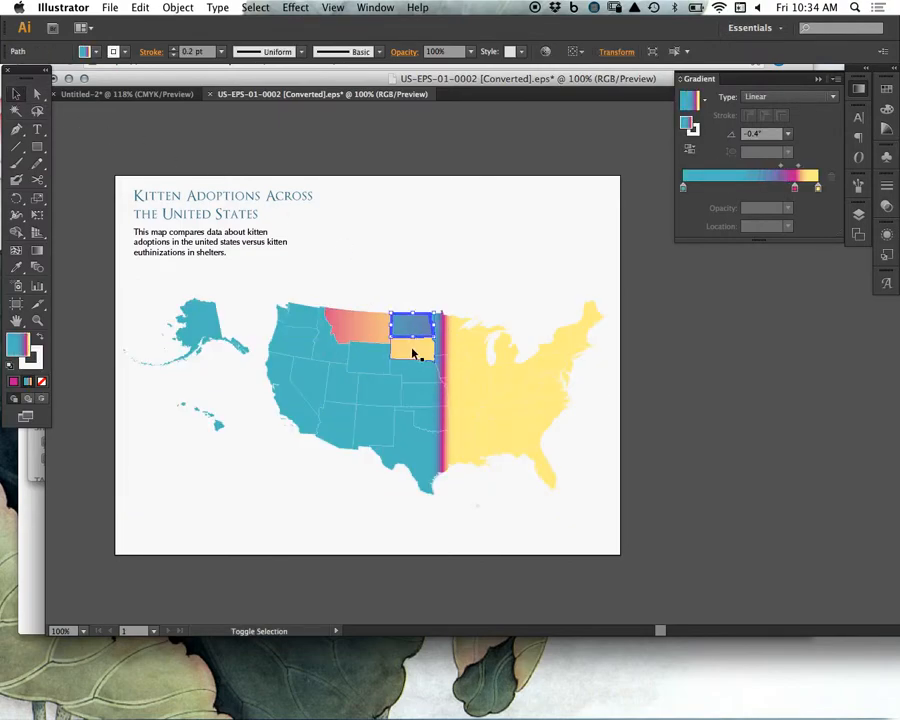
pyautogui.keyDown('shift'); pyautogui.click(413, 352); pyautogui.keyUp('shift')
pyautogui.keyDown('shift'); pyautogui.click(372, 325); pyautogui.keyUp('shift')
pyautogui.click(16, 267)
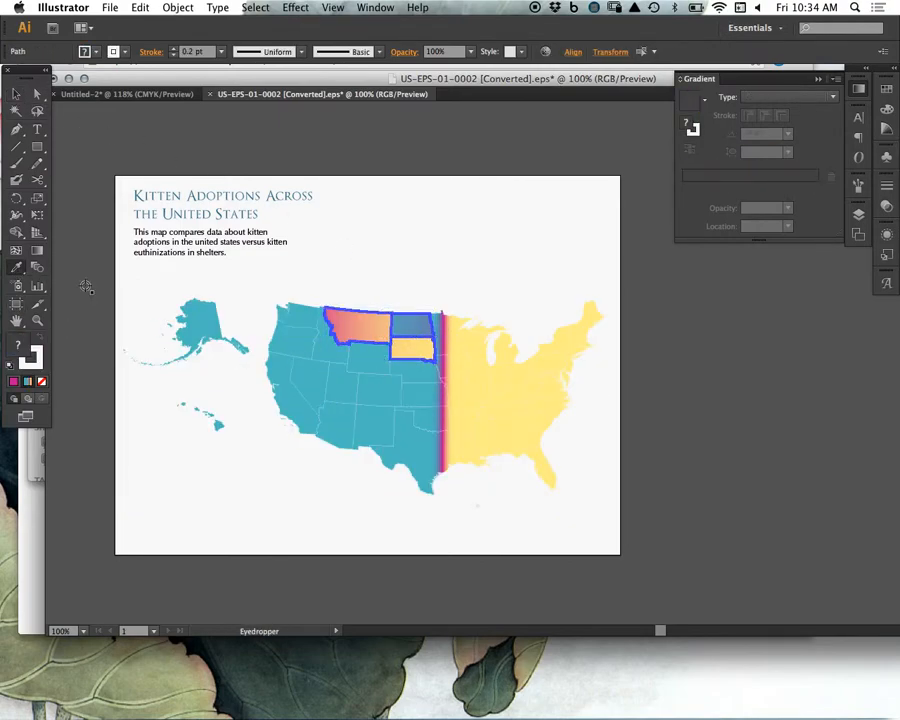
pyautogui.click(292, 368)
pyautogui.click(16, 93)
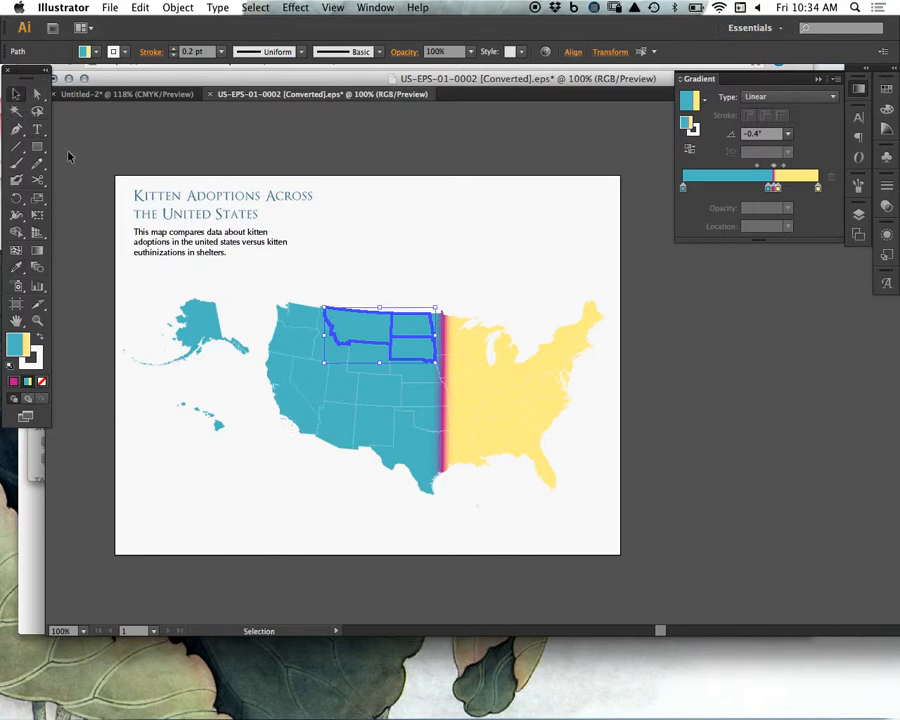
pyautogui.click(627, 442)
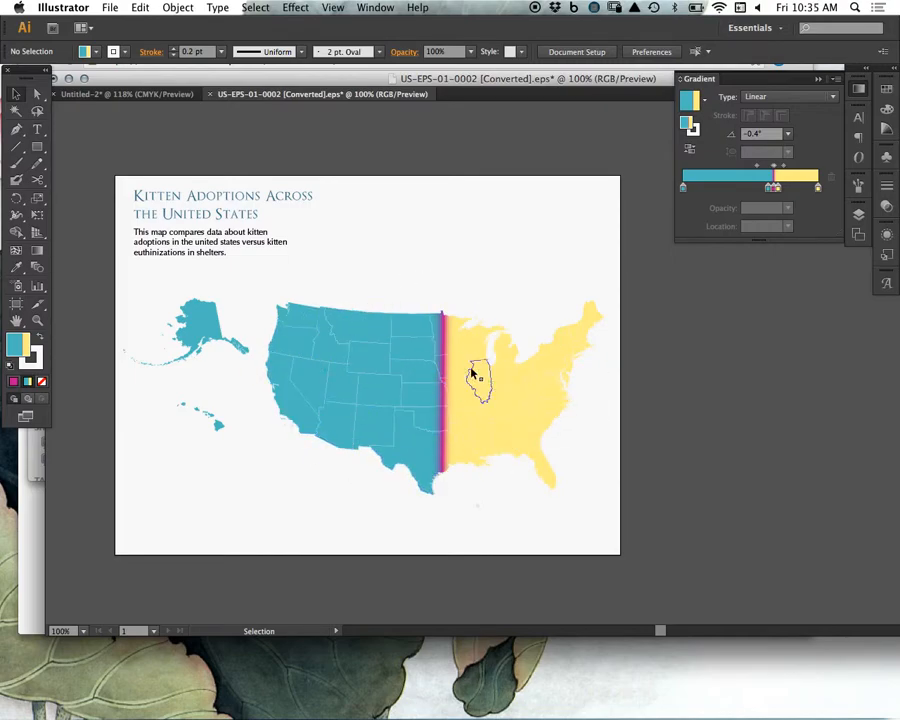
# Step: Remove the inner teal, magenta and yellow stops from all the states' gradient and move its midpoint to about 68%
pyautogui.moveTo(770, 189); pyautogui.dragTo(773, 222)
pyautogui.moveTo(778, 189); pyautogui.dragTo(634, 560)
pyautogui.click(772, 190)
pyautogui.moveTo(614, 246); pyautogui.dragTo(149, 552)
pyautogui.click(630, 444)
pyautogui.moveTo(619, 527); pyautogui.dragTo(135, 299)
pyautogui.moveTo(769, 189); pyautogui.dragTo(750, 380)
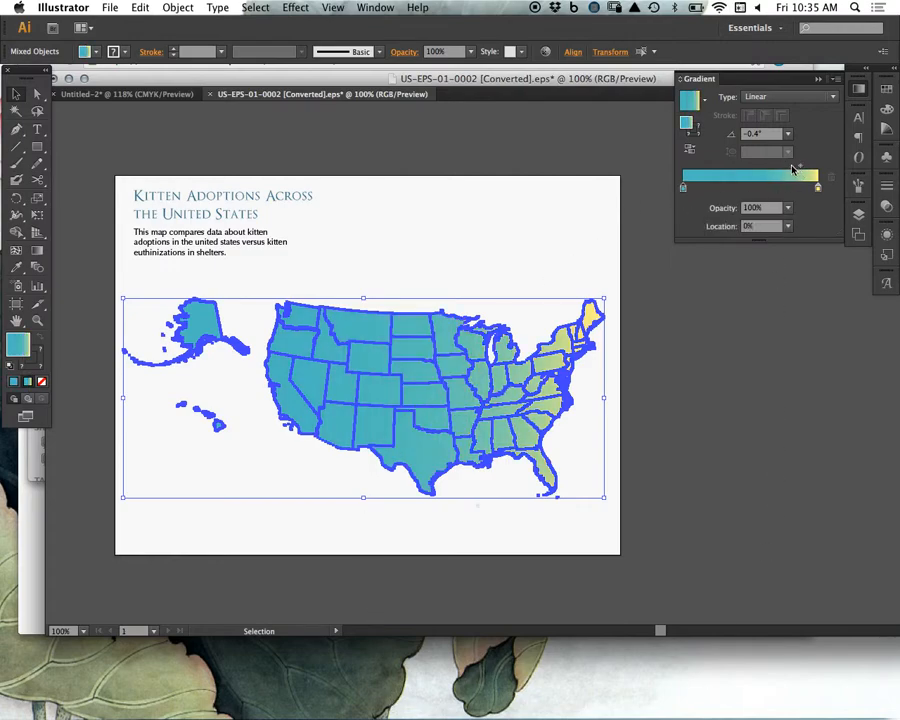
pyautogui.moveTo(797, 168); pyautogui.dragTo(773, 168)
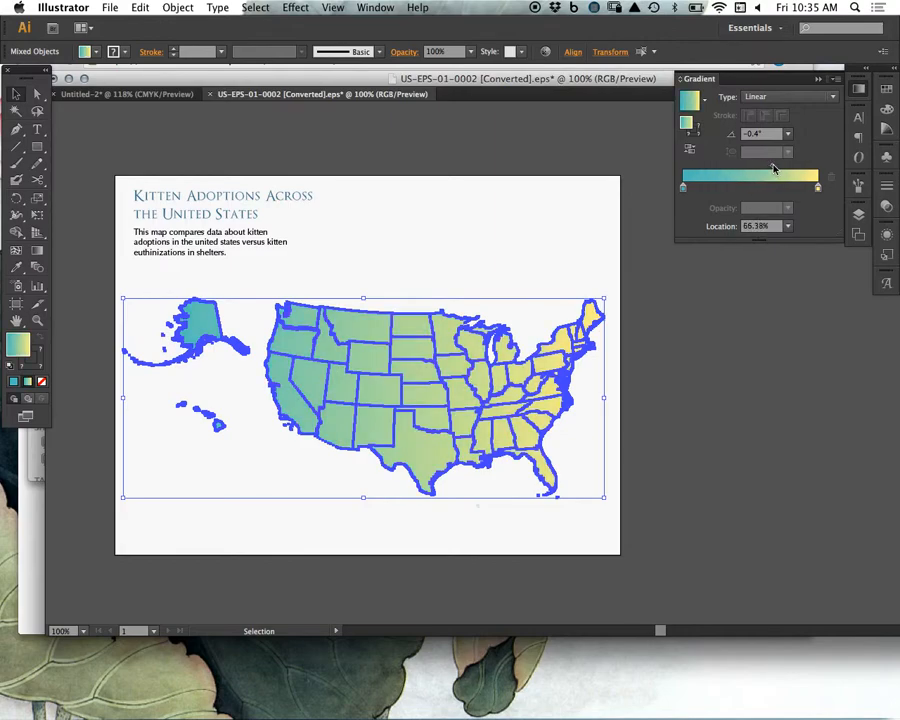
pyautogui.click(685, 422)
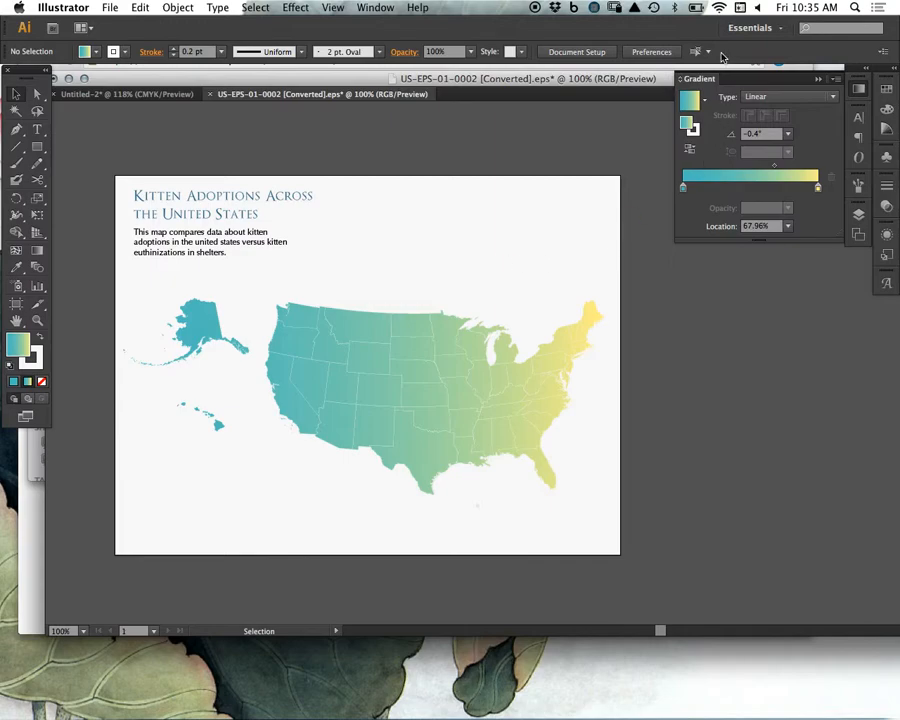
pyautogui.click(705, 101)
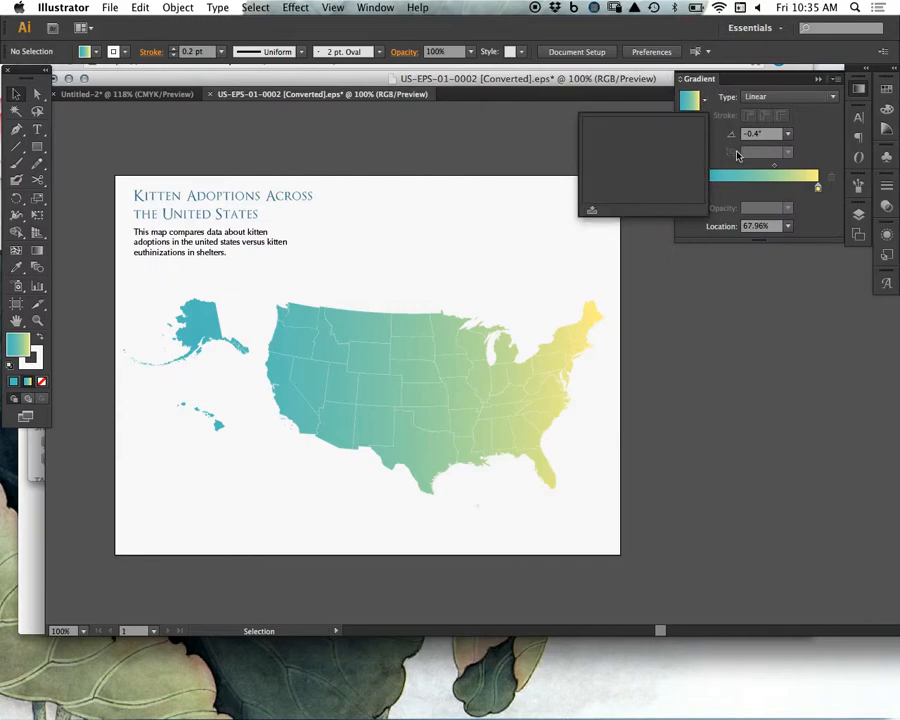
pyautogui.click(738, 155)
pyautogui.press('m')
pyautogui.press('v')
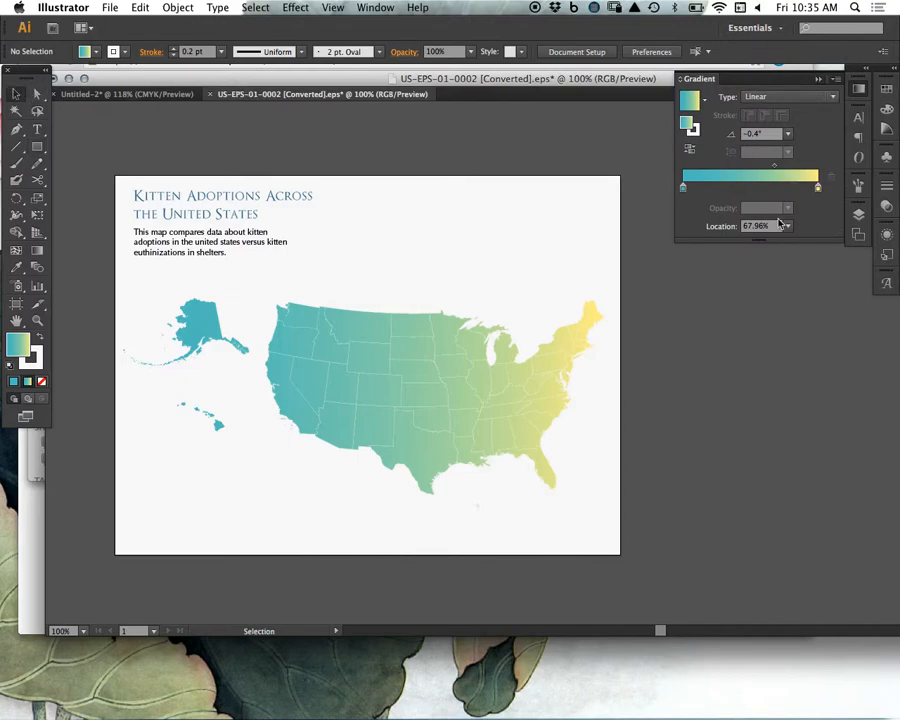
pyautogui.click(817, 80)
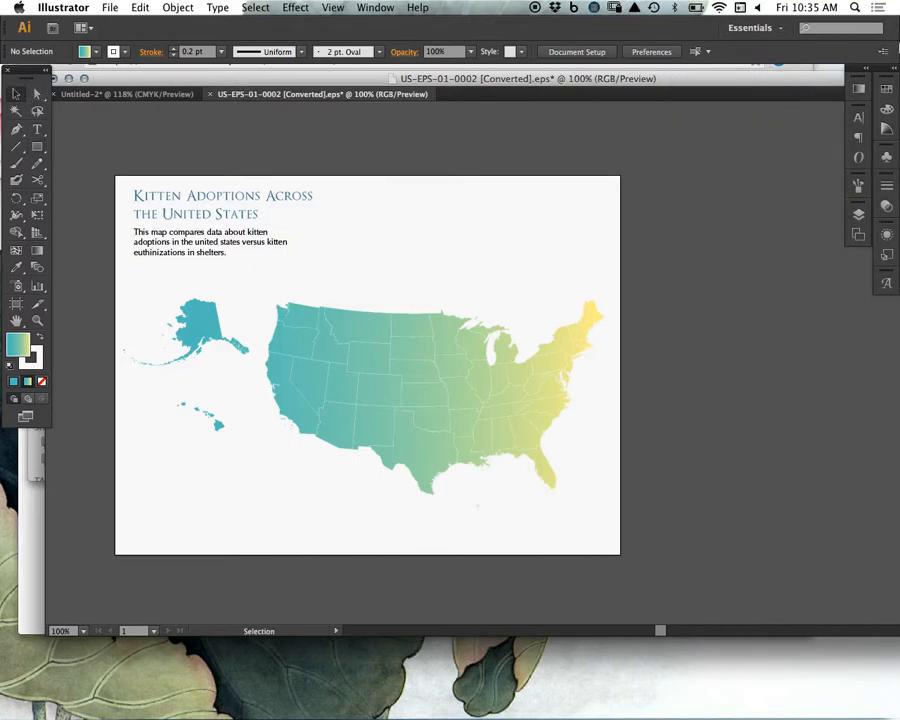
pyautogui.click(859, 89)
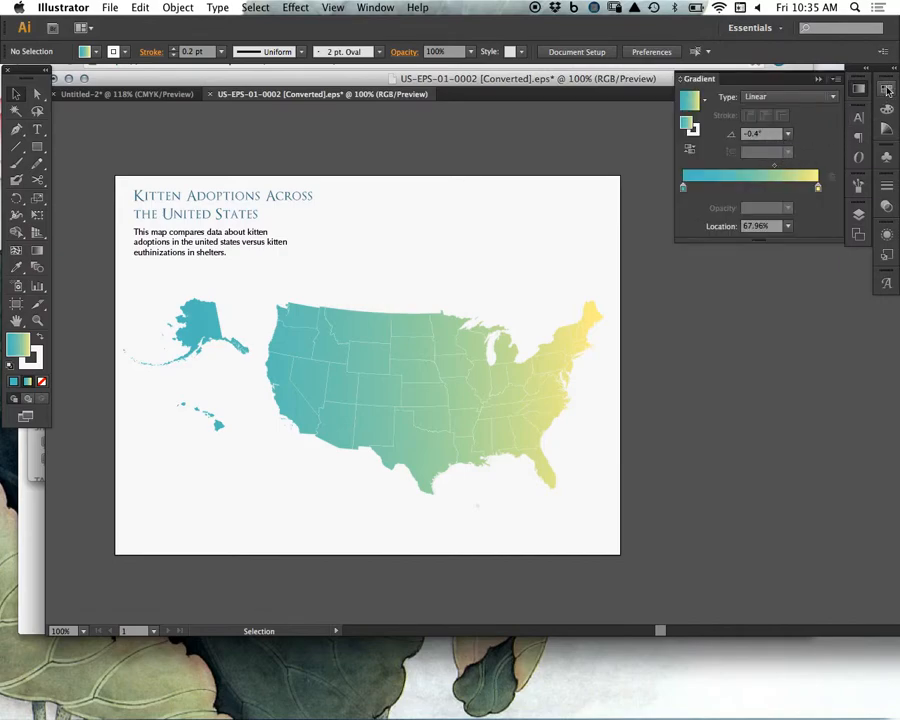
# Step: Draw a rectangle filled with the dark blue swatch above the map, beside the title text
pyautogui.click(886, 90)
pyautogui.click(730, 96)
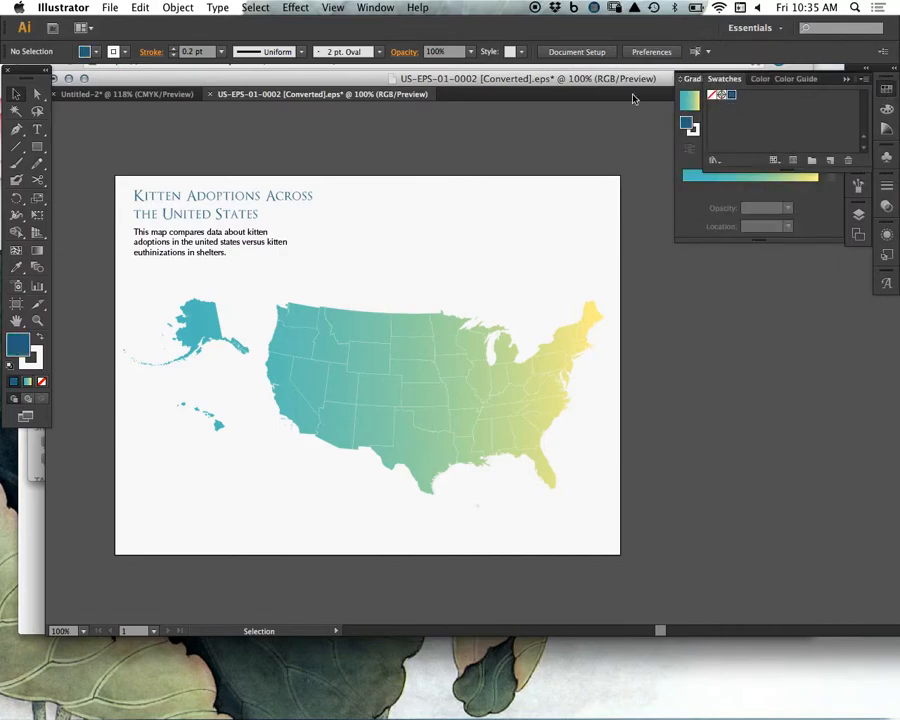
pyautogui.click(836, 80)
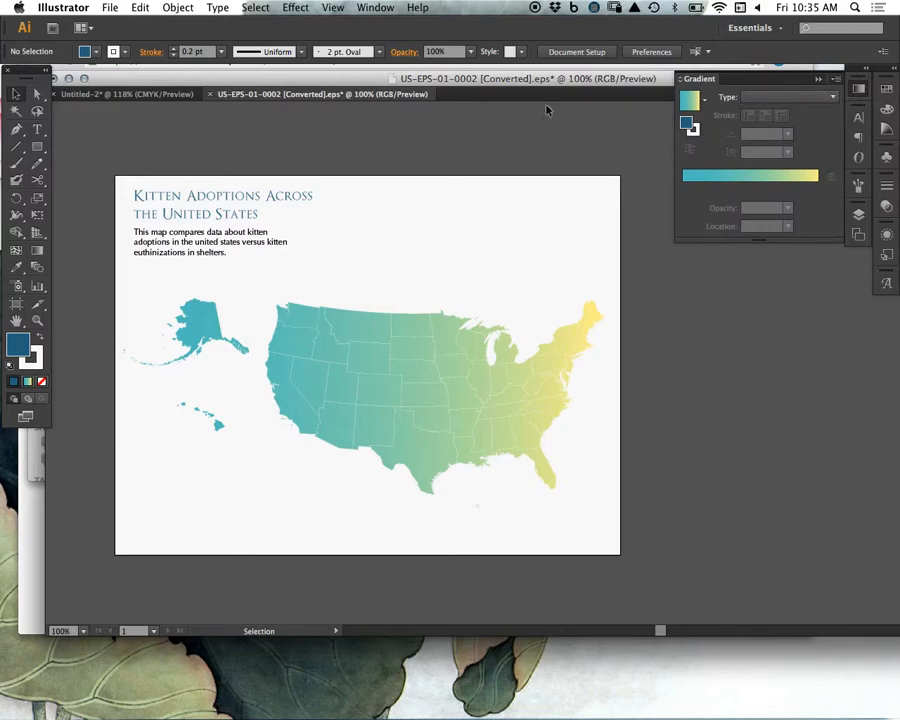
pyautogui.click(819, 80)
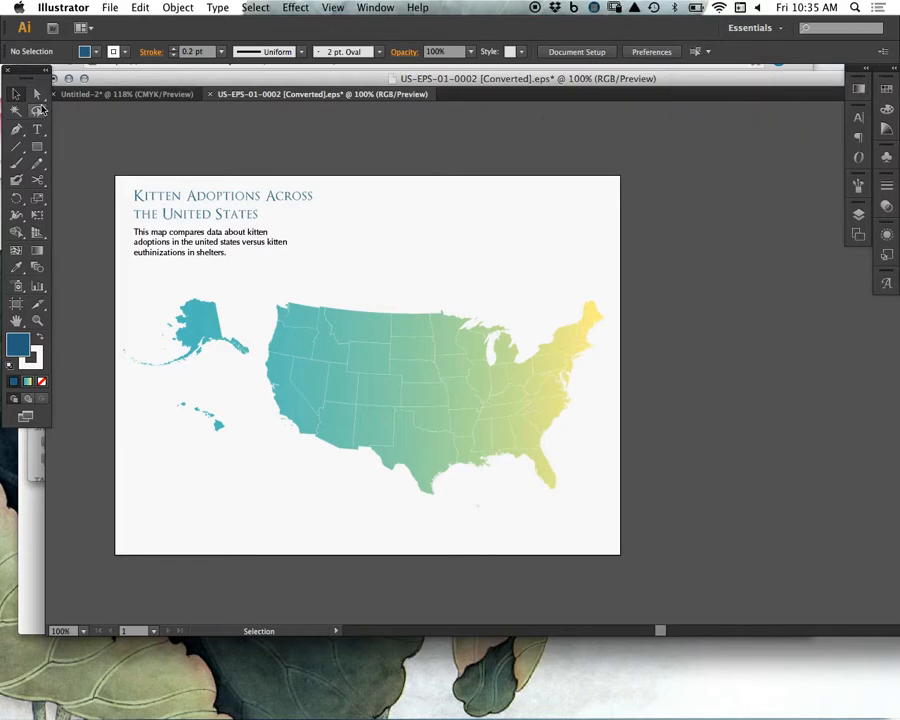
pyautogui.click(37, 146)
pyautogui.moveTo(369, 192); pyautogui.dragTo(473, 262)
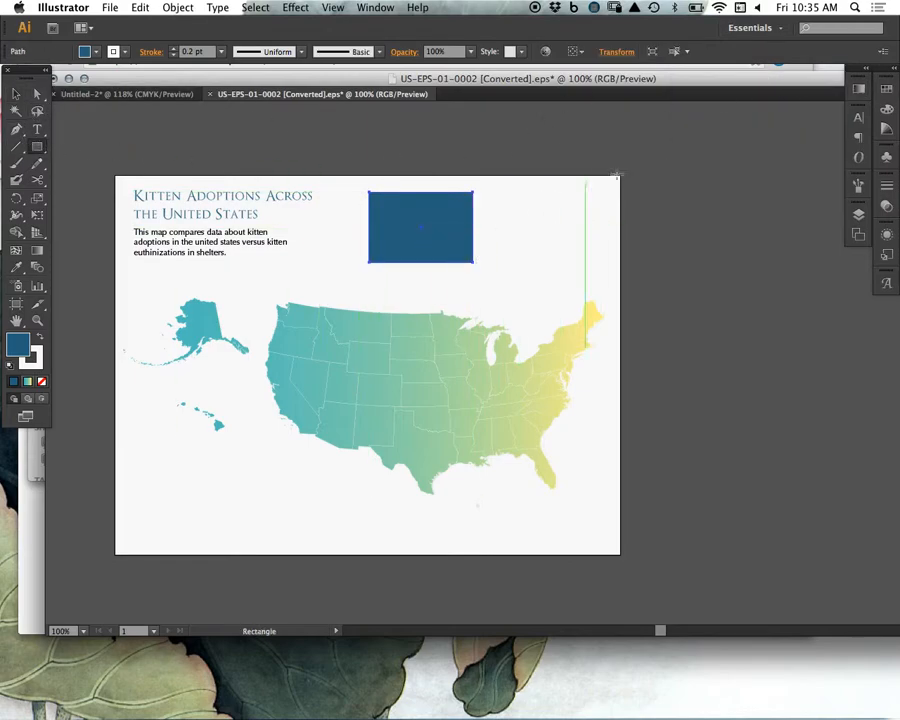
# Step: Fill the rectangle with the teal-to-yellow linear gradient and check the list of saved gradients
pyautogui.click(858, 88)
pyautogui.click(716, 184)
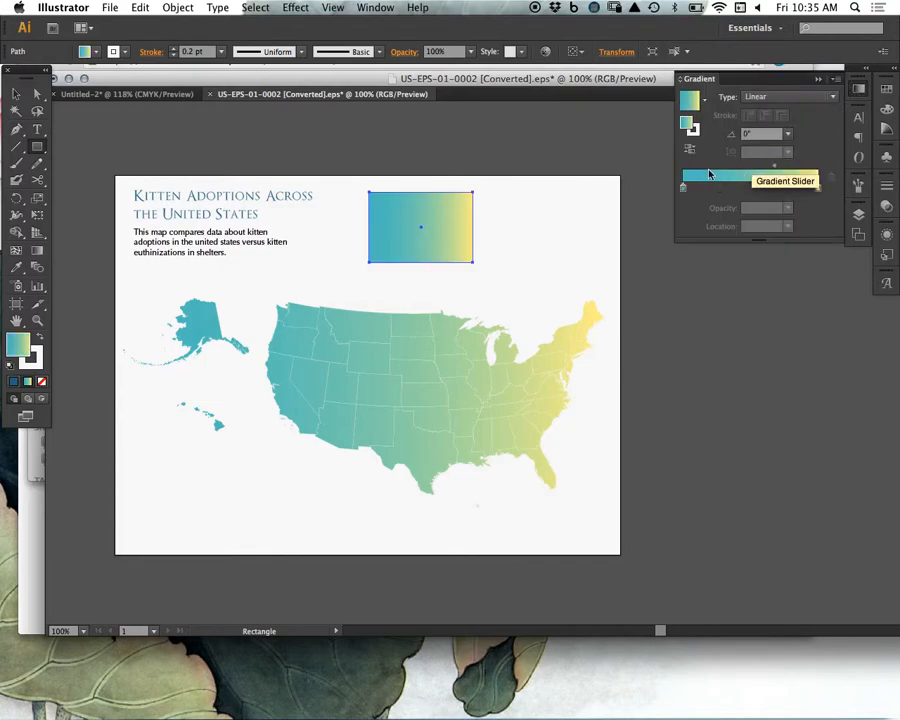
pyautogui.click(702, 101)
pyautogui.click(705, 101)
pyautogui.click(708, 103)
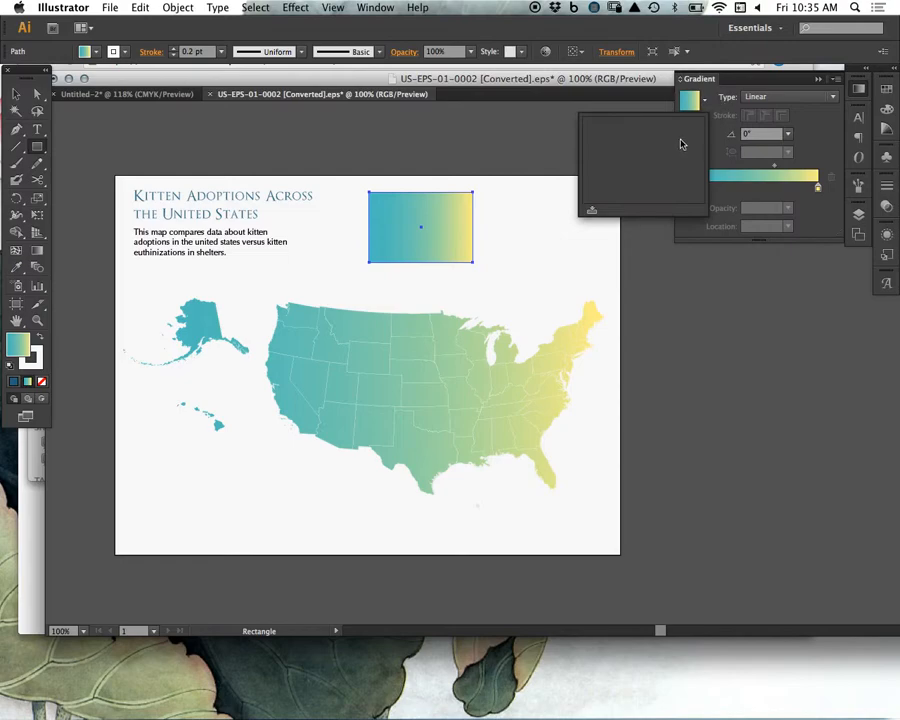
pyautogui.click(705, 103)
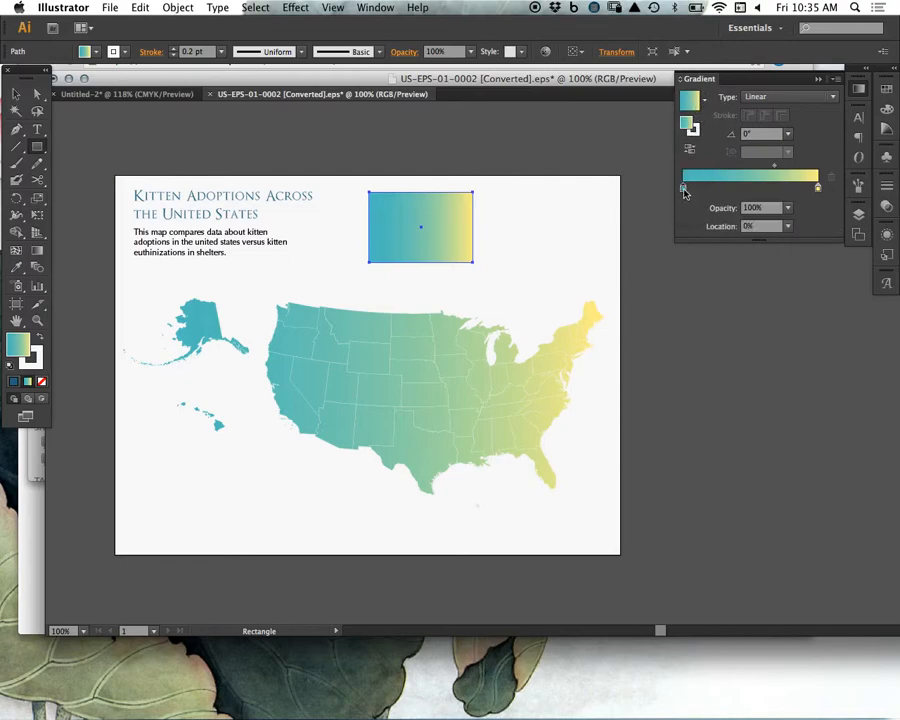
# Step: Recolour the rectangle's gradient with black at its start stop and white at its end stop
pyautogui.doubleClick(683, 187)
pyautogui.click(660, 311)
pyautogui.doubleClick(818, 188)
pyautogui.press('Escape')
pyautogui.doubleClick(818, 188)
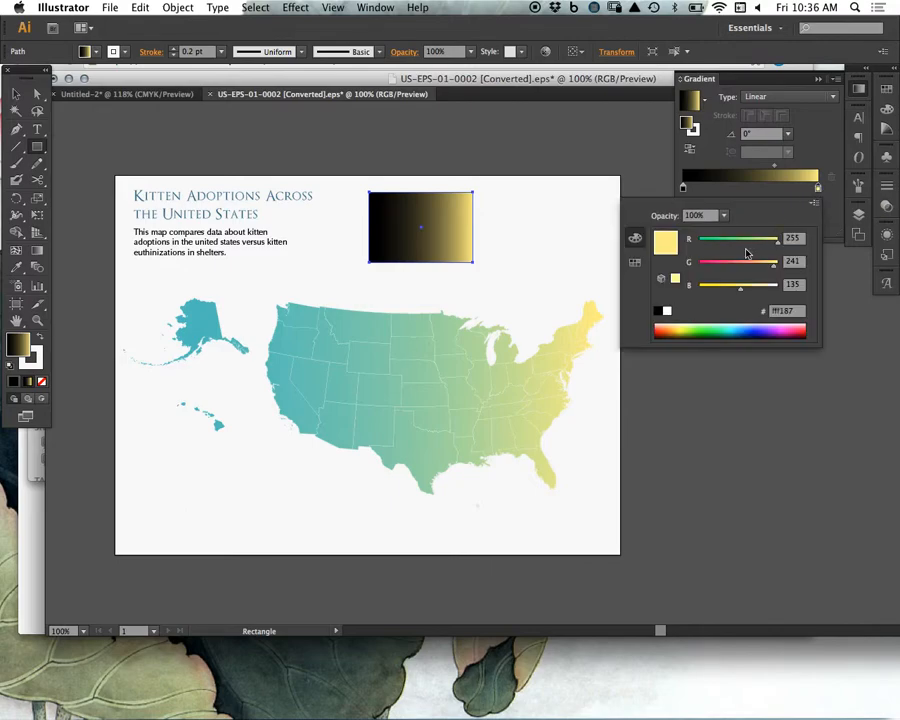
pyautogui.click(670, 312)
pyautogui.press('Escape')
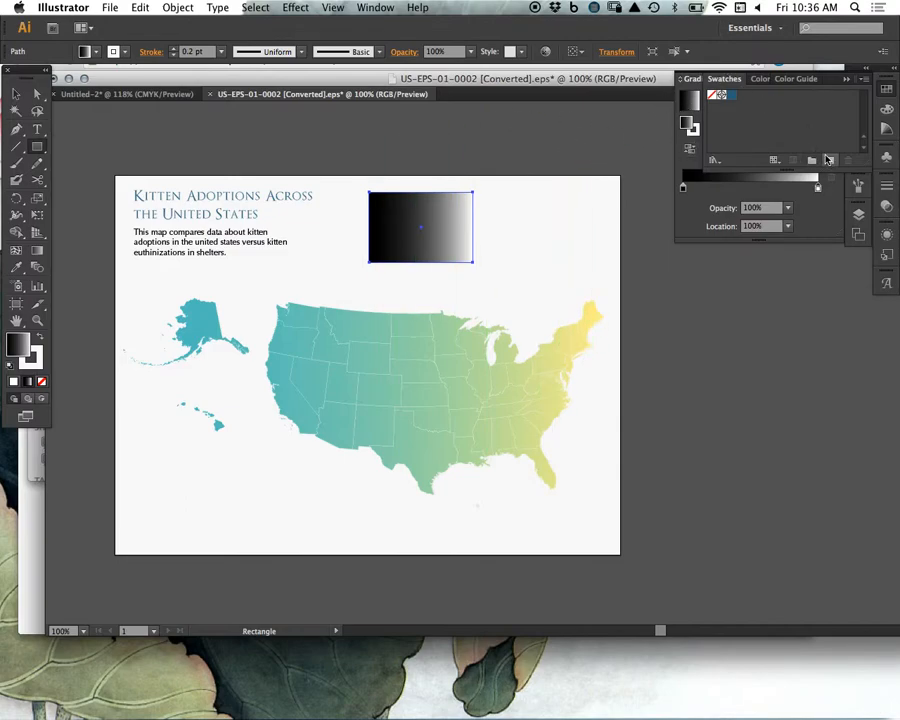
# Step: Fill the rectangle with the dark blue swatch and change that fill to a bright magenta in the Color Picker
pyautogui.click(729, 95)
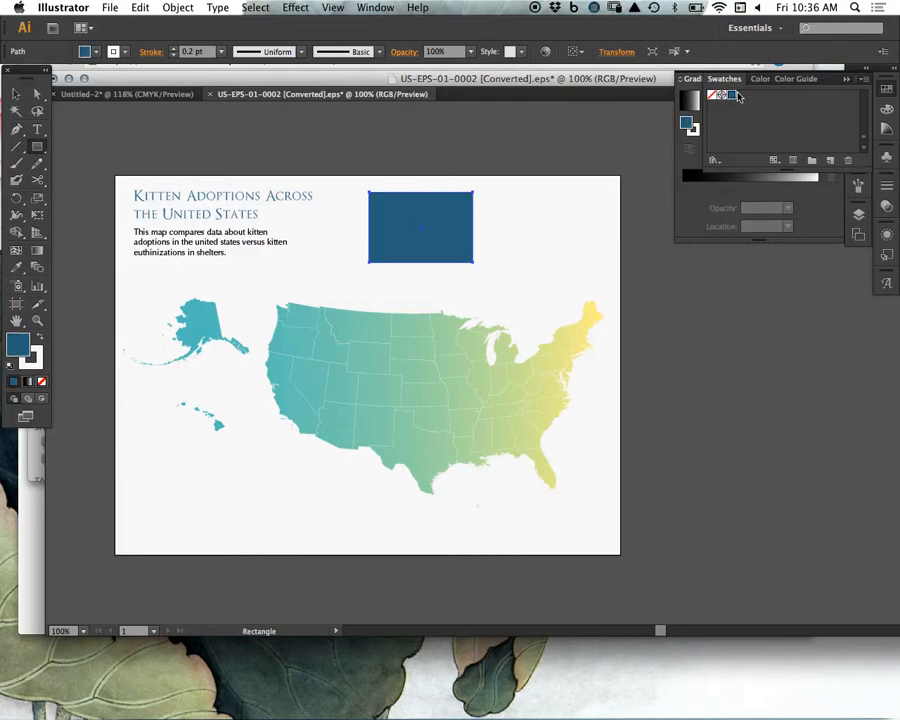
pyautogui.doubleClick(24, 349)
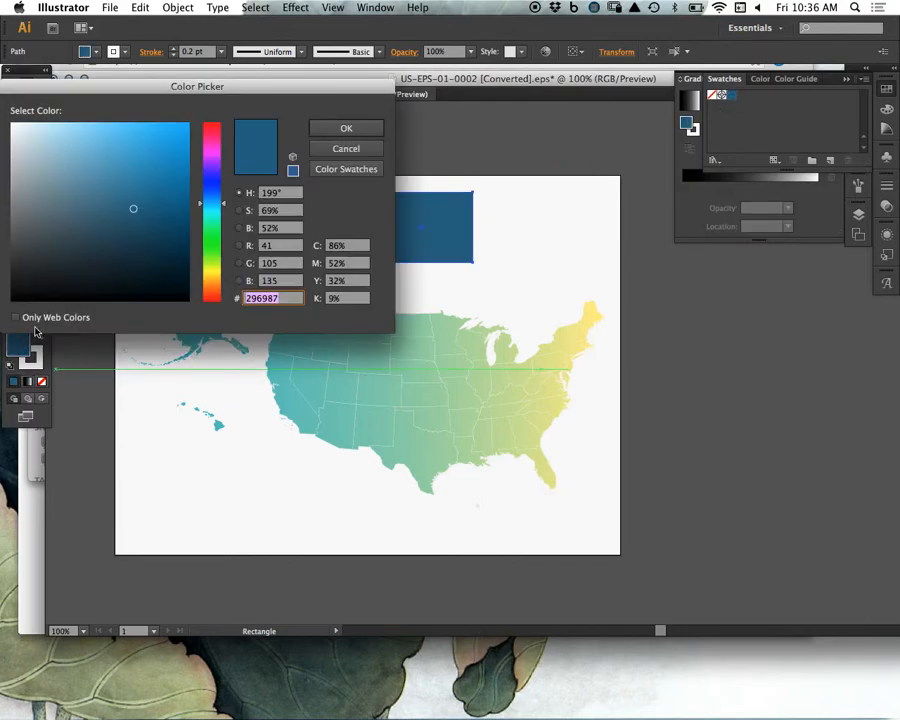
pyautogui.moveTo(156, 198); pyautogui.dragTo(180, 160)
pyautogui.click(211, 143)
pyautogui.click(346, 128)
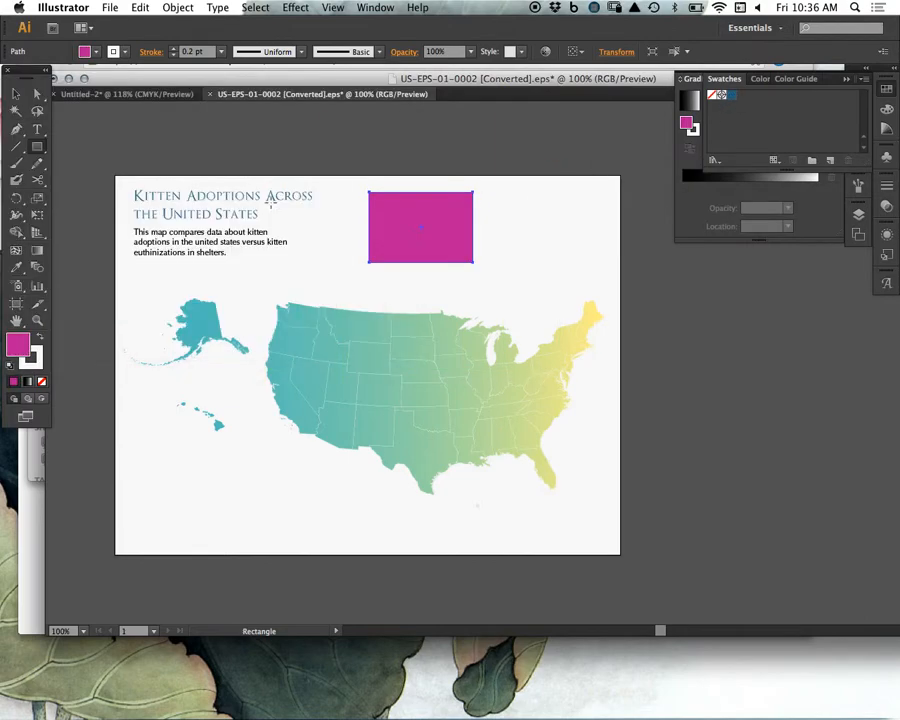
# Step: Save the magenta fill as a new swatch
pyautogui.click(375, 7)
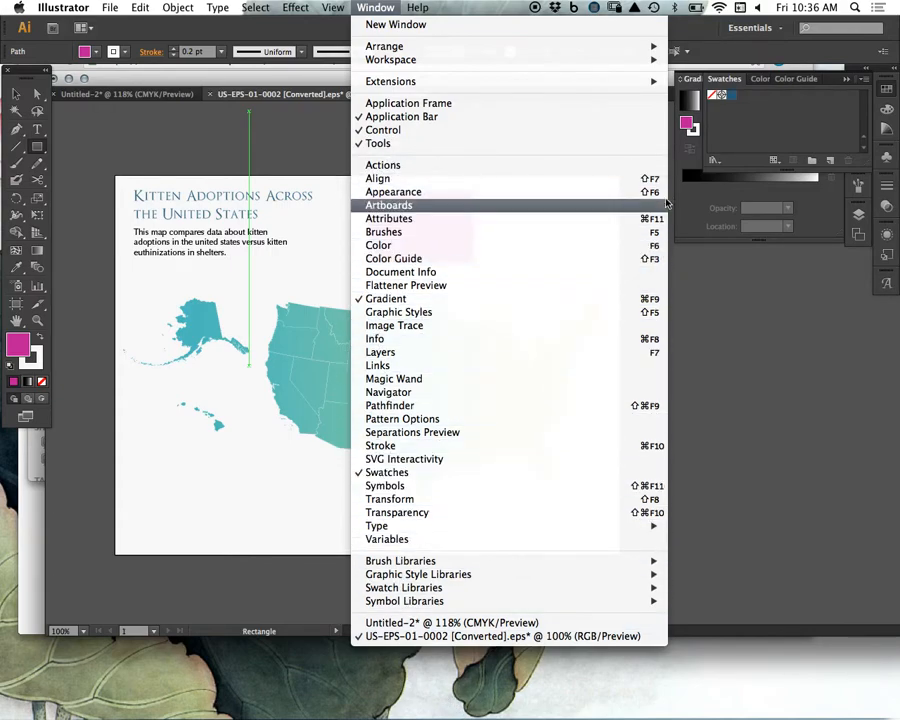
pyautogui.click(23, 352)
pyautogui.moveTo(23, 352); pyautogui.dragTo(754, 132)
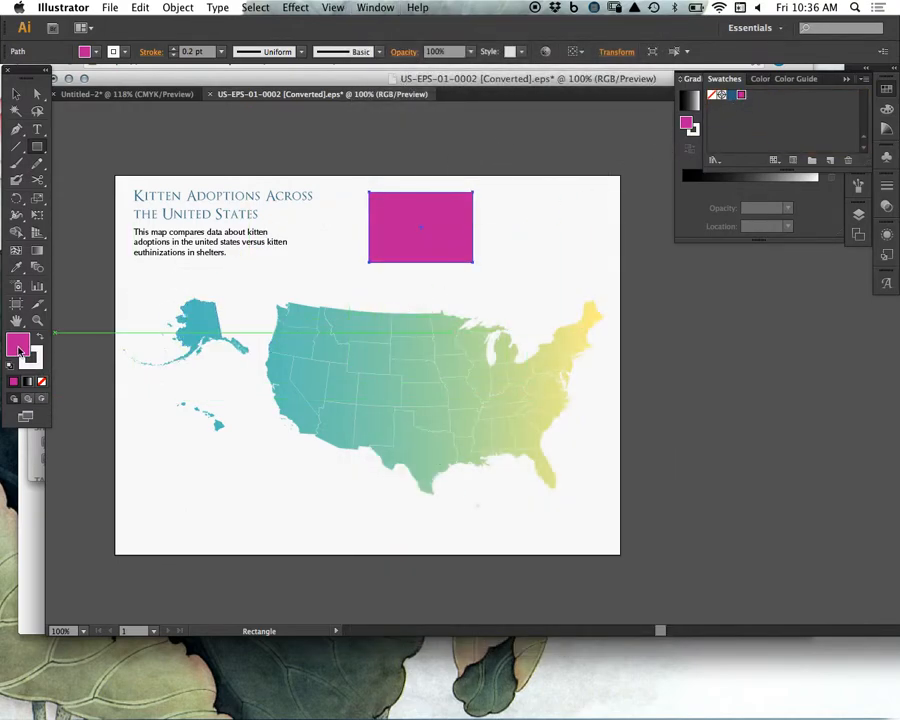
# Step: Change the rectangle's fill to yellow e8d236 and save that colour as a new swatch
pyautogui.doubleClick(23, 350)
pyautogui.moveTo(220, 271); pyautogui.dragTo(214, 276)
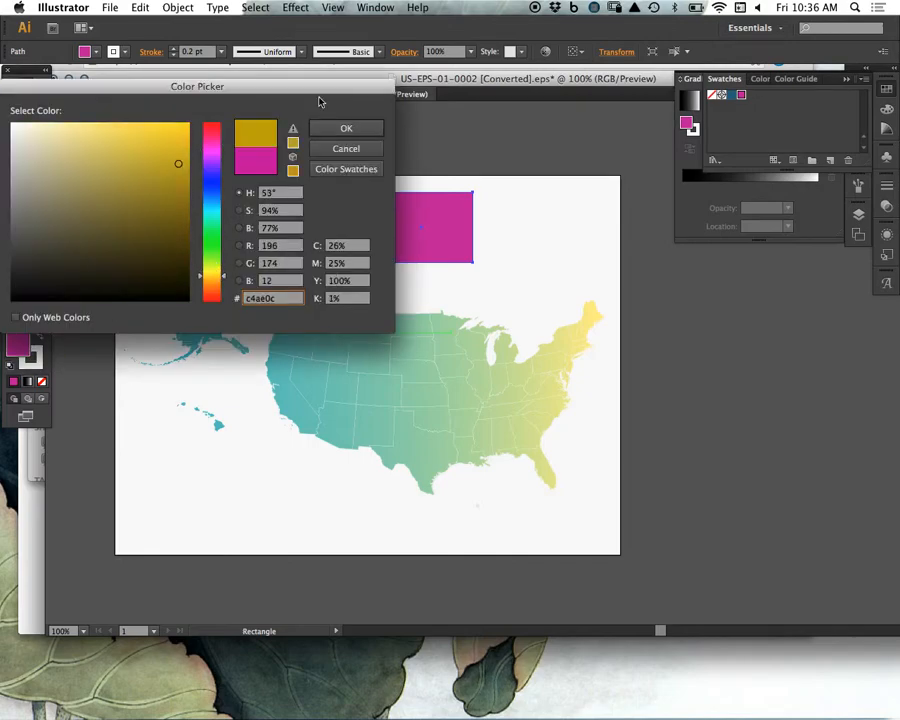
pyautogui.click(148, 138)
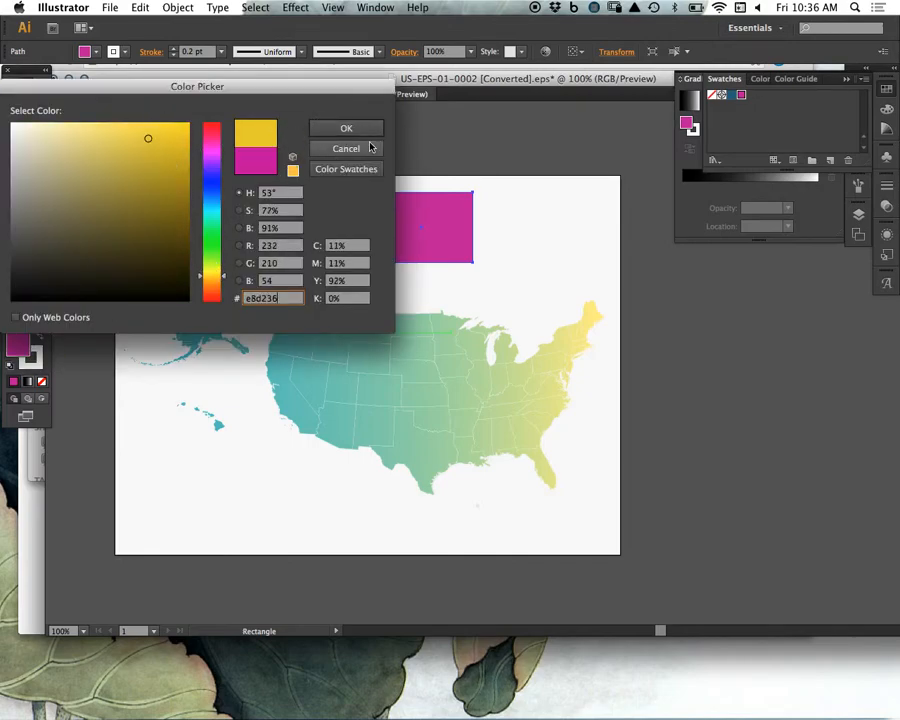
pyautogui.click(346, 129)
pyautogui.moveTo(20, 347); pyautogui.dragTo(752, 111)
# Step: Fill the rectangle with the black-to-white gradient and set its start stop to the yellow swatch
pyautogui.click(700, 224)
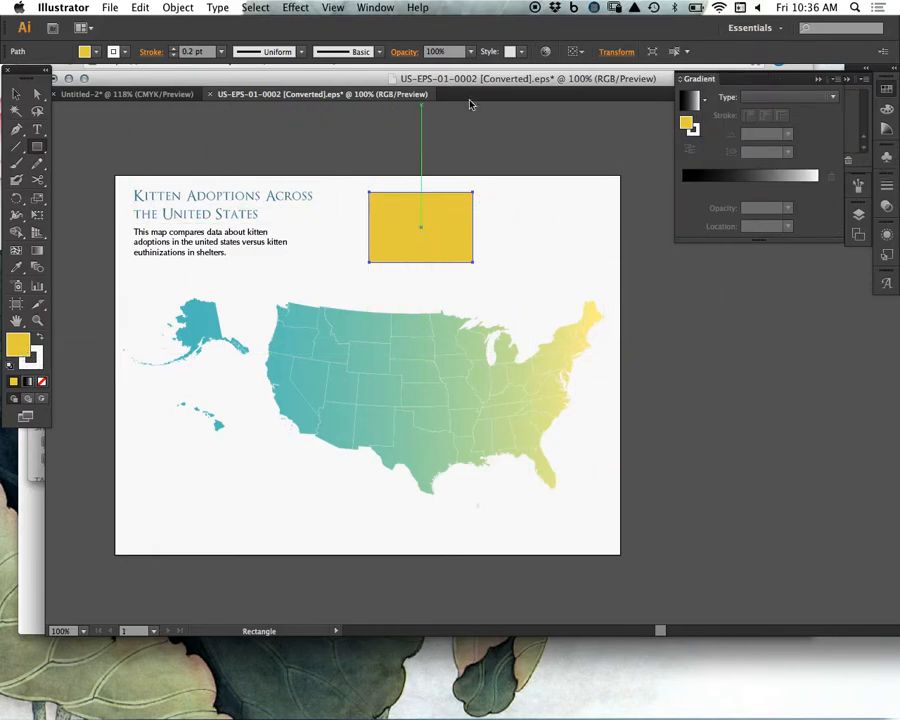
pyautogui.click(689, 101)
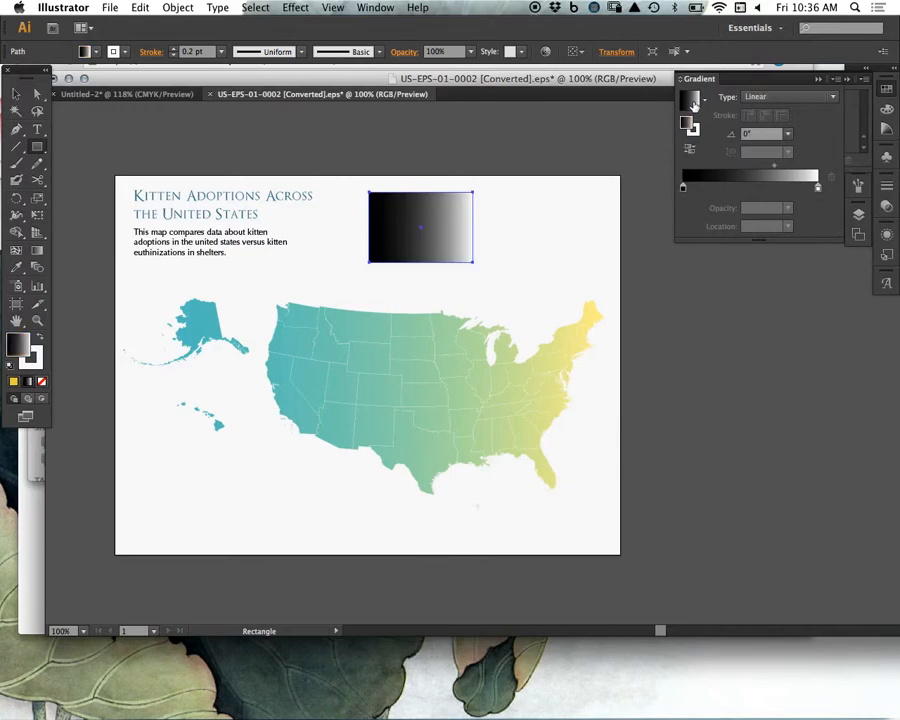
pyautogui.doubleClick(684, 191)
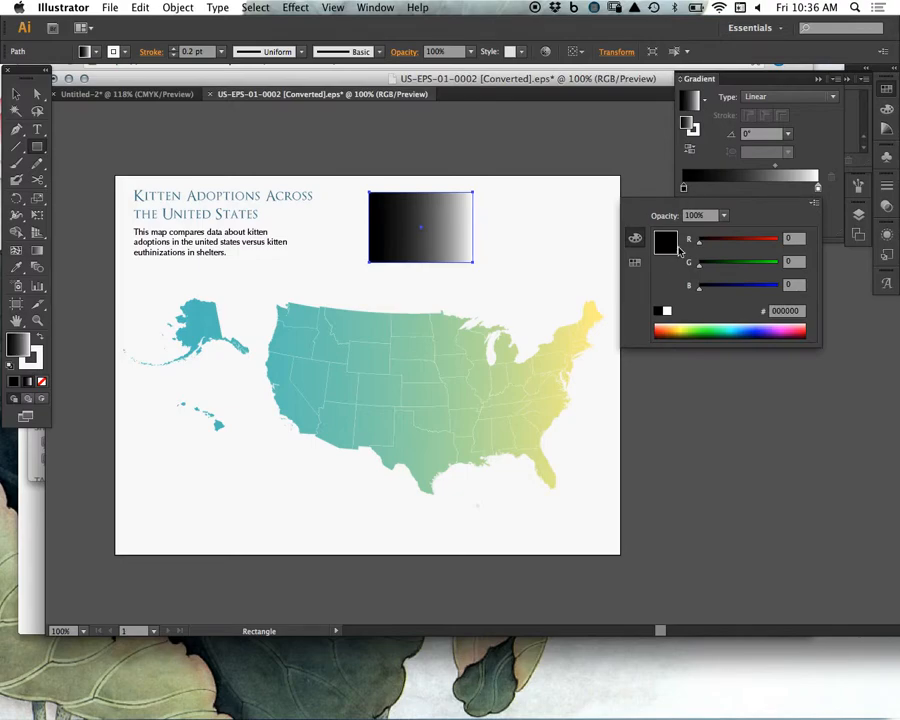
pyautogui.click(634, 262)
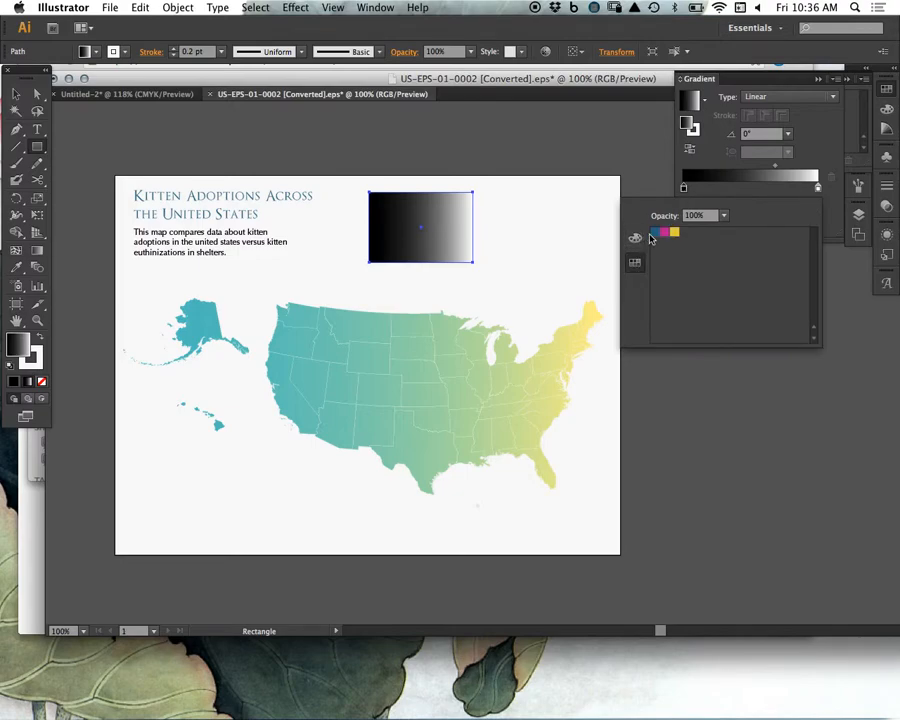
pyautogui.click(674, 233)
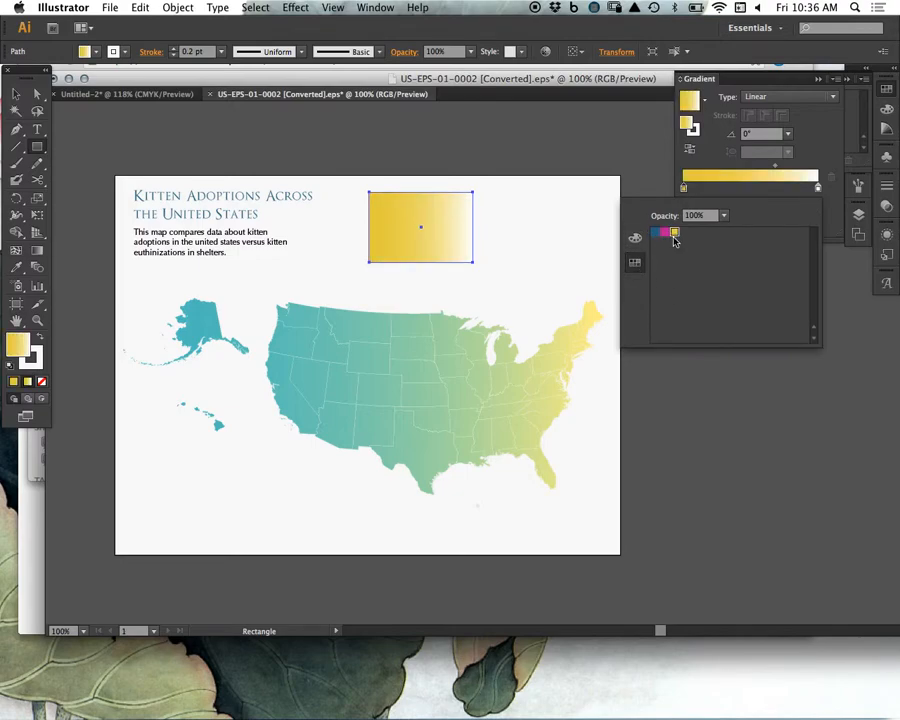
# Step: Reset the gradient's start stop to black using the RGB colour controls
pyautogui.click(634, 238)
pyautogui.moveTo(770, 240); pyautogui.dragTo(691, 244)
pyautogui.click(663, 311)
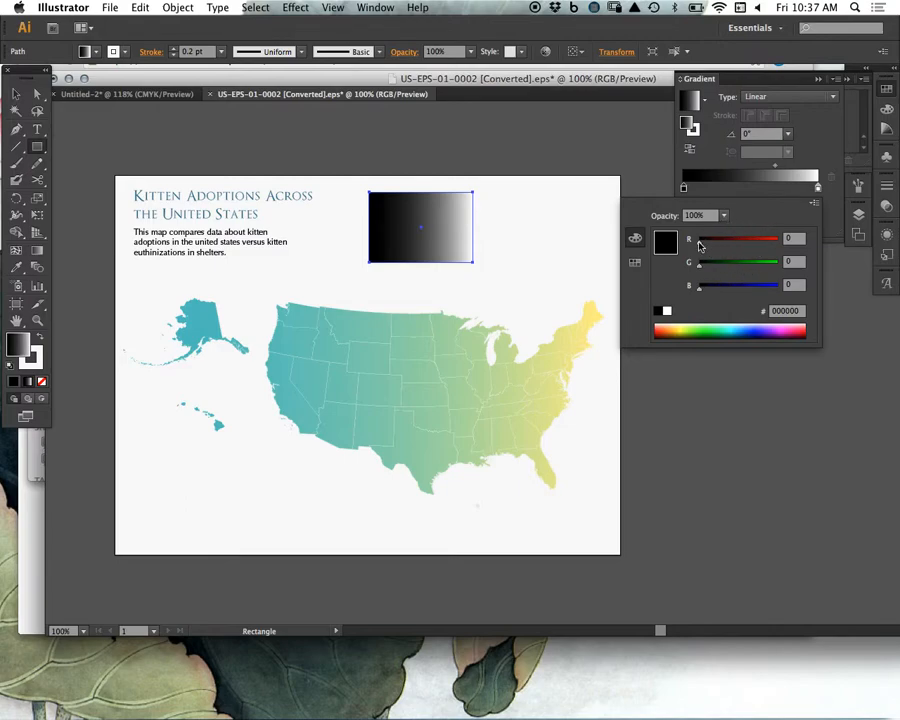
# Step: Set the gradient's start stop to the yellow swatch and adjust it to a green of RGB 128, 210, 154
pyautogui.click(636, 261)
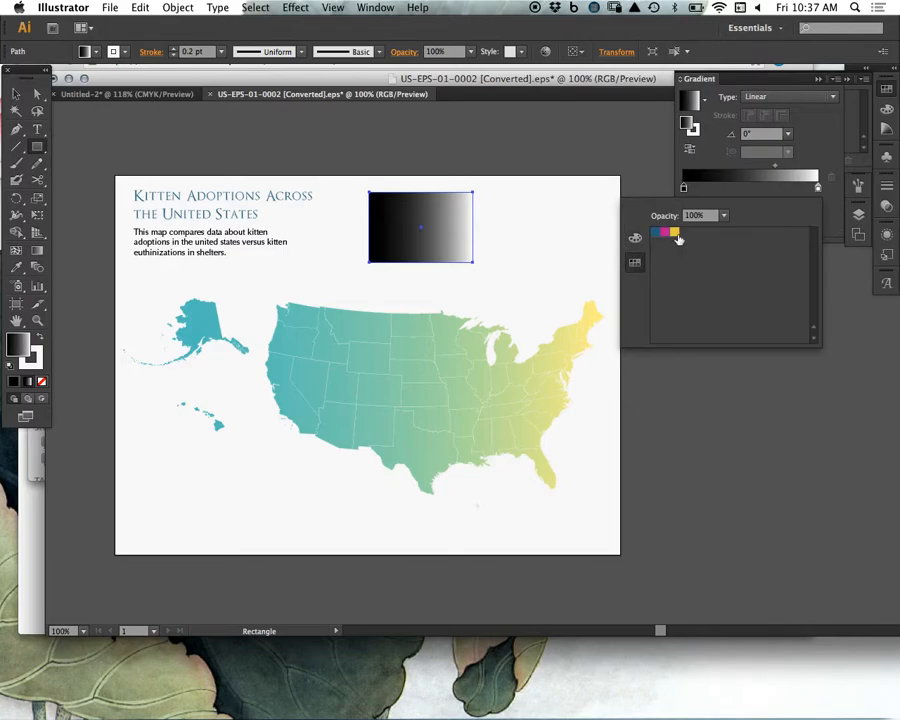
pyautogui.click(673, 233)
pyautogui.click(634, 237)
pyautogui.moveTo(770, 241); pyautogui.dragTo(738, 241)
pyautogui.moveTo(733, 288); pyautogui.dragTo(736, 285)
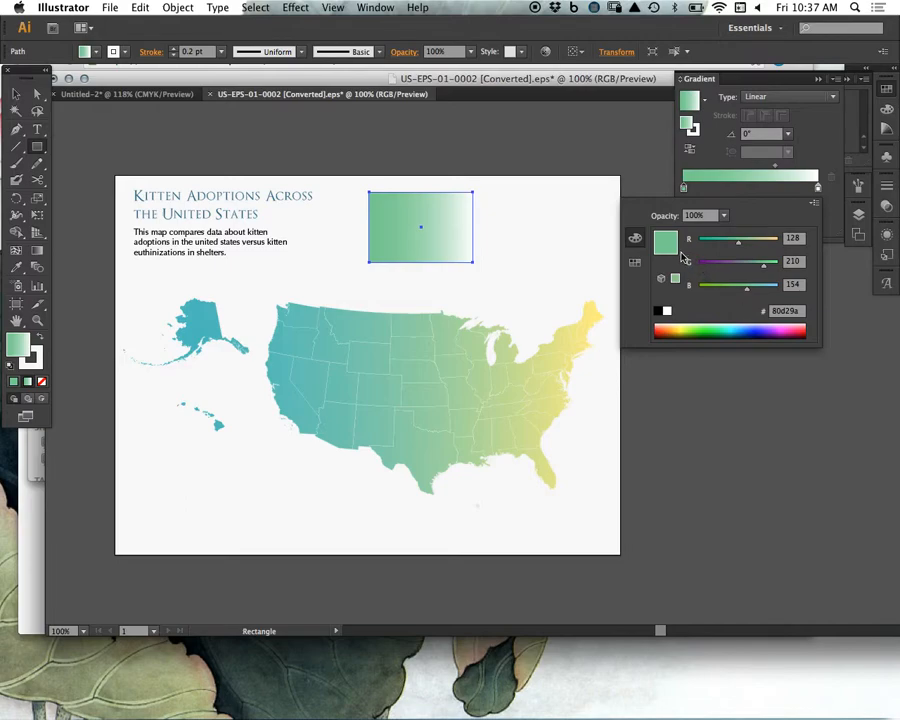
pyautogui.click(821, 149)
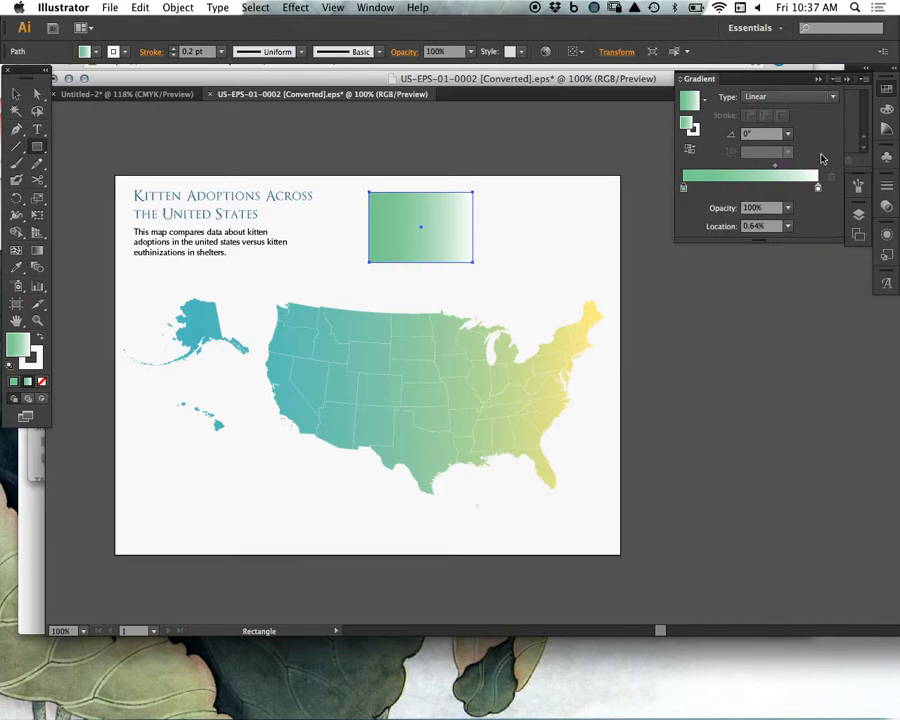
# Step: Change the gradient's white end stop to bright cyan by lowering its red value
pyautogui.doubleClick(818, 189)
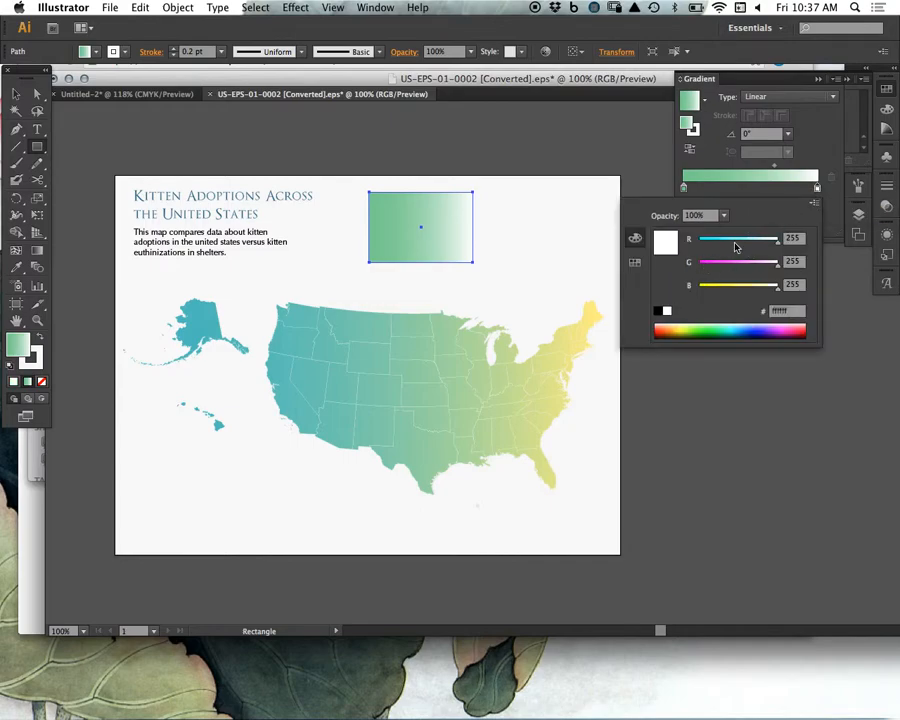
pyautogui.moveTo(736, 243); pyautogui.dragTo(700, 243)
pyautogui.click(816, 151)
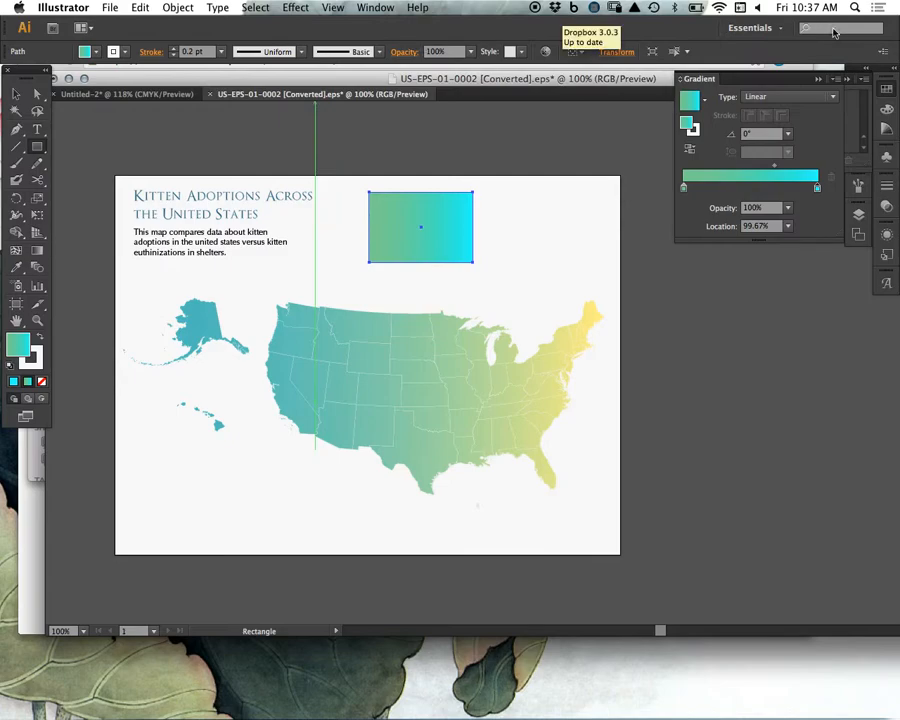
# Step: Save the rectangle's green-to-cyan gradient as a new swatch and collapse the colour panels
pyautogui.click(886, 88)
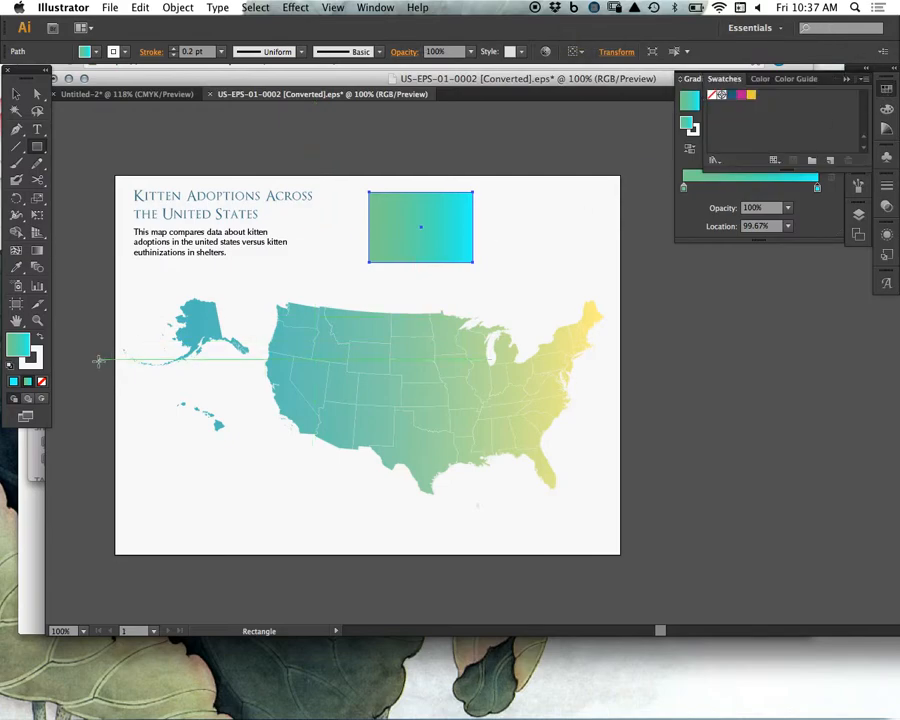
pyautogui.moveTo(100, 305); pyautogui.dragTo(772, 118)
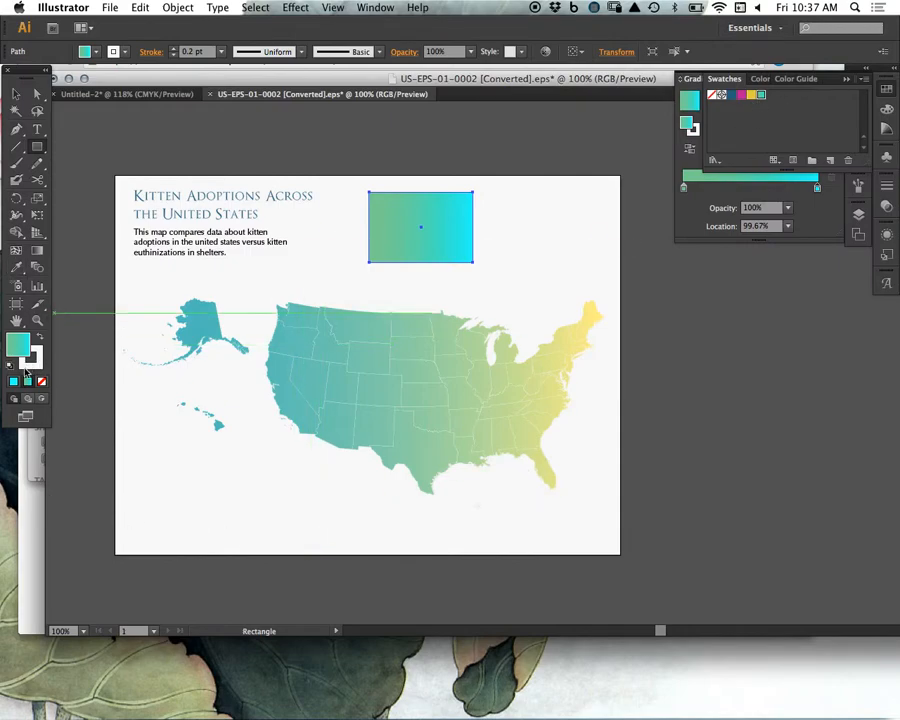
pyautogui.click(846, 80)
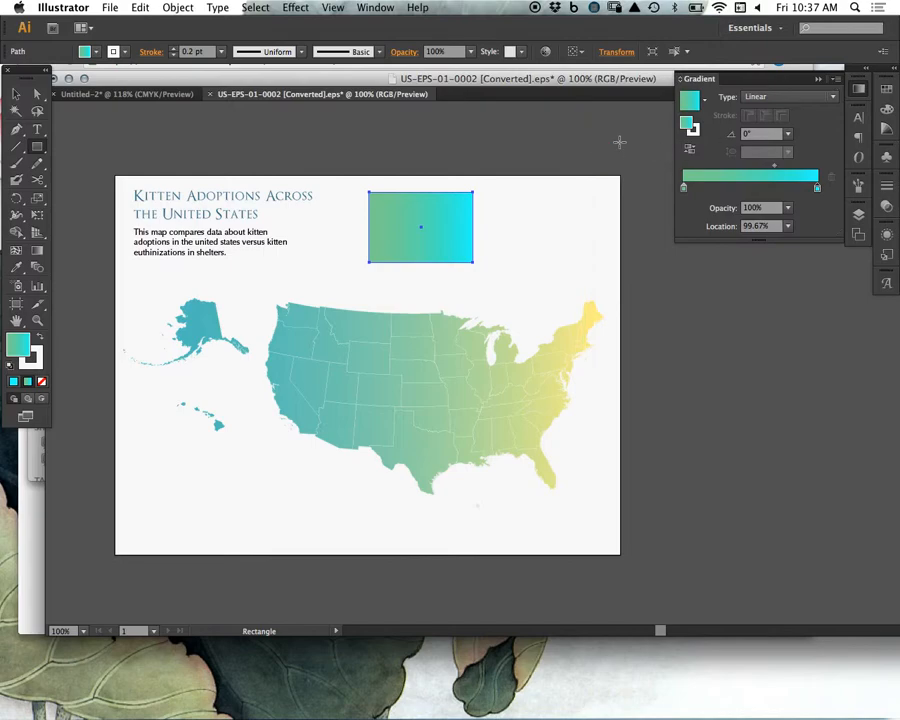
pyautogui.click(829, 80)
# Step: Delete the gradient-filled rectangle beside the title
pyautogui.press('v')
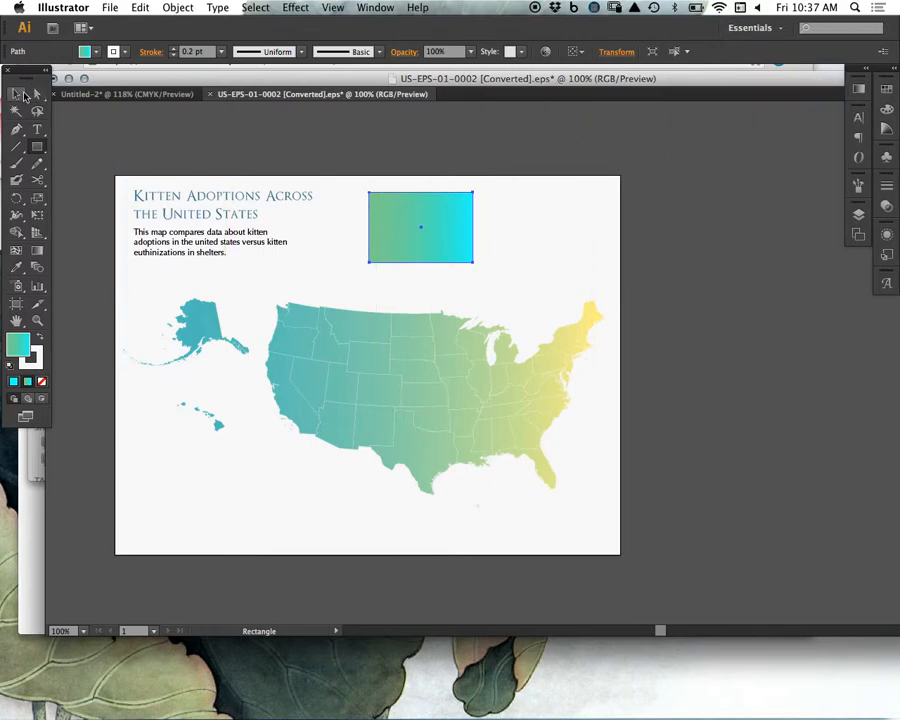
pyautogui.moveTo(473, 229); pyautogui.dragTo(556, 215)
pyautogui.press('Delete')
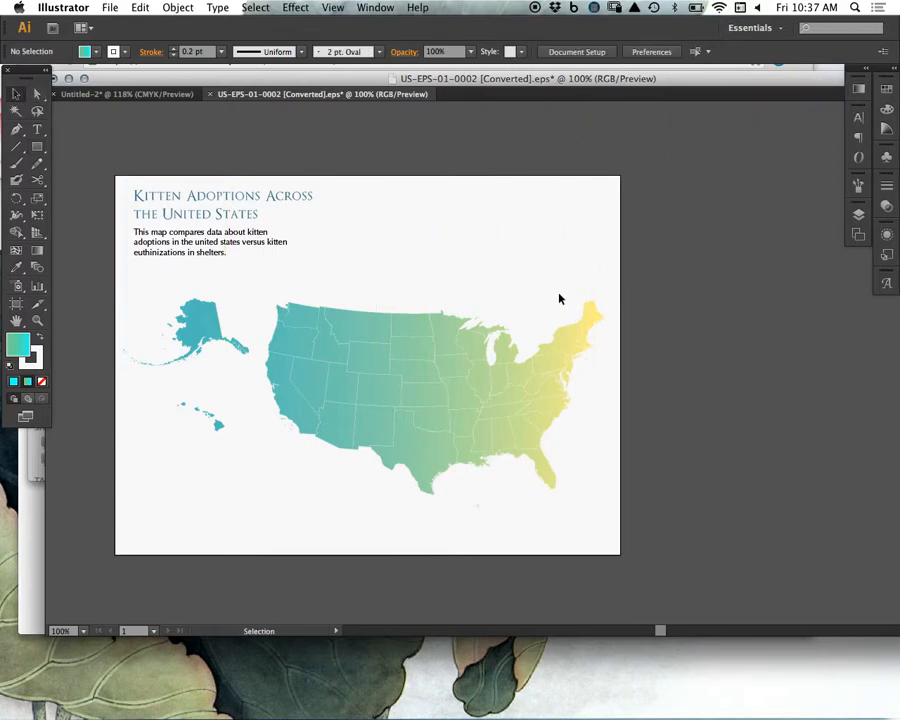
# Step: Select all the states, including Alaska and Hawaii, and fill them with the green-to-cyan gradient swatch
pyautogui.moveTo(630, 281); pyautogui.dragTo(220, 437)
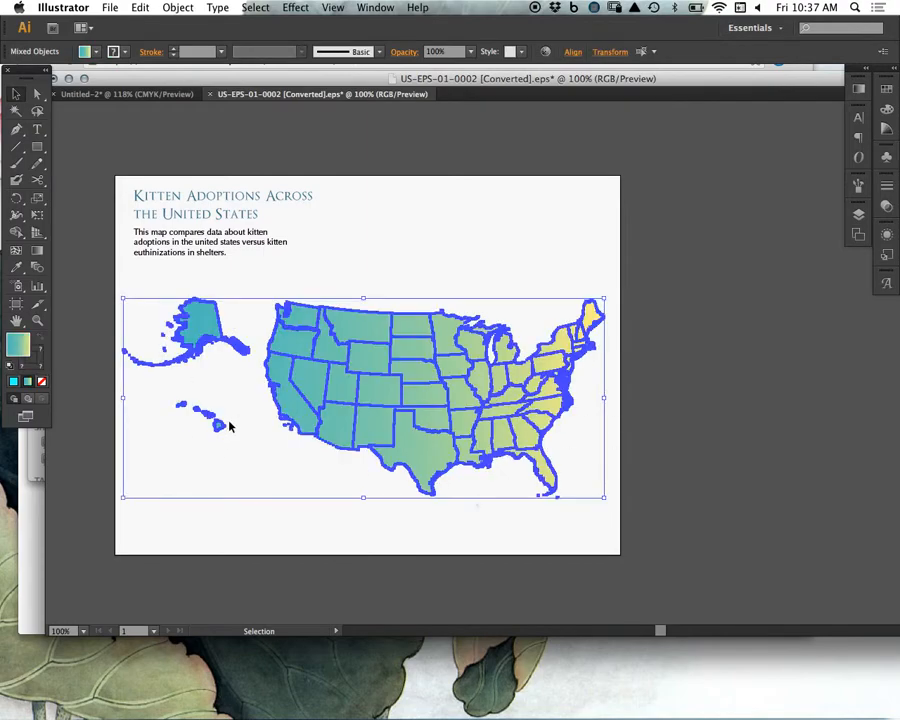
pyautogui.doubleClick(24, 344)
pyautogui.click(348, 124)
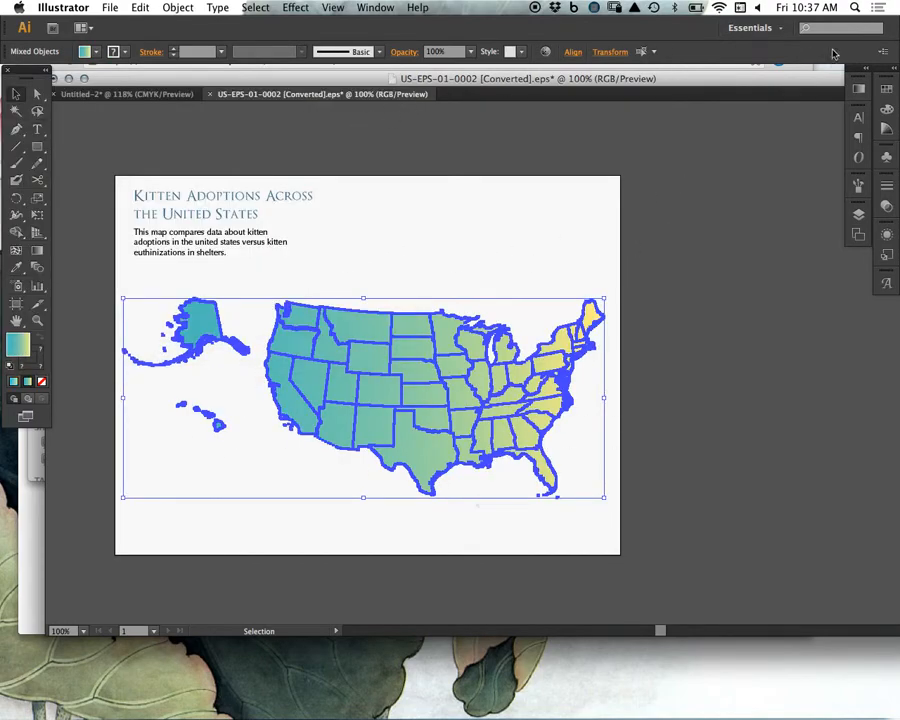
pyautogui.click(887, 89)
pyautogui.doubleClick(762, 97)
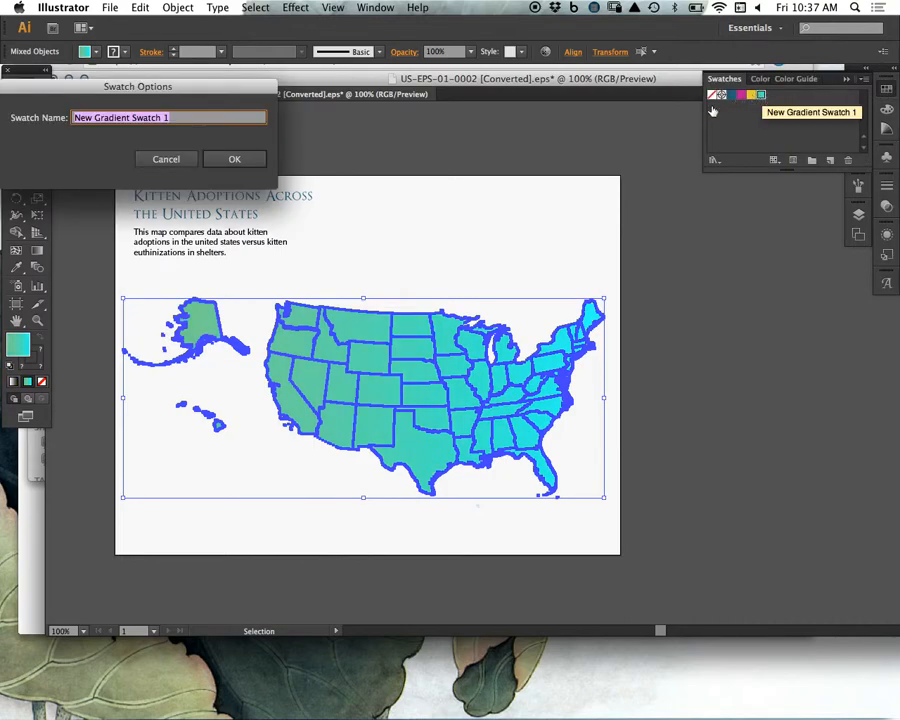
pyautogui.click(184, 162)
# Step: Select Maine and check the options of the green-to-cyan gradient swatch, keeping its name
pyautogui.click(659, 201)
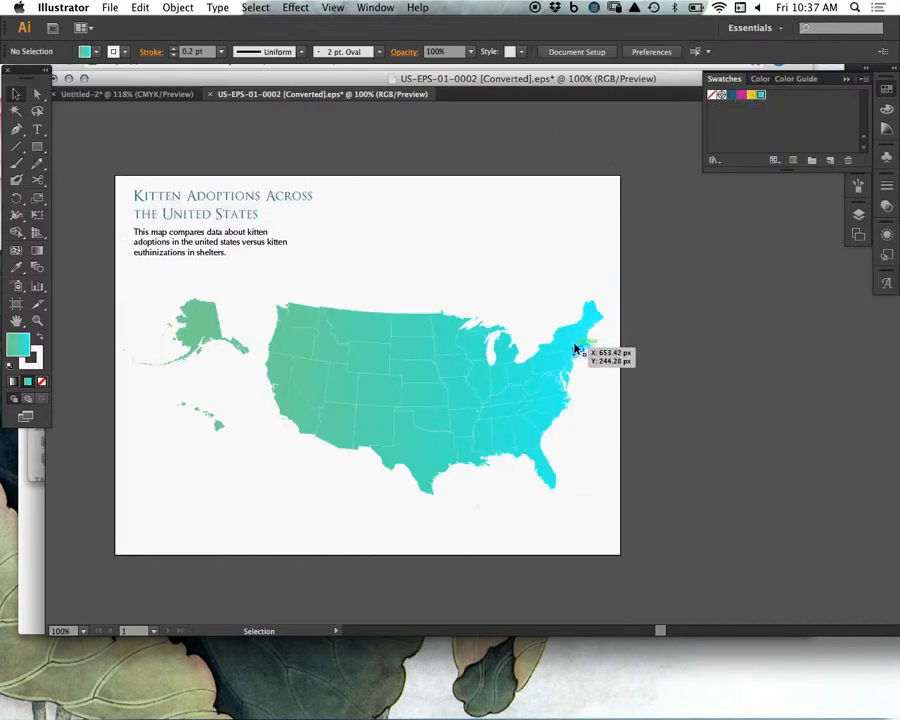
pyautogui.click(590, 320)
pyautogui.doubleClick(761, 97)
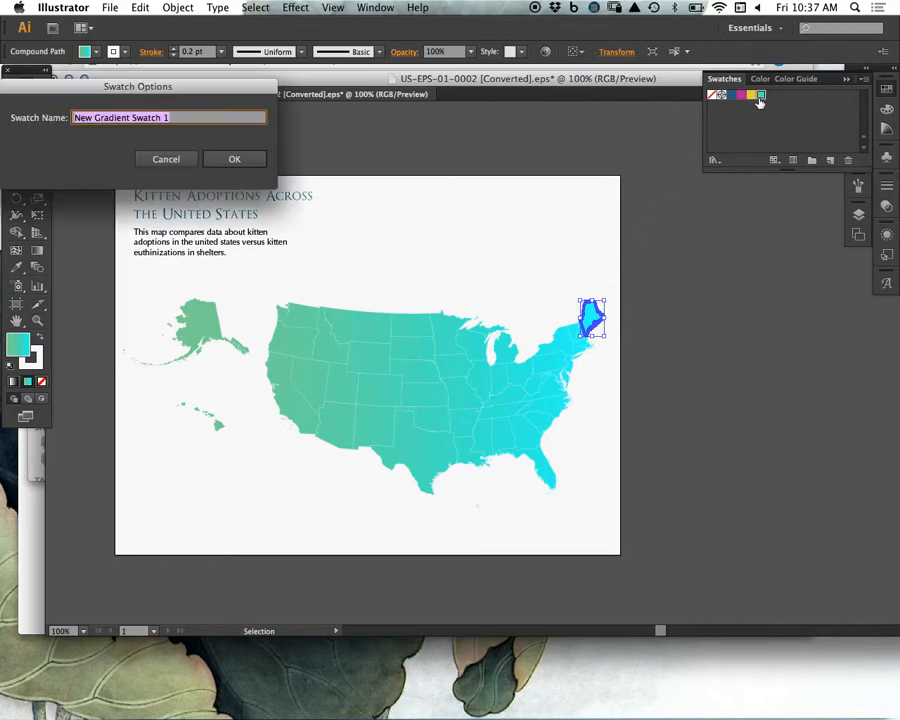
pyautogui.click(235, 159)
# Step: Select all the states of the map again, from Alaska to the East Coast
pyautogui.click(480, 255)
pyautogui.moveTo(640, 270); pyautogui.dragTo(122, 328)
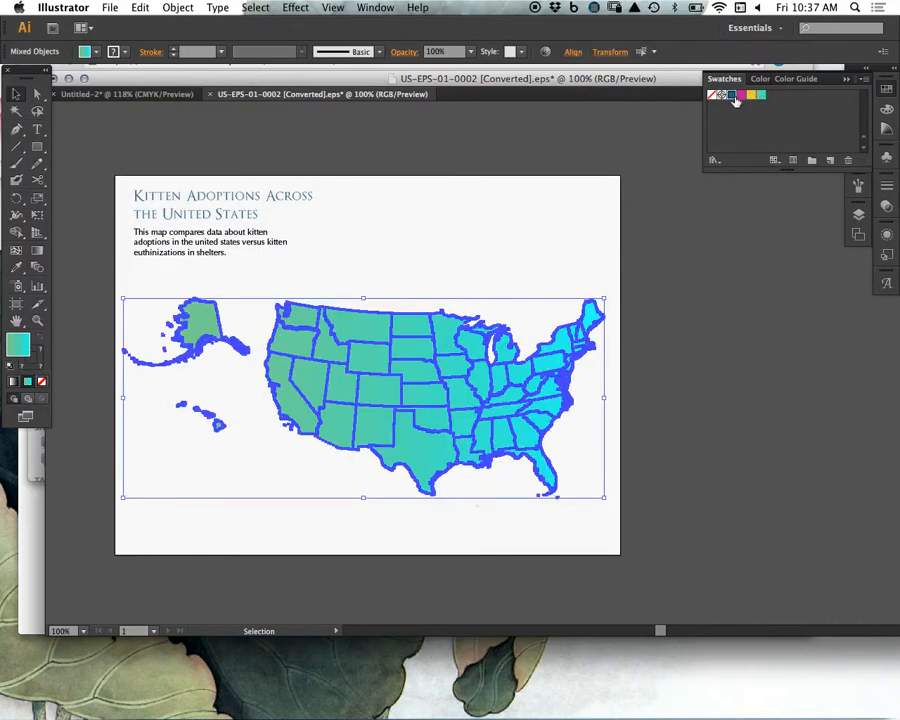
# Step: Fill the whole US map with the dark blue swatch, and replace that fill with the linear green-to-cyan gradient
pyautogui.click(733, 96)
pyautogui.click(886, 128)
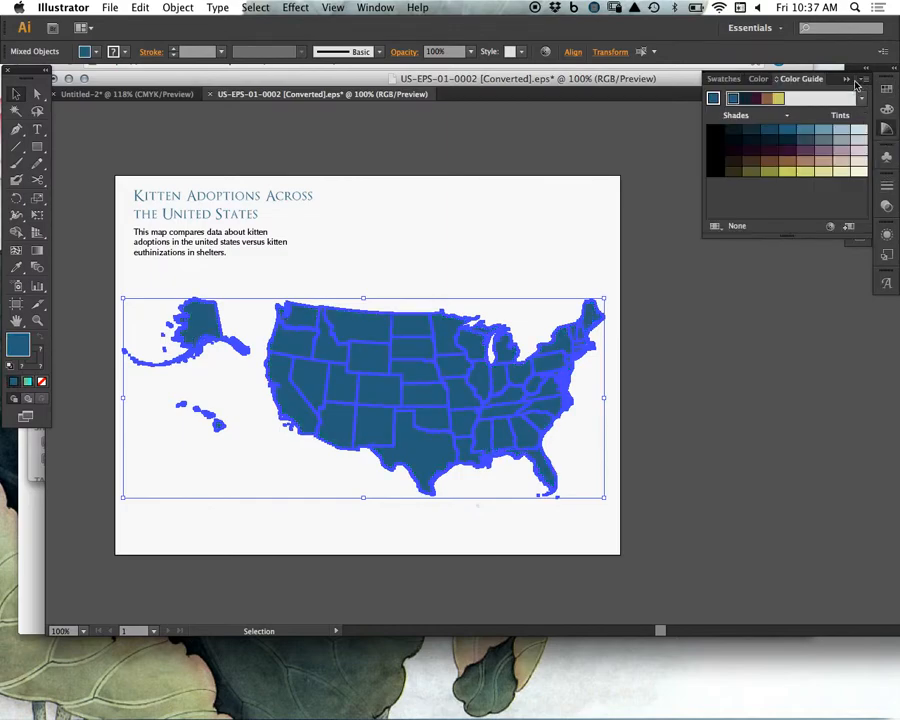
pyautogui.click(847, 80)
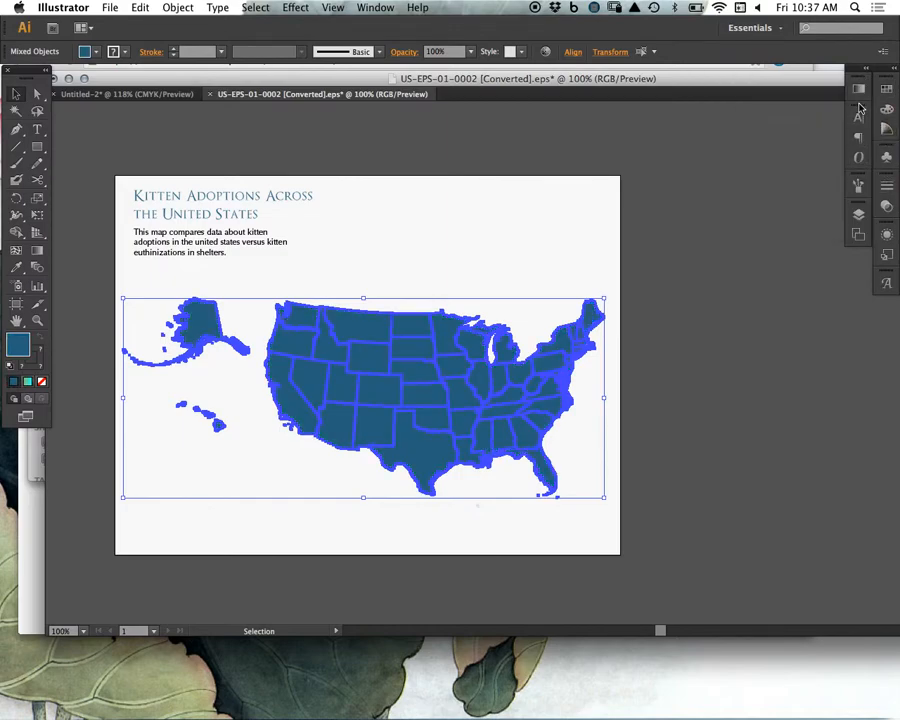
pyautogui.click(858, 90)
pyautogui.click(689, 101)
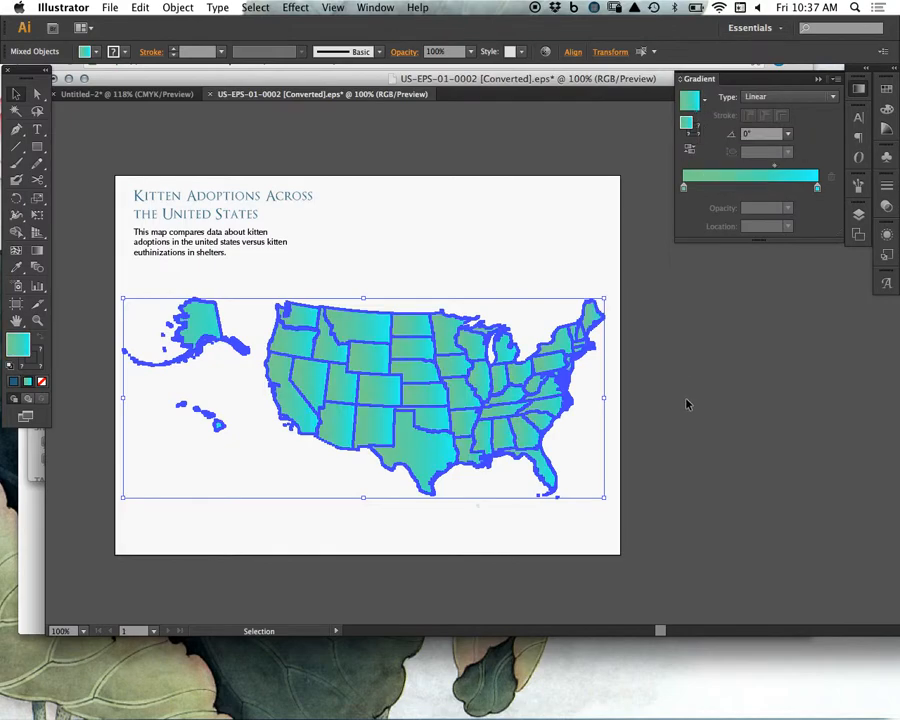
pyautogui.click(342, 257)
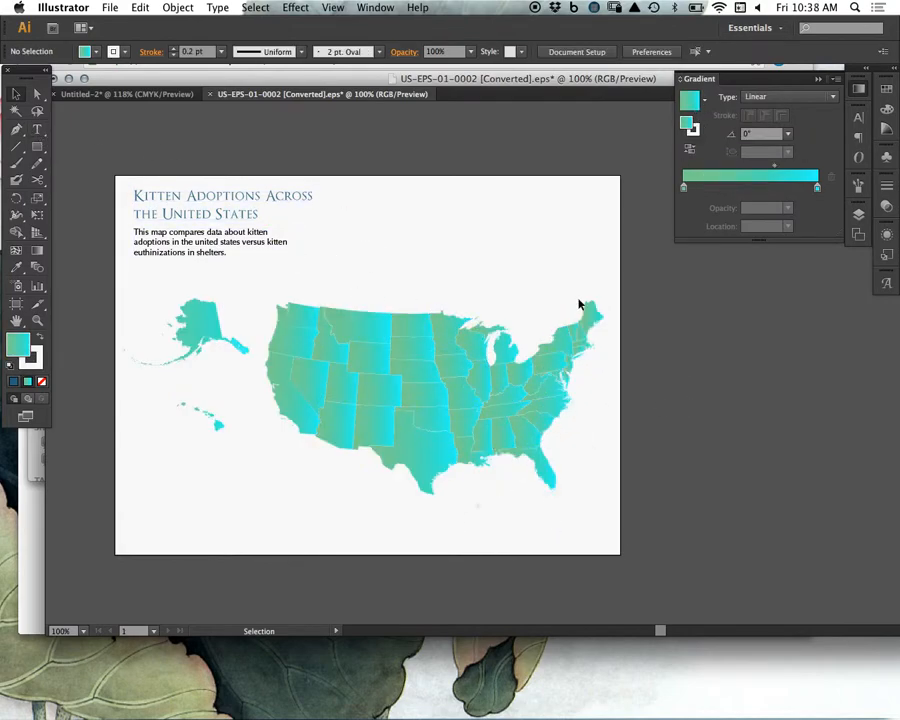
# Step: Change the starting colour of the map's gradient to purple
pyautogui.moveTo(565, 358); pyautogui.dragTo(162, 470)
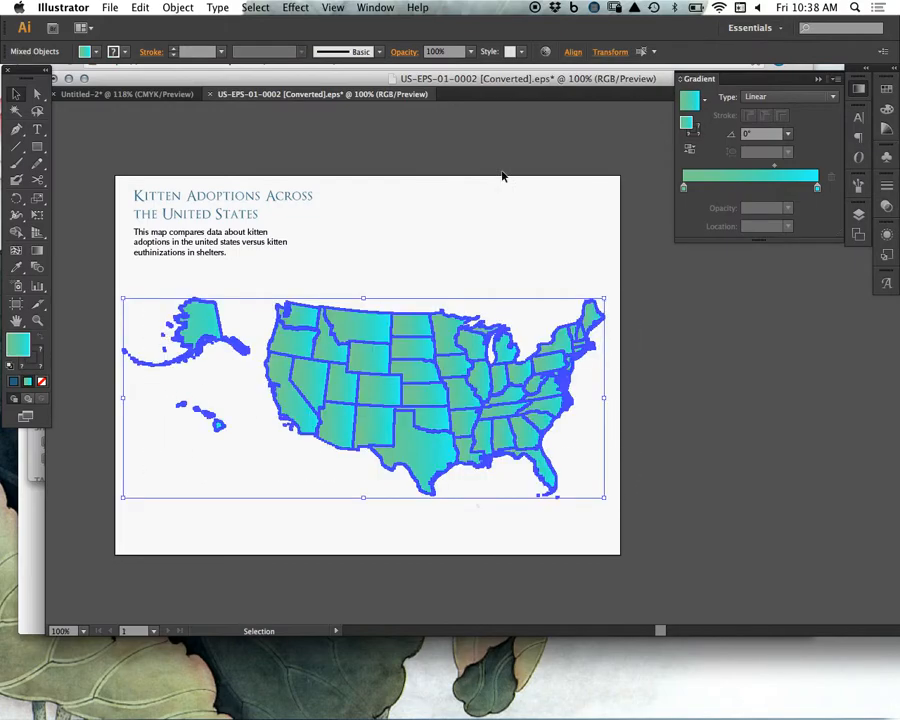
pyautogui.doubleClick(684, 189)
pyautogui.click(701, 267)
pyautogui.click(811, 193)
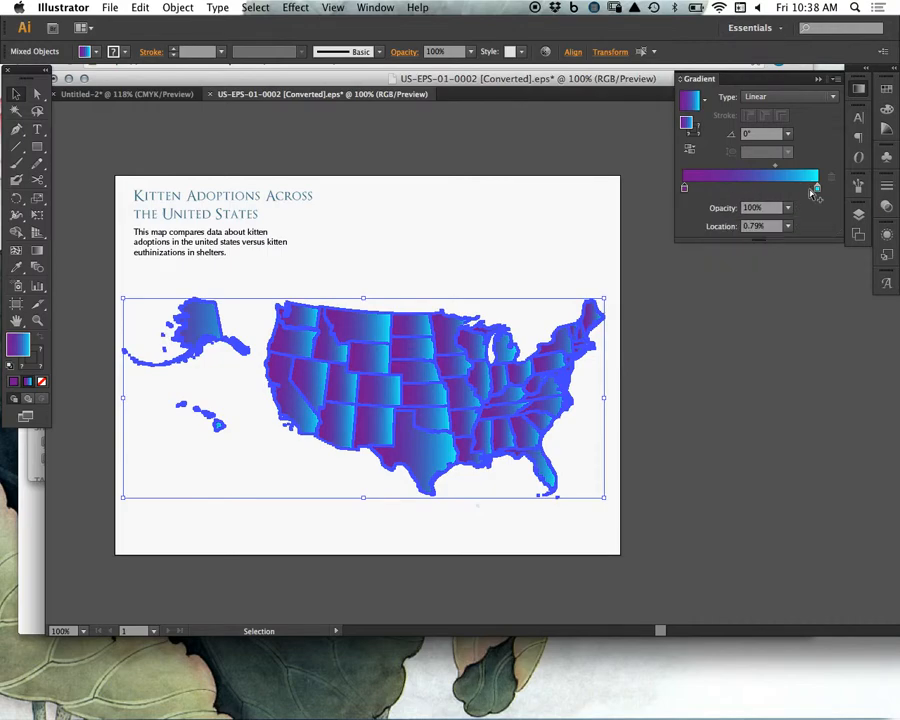
pyautogui.click(645, 407)
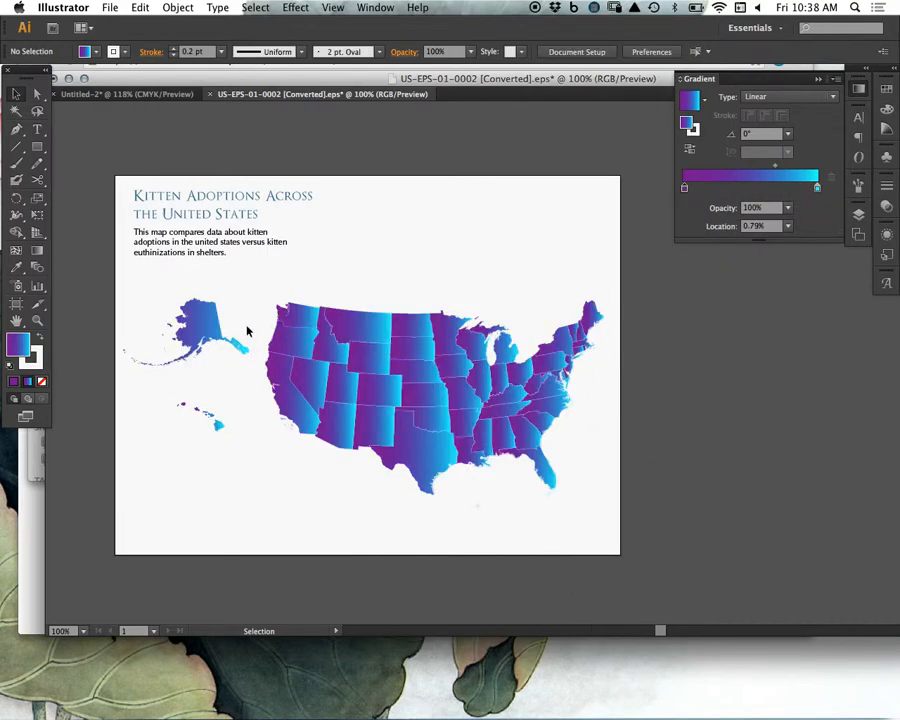
# Step: Recolour the starting stop of the map's gradient to grey and again to muted purple 70506c in the Color Picker
pyautogui.moveTo(603, 277); pyautogui.dragTo(140, 490)
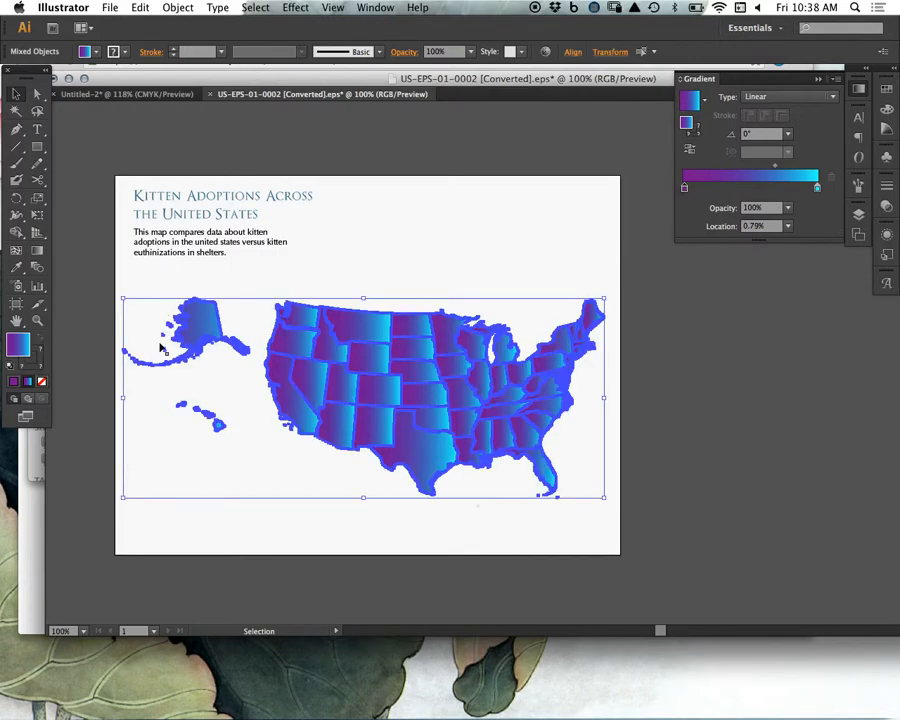
pyautogui.click(35, 150)
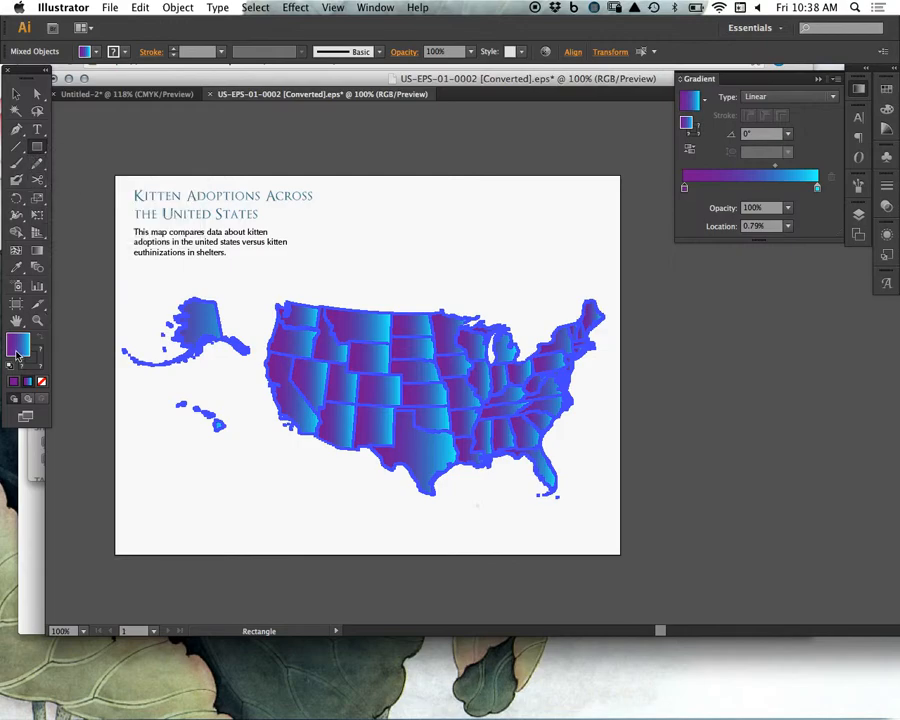
pyautogui.doubleClick(17, 345)
pyautogui.moveTo(62, 212)
pyautogui.mouseDown()
pyautogui.moveTo(12, 182)
pyautogui.moveTo(12, 212)
pyautogui.mouseUp()
pyautogui.click(324, 131)
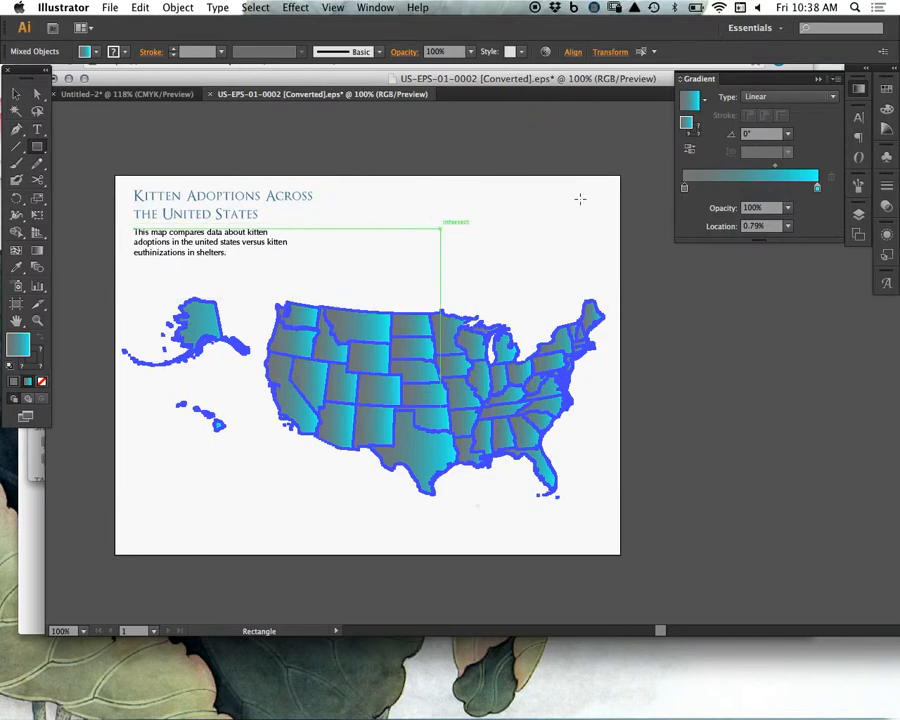
pyautogui.doubleClick(23, 344)
pyautogui.click(60, 220)
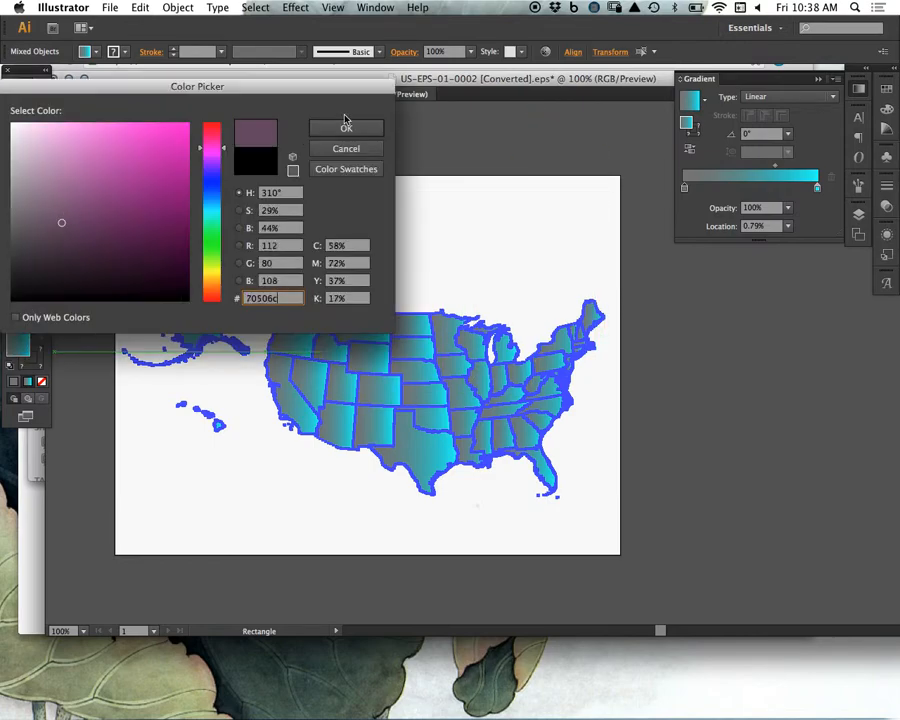
pyautogui.click(344, 126)
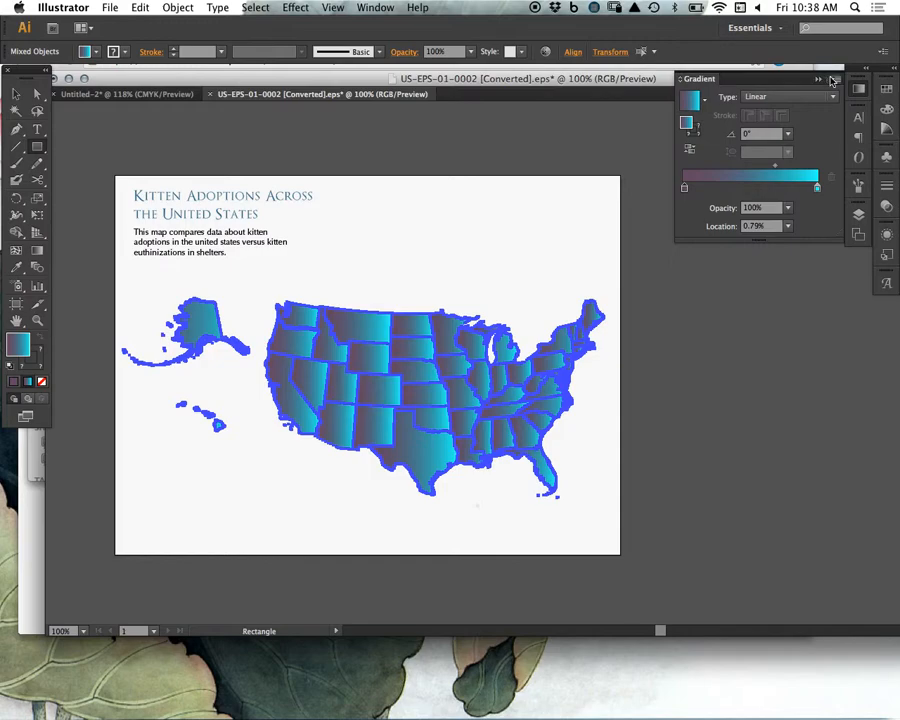
# Step: Fill the whole map with the solid yellow swatch
pyautogui.click(834, 80)
pyautogui.click(761, 95)
pyautogui.click(752, 95)
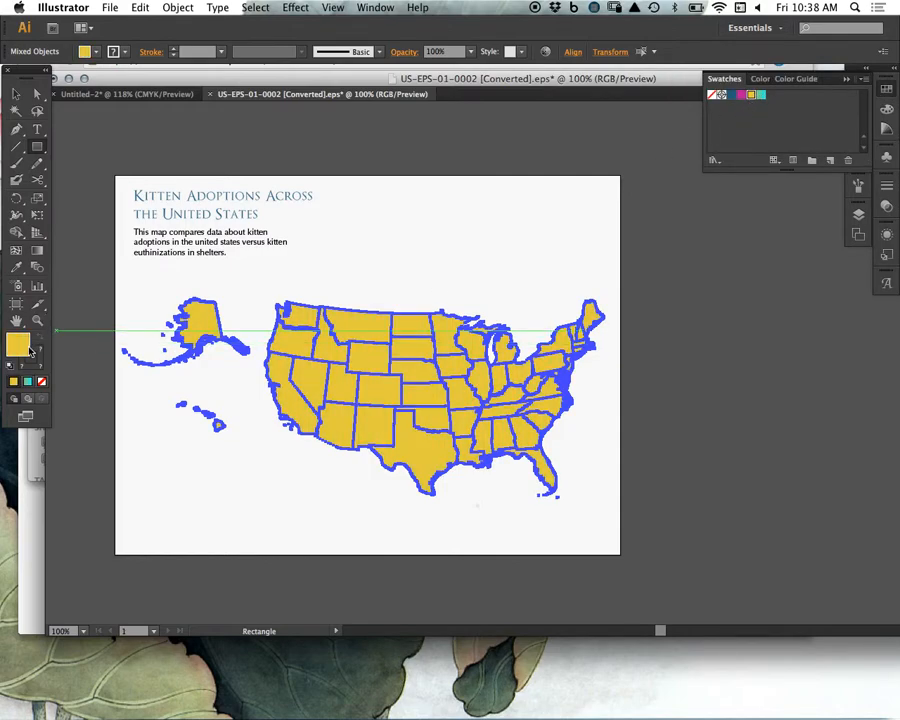
# Step: Set the fill of all map states to a neutral grey with 0% saturation
pyautogui.doubleClick(18, 344)
pyautogui.moveTo(106, 245); pyautogui.dragTo(10, 173)
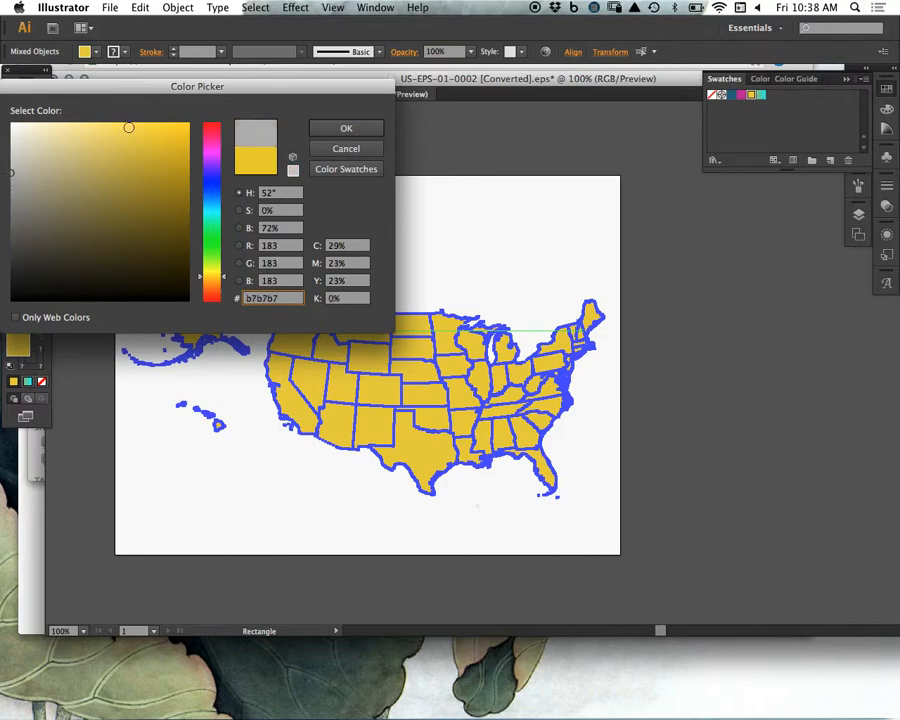
pyautogui.click(346, 128)
pyautogui.click(16, 93)
pyautogui.click(459, 258)
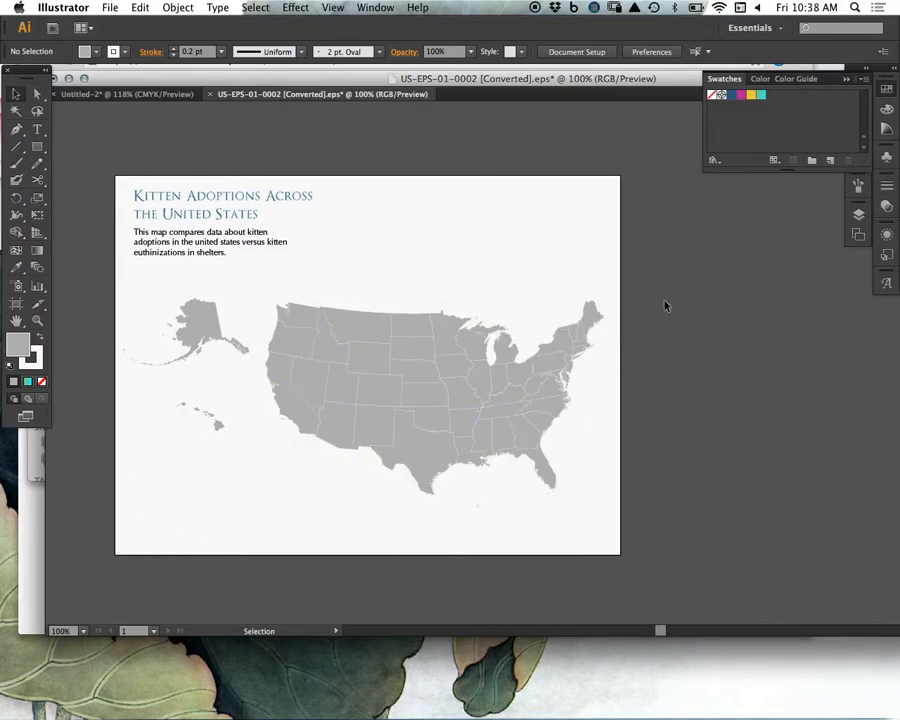
# Step: Add a new layer above the two locked layers
pyautogui.click(858, 214)
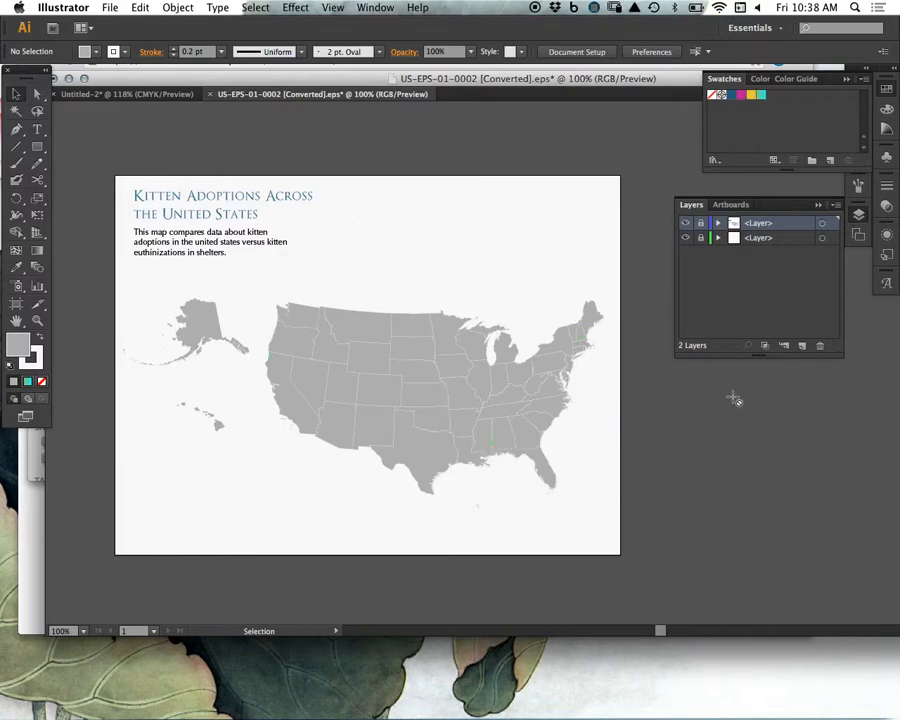
pyautogui.click(803, 346)
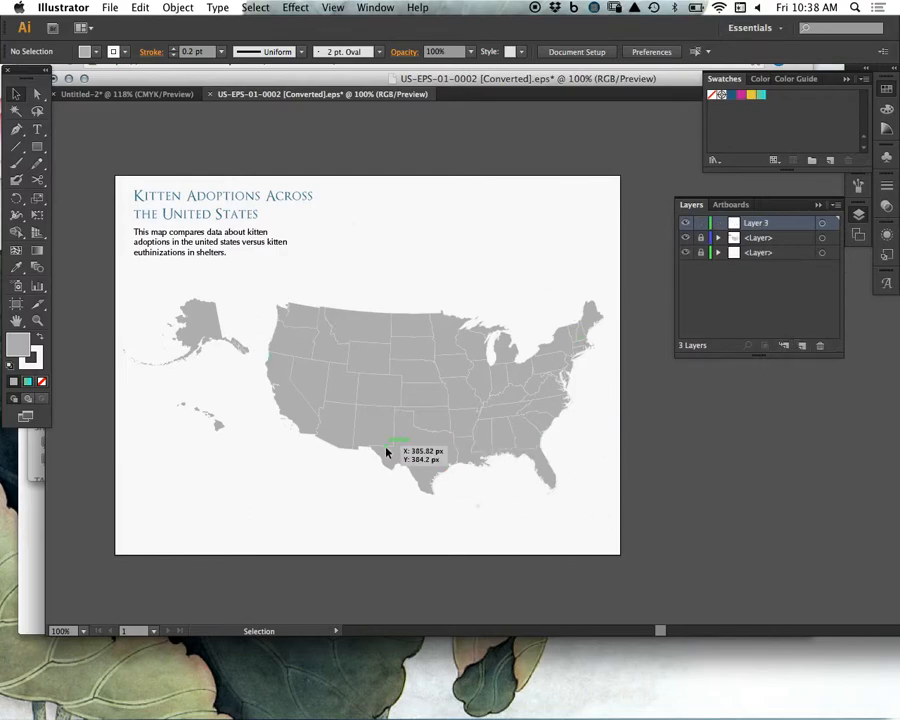
# Step: Draw a blue-filled circle about 31 px across with the Ellipse tool, near the Utah–Wyoming border on the new layer
pyautogui.press('super+equal')
pyautogui.press('super+equal')
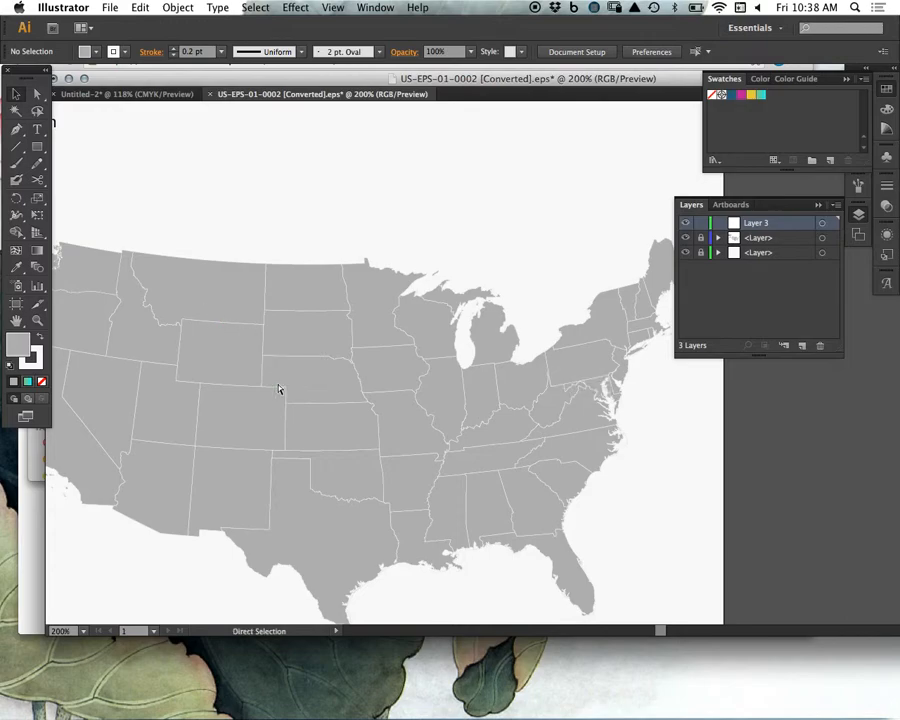
pyautogui.press('super+minus')
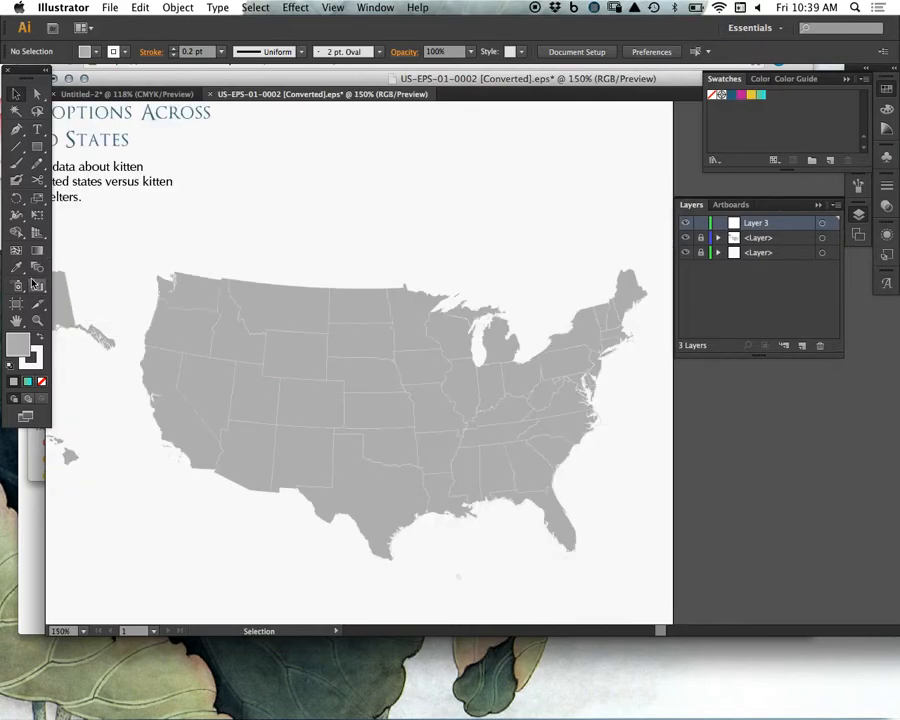
pyautogui.moveTo(36, 146); pyautogui.dragTo(76, 186)
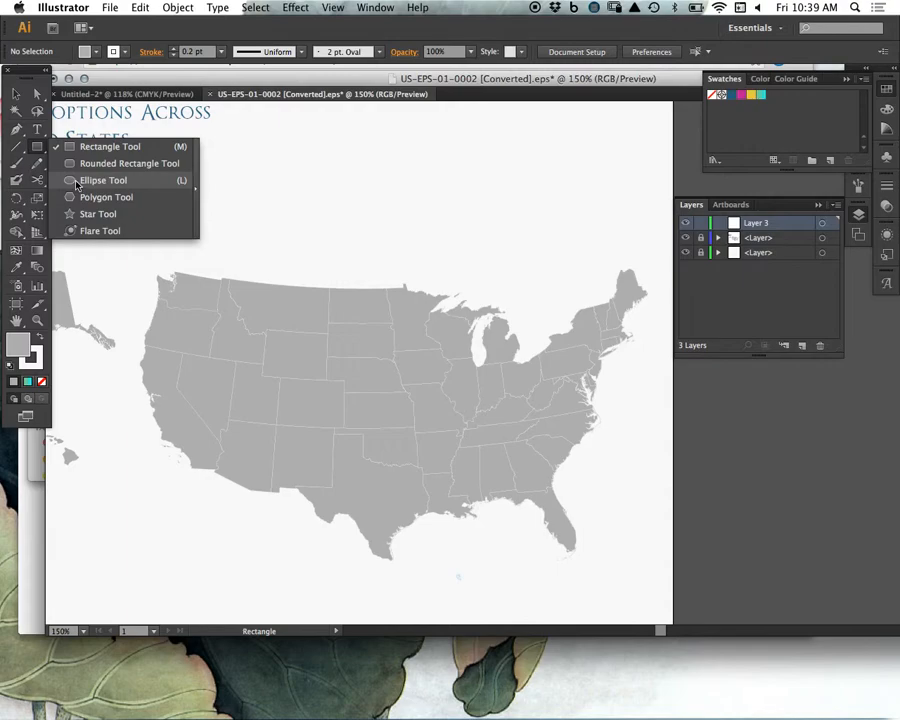
pyautogui.moveTo(73, 185); pyautogui.dragTo(73, 185)
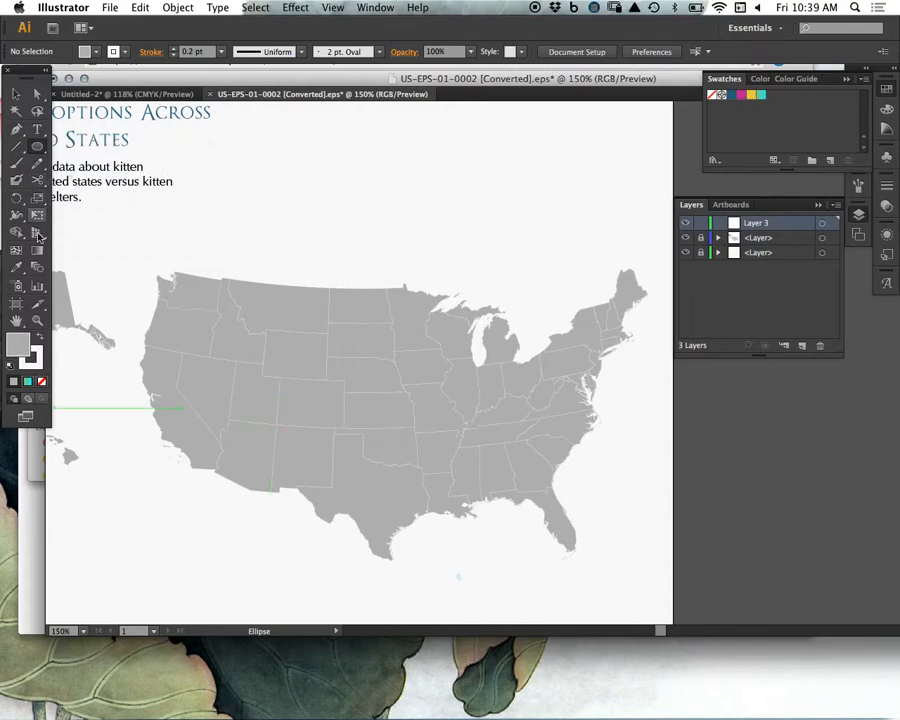
pyautogui.doubleClick(22, 353)
pyautogui.moveTo(217, 231); pyautogui.dragTo(214, 200)
pyautogui.moveTo(150, 178); pyautogui.dragTo(148, 180)
pyautogui.click(346, 128)
pyautogui.moveTo(258, 356); pyautogui.dragTo(274, 369)
pyautogui.click(16, 94)
pyautogui.click(312, 233)
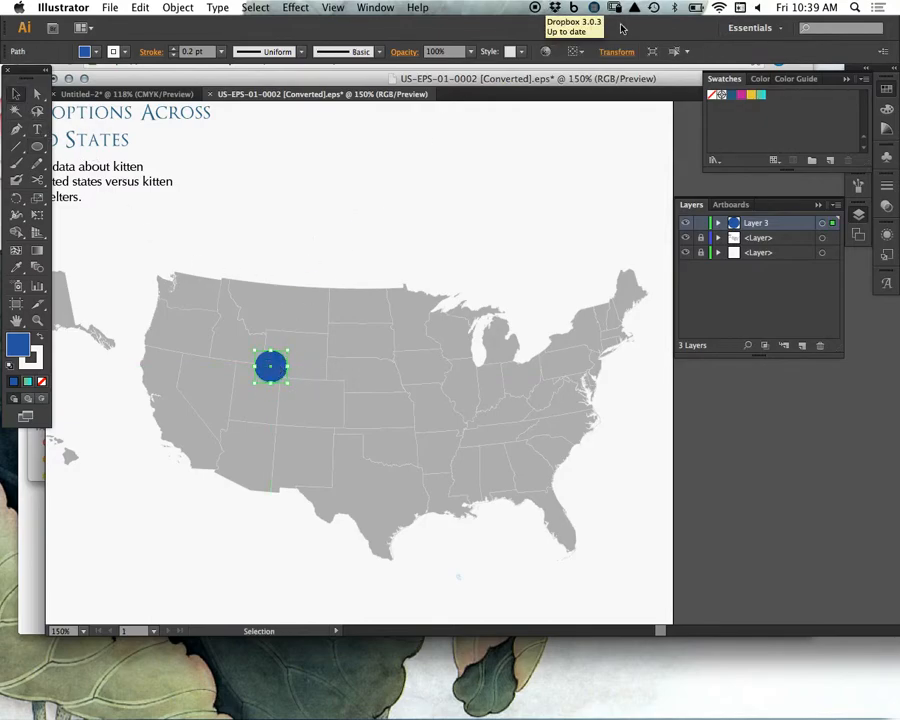
# Step: Set the blue circle's width and height to 20 px
pyautogui.click(616, 51)
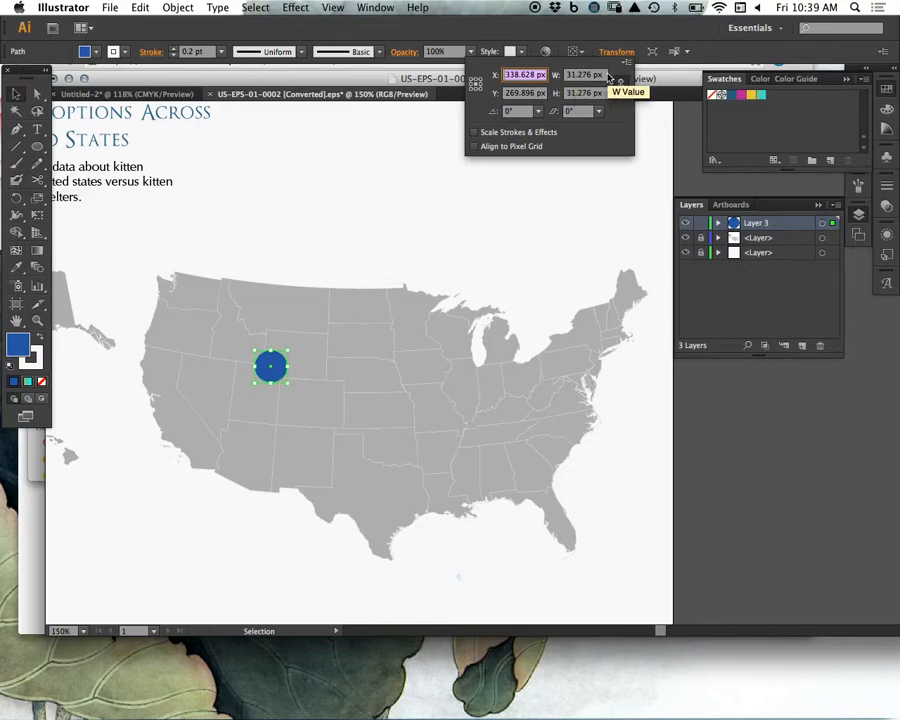
pyautogui.click(581, 76)
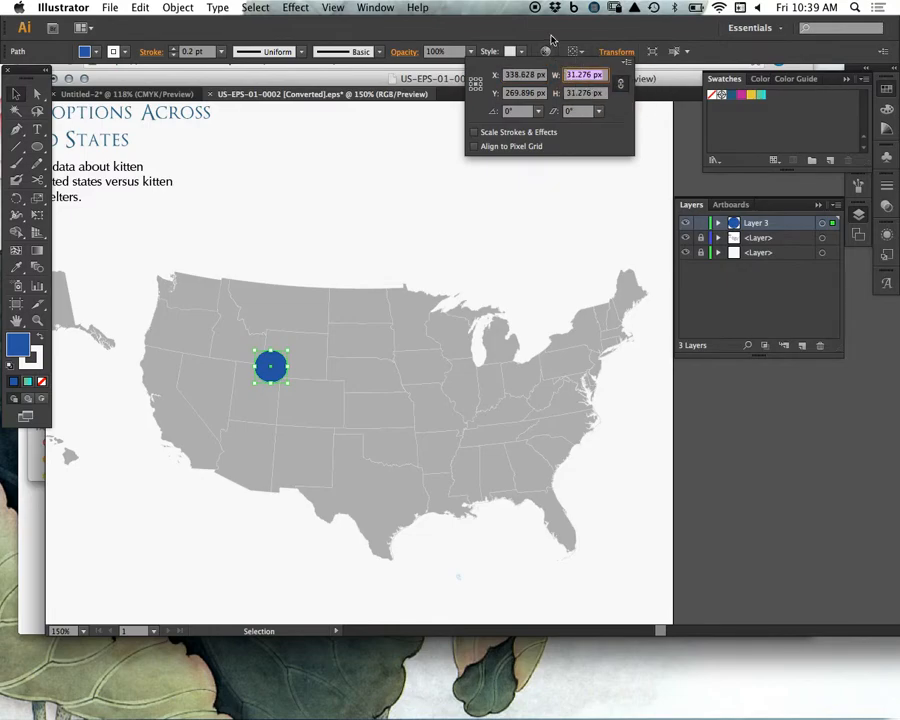
pyautogui.write('20')
pyautogui.press('Tab')
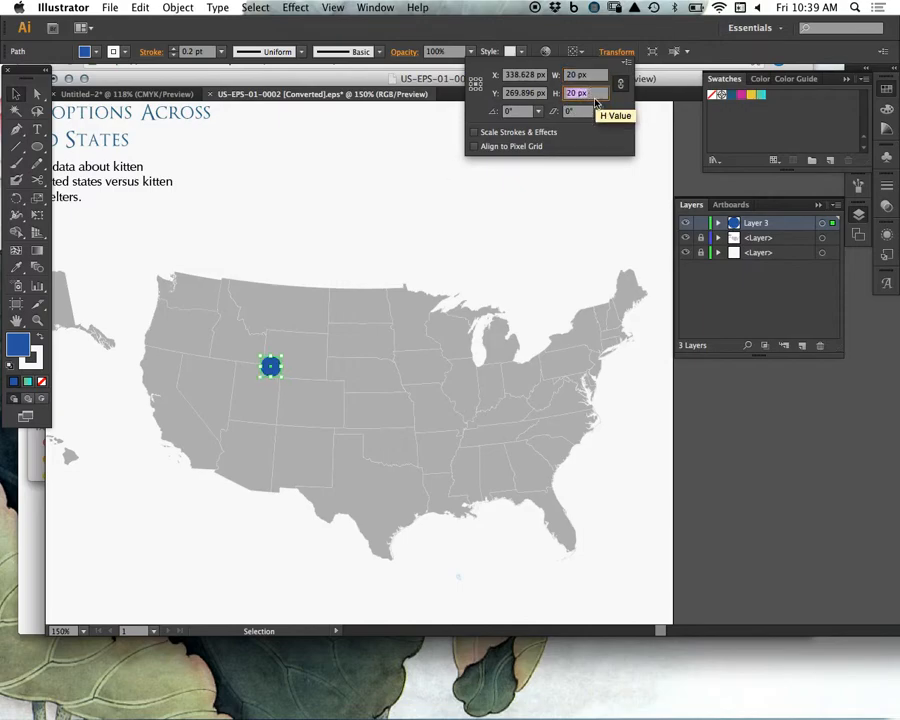
pyautogui.press('Return')
pyautogui.click(337, 396)
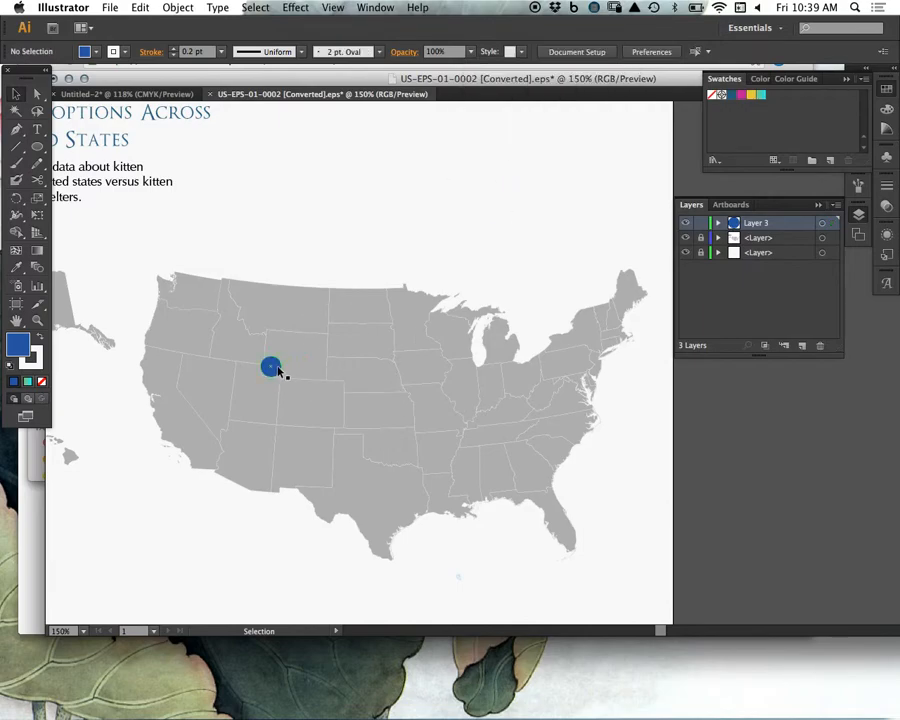
# Step: Duplicate the circle to where Montana, Wyoming and South Dakota meet, and set the copy's size to 50 px
pyautogui.moveTo(273, 369); pyautogui.dragTo(320, 333)
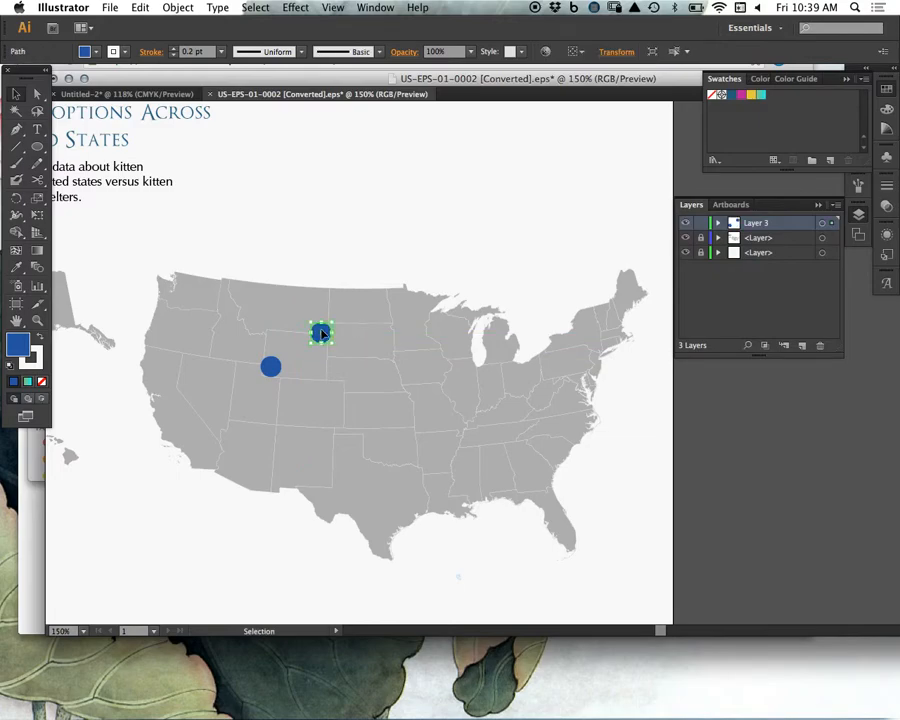
pyautogui.doubleClick(320, 333)
pyautogui.click(391, 237)
pyautogui.click(320, 331)
pyautogui.click(616, 51)
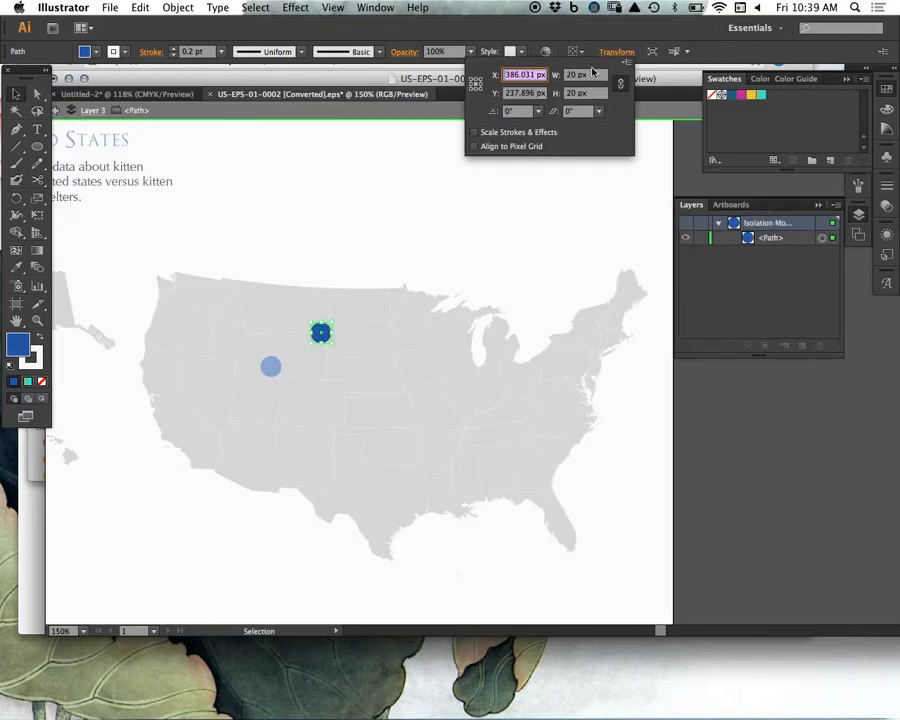
pyautogui.click(592, 74)
pyautogui.write('50')
pyautogui.press('Return')
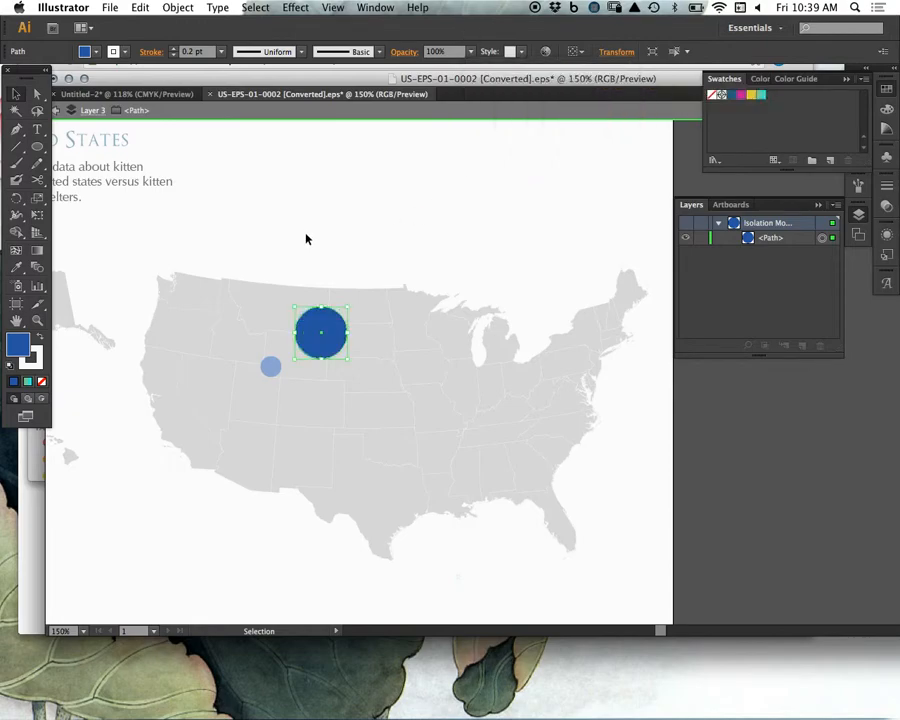
pyautogui.doubleClick(172, 197)
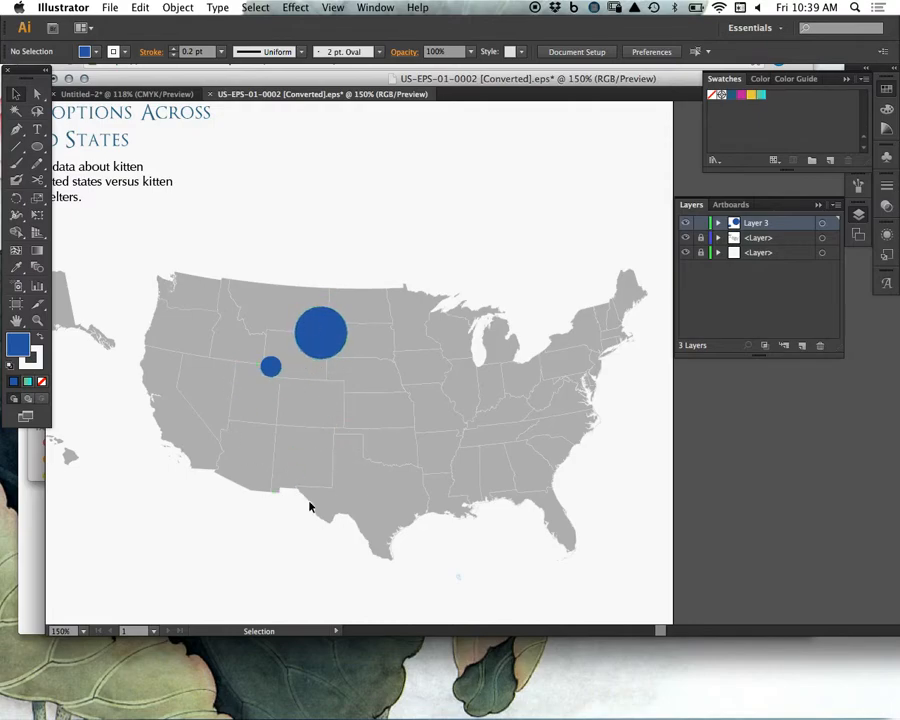
# Step: Set the blending mode of both blue circles to Multiply
pyautogui.click(325, 342)
pyautogui.keyDown('shift'); pyautogui.click(271, 368); pyautogui.keyUp('shift')
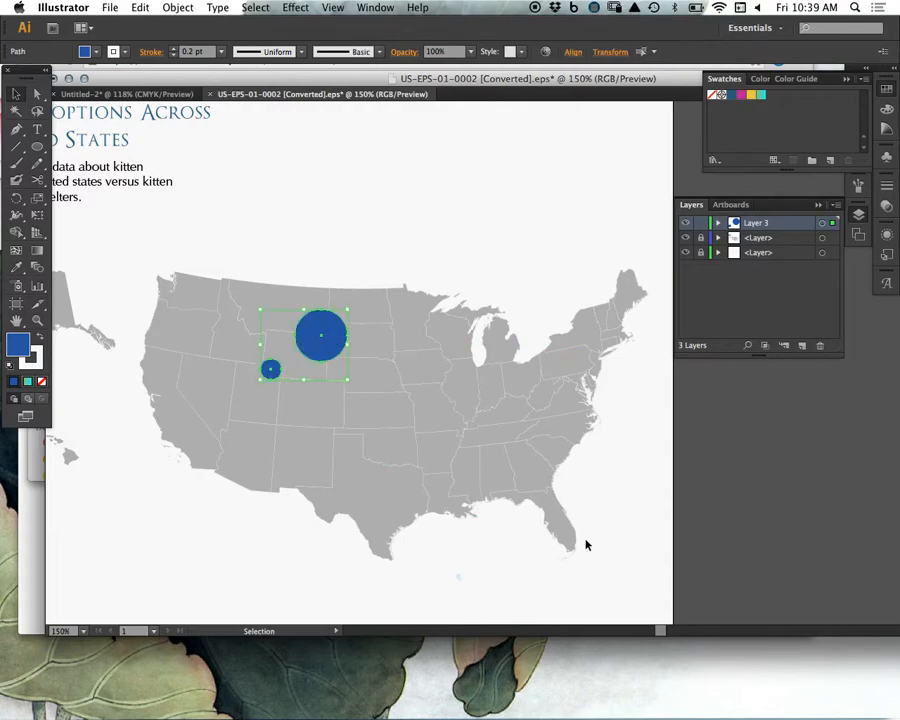
pyautogui.click(885, 204)
pyautogui.click(740, 193)
pyautogui.click(740, 237)
pyautogui.click(489, 252)
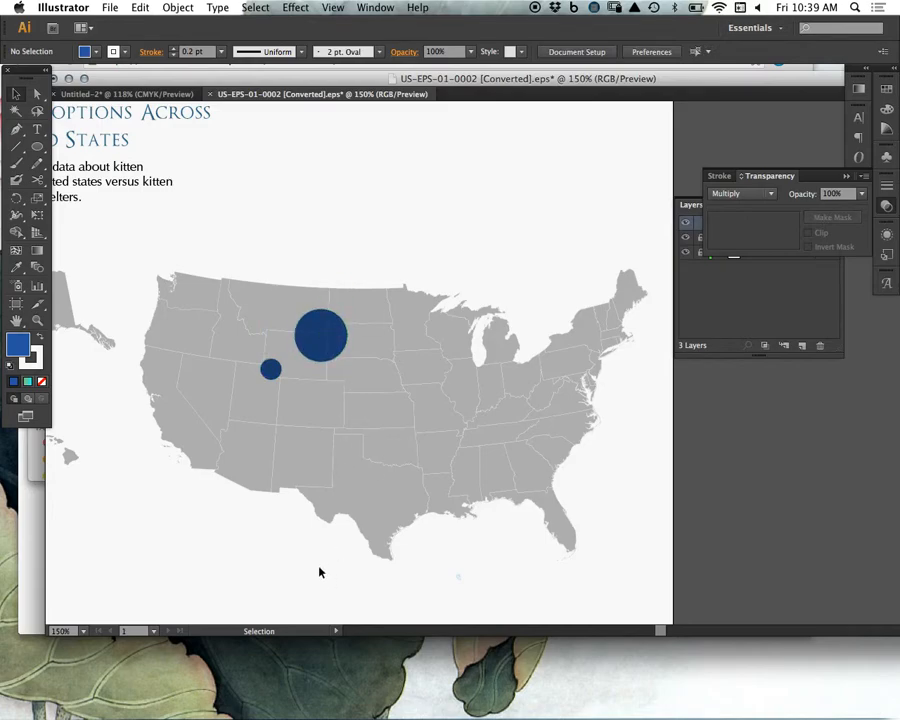
# Step: Place overlapping circle copies around Wyoming and Arizona, plus small single circles in the Northeast and the Carolinas
pyautogui.moveTo(278, 374); pyautogui.dragTo(361, 364)
pyautogui.click(370, 288)
pyautogui.moveTo(274, 372); pyautogui.dragTo(295, 440)
pyautogui.click(600, 421)
pyautogui.click(291, 502)
pyautogui.click(285, 469)
pyautogui.click(240, 372)
pyautogui.click(311, 542)
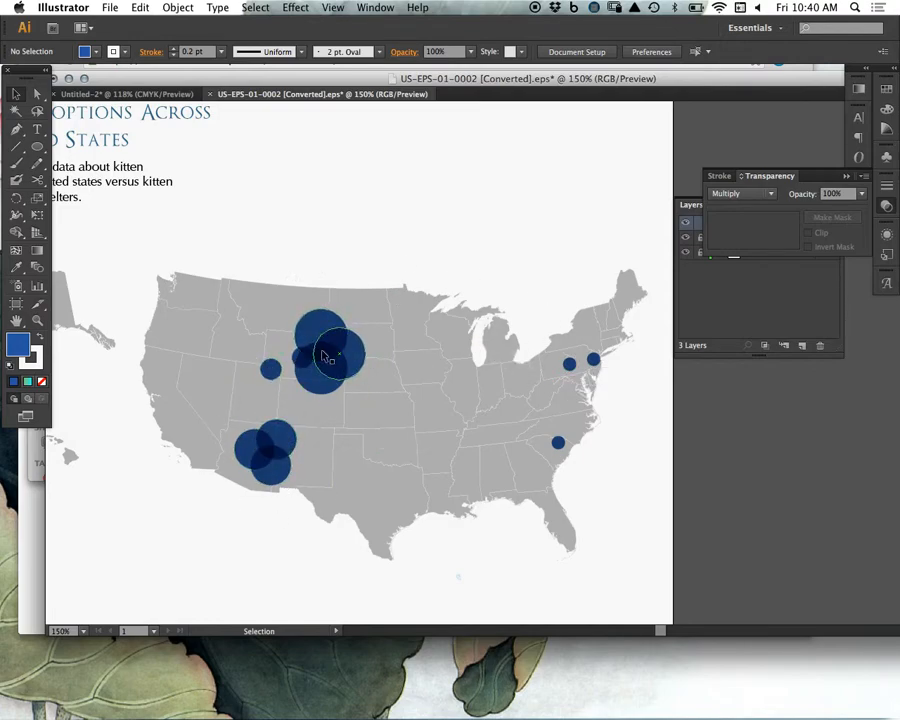
# Step: Set the width and height of the circle in northeastern Arizona to 155 px
pyautogui.click(282, 437)
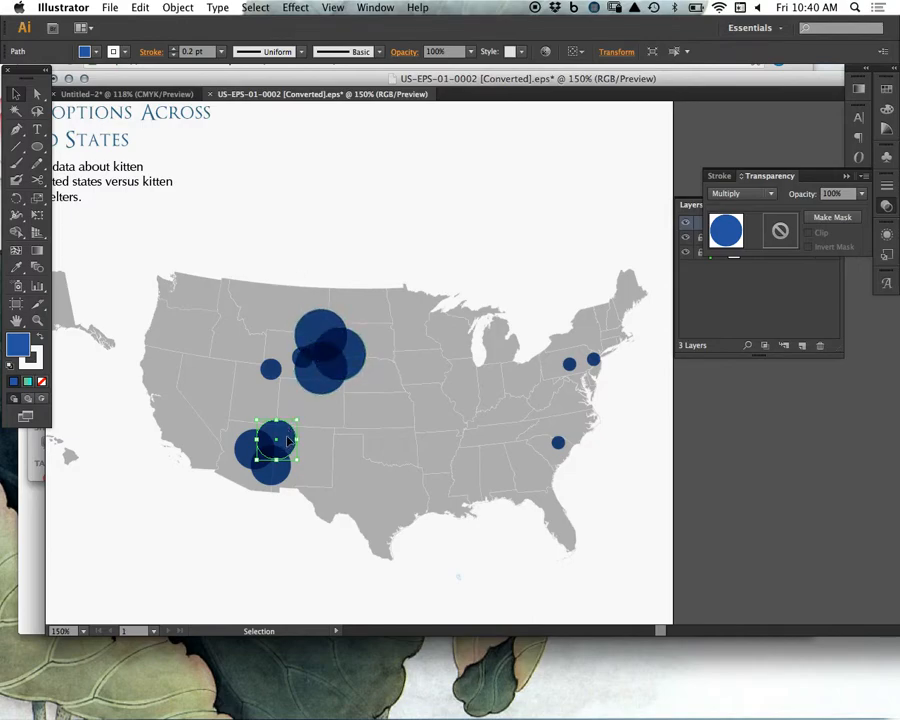
pyautogui.click(612, 52)
pyautogui.click(600, 76)
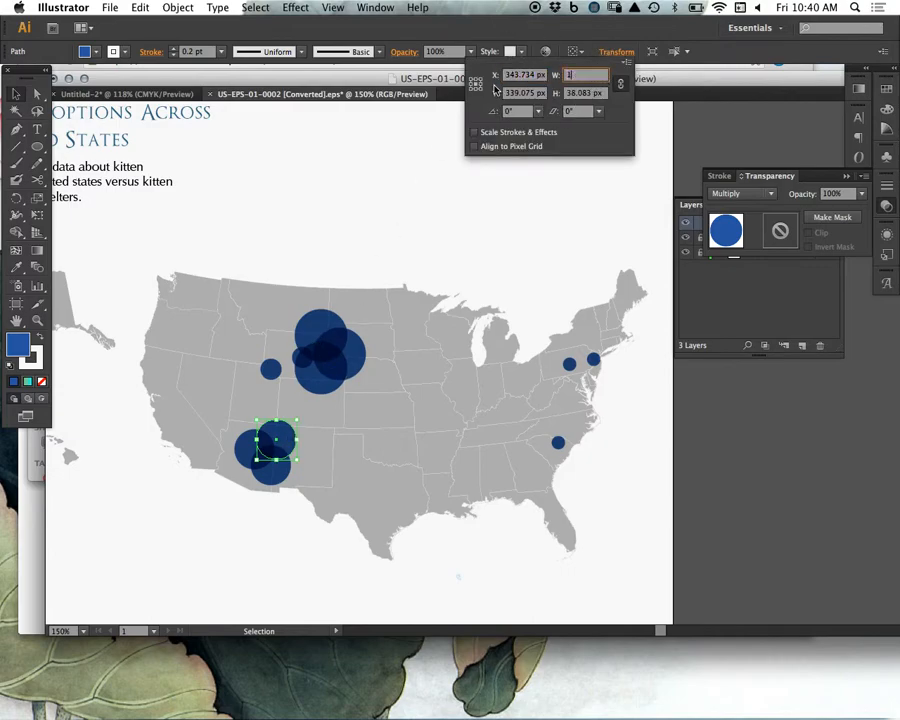
pyautogui.write('155PX')
pyautogui.press('Return')
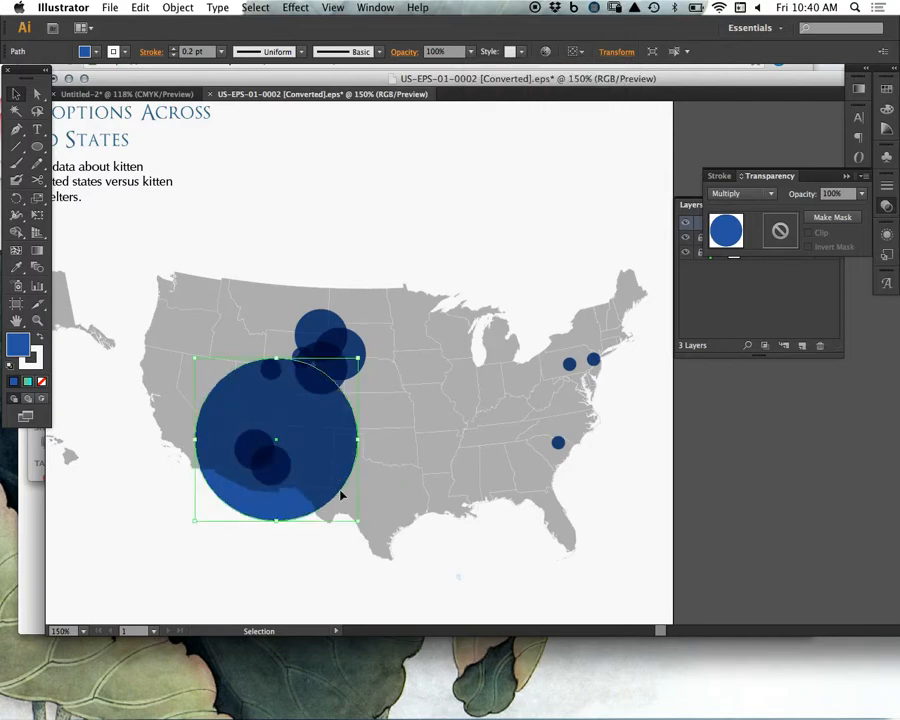
pyautogui.click(339, 490)
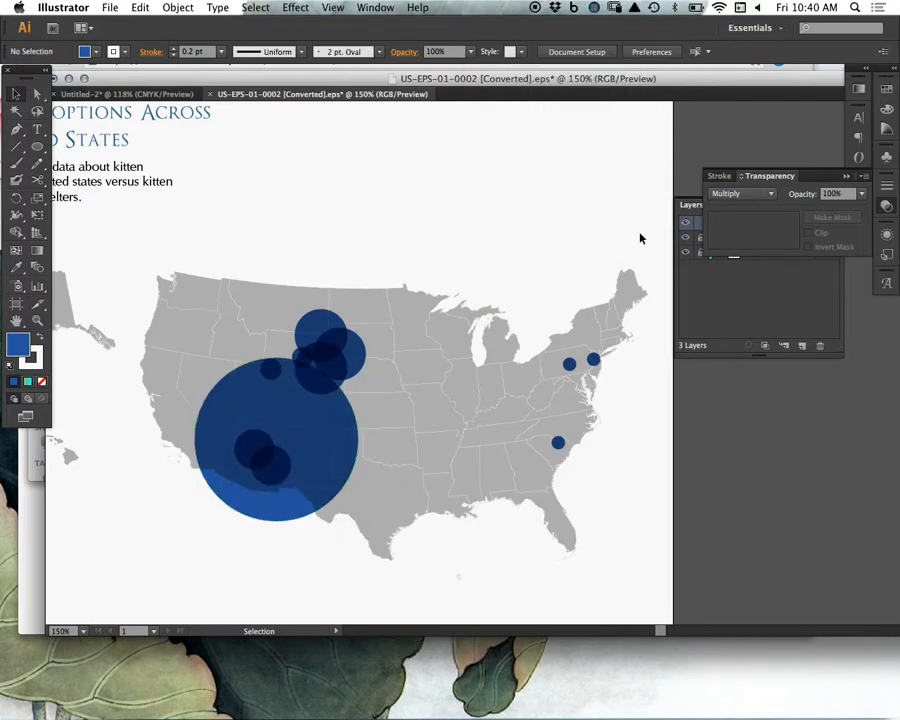
# Step: Scale all the blue circles together proportionally to about half their size
pyautogui.moveTo(628, 261); pyautogui.dragTo(159, 599)
pyautogui.moveTo(600, 310); pyautogui.dragTo(501, 362)
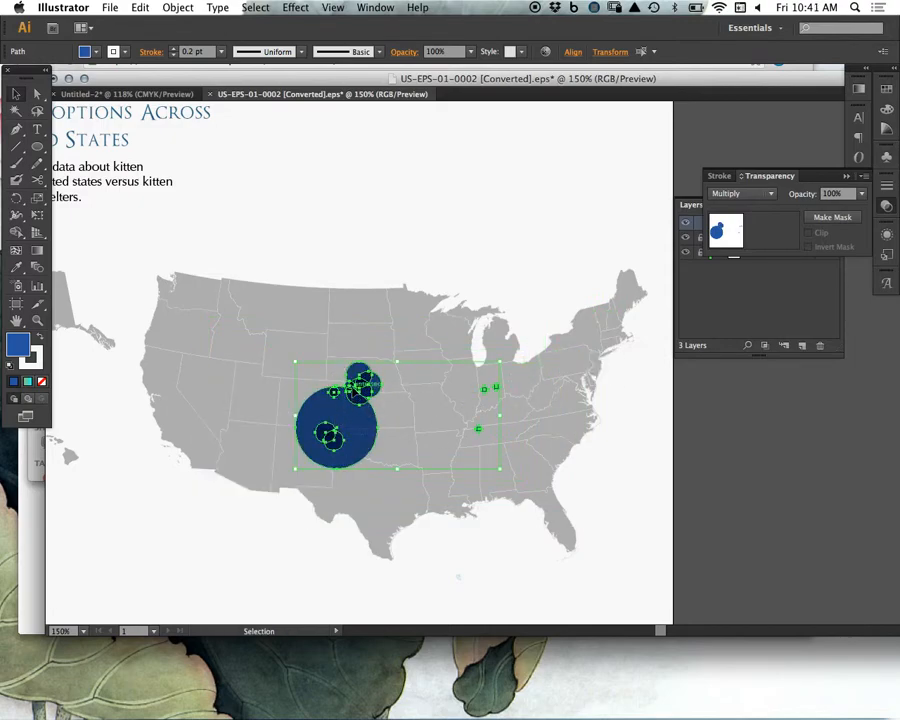
pyautogui.click(375, 276)
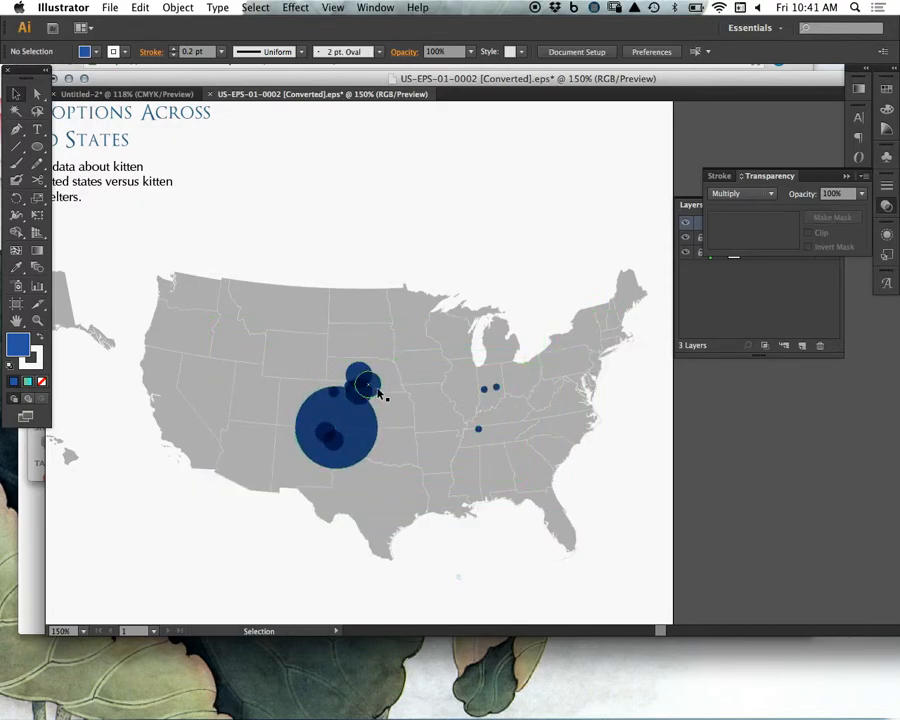
# Step: Move the large circle and its cluster northwest over Utah and Wyoming, the overlapping pair to southern Arizona, and the three eastern circles to the Georgia area
pyautogui.moveTo(355, 369); pyautogui.dragTo(293, 311)
pyautogui.click(364, 484)
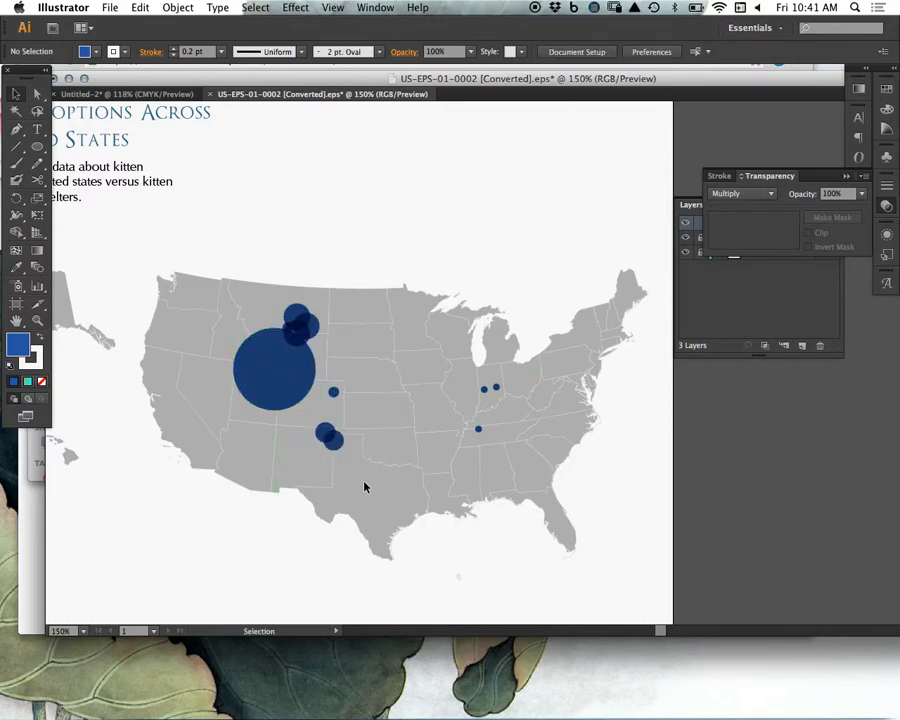
pyautogui.moveTo(340, 452); pyautogui.dragTo(277, 488)
pyautogui.click(406, 444)
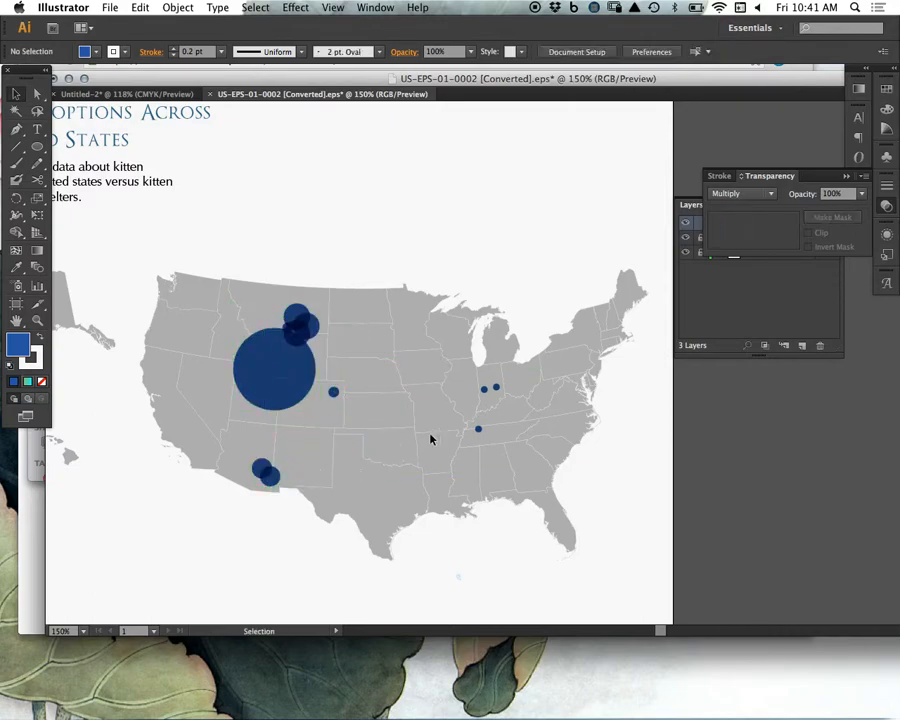
pyautogui.moveTo(476, 395); pyautogui.dragTo(517, 487)
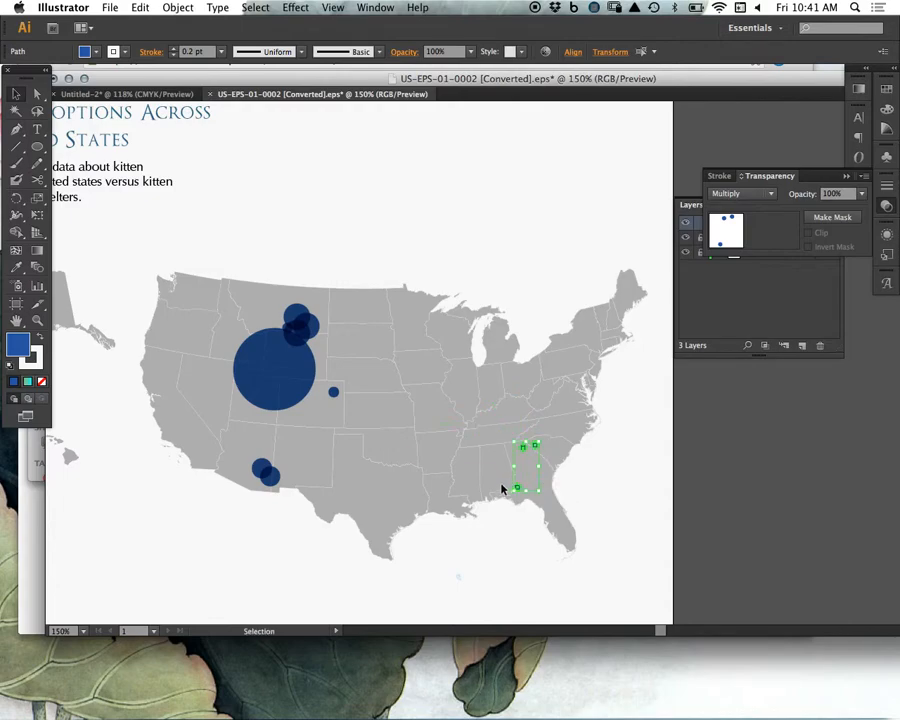
pyautogui.click(485, 407)
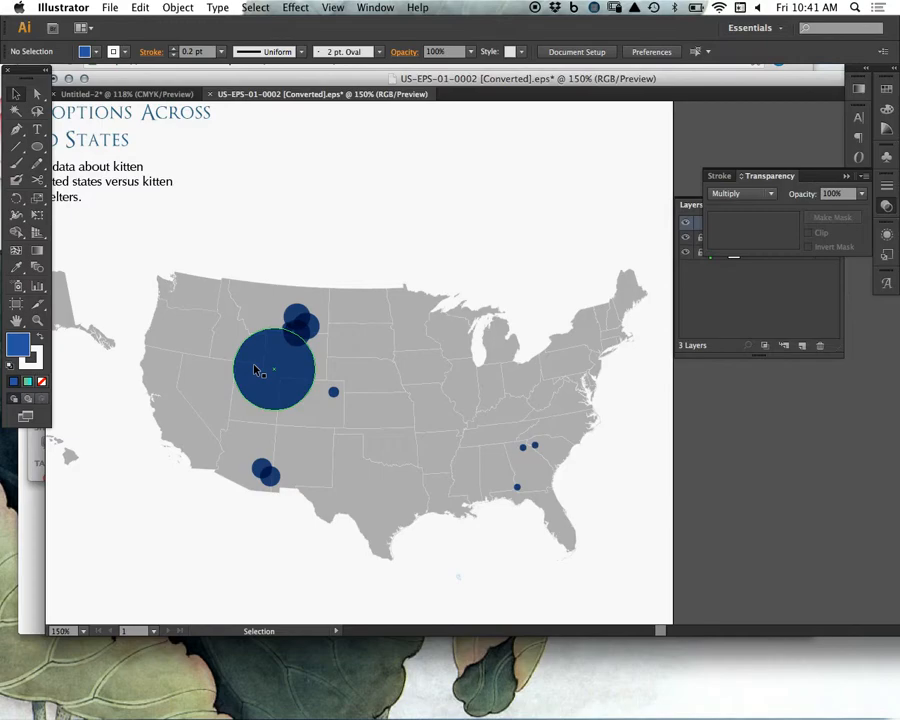
# Step: Move the largest circle slightly northwest to straddle the Idaho–Wyoming border, and bring the whole artboard into view
pyautogui.moveTo(295, 700)
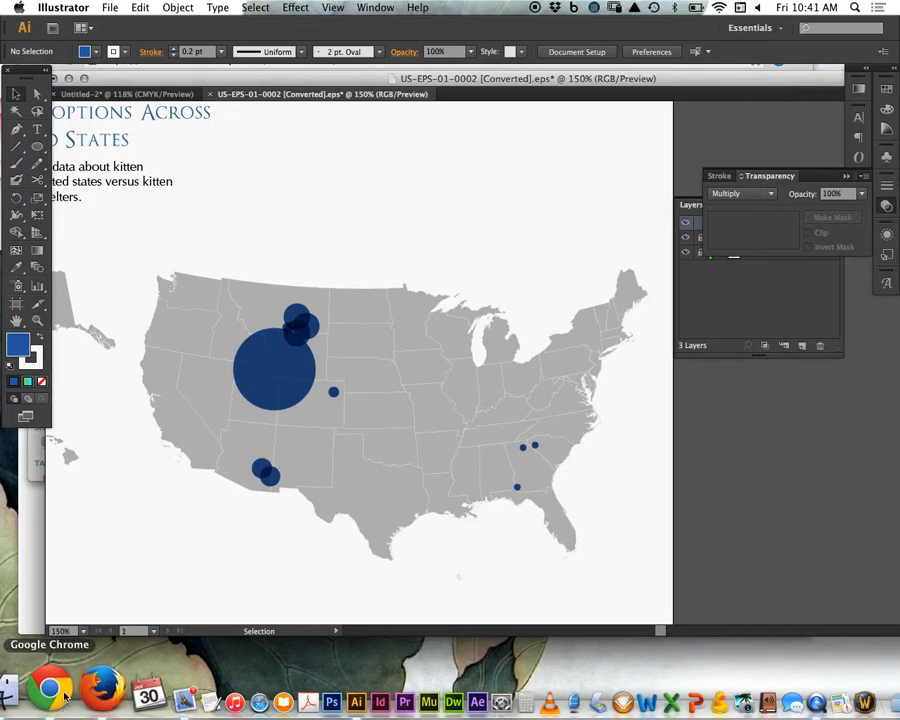
pyautogui.moveTo(268, 390); pyautogui.dragTo(285, 357)
pyautogui.click(224, 228)
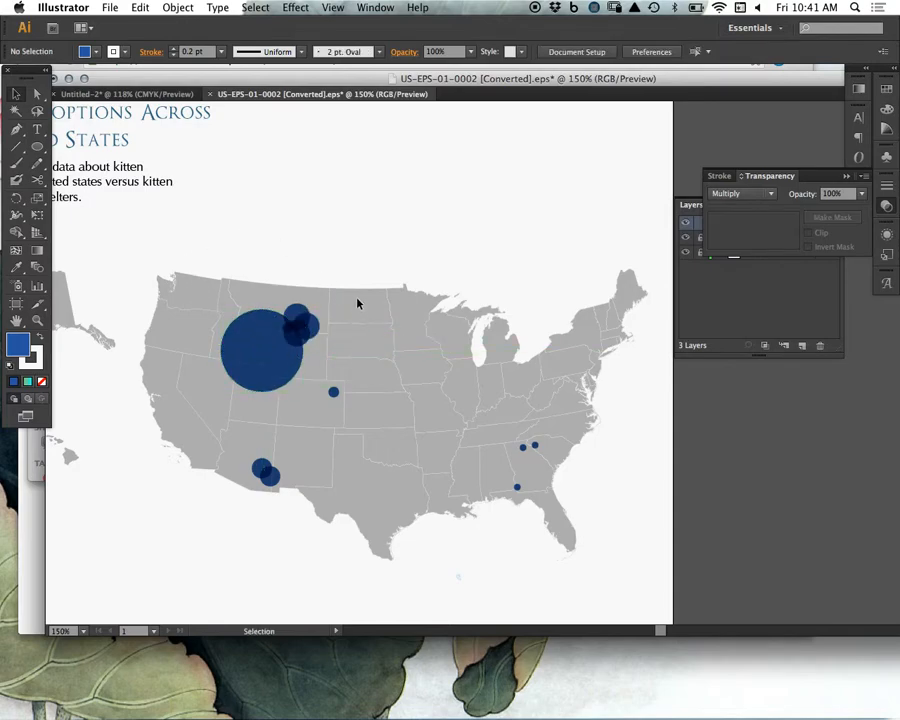
pyautogui.moveTo(327, 182); pyautogui.dragTo(428, 185)
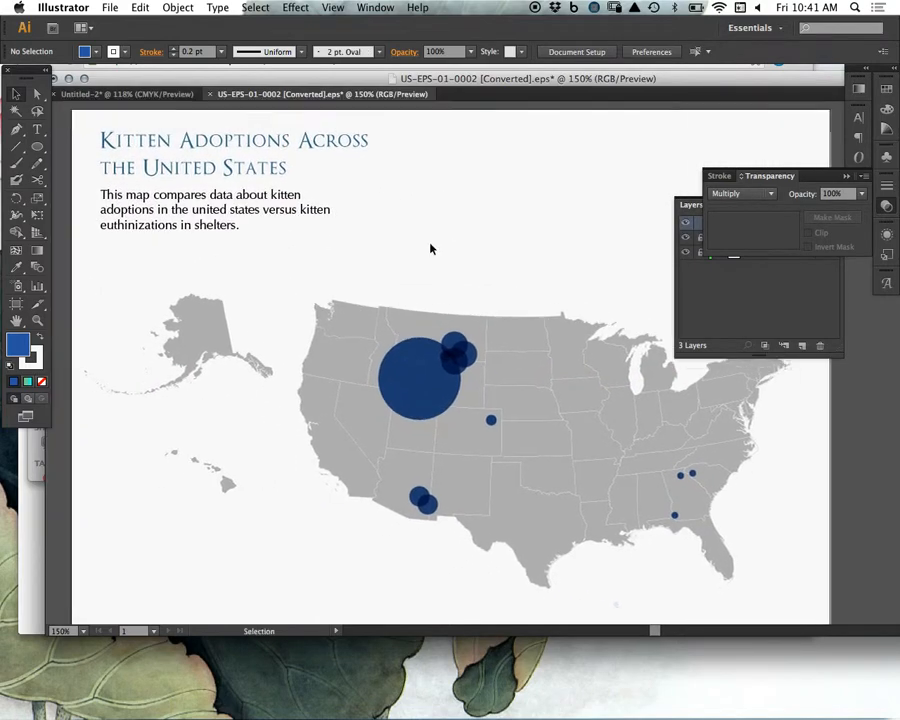
pyautogui.press('super+minus')
pyautogui.moveTo(507, 274); pyautogui.dragTo(388, 265)
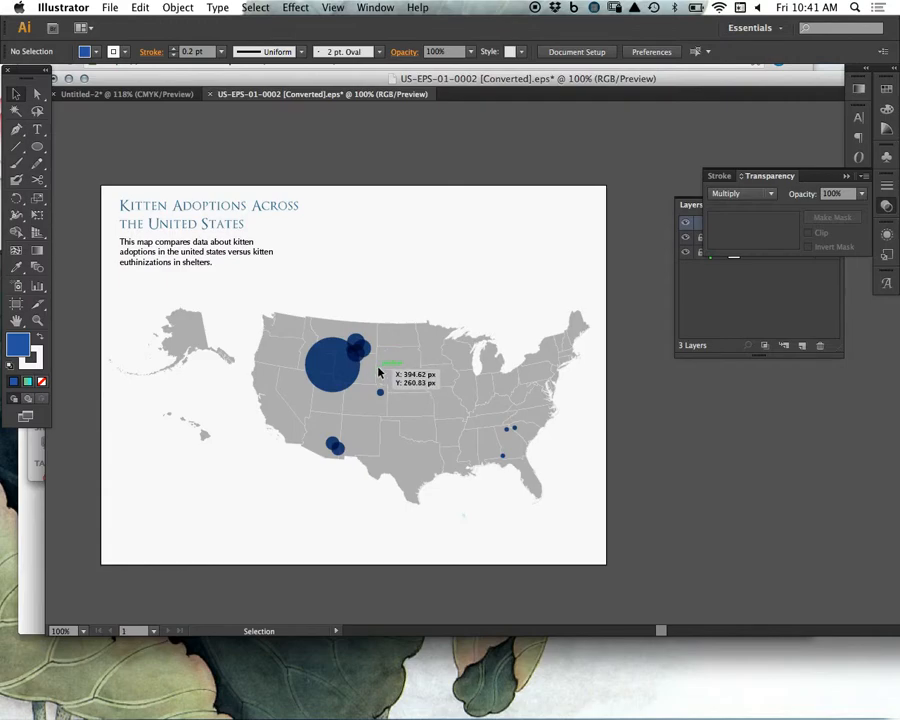
# Step: Switch to Chrome and search Google for "HAMPTON ROADS" in a new tab
pyautogui.click(148, 695)
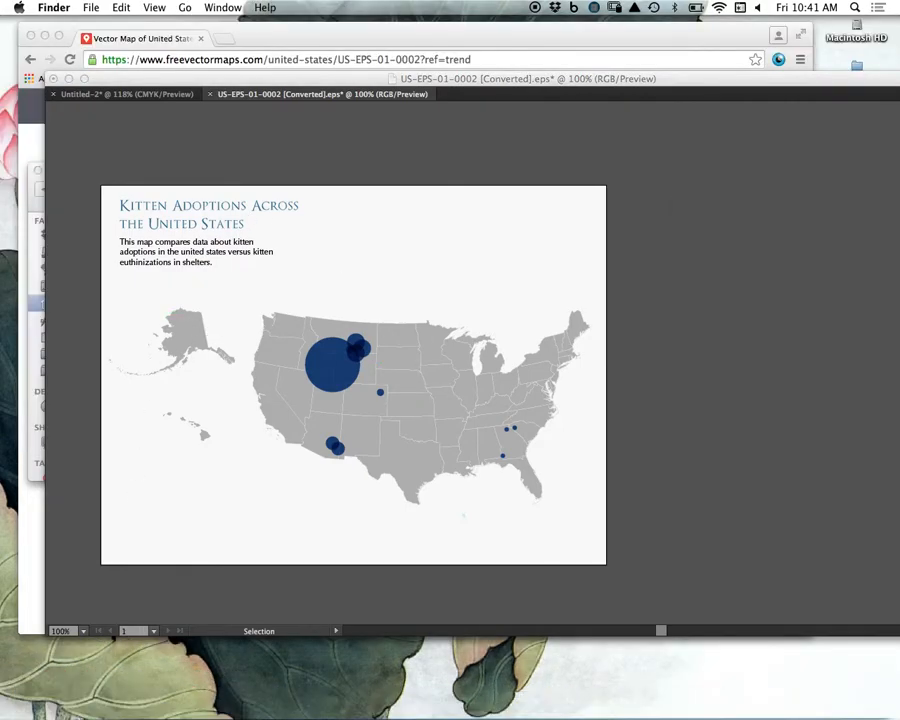
pyautogui.click(40, 690)
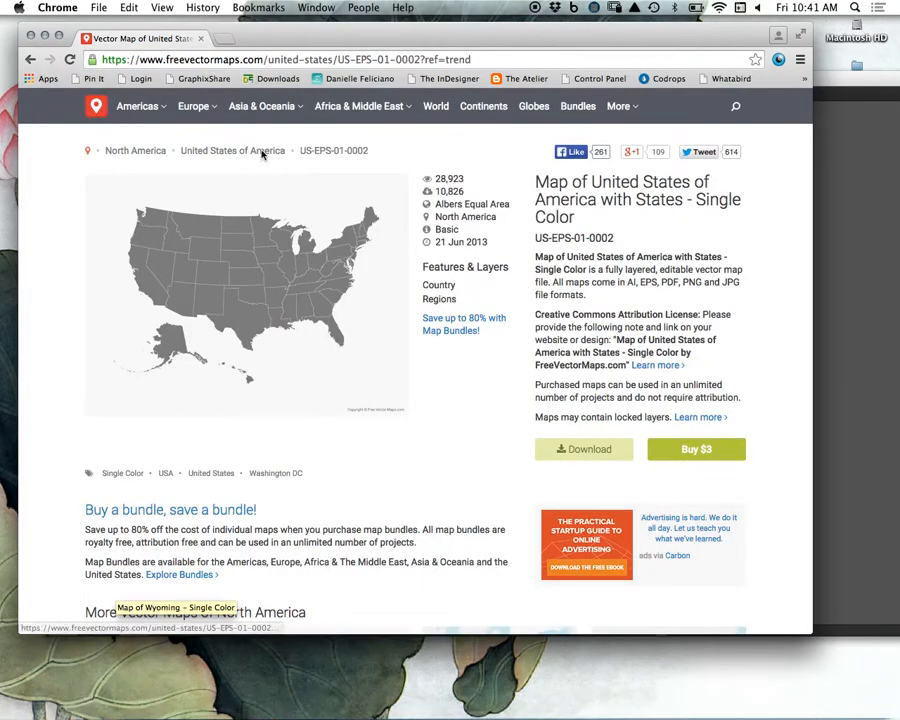
pyautogui.click(225, 38)
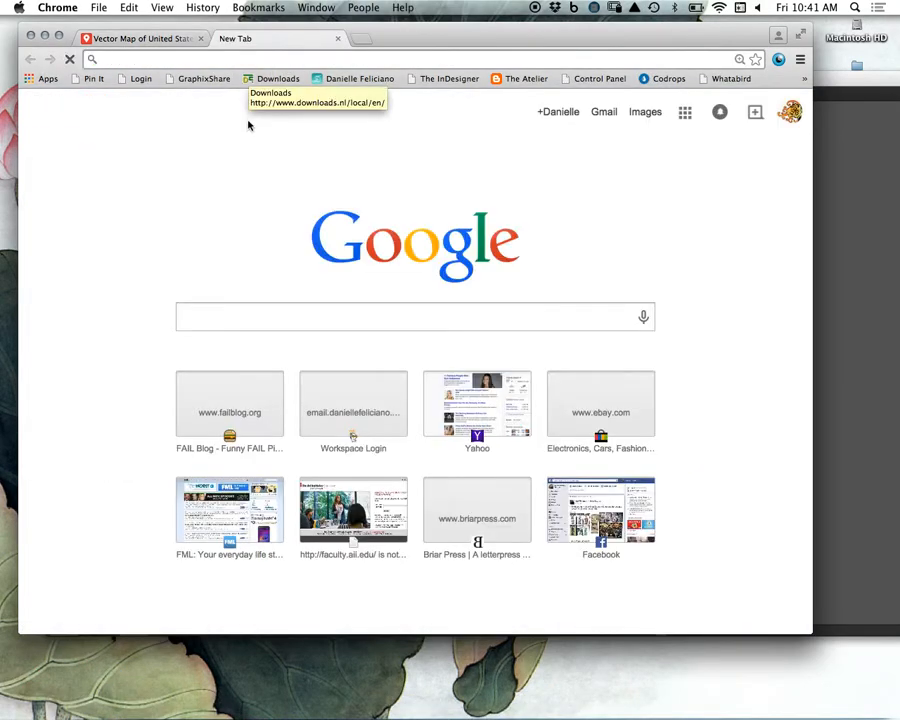
pyautogui.write('HAMPTON ROADS')
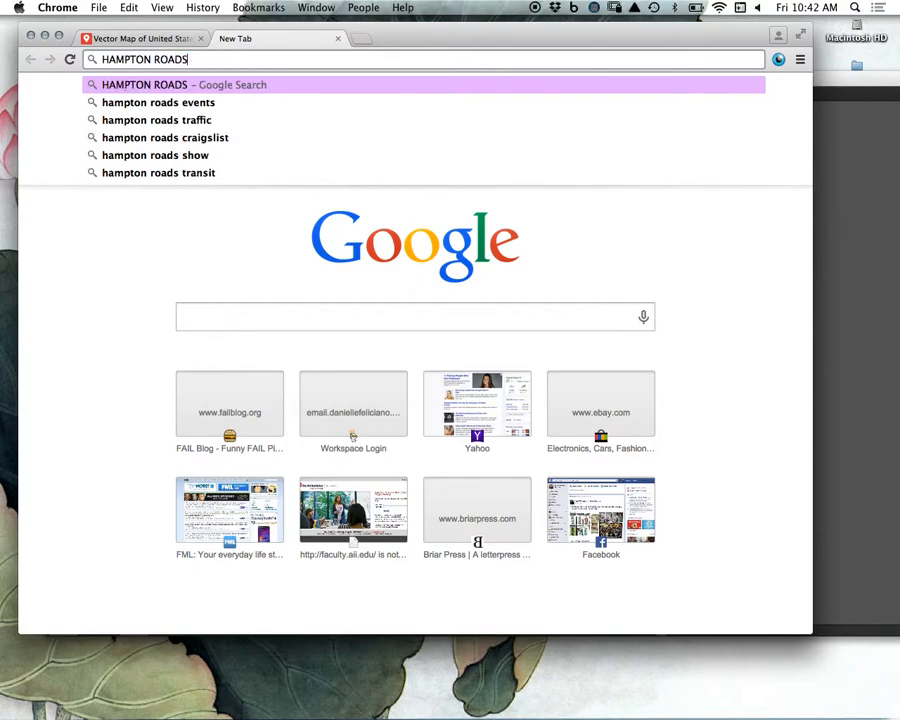
pyautogui.press('Return')
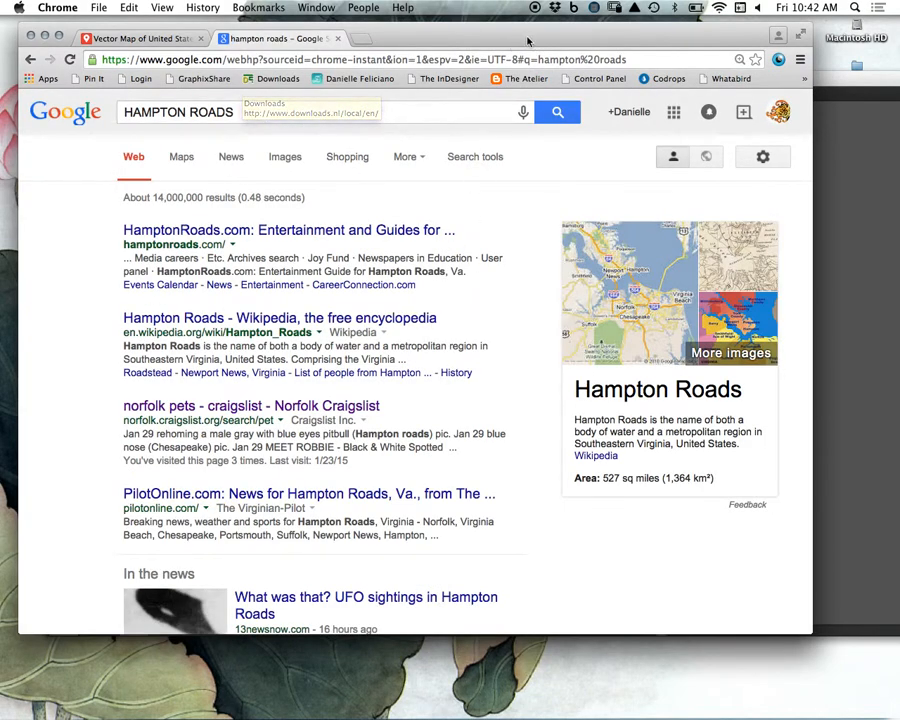
# Step: Open the Hampton Roads road map image from the results by itself and copy it
pyautogui.click(632, 303)
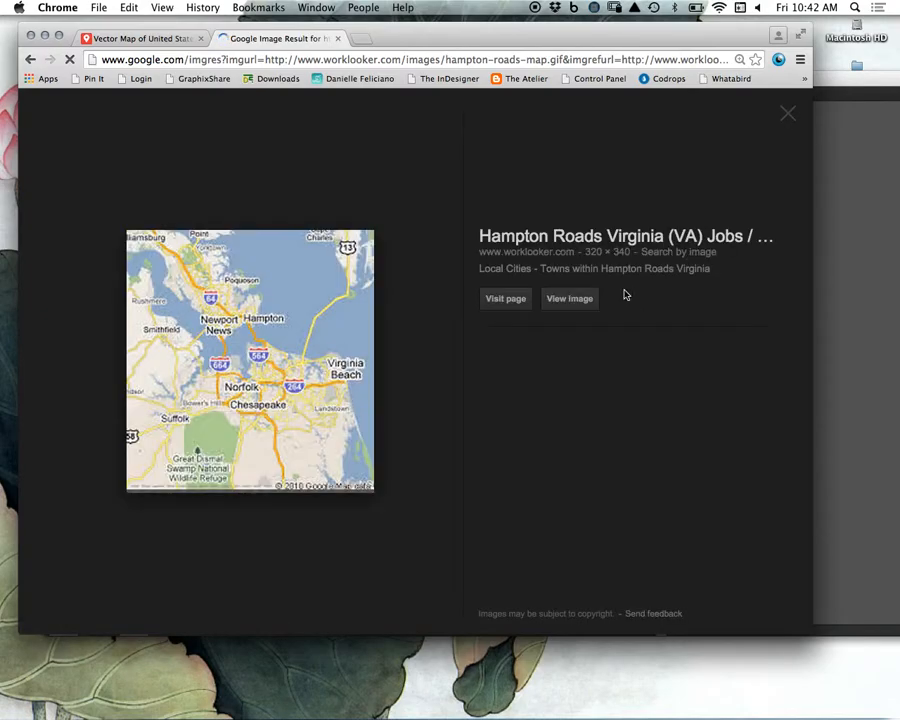
pyautogui.click(585, 302)
pyautogui.rightClick(203, 284)
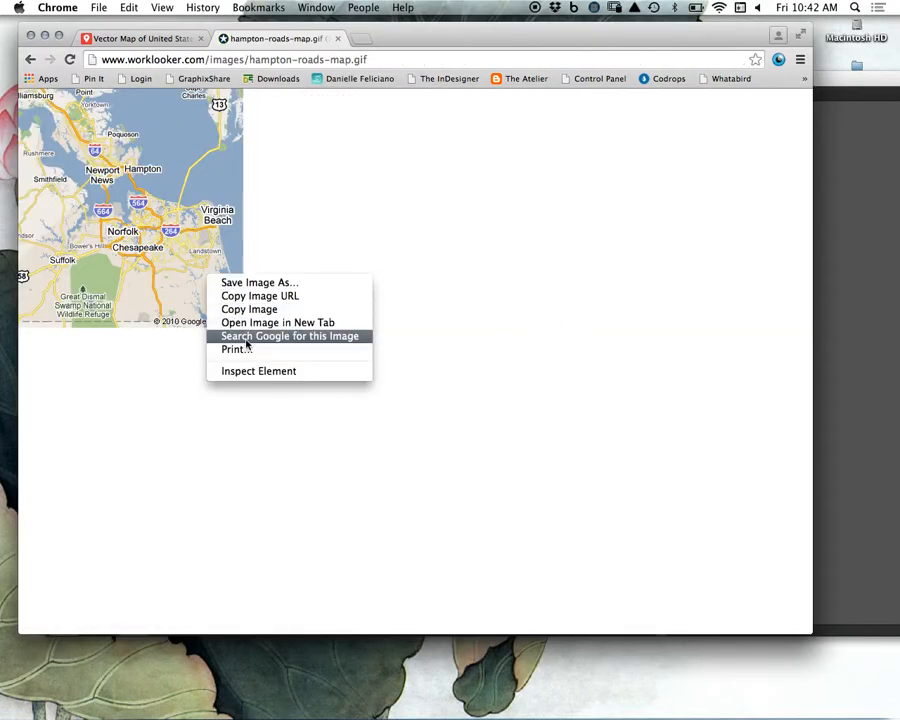
pyautogui.click(245, 309)
# Step: Back in Illustrator, hide Layer 3 and the US map layer, and paste the copied map image onto a new layer
pyautogui.click(854, 334)
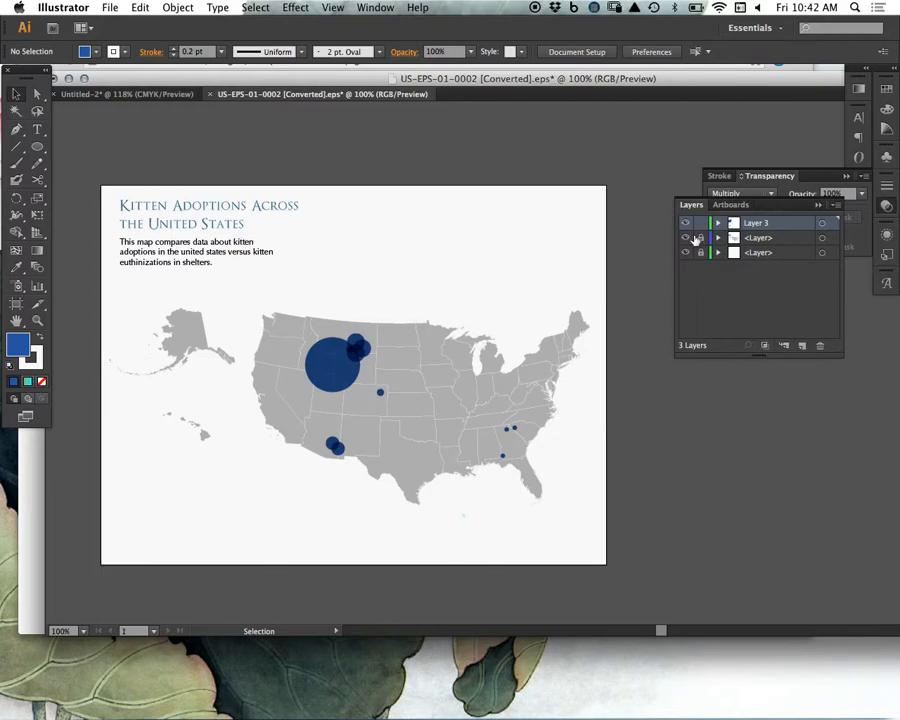
pyautogui.moveTo(686, 225); pyautogui.dragTo(693, 244)
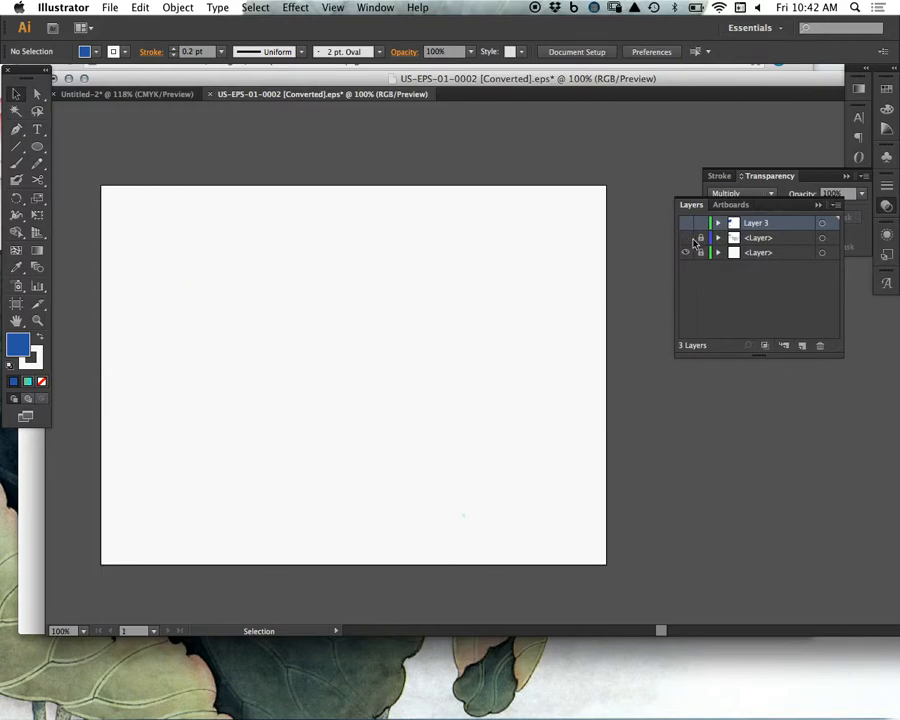
pyautogui.click(802, 346)
pyautogui.press('v')
pyautogui.press('super+v')
# Step: Enlarge the pasted map image slightly in proportion and position it near the middle of the artboard
pyautogui.moveTo(442, 319); pyautogui.dragTo(287, 332)
pyautogui.click(507, 299)
pyautogui.click(356, 488)
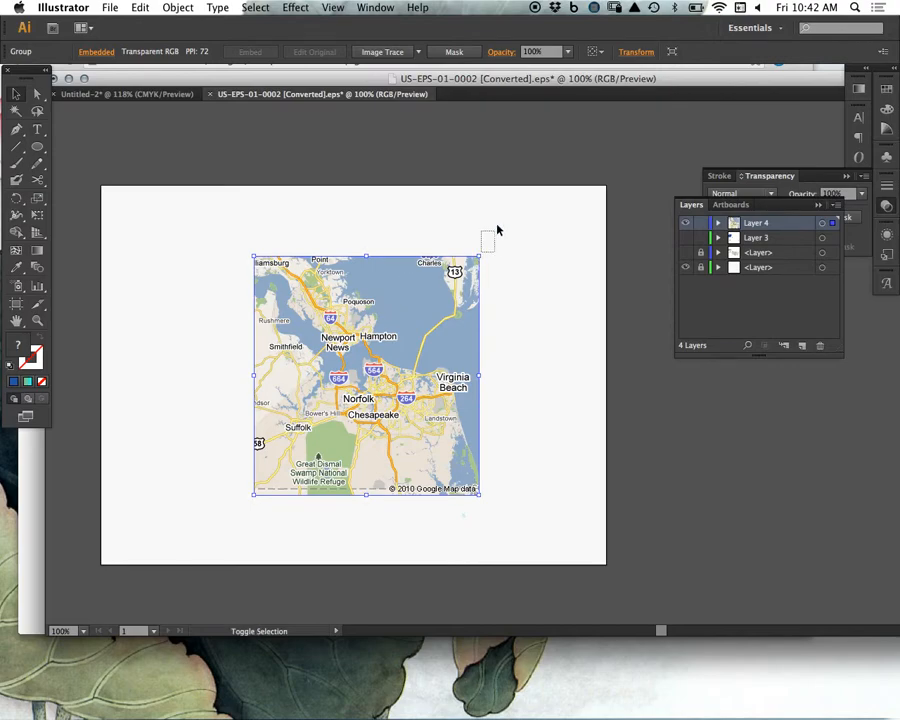
pyautogui.moveTo(479, 256); pyautogui.dragTo(507, 226)
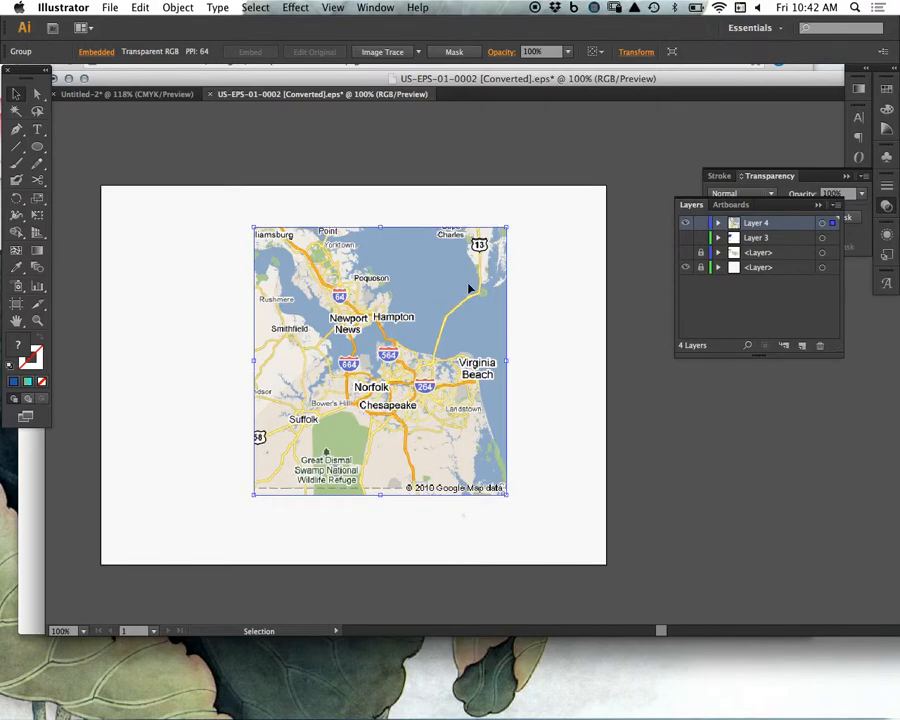
pyautogui.moveTo(469, 284); pyautogui.dragTo(436, 314)
# Step: Add a new layer above the map image and lock the image's layer, Layer 4
pyautogui.click(803, 345)
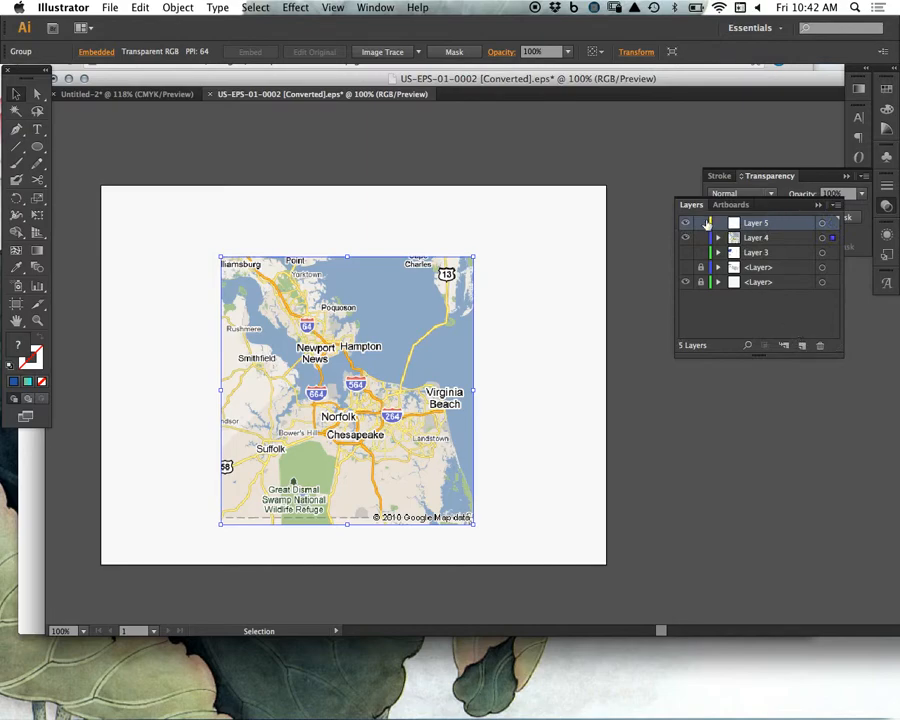
pyautogui.click(701, 238)
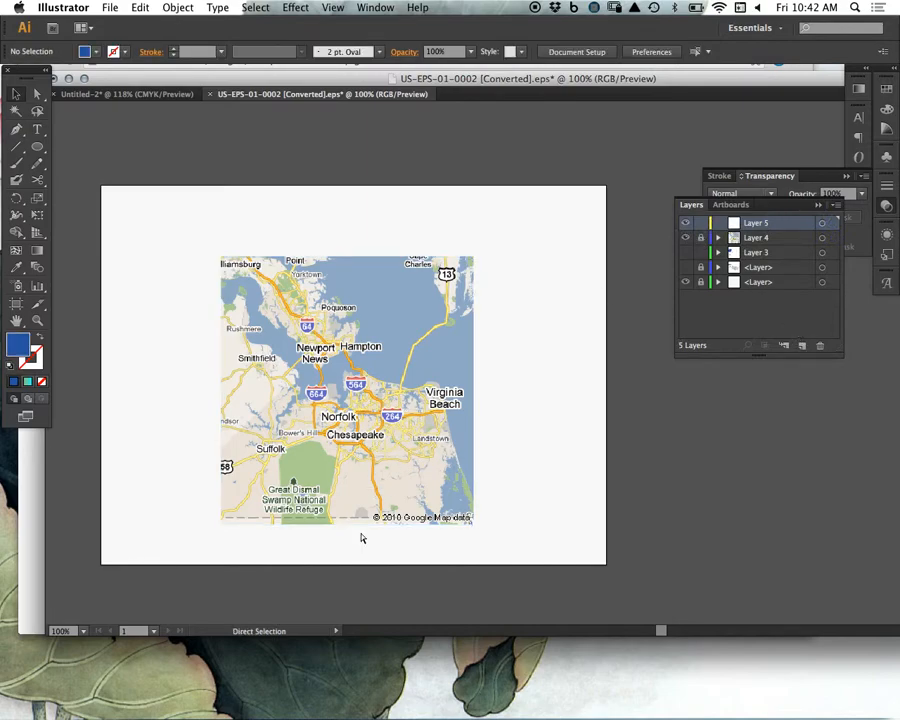
# Step: Set up the Pen tool for tracing with no fill and a 3 pt blue stroke
pyautogui.press('super+equal')
pyautogui.press('super+equal')
pyautogui.press('super+equal')
pyautogui.press('space')
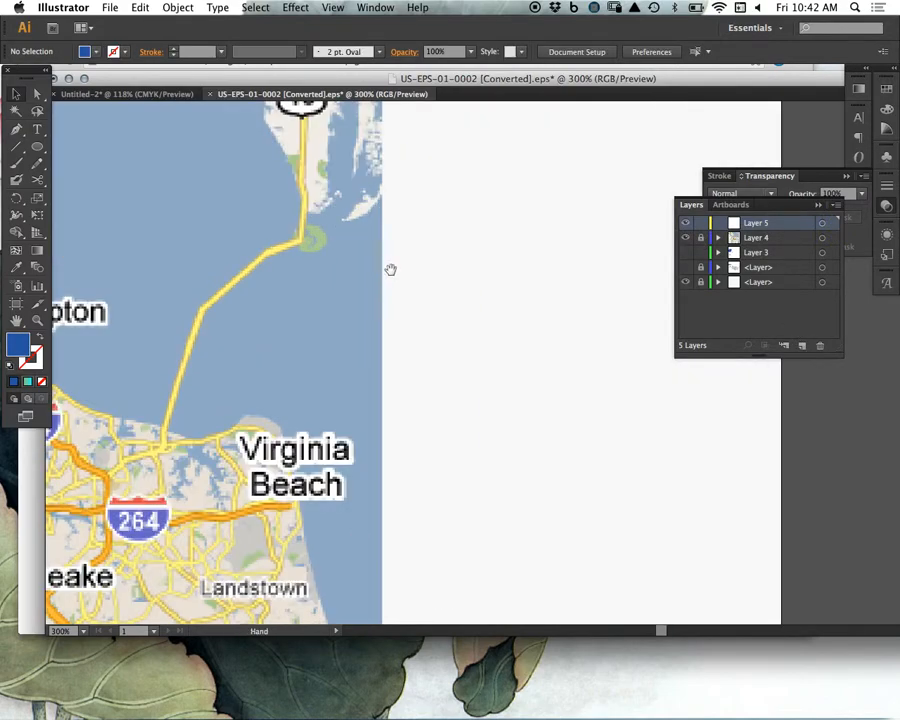
pyautogui.scroll(-5, 390, 271)
pyautogui.hscroll(-8, 339, 297)
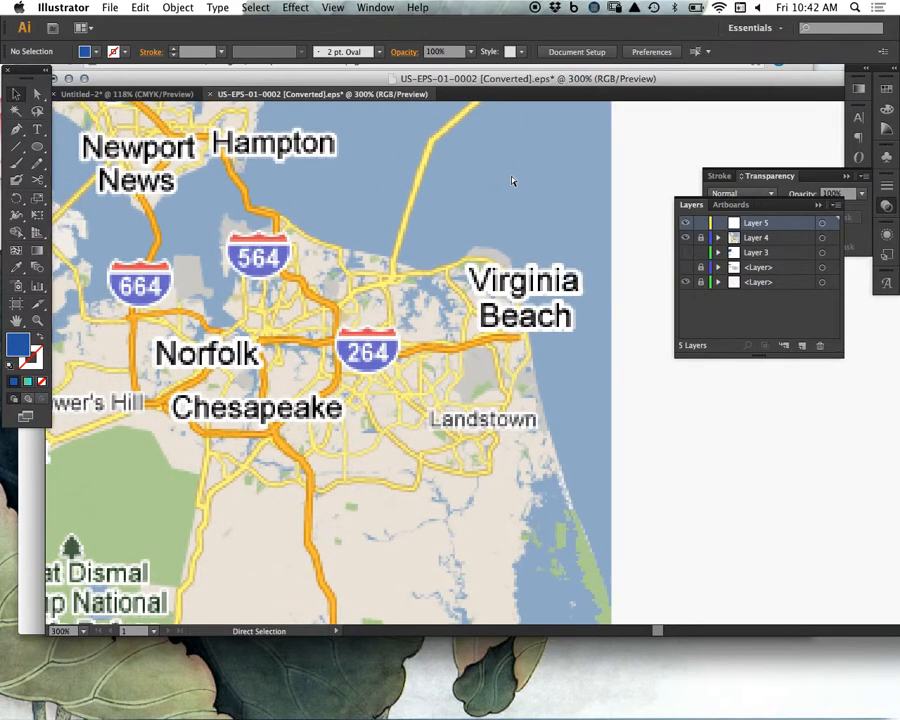
pyautogui.press('super+minus')
pyautogui.click(17, 130)
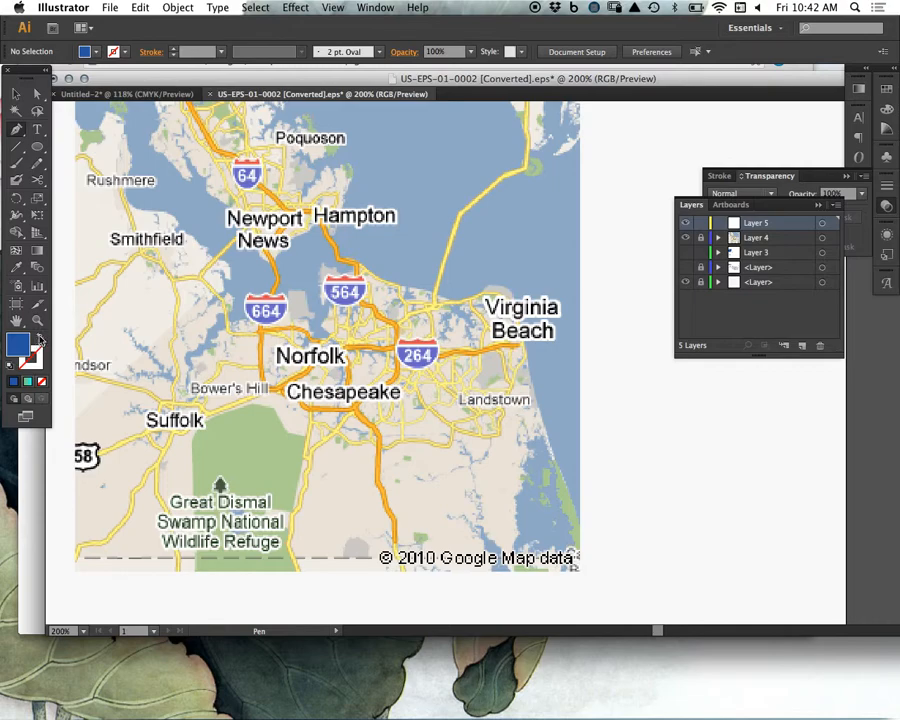
pyautogui.click(39, 340)
pyautogui.click(173, 49)
pyautogui.click(173, 49)
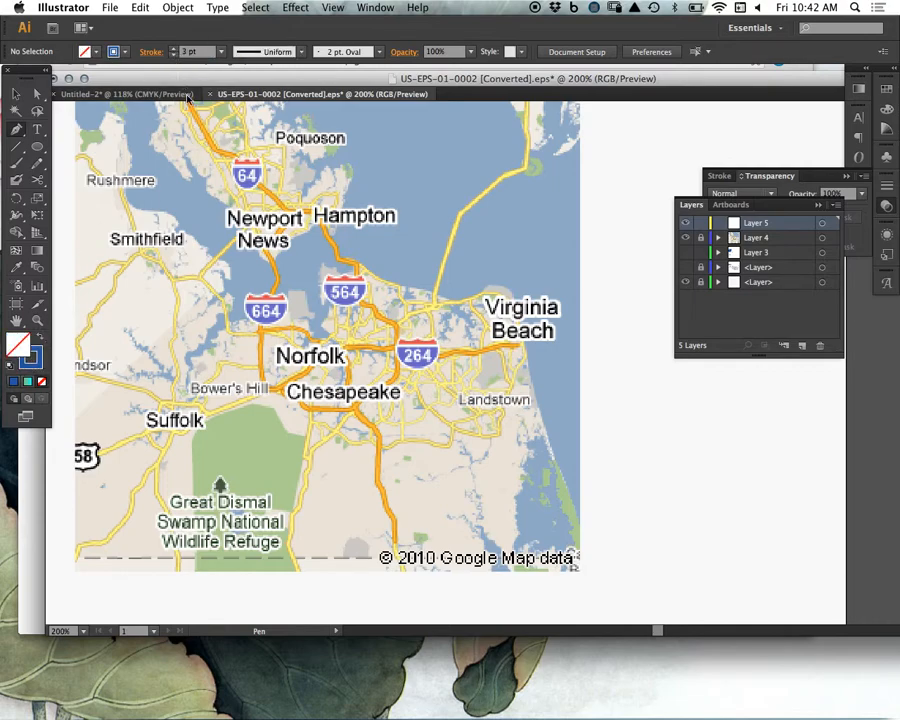
# Step: Trace Interstate 64 with the Pen tool from the map's northwest edge through Newport News and Hampton to the bend east of the 564 marker
pyautogui.click(193, 117)
pyautogui.click(217, 152)
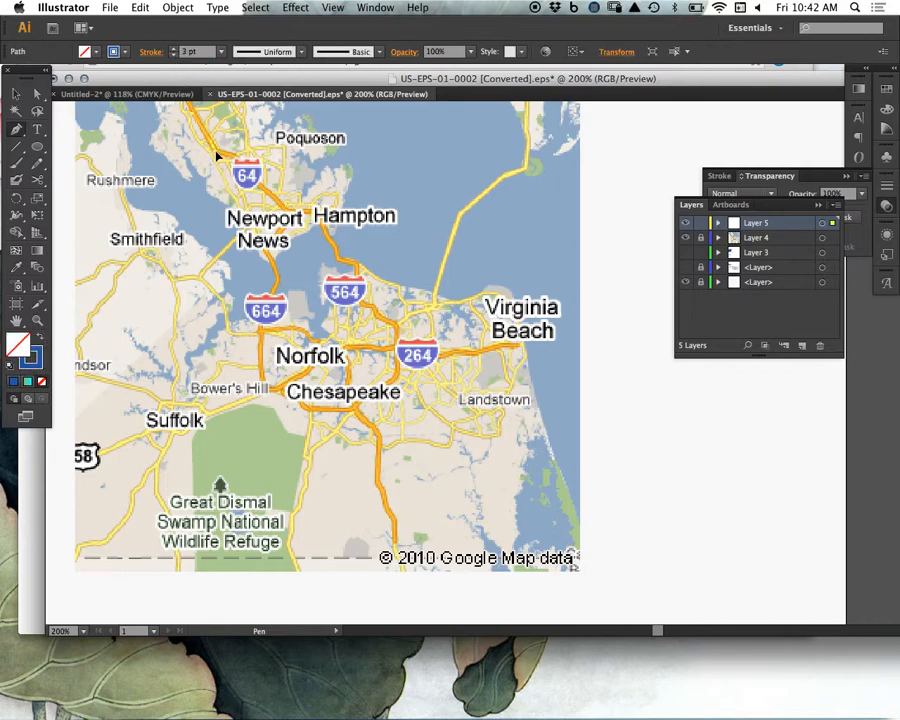
pyautogui.click(238, 158)
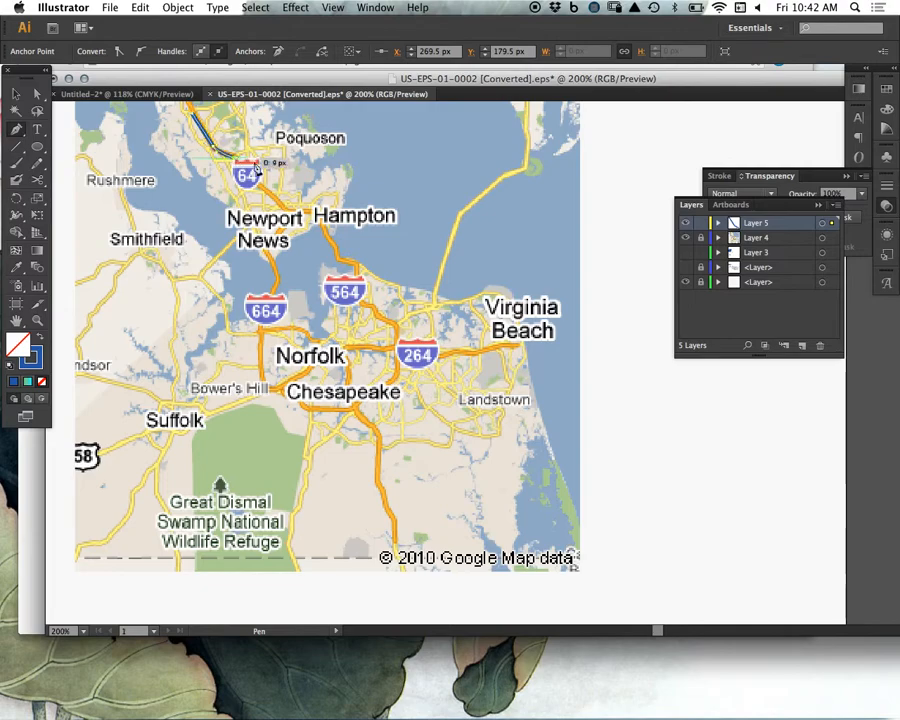
pyautogui.click(290, 212)
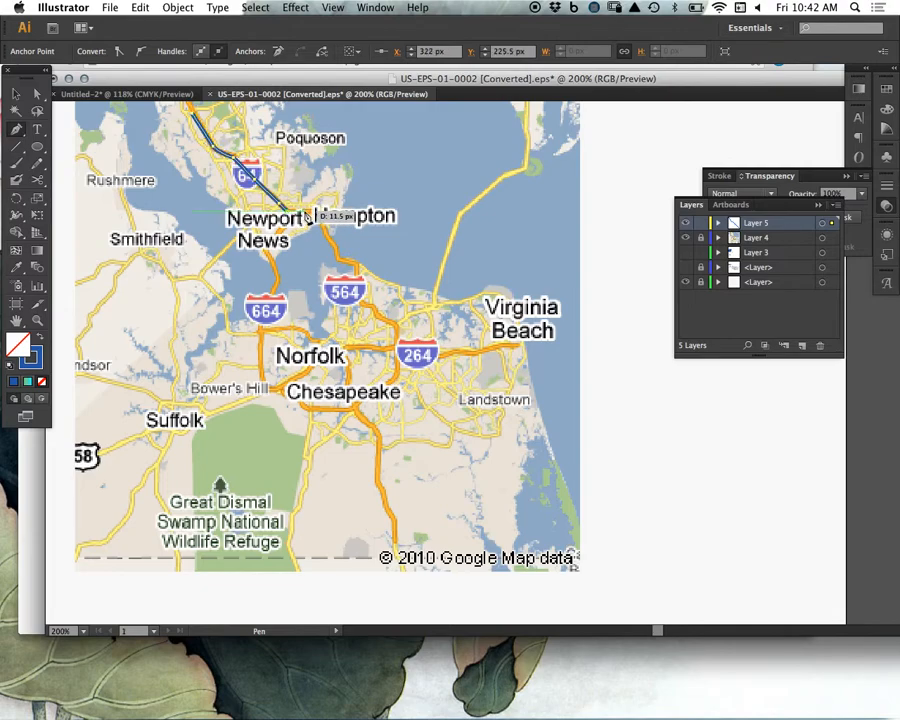
pyautogui.click(308, 212)
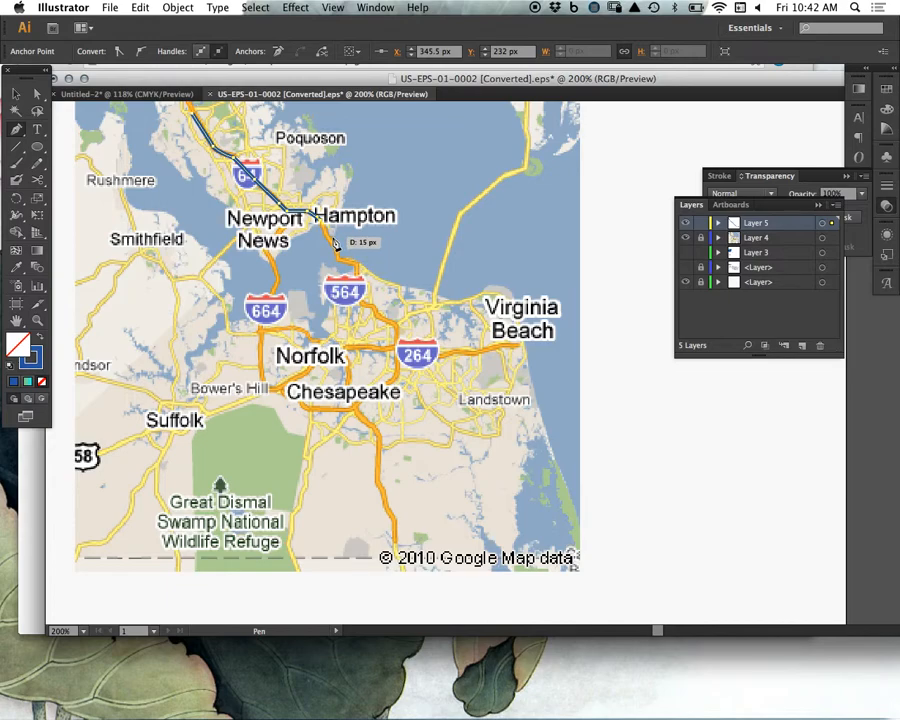
pyautogui.click(334, 251)
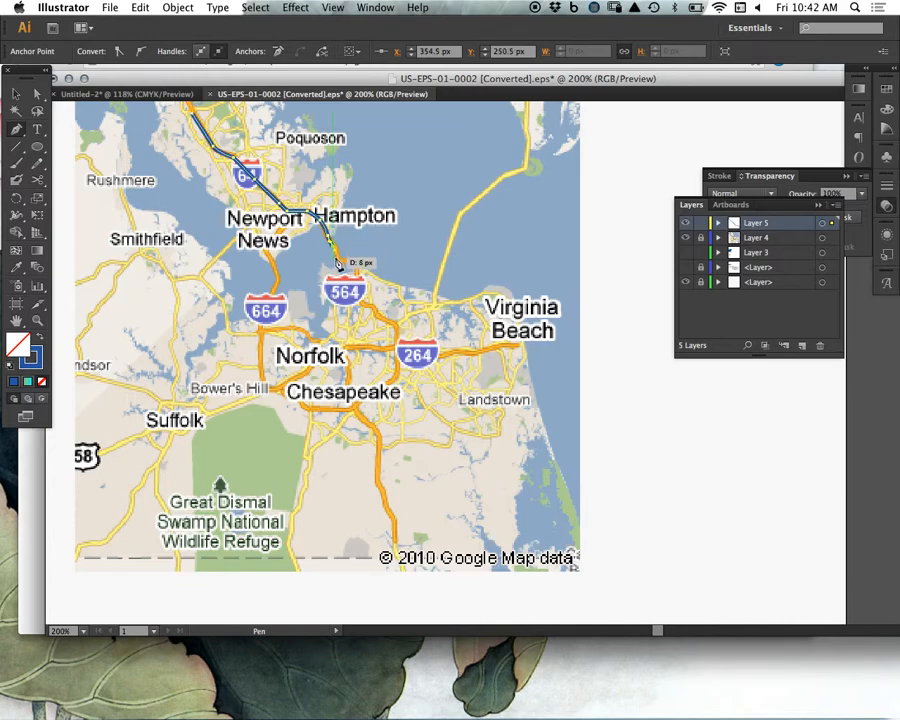
pyautogui.moveTo(352, 264); pyautogui.dragTo(394, 337)
pyautogui.click(378, 314)
pyautogui.click(391, 320)
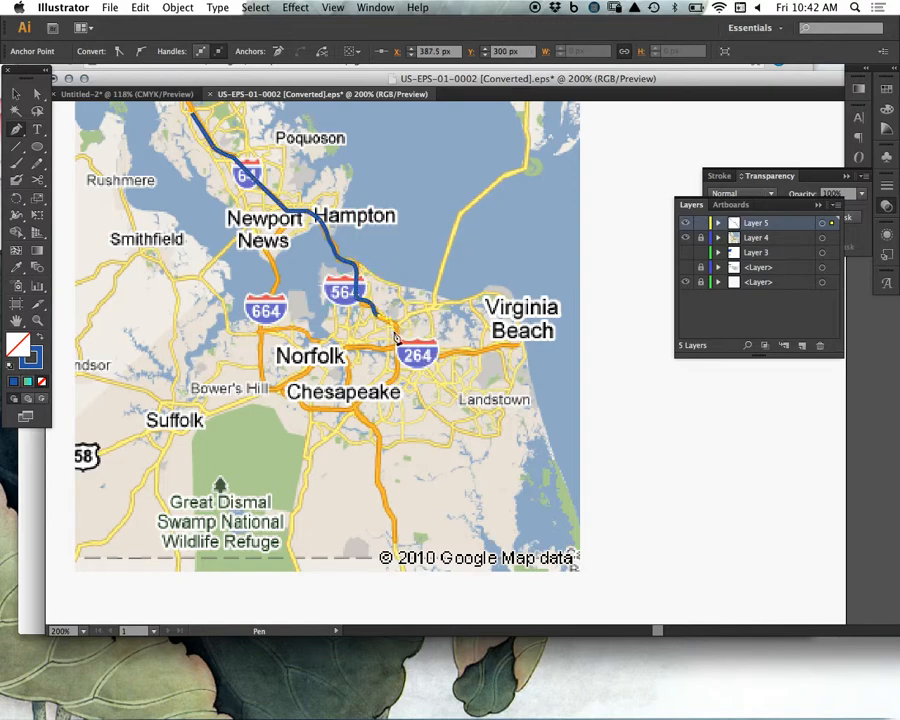
# Step: Continue the Interstate 64 path south past the 264 marker and west below Chesapeake toward Bower's Hill
pyautogui.click(396, 339)
pyautogui.click(396, 370)
pyautogui.click(383, 387)
pyautogui.click(351, 408)
pyautogui.click(325, 406)
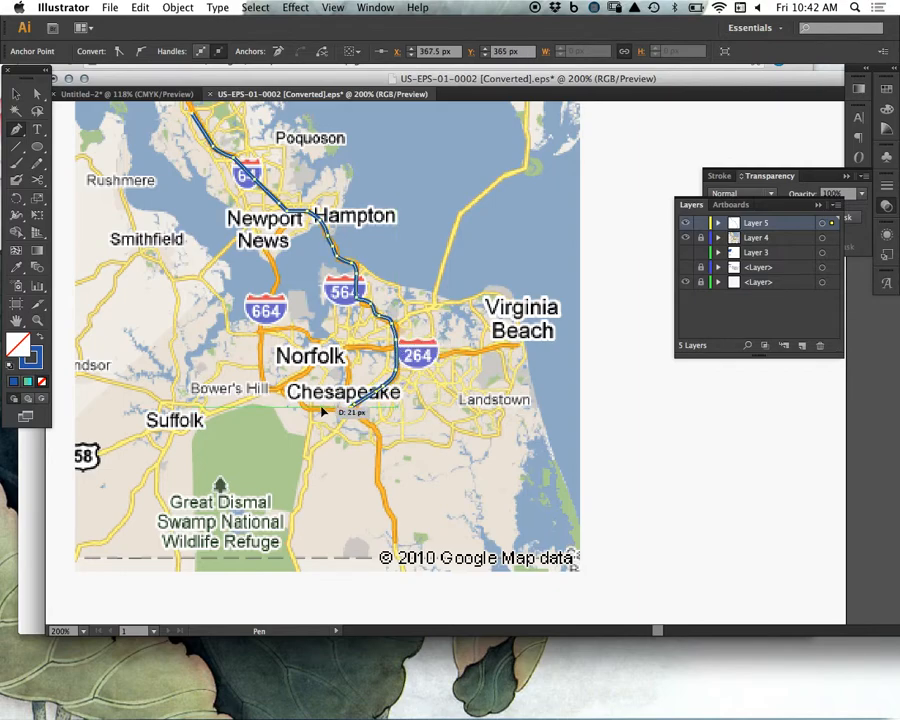
pyautogui.click(292, 390)
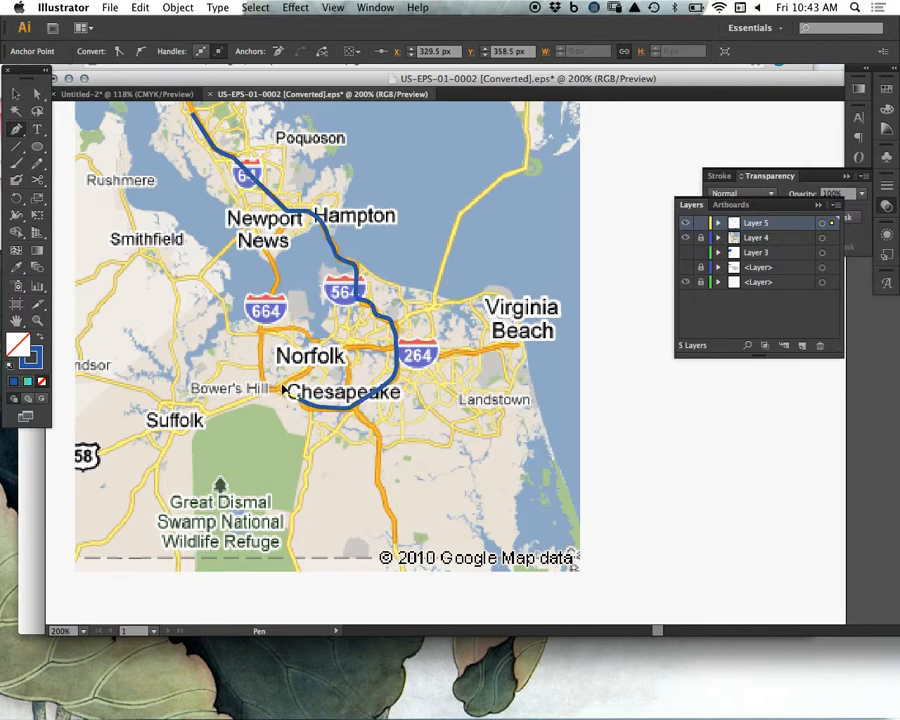
# Step: Extend the path northeast through Norfolk and around the western highway loop back to Bower's Hill, ending it there
pyautogui.click(301, 372)
pyautogui.click(311, 361)
pyautogui.click(316, 339)
pyautogui.click(321, 345)
pyautogui.click(305, 332)
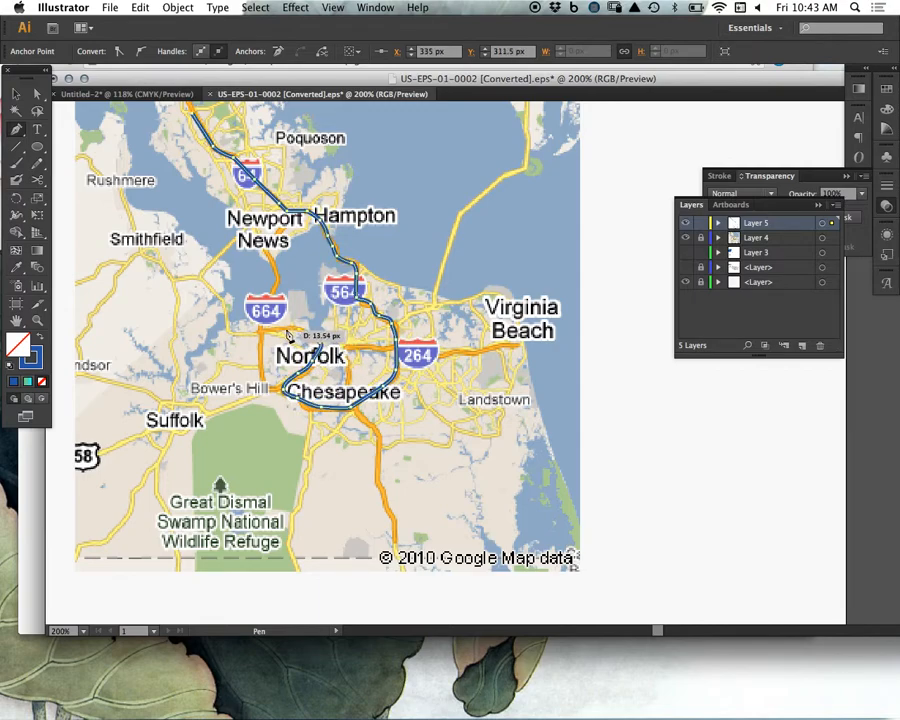
pyautogui.click(282, 327)
pyautogui.click(263, 331)
pyautogui.click(260, 346)
pyautogui.click(261, 373)
pyautogui.click(267, 391)
pyautogui.click(276, 387)
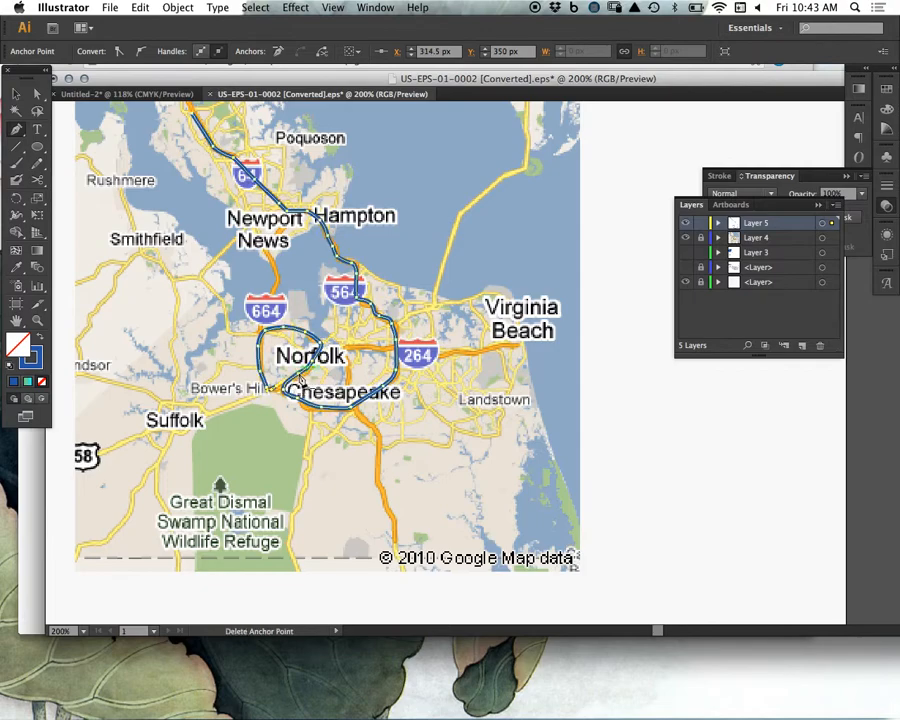
pyautogui.keyDown('super'); pyautogui.click(316, 376); pyautogui.keyUp('super')
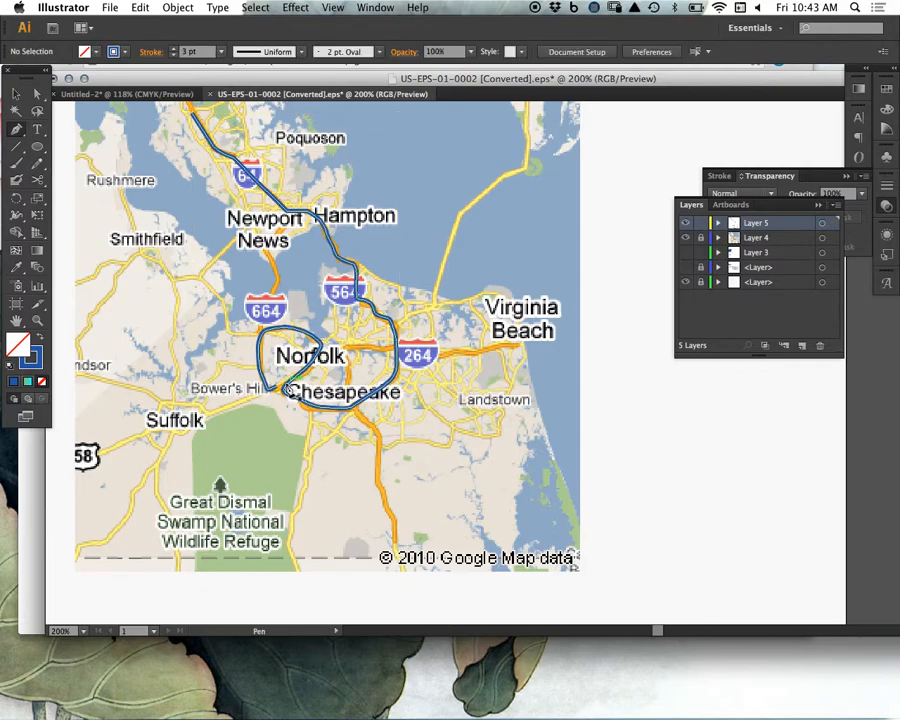
# Step: Trace Interstate 664 as a separate path from the western loop north across the water to the Interstate 64 path at Newport News
pyautogui.click(262, 331)
pyautogui.click(261, 312)
pyautogui.click(275, 281)
pyautogui.click(269, 257)
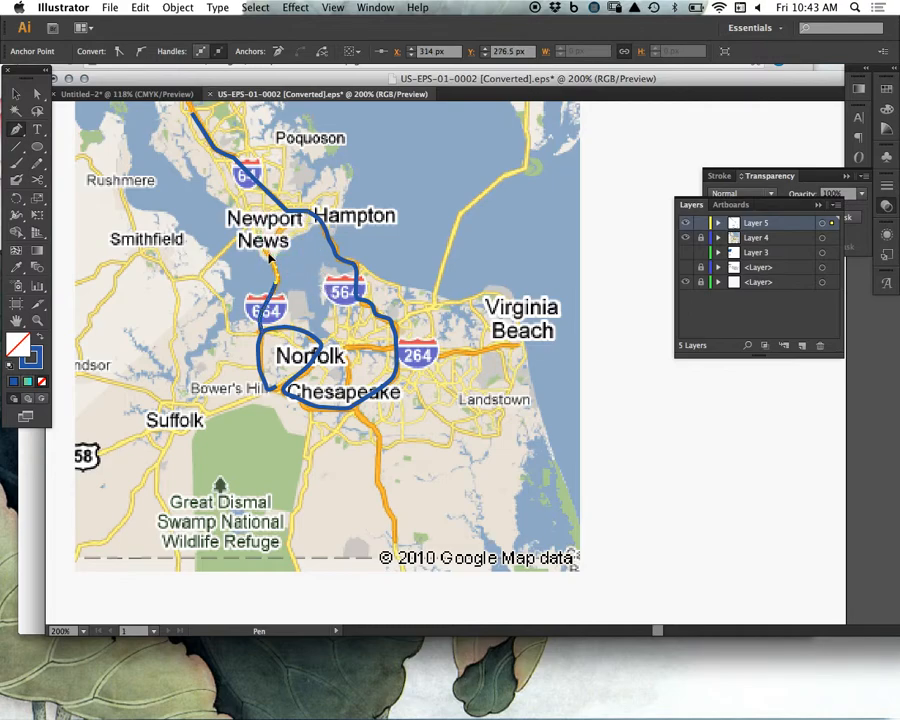
pyautogui.click(298, 212)
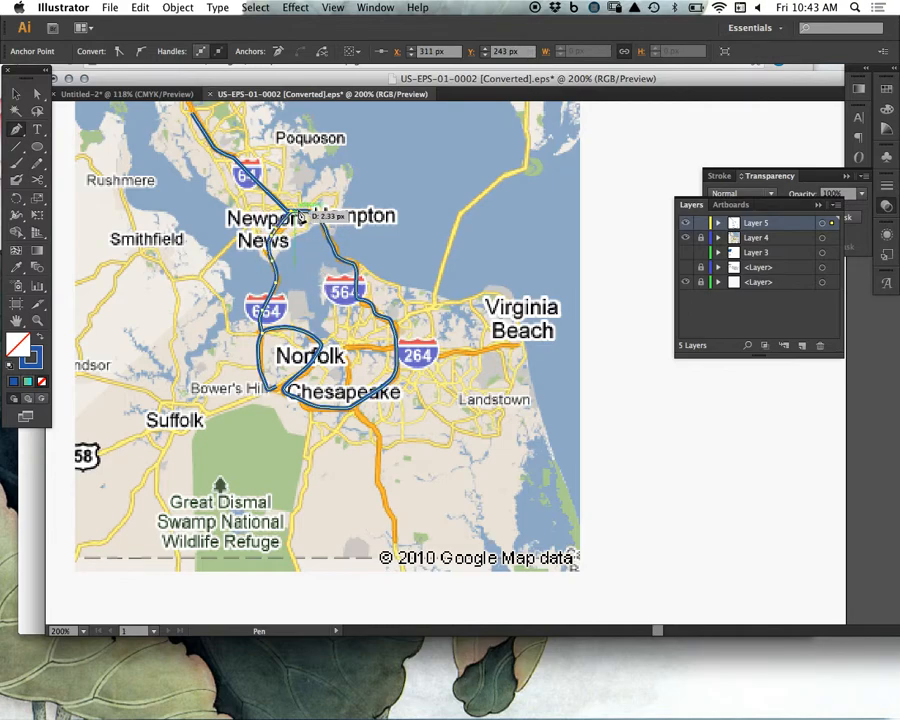
pyautogui.keyDown('super'); pyautogui.click(402, 299); pyautogui.keyUp('super')
# Step: Trace Interstate 264 from Norfolk to Virginia Beach, and the orange highway from Chesapeake south to the map's lower edge
pyautogui.moveTo(332, 348); pyautogui.dragTo(521, 352)
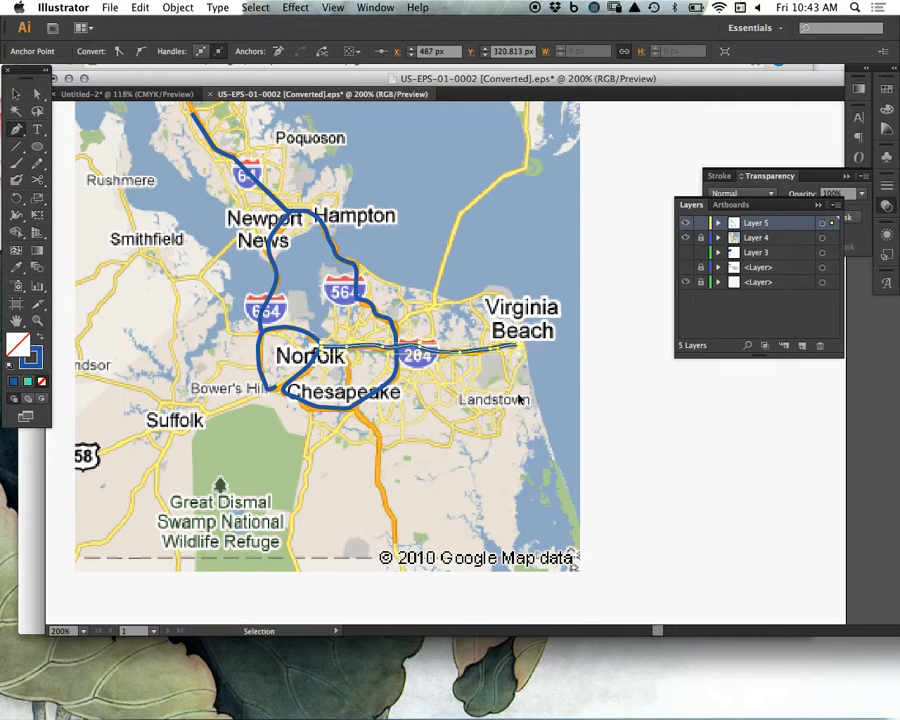
pyautogui.keyDown('super'); pyautogui.click(518, 398); pyautogui.keyUp('super')
pyautogui.click(354, 406)
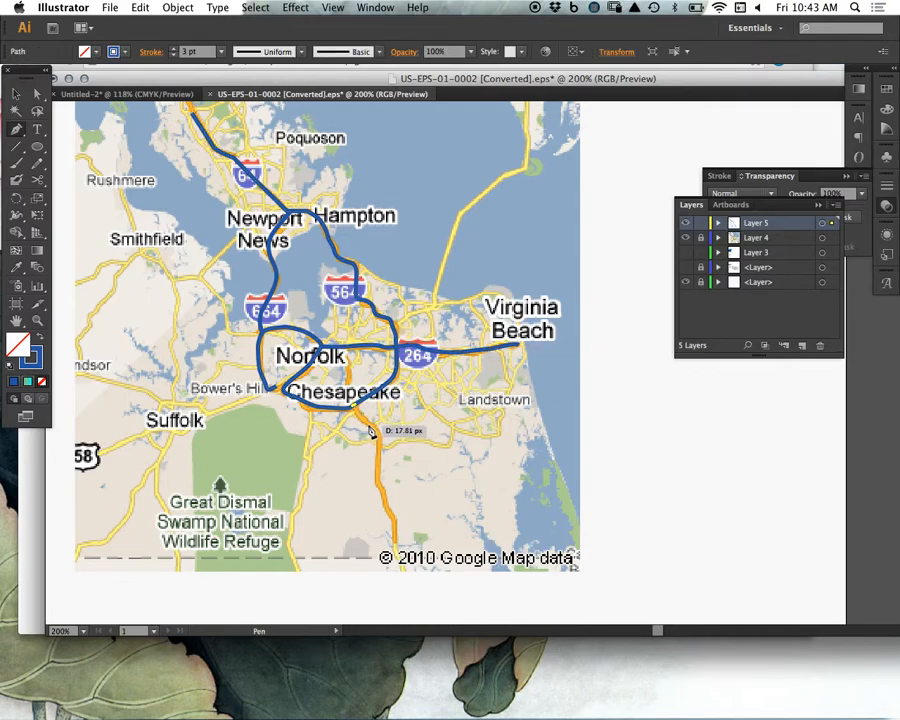
pyautogui.click(370, 428)
pyautogui.click(378, 443)
pyautogui.click(378, 479)
pyautogui.click(387, 505)
pyautogui.click(397, 525)
pyautogui.click(401, 562)
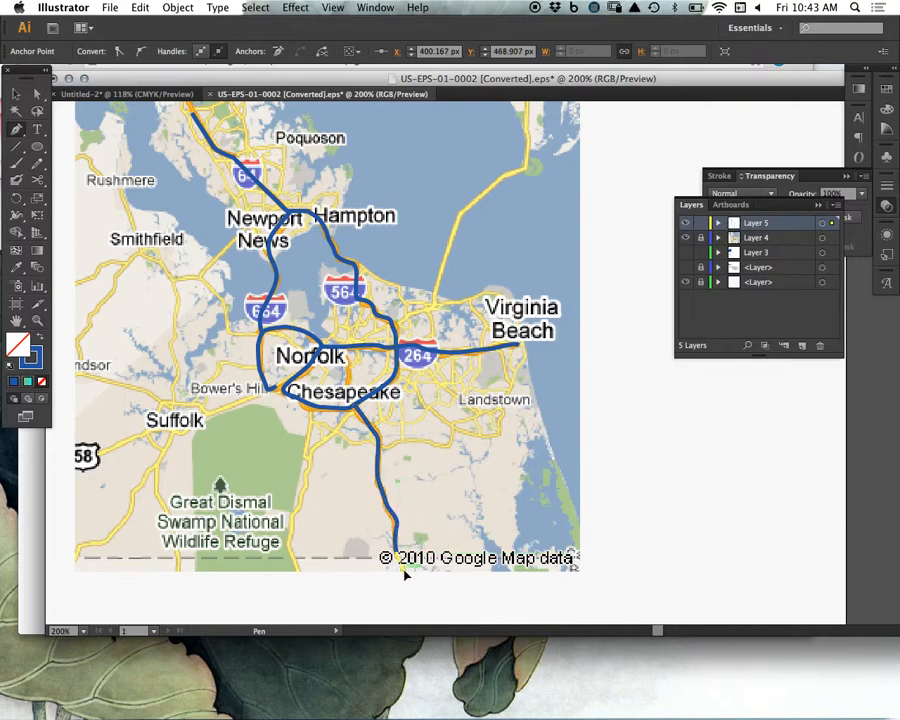
# Step: Clear the selection and hide the reference map image on Layer 4
pyautogui.click(17, 95)
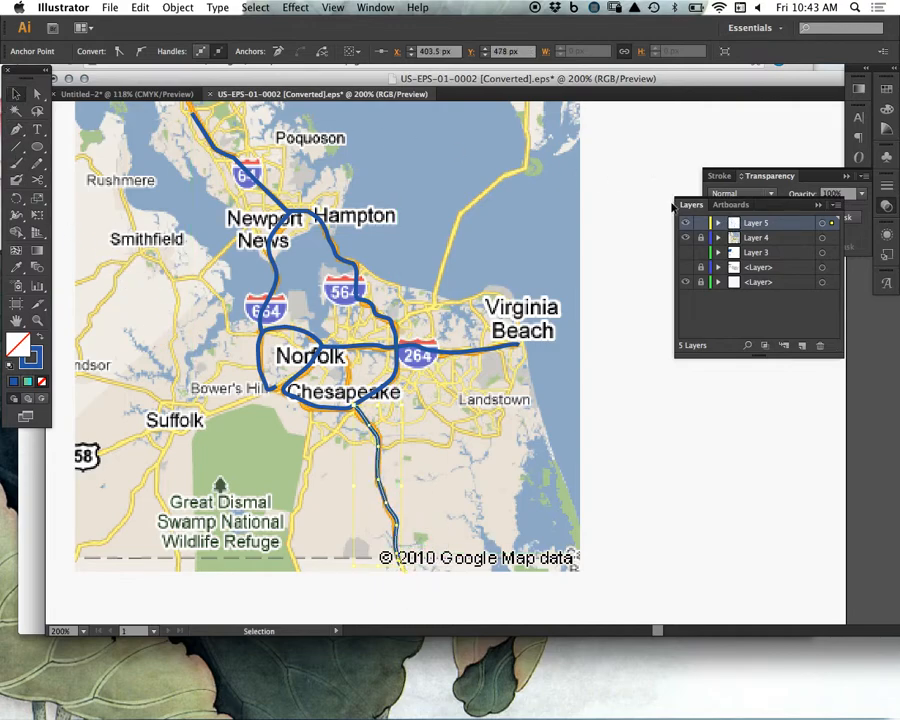
pyautogui.click(685, 237)
pyautogui.click(422, 271)
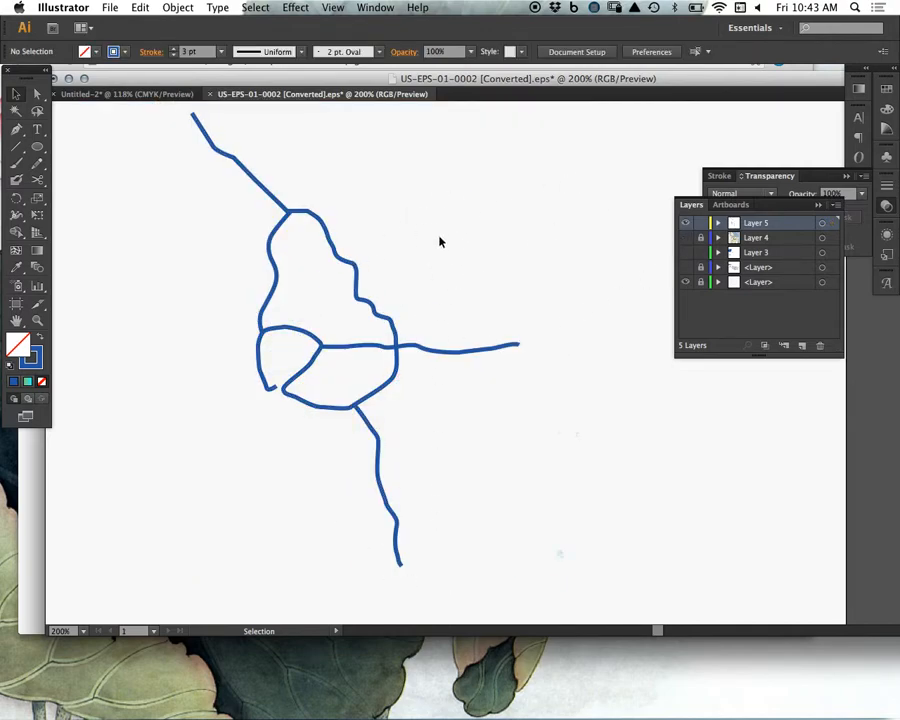
# Step: Move the loose endpoint of the western loop onto the nearby path corner to close the gap
pyautogui.click(274, 389)
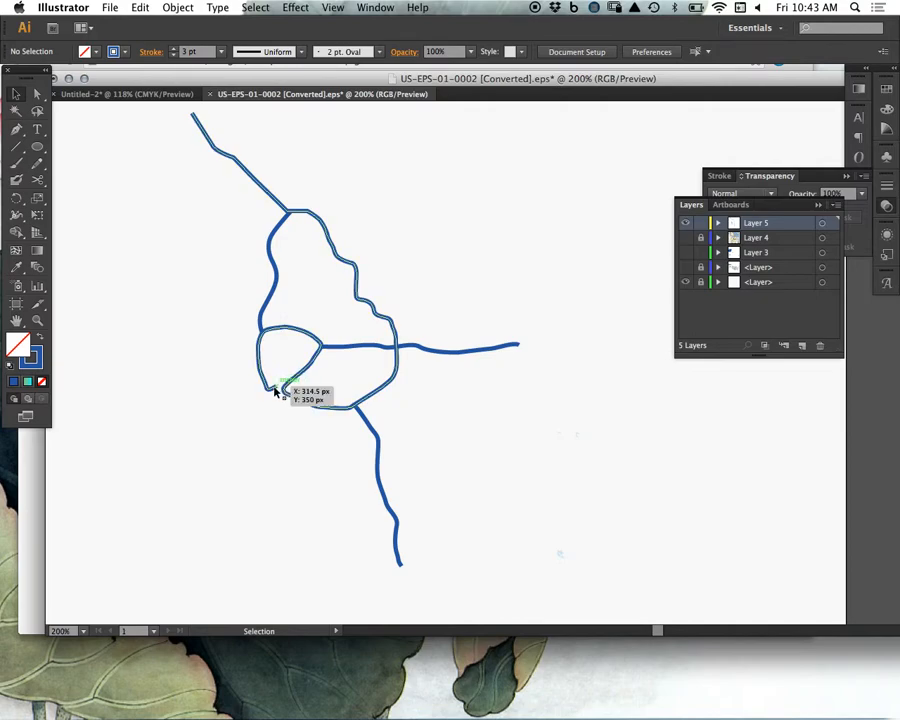
pyautogui.press('a')
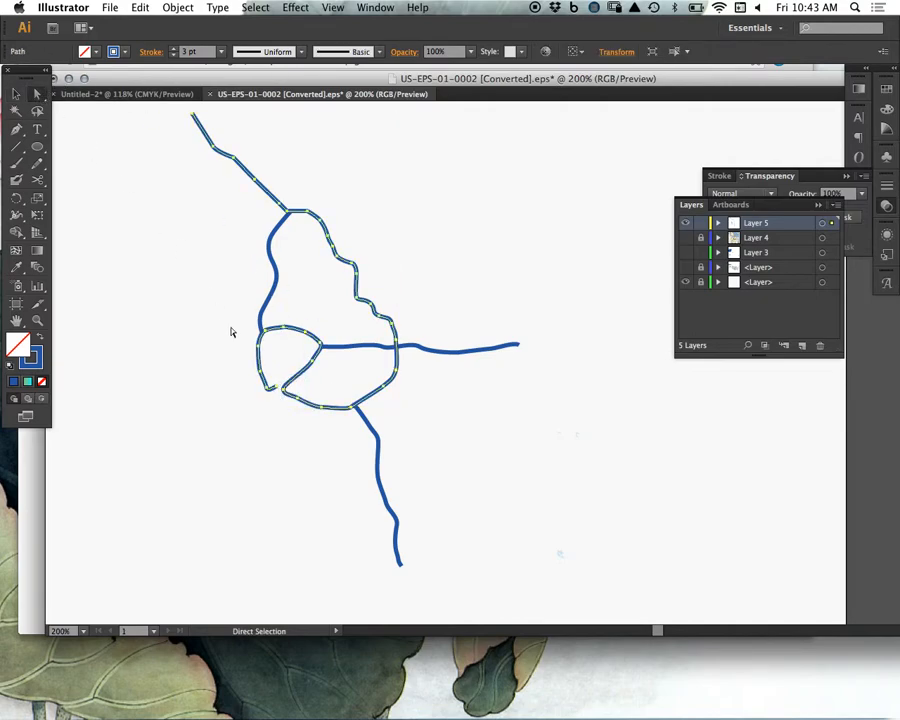
pyautogui.click(279, 390)
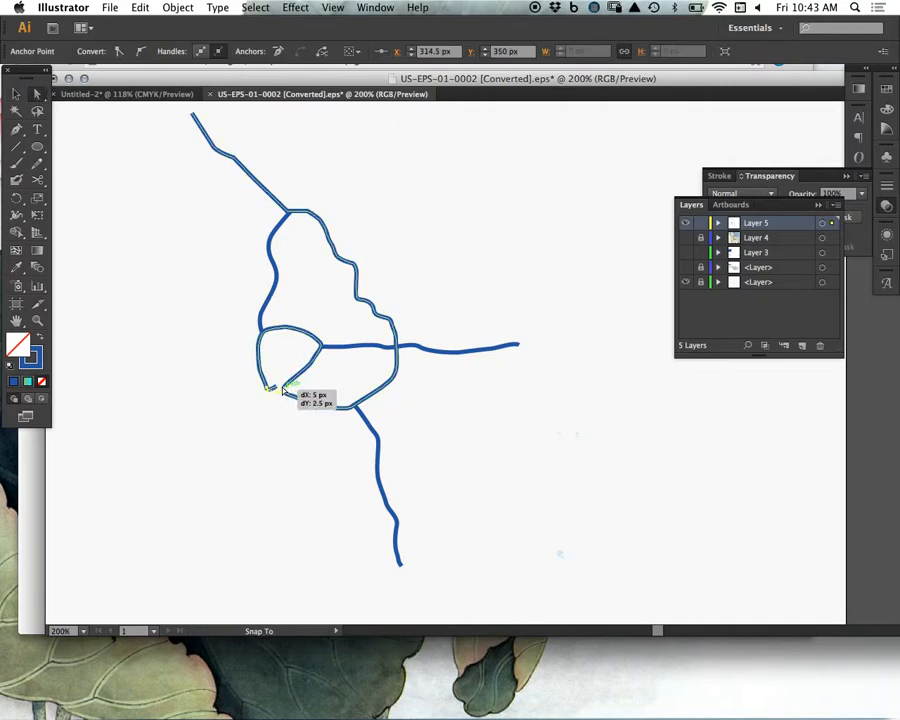
pyautogui.click(313, 388)
# Step: Smooth the bend of the Interstate 64 path below Hampton and the eastern part of the Interstate 264 path with the Smooth tool
pyautogui.click(333, 251)
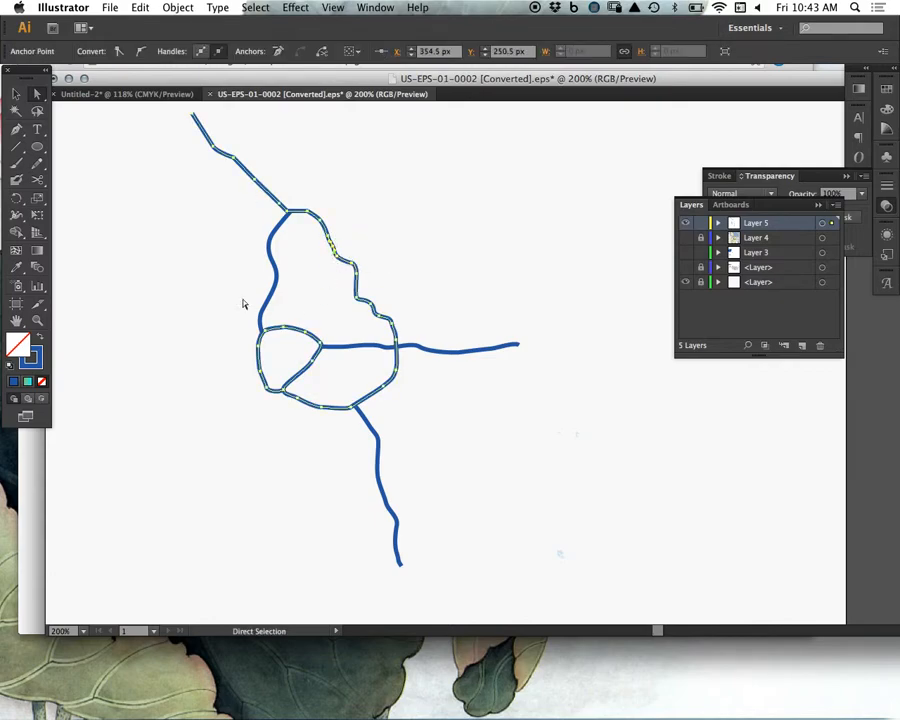
pyautogui.moveTo(37, 163); pyautogui.dragTo(75, 181)
pyautogui.moveTo(317, 209); pyautogui.dragTo(332, 241)
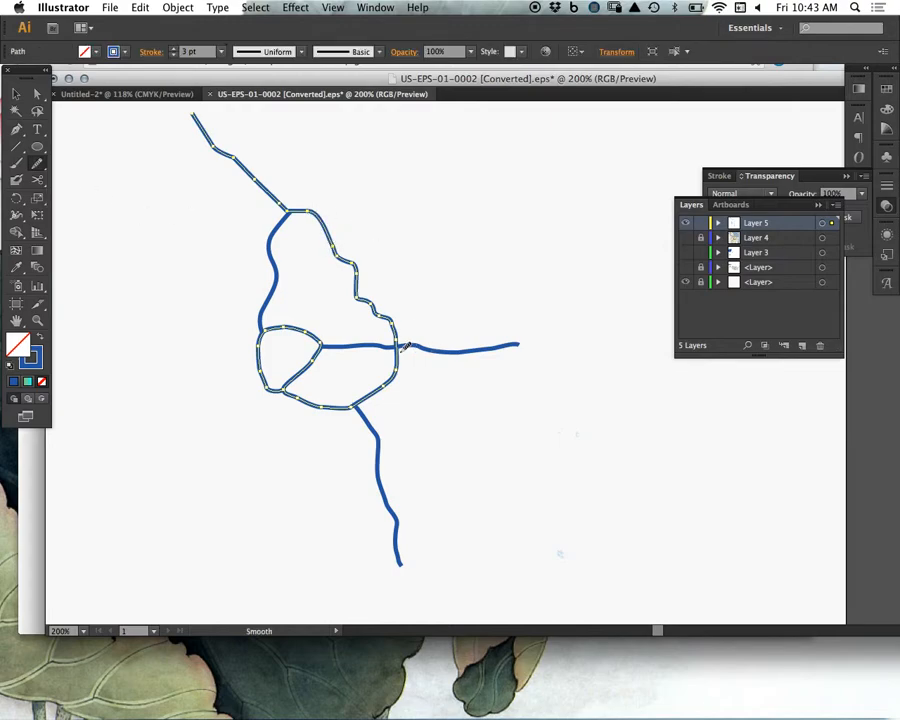
pyautogui.keyDown('super'); pyautogui.click(452, 349); pyautogui.keyUp('super')
pyautogui.keyDown('super'); pyautogui.click(436, 351); pyautogui.keyUp('super')
pyautogui.moveTo(422, 346); pyautogui.dragTo(450, 352)
pyautogui.keyDown('super'); pyautogui.click(449, 285); pyautogui.keyUp('super')
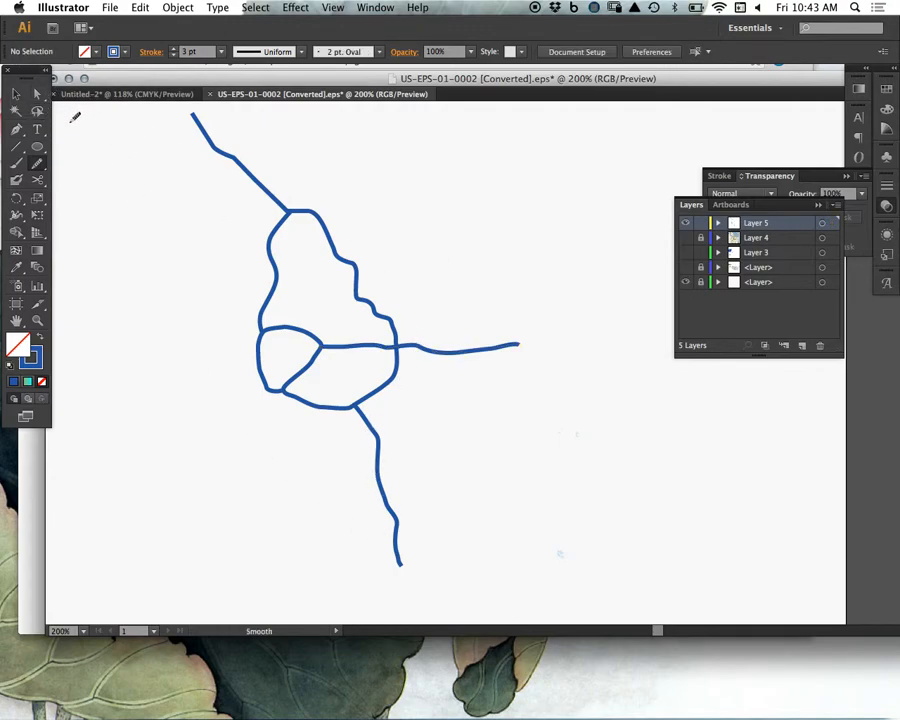
# Step: Show and unlock the US map layer and select the Virginia shape for copying
pyautogui.click(16, 93)
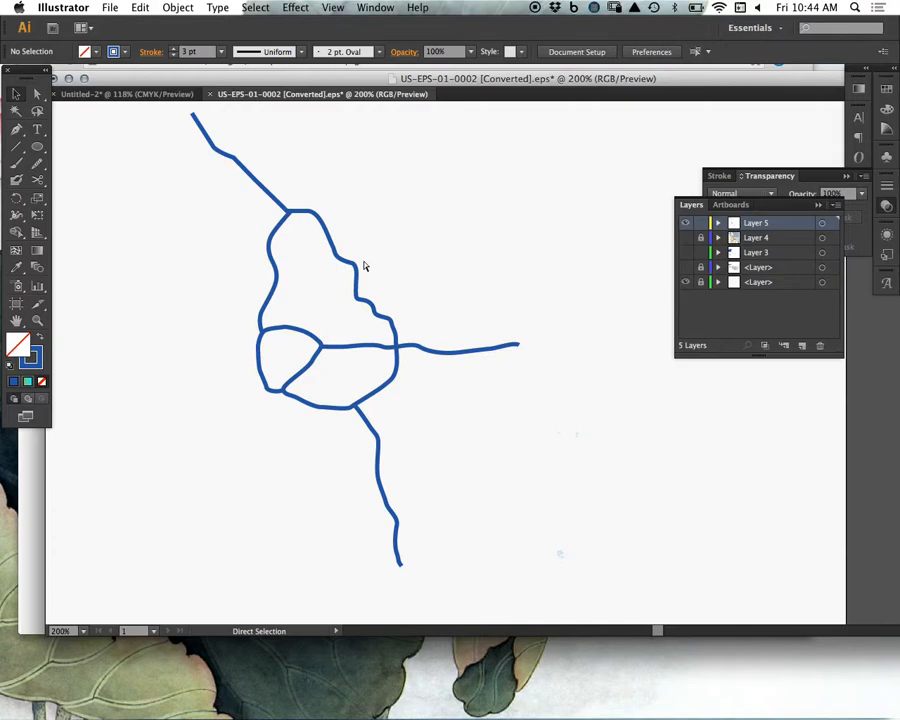
pyautogui.press('super+1')
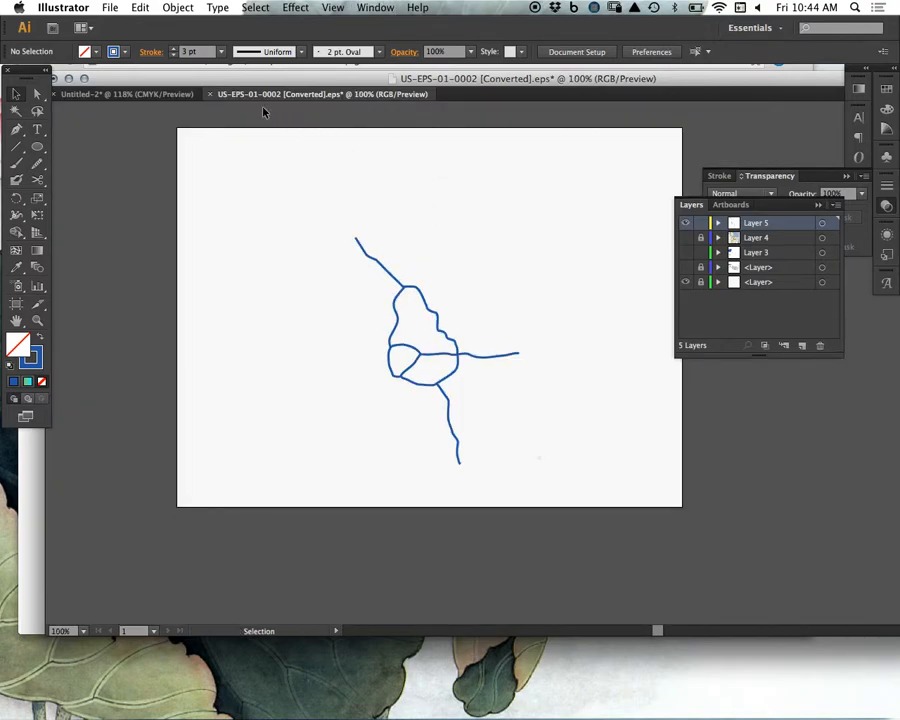
pyautogui.click(125, 94)
pyautogui.click(284, 94)
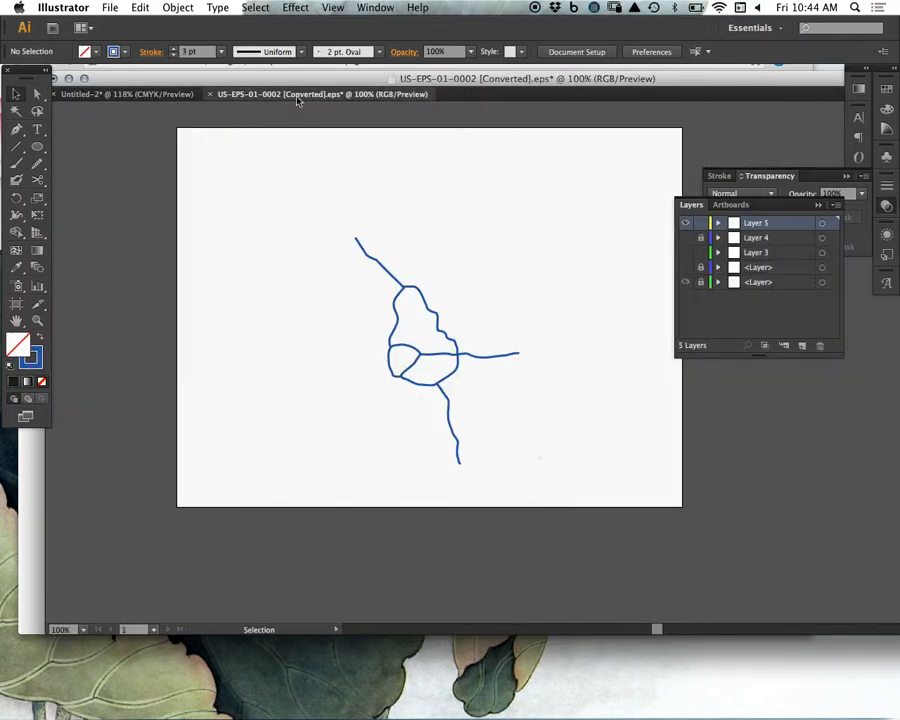
pyautogui.click(685, 266)
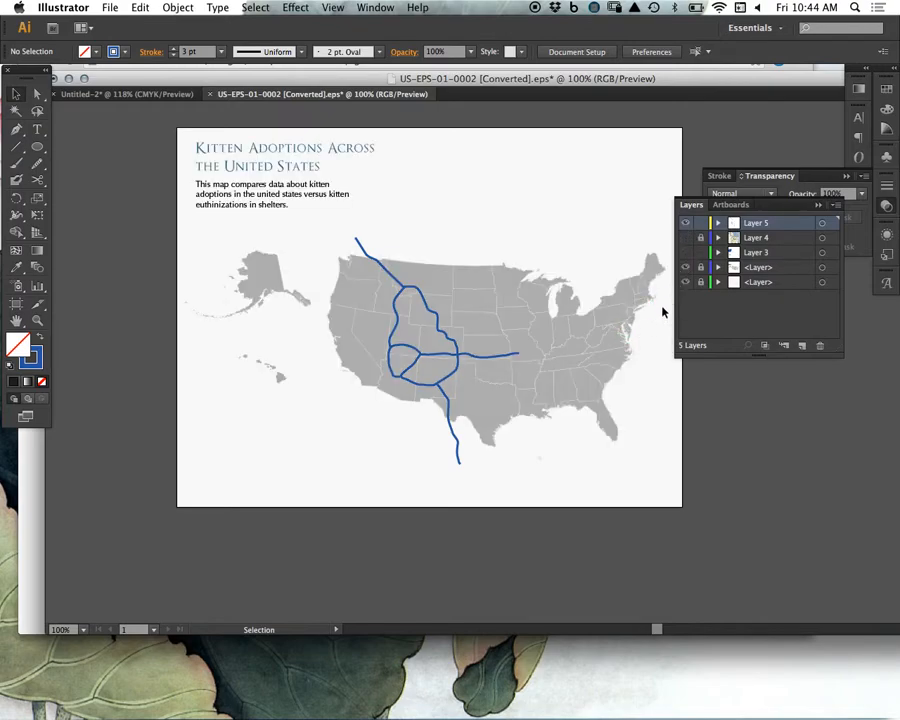
pyautogui.click(701, 266)
pyautogui.click(614, 344)
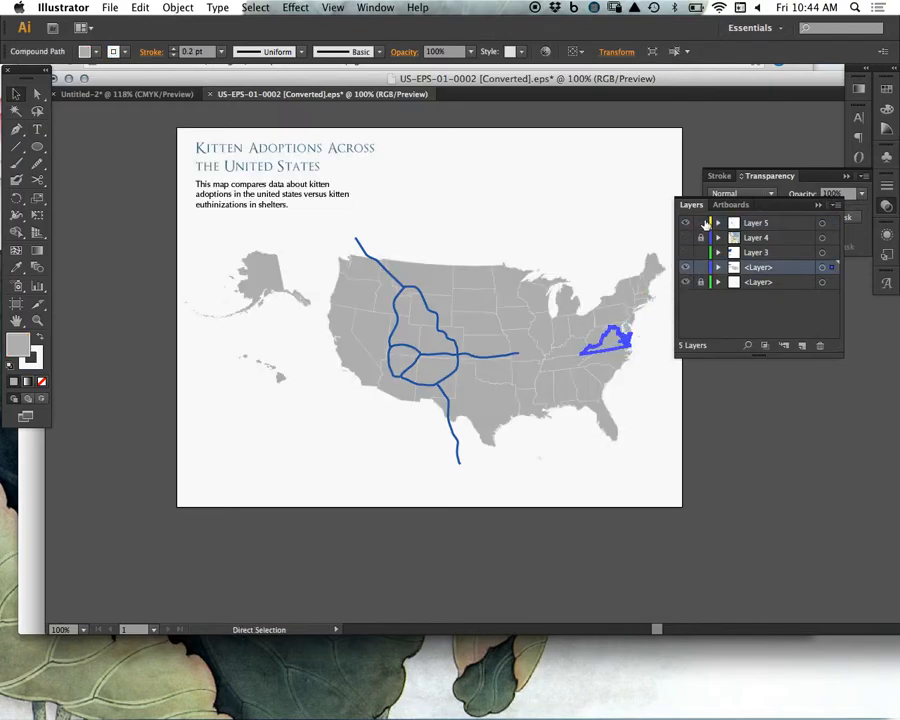
# Step: Hide the US map layer and paste the copied Virginia shape onto Layer 5
pyautogui.click(686, 266)
pyautogui.click(767, 227)
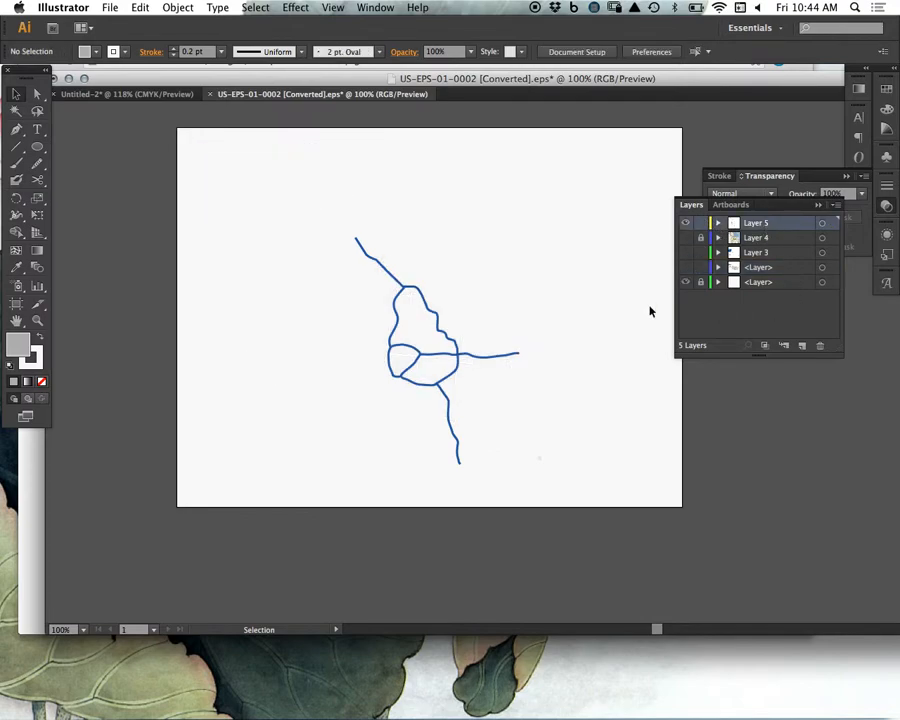
pyautogui.press('super+v')
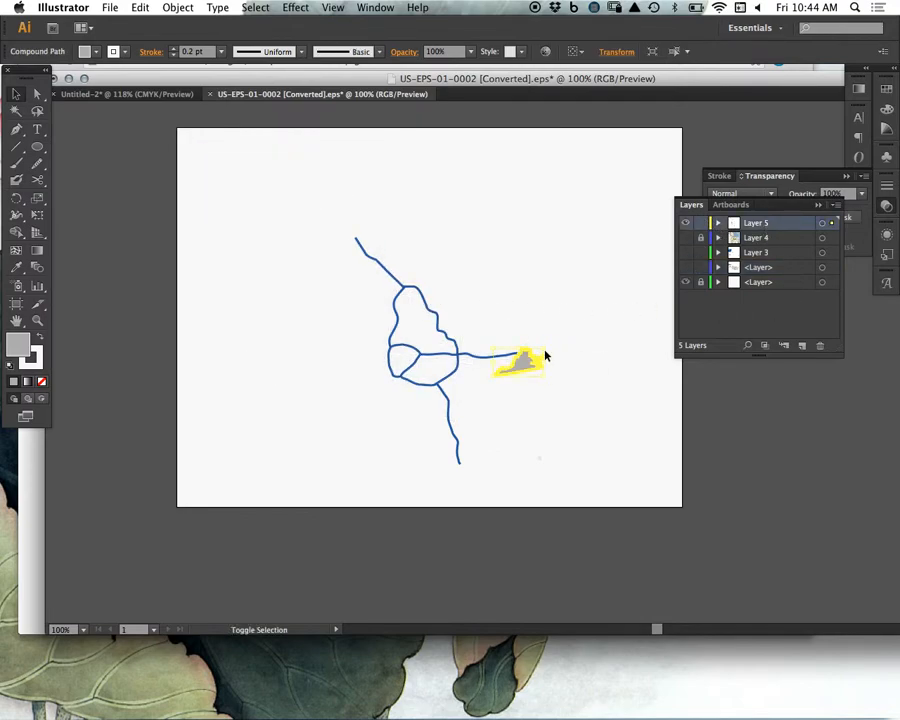
# Step: Enlarge the Virginia shape and move it over the traced highways
pyautogui.moveTo(545, 351); pyautogui.dragTo(620, 200)
pyautogui.moveTo(617, 255); pyautogui.dragTo(411, 368)
pyautogui.moveTo(470, 331); pyautogui.dragTo(542, 207)
pyautogui.scroll(5, 514, 281)
pyautogui.moveTo(490, 449); pyautogui.dragTo(400, 509)
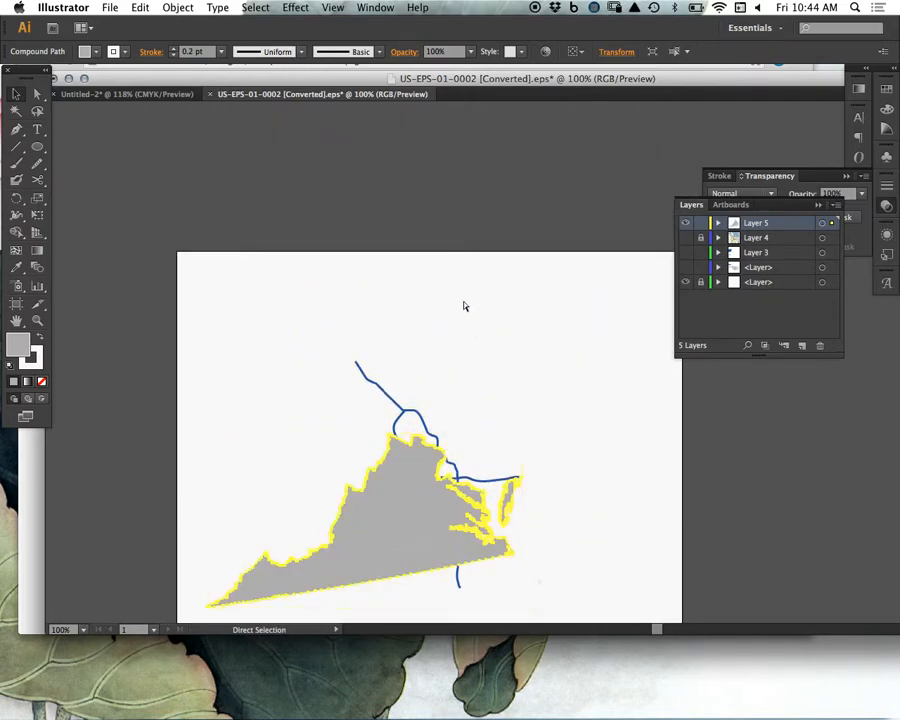
# Step: Scale Virginia up further, rotate it until its southern border is nearly horizontal, and reposition it over the highways
pyautogui.press('super+minus')
pyautogui.click(490, 430)
pyautogui.moveTo(524, 406); pyautogui.dragTo(440, 431)
pyautogui.moveTo(558, 354); pyautogui.dragTo(568, 382)
pyautogui.click(521, 422)
pyautogui.click(463, 457)
# Step: Send the Virginia shape behind the blue highway lines and deselect it
pyautogui.press('super+minus')
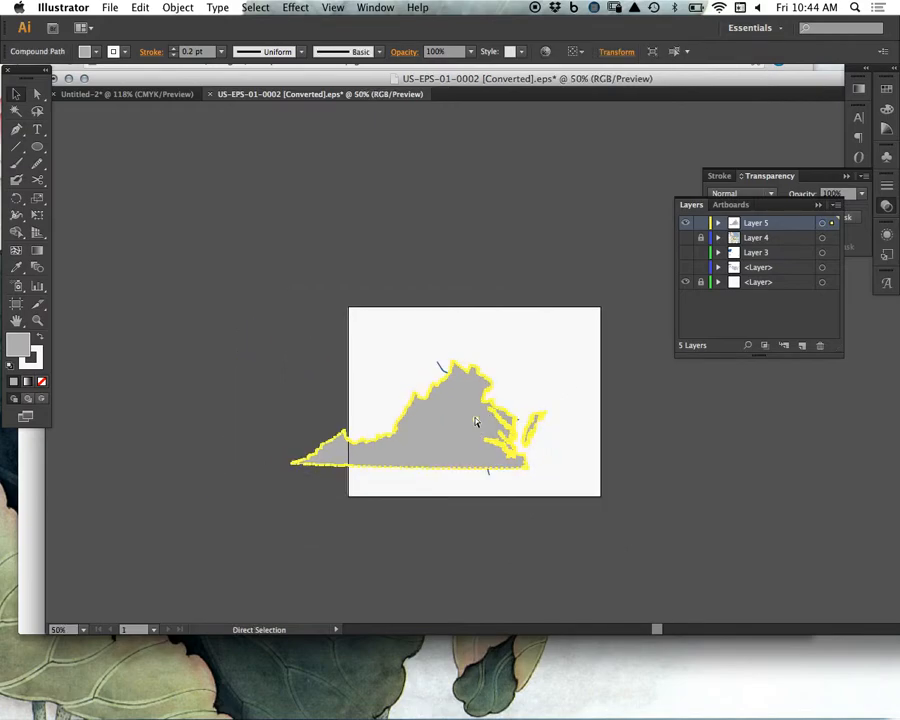
pyautogui.press('a')
pyautogui.press('v')
pyautogui.click(556, 529)
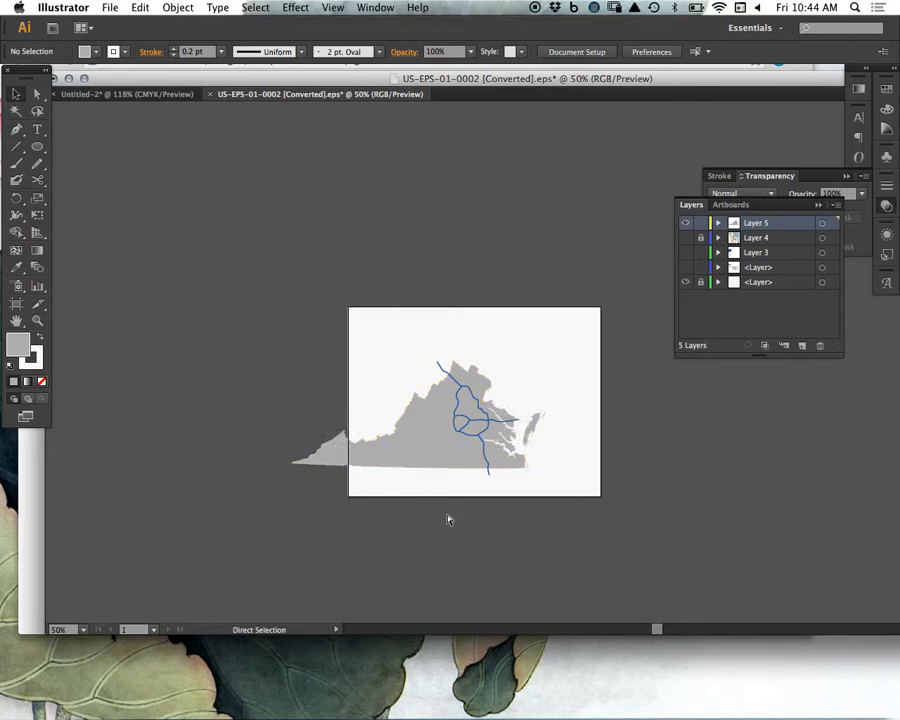
pyautogui.hotkey('ctrl', '+')
pyautogui.hotkey('ctrl', '+')
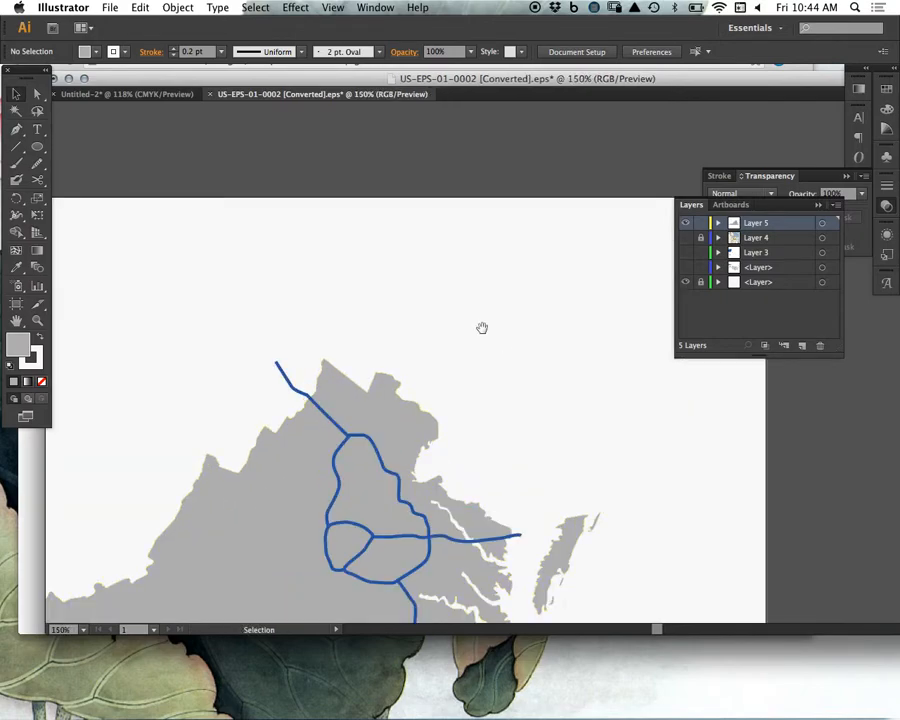
# Step: Select all of the blue highway lines lying over Virginia
pyautogui.moveTo(484, 333); pyautogui.dragTo(466, 134)
pyautogui.moveTo(292, 462); pyautogui.dragTo(306, 457)
pyautogui.click(344, 272)
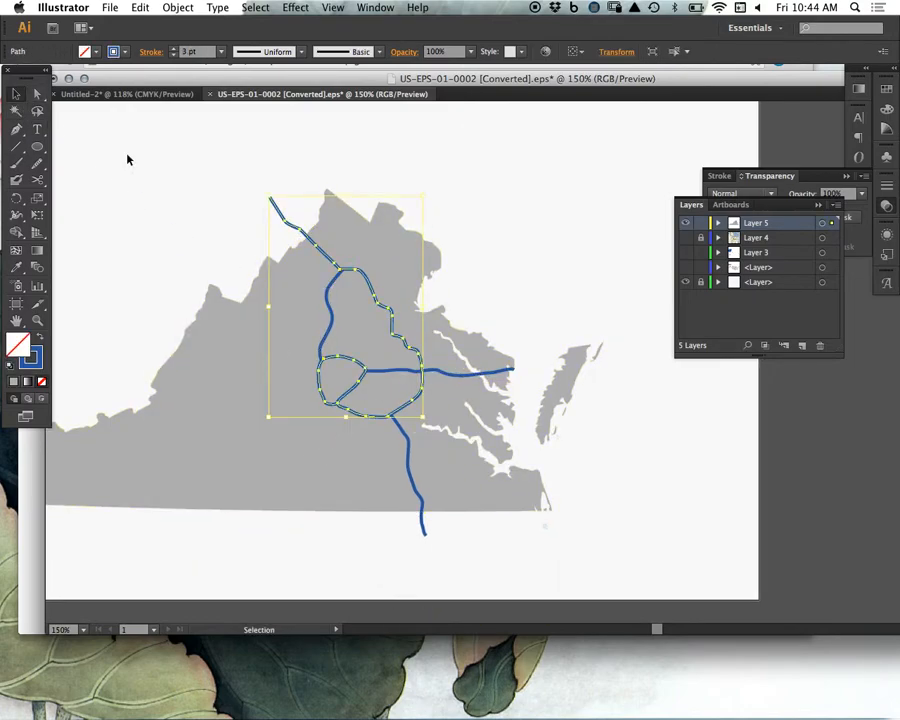
pyautogui.keyDown('shift'); pyautogui.click(460, 375); pyautogui.keyUp('shift')
pyautogui.keyDown('shift'); pyautogui.click(409, 448); pyautogui.keyUp('shift')
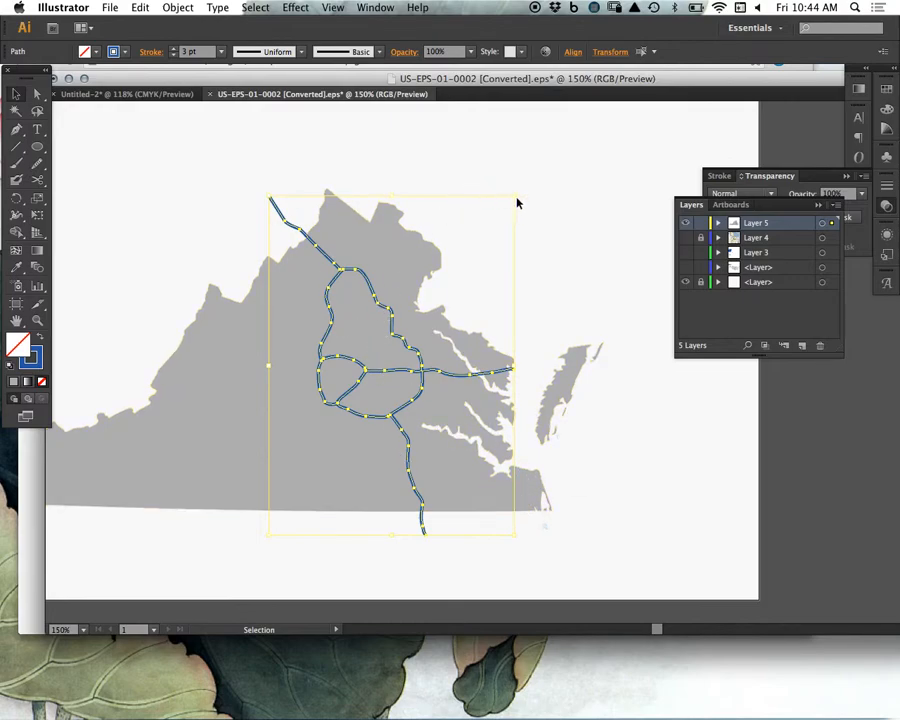
# Step: Try scaling the selected highway lines down to a small fraction of their size, and undo it
pyautogui.moveTo(516, 197); pyautogui.dragTo(308, 481)
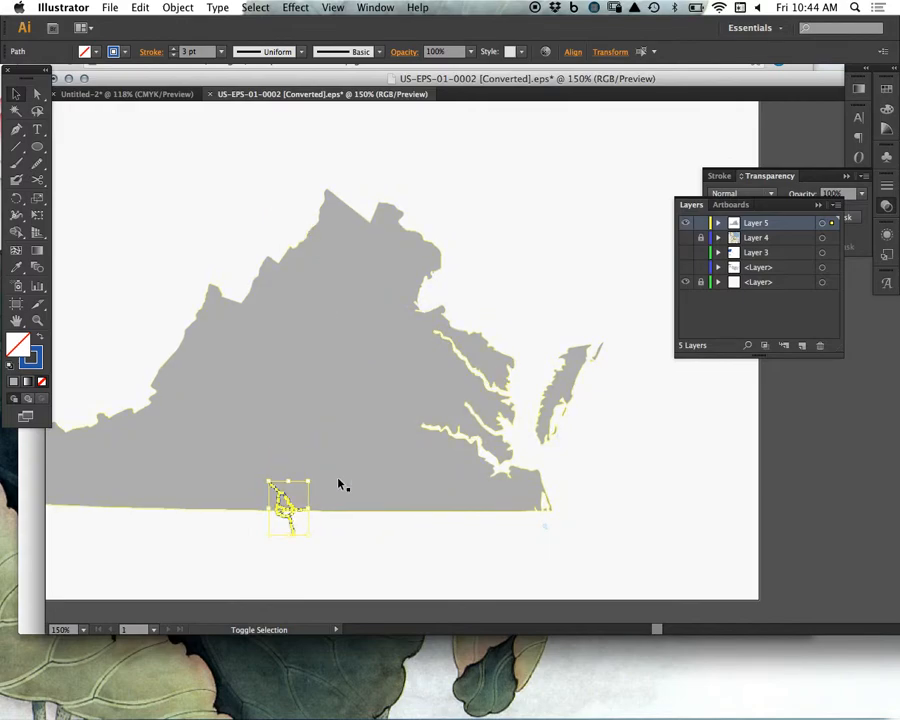
pyautogui.click(360, 553)
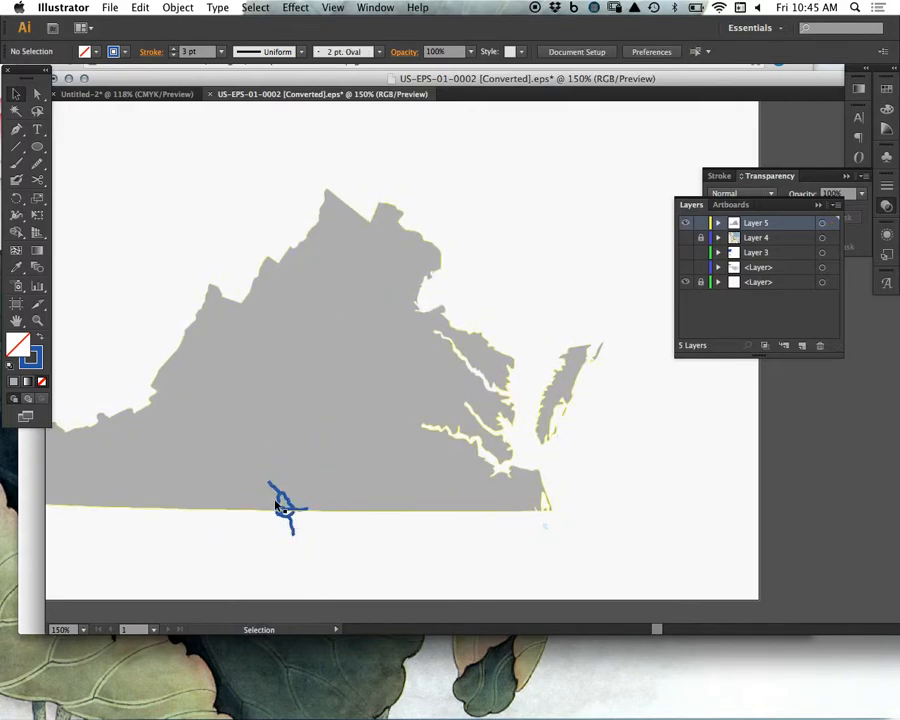
pyautogui.press('super+z')
pyautogui.press('super+z')
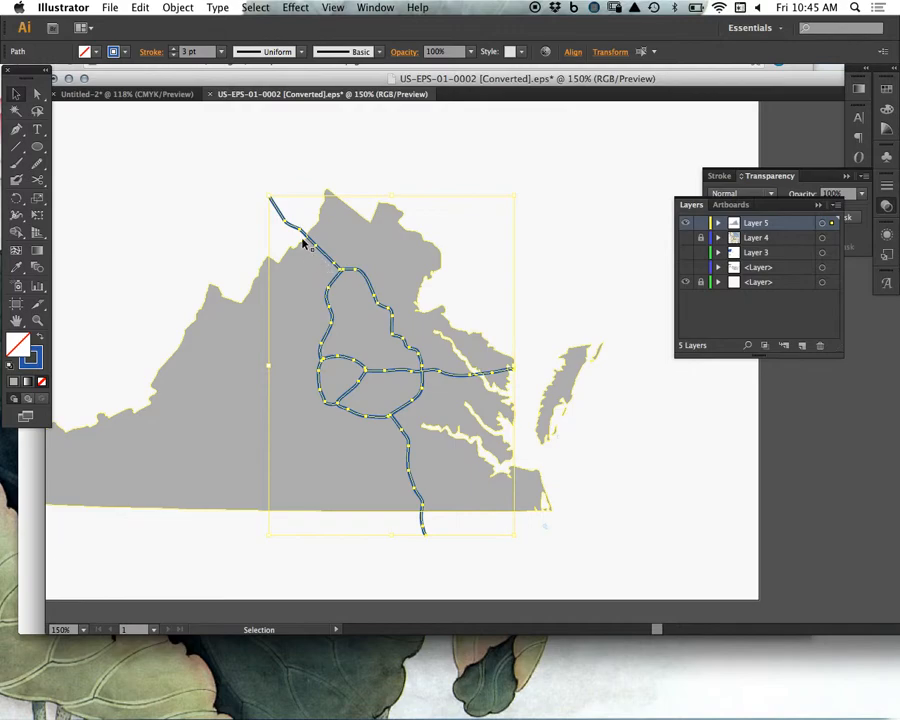
# Step: Convert the strokes of the selected highway lines into outlined shapes with Outline Stroke
pyautogui.click(182, 12)
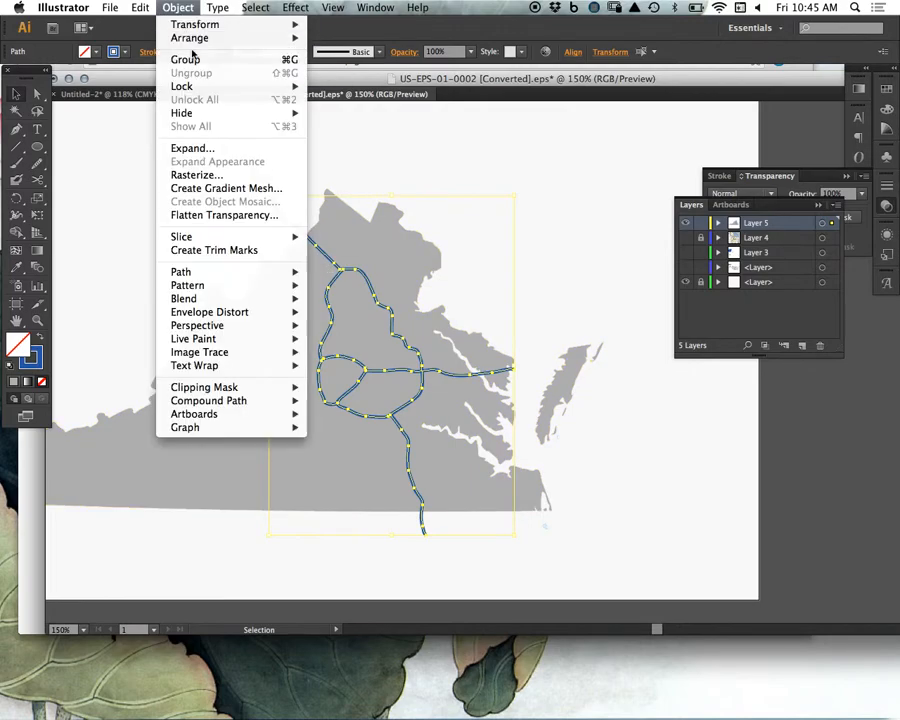
pyautogui.moveTo(231, 275)
pyautogui.click(356, 307)
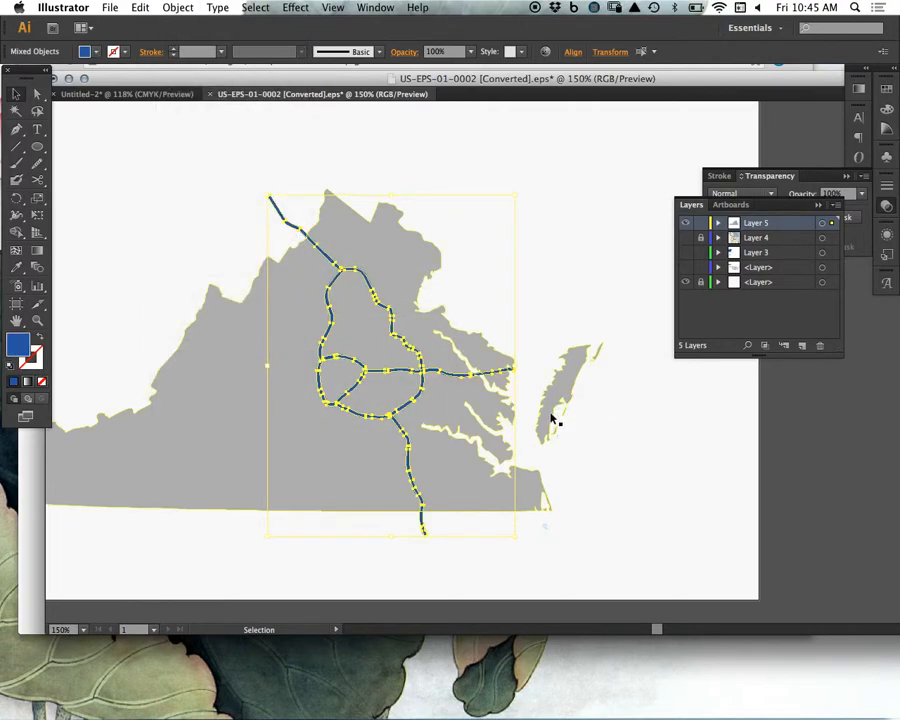
# Step: Try shrinking the outlined highways to a tiny size at Virginia's southern border, and undo the scaling
pyautogui.moveTo(516, 197); pyautogui.dragTo(312, 477)
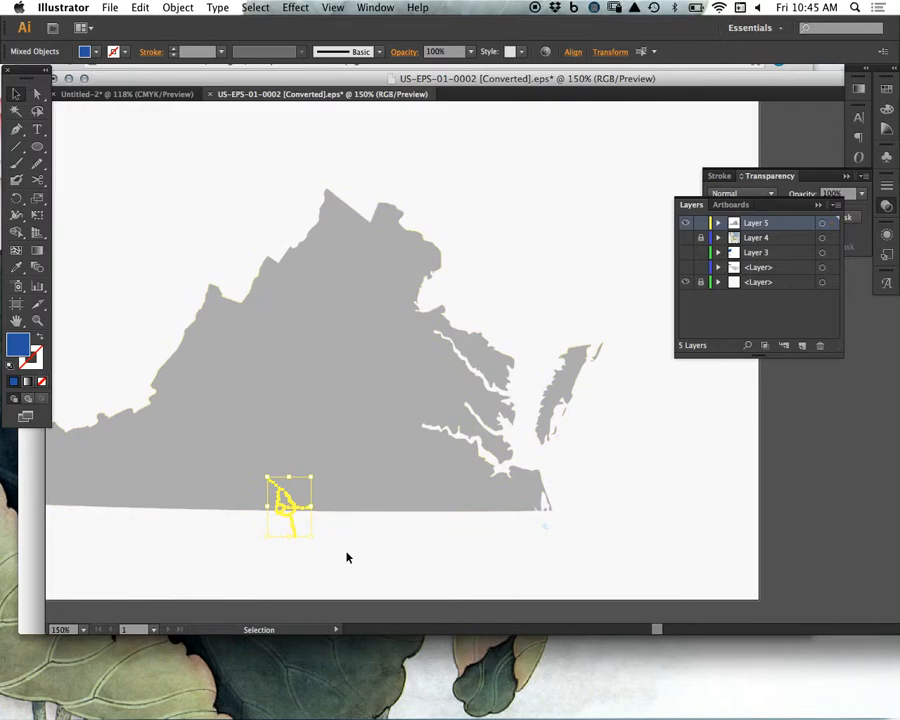
pyautogui.click(290, 552)
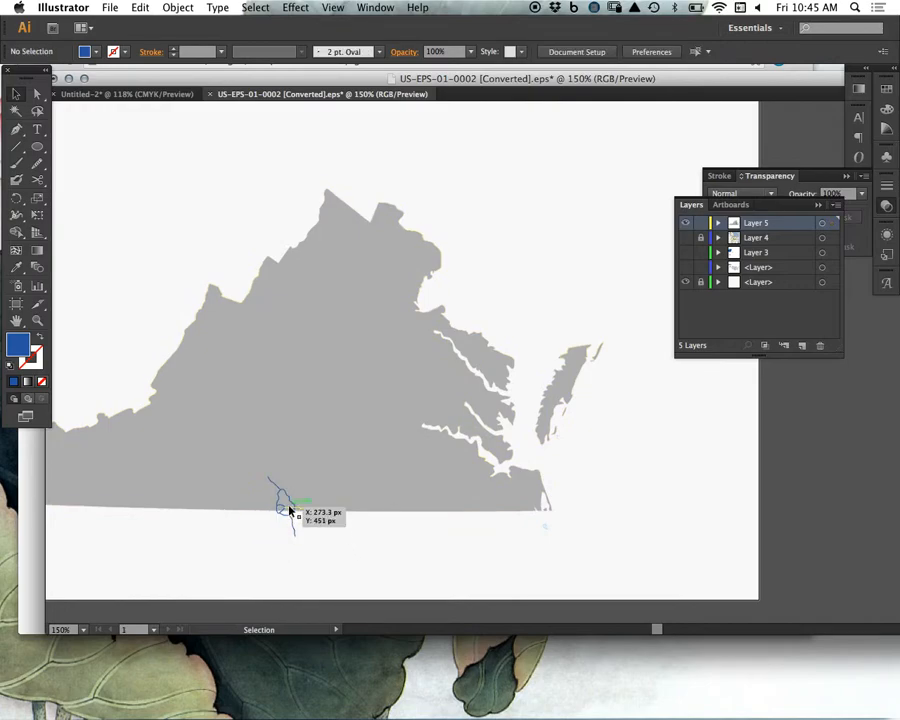
pyautogui.press('super+z')
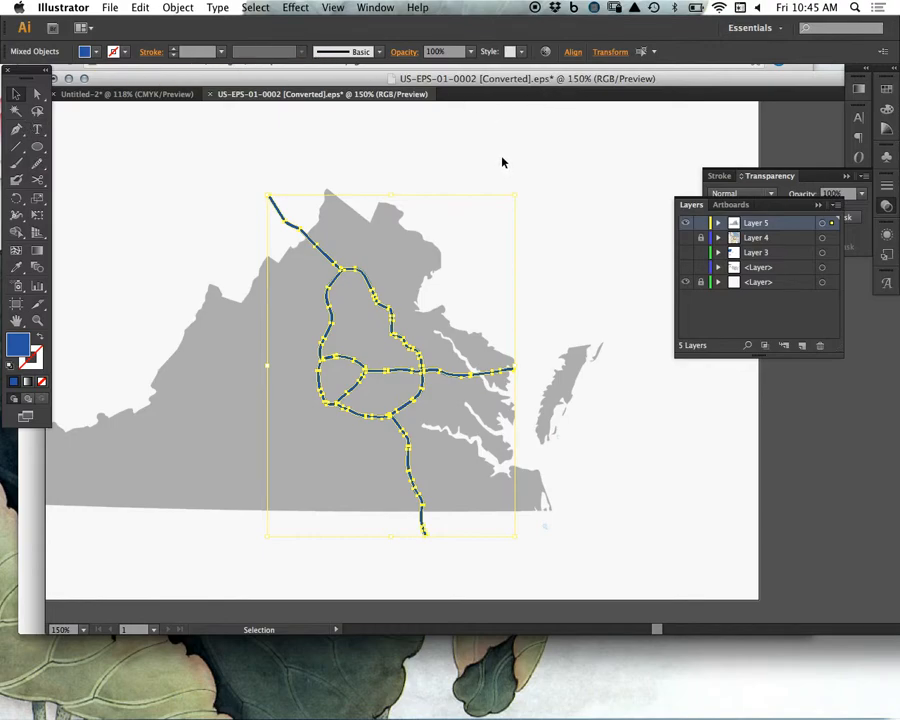
# Step: Scale the outlined highways down and place them over Virginia's southeastern coastal corner, leaving them deselected
pyautogui.moveTo(517, 196); pyautogui.dragTo(531, 500)
pyautogui.click(530, 615)
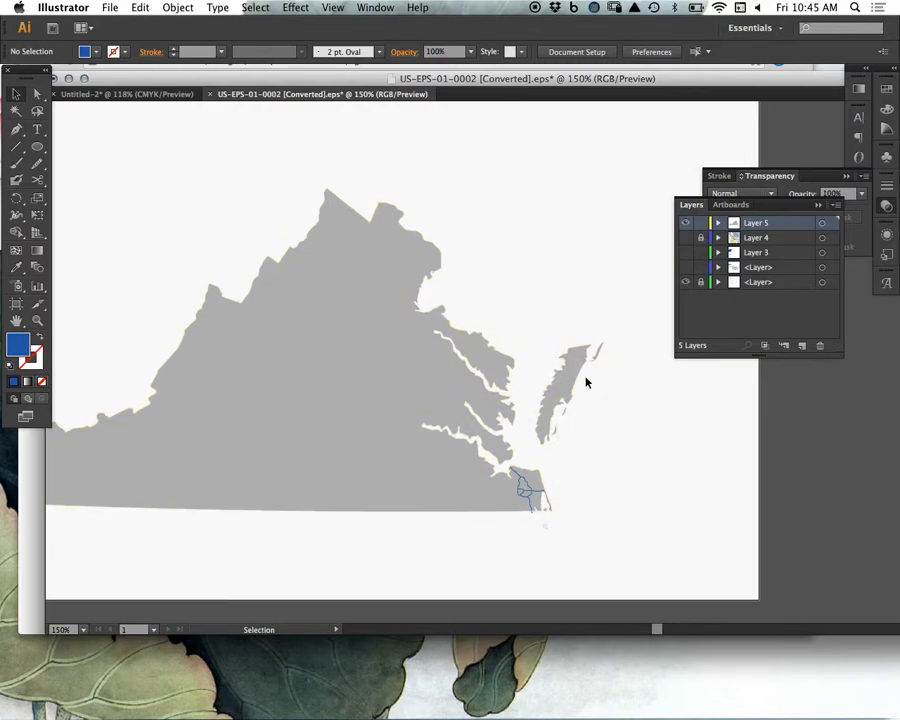
# Step: Select Virginia together with the highways, enlarge them, and reposition them so the eastern coast lies on the artboard
pyautogui.moveTo(581, 432); pyautogui.dragTo(400, 565)
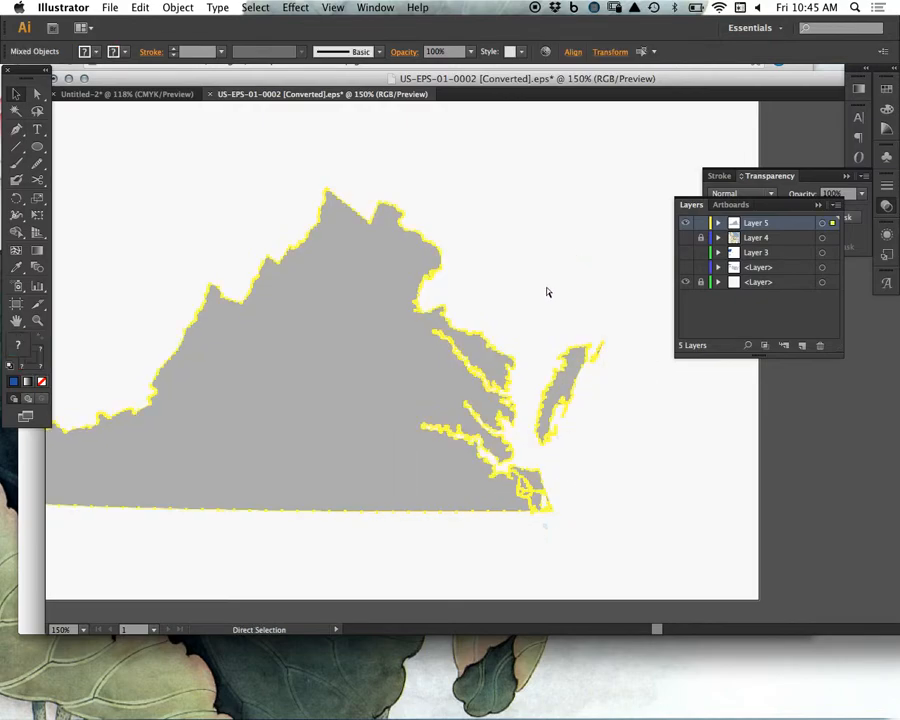
pyautogui.press('super+minus')
pyautogui.press('super+minus')
pyautogui.press('super+minus')
pyautogui.press('v')
pyautogui.moveTo(548, 305); pyautogui.dragTo(712, 233)
pyautogui.moveTo(550, 356); pyautogui.dragTo(401, 375)
pyautogui.moveTo(566, 234); pyautogui.dragTo(675, 187)
pyautogui.moveTo(509, 334); pyautogui.dragTo(426, 339)
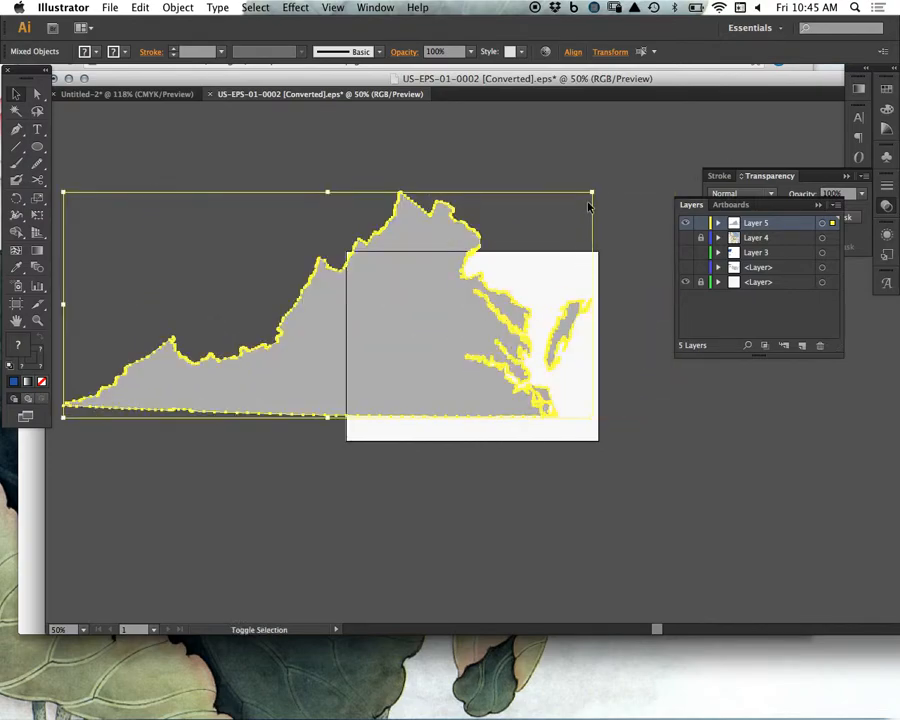
pyautogui.moveTo(594, 192); pyautogui.dragTo(673, 126)
pyautogui.moveTo(478, 320); pyautogui.dragTo(406, 344)
pyautogui.click(508, 496)
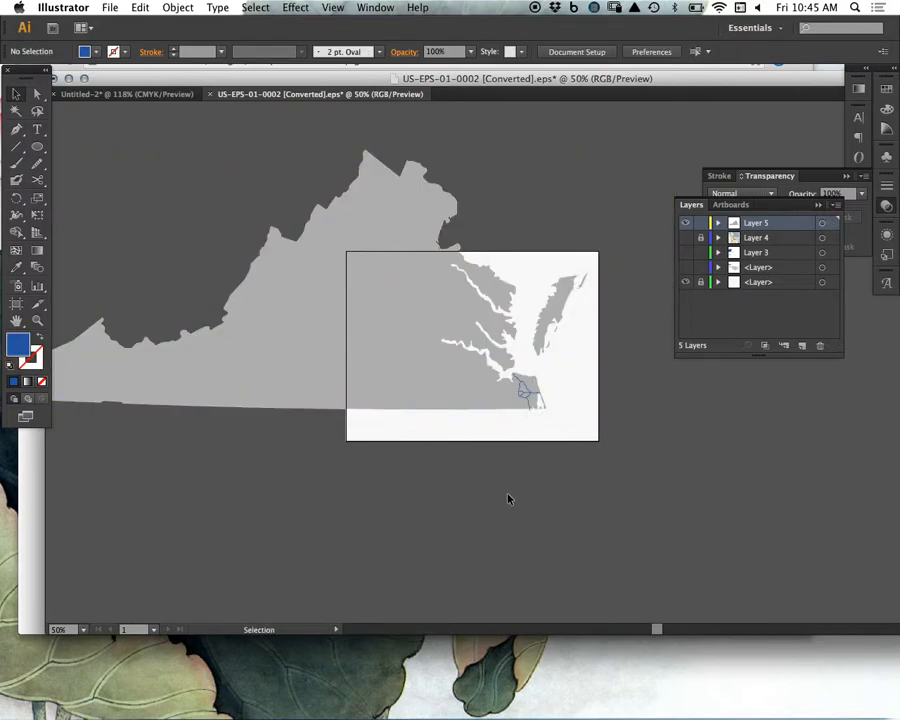
# Step: Rotate Virginia and the highways slightly until the southern border is level
pyautogui.hotkey('ctrl', '1')
pyautogui.scroll(3, 394, 334)
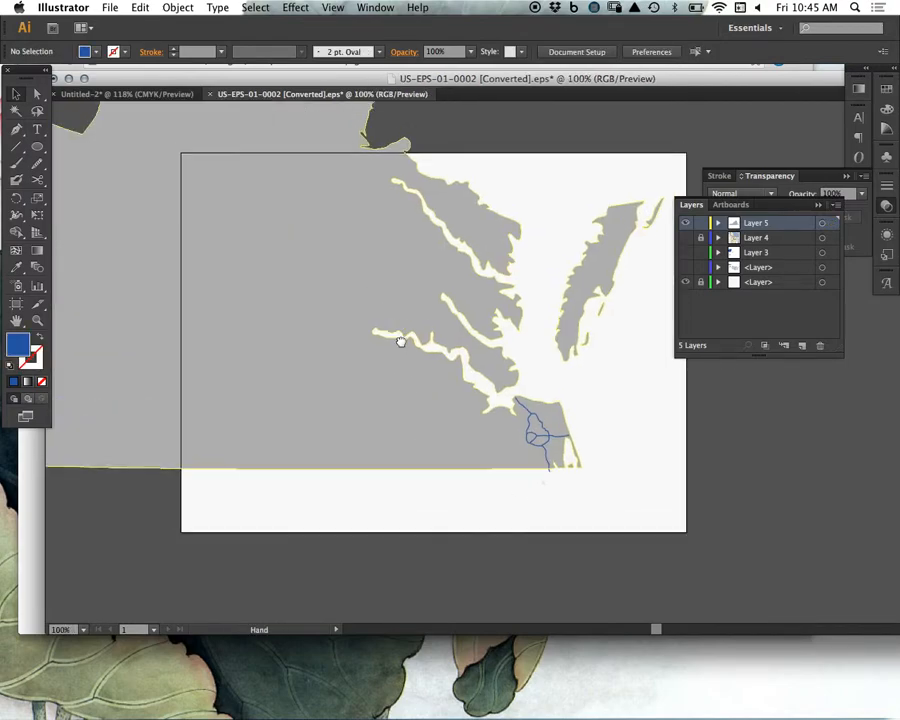
pyautogui.moveTo(618, 566); pyautogui.dragTo(688, 521)
pyautogui.click(634, 544)
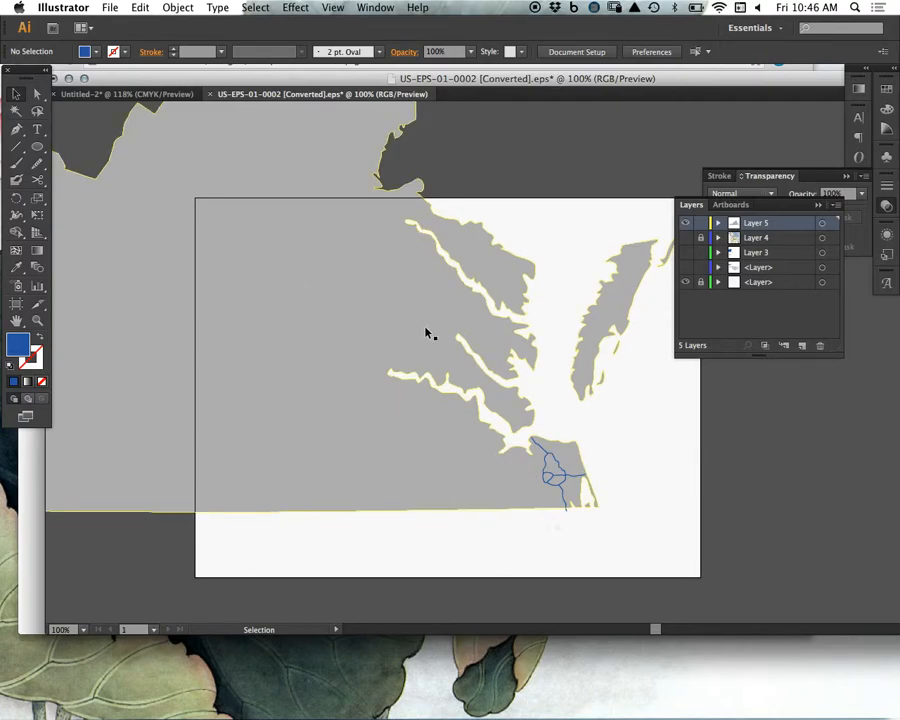
pyautogui.moveTo(628, 441); pyautogui.dragTo(519, 540)
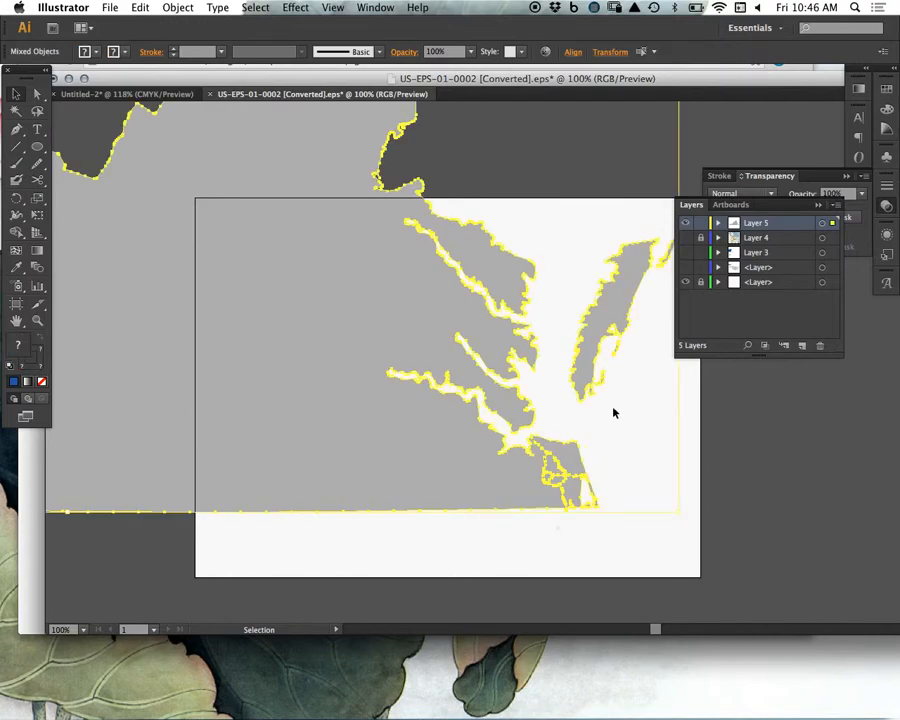
pyautogui.moveTo(682, 517); pyautogui.dragTo(682, 525)
pyautogui.click(630, 542)
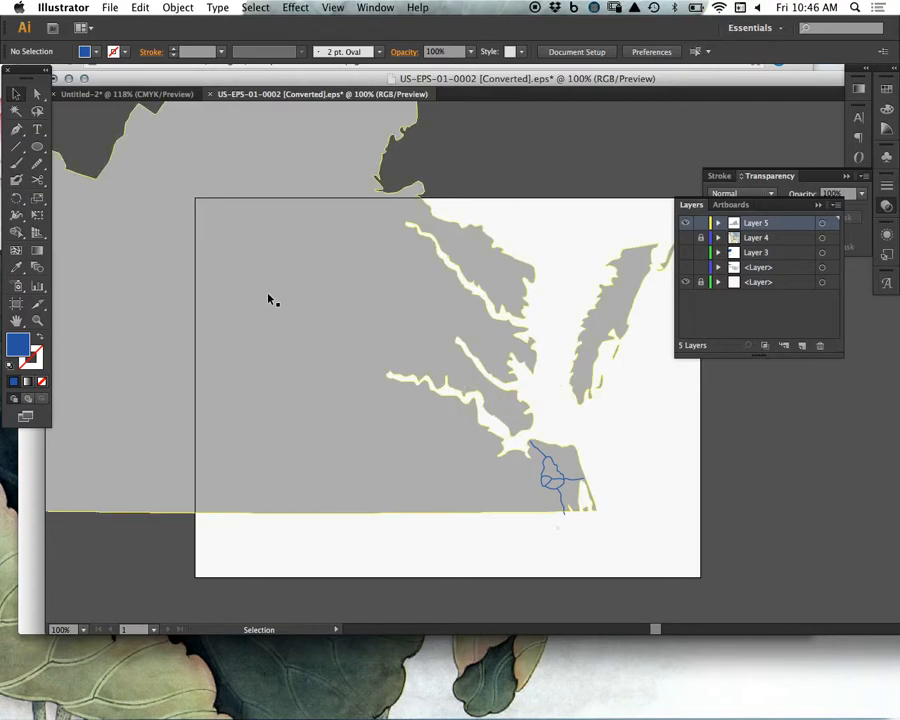
# Step: Move Virginia and the highways farther west on the artboard to leave more open water off the coast
pyautogui.moveTo(602, 546); pyautogui.dragTo(490, 421)
pyautogui.moveTo(353, 392); pyautogui.dragTo(304, 391)
pyautogui.click(450, 593)
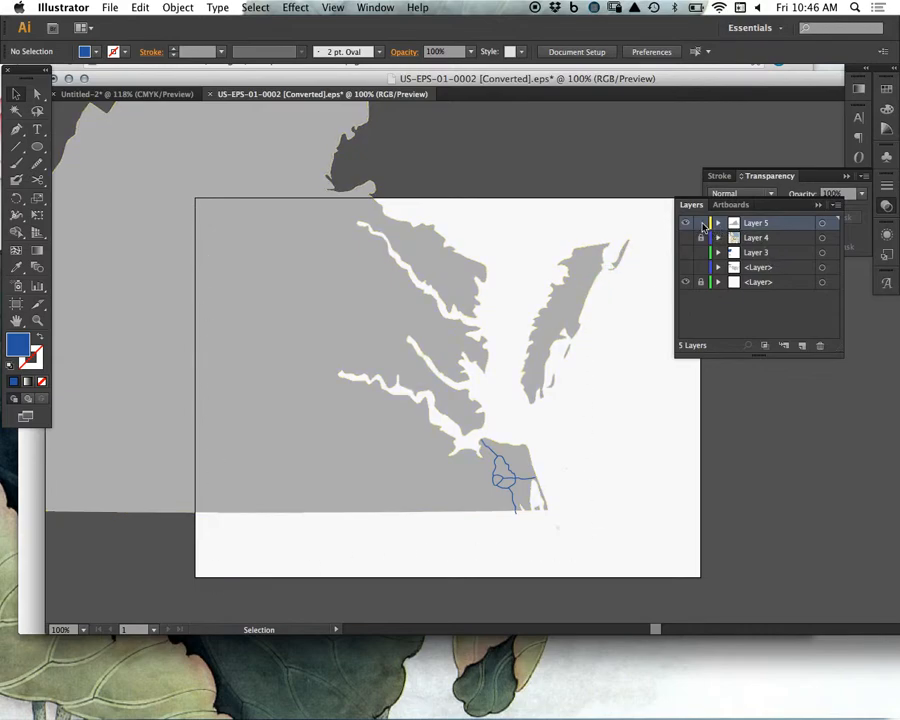
# Step: Lock Layer 5 and add a new layer directly beneath it
pyautogui.click(805, 343)
pyautogui.moveTo(762, 227); pyautogui.dragTo(765, 245)
# Step: Draw a blue rectangle covering the artboard on Layer 6 and align its upper edge with the artboard
pyautogui.click(43, 150)
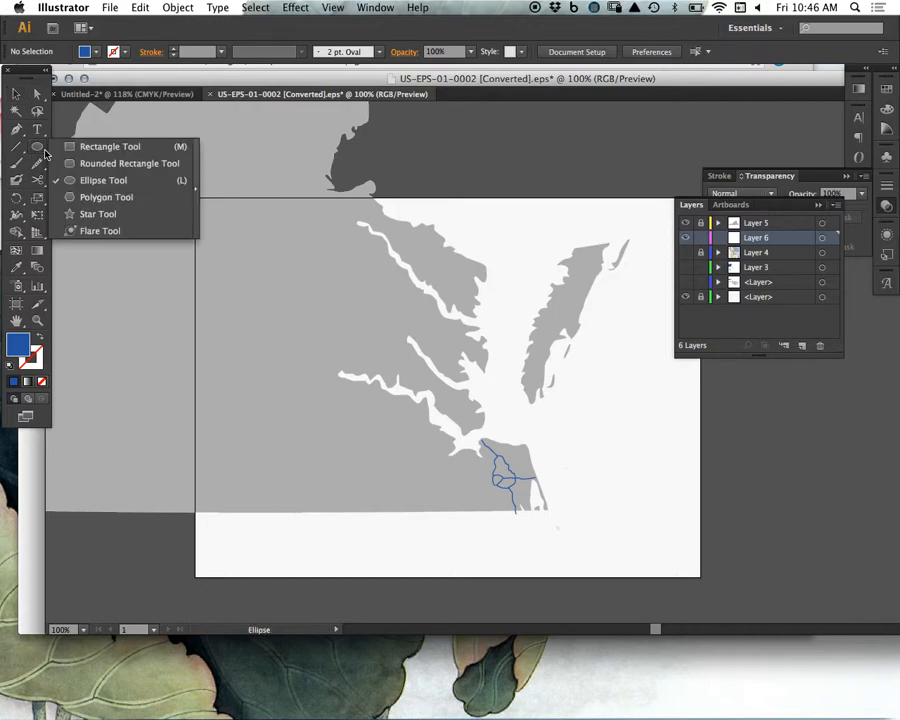
pyautogui.click(95, 147)
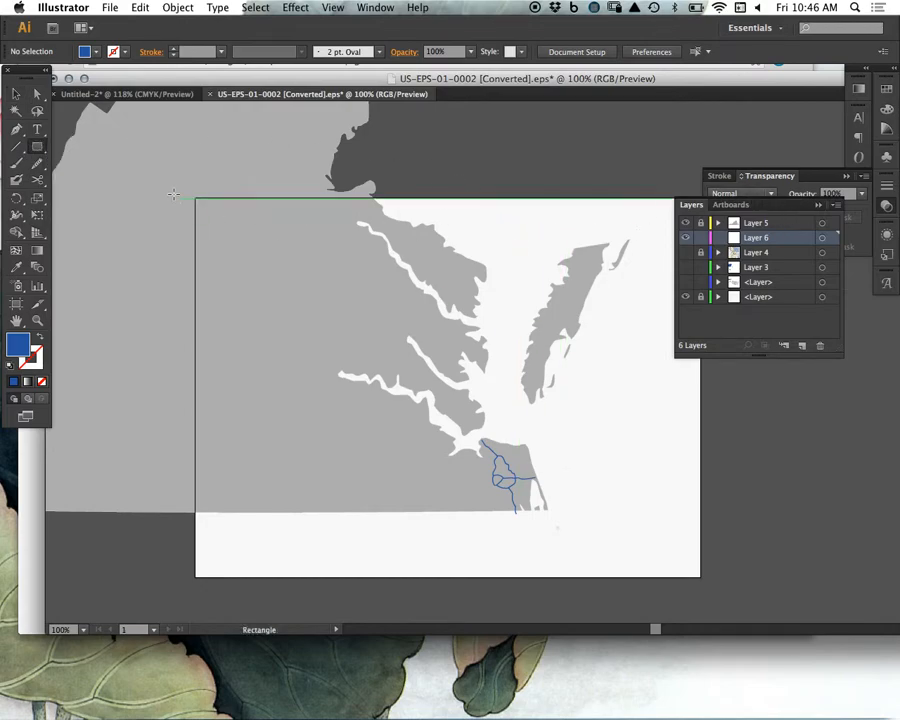
pyautogui.moveTo(196, 198); pyautogui.dragTo(701, 577)
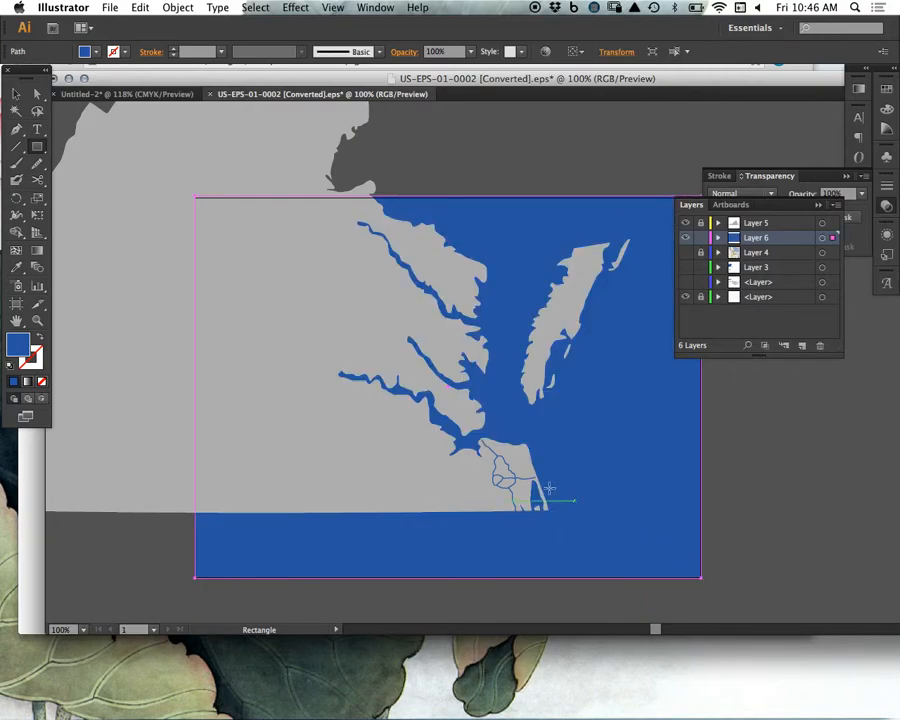
pyautogui.click(16, 93)
pyautogui.moveTo(448, 195); pyautogui.dragTo(448, 198)
pyautogui.click(448, 153)
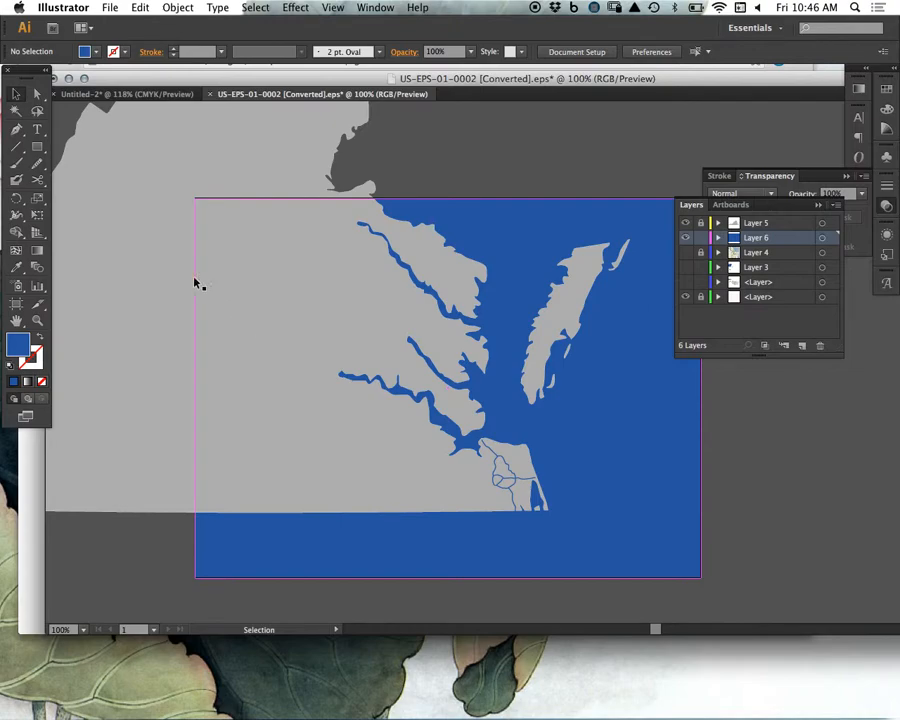
# Step: Set the fill color to light blue 9ec3ef
pyautogui.press('b')
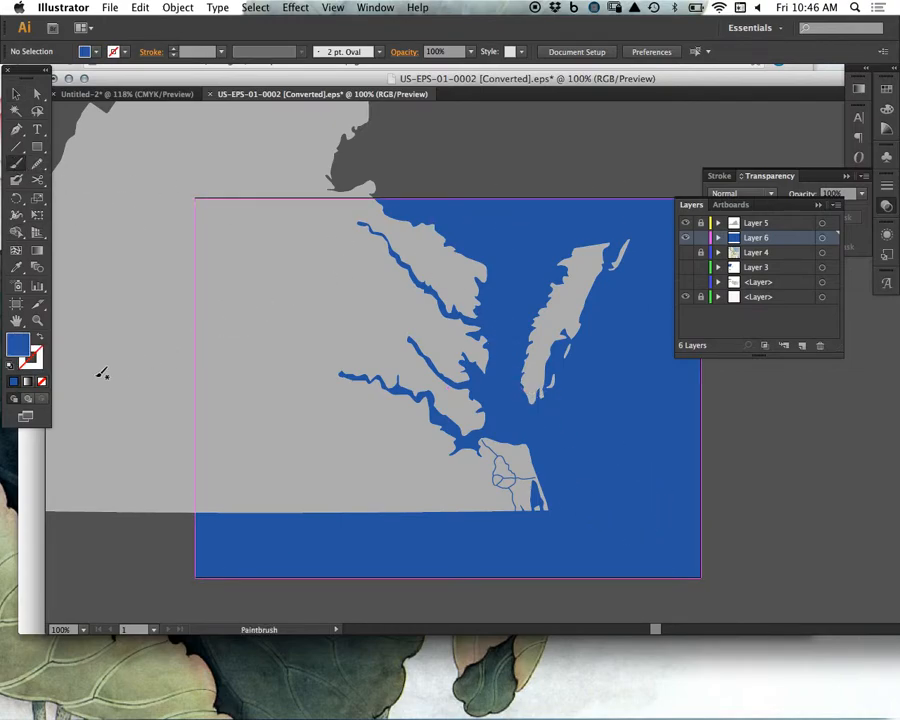
pyautogui.doubleClick(20, 346)
pyautogui.moveTo(80, 136); pyautogui.dragTo(72, 134)
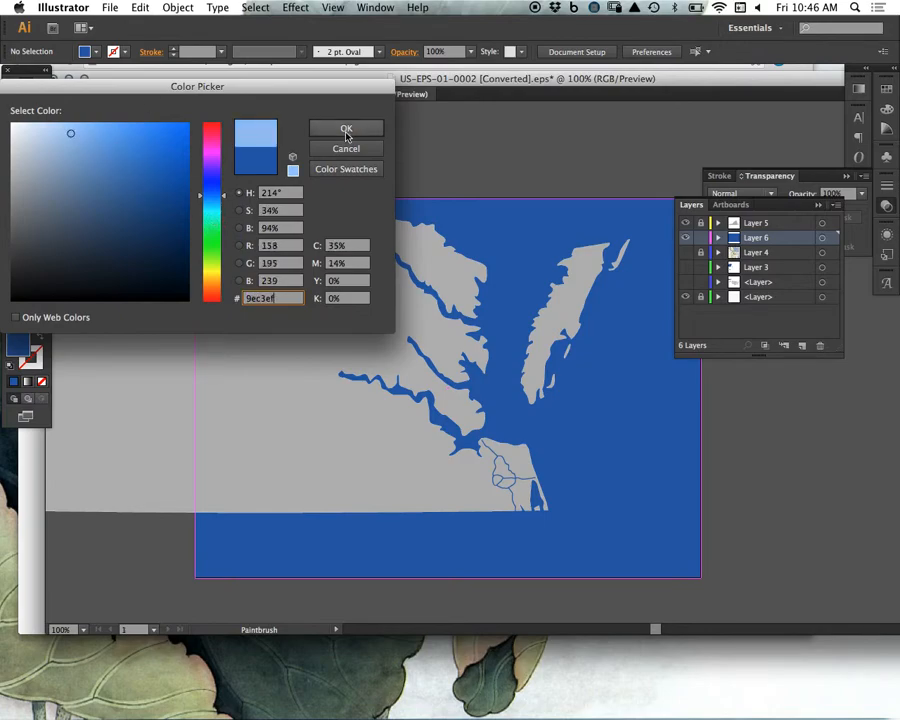
pyautogui.click(344, 127)
# Step: Try painting curved light-blue brush lines through the water along the coast, and undo the strokes
pyautogui.moveTo(503, 244)
pyautogui.mouseDown()
pyautogui.moveTo(492, 381)
pyautogui.moveTo(602, 526)
pyautogui.moveTo(554, 574)
pyautogui.mouseUp()
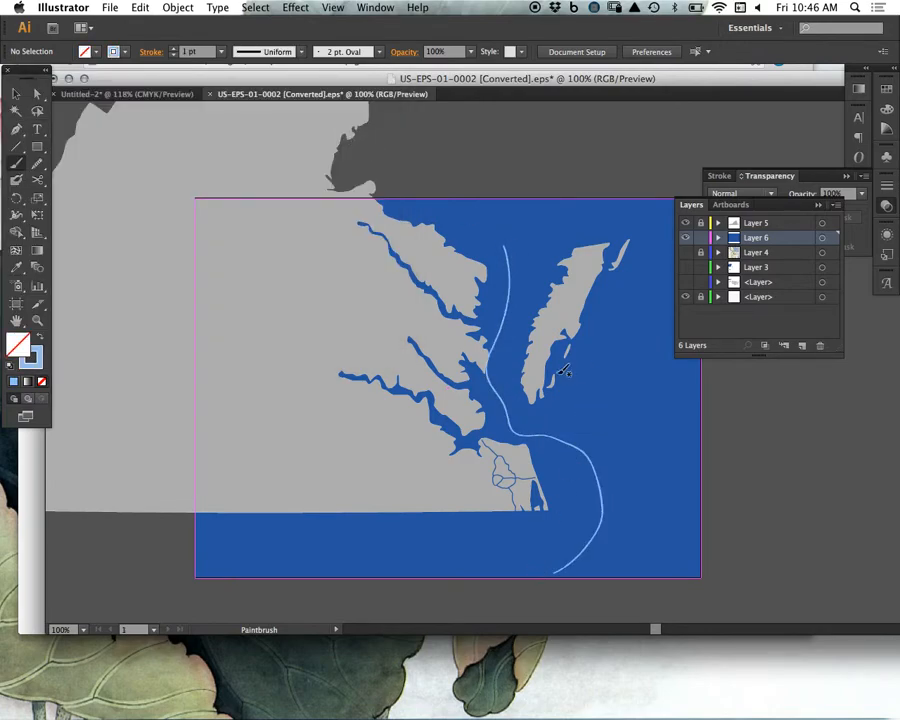
pyautogui.moveTo(510, 237)
pyautogui.mouseDown()
pyautogui.moveTo(515, 396)
pyautogui.moveTo(642, 517)
pyautogui.moveTo(572, 584)
pyautogui.mouseUp()
pyautogui.moveTo(616, 436); pyautogui.dragTo(614, 575)
pyautogui.hotkey('ctrl', 'z')
pyautogui.hotkey('ctrl', 'z')
pyautogui.hotkey('ctrl', 'z')
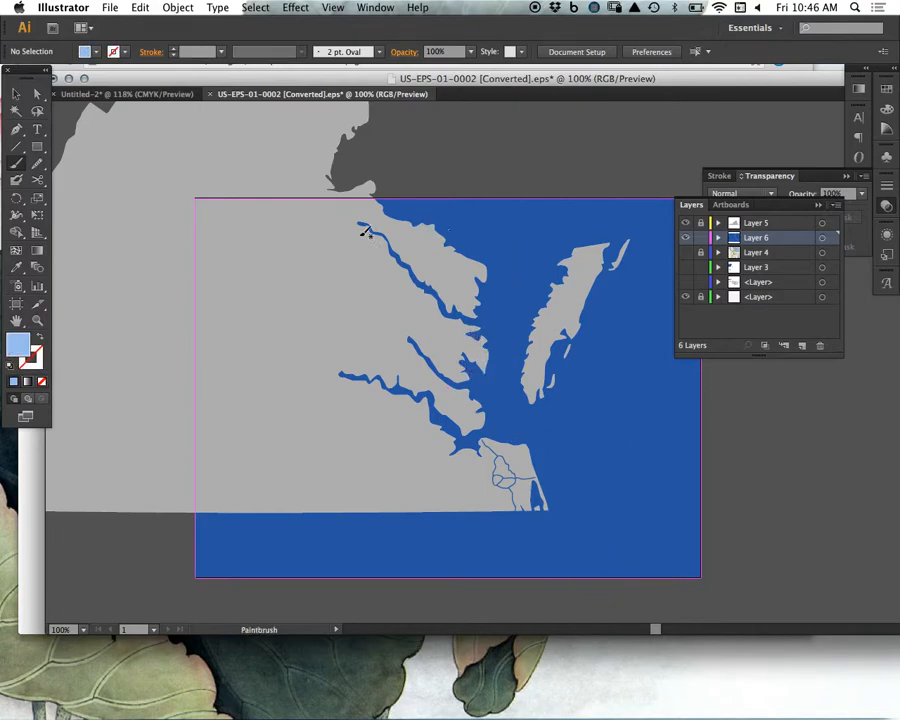
# Step: Draw small and large light-blue circles in the water off the coast, placing one large circle near the peninsula
pyautogui.click(39, 149)
pyautogui.moveTo(39, 149); pyautogui.dragTo(86, 181)
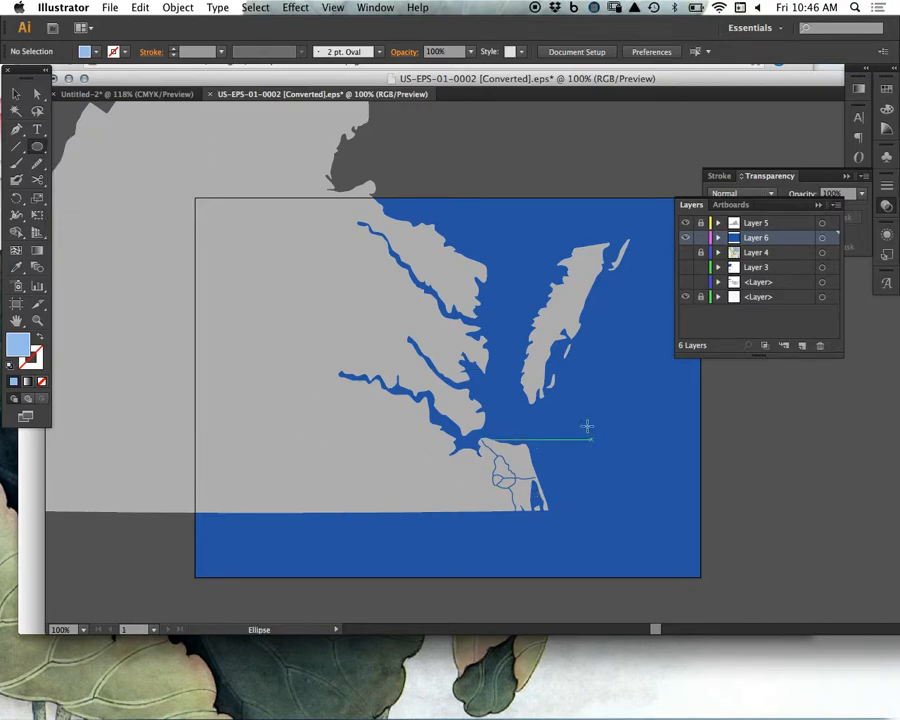
pyautogui.moveTo(583, 404); pyautogui.dragTo(668, 456)
pyautogui.click(16, 93)
pyautogui.moveTo(659, 510); pyautogui.dragTo(561, 268)
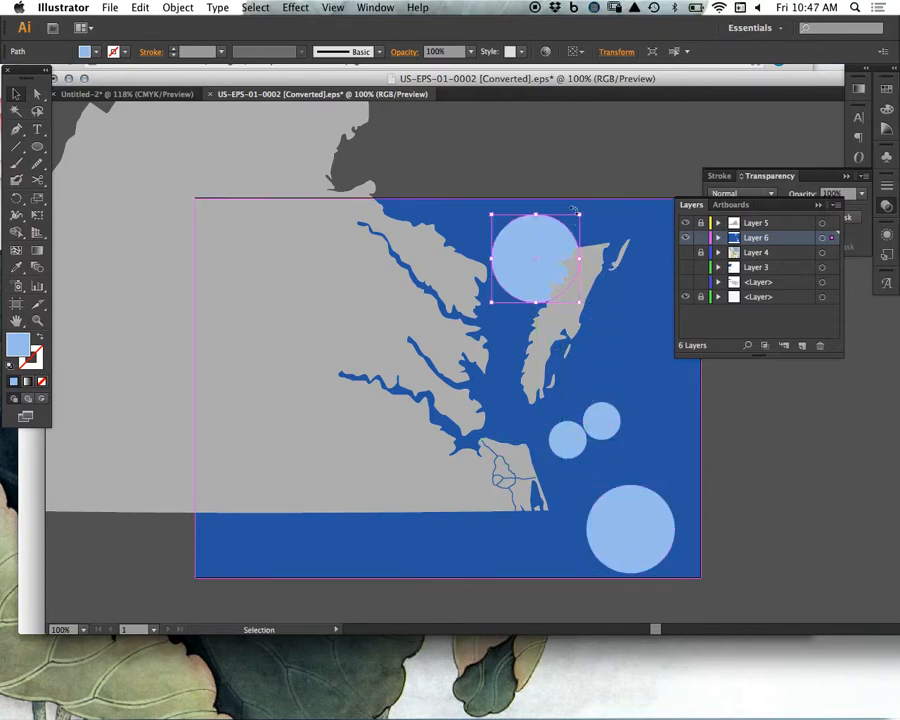
# Step: Shrink the northern circle, fit it in the bay between the mainland and the peninsula, and lock Layer 6
pyautogui.moveTo(581, 215); pyautogui.dragTo(520, 250)
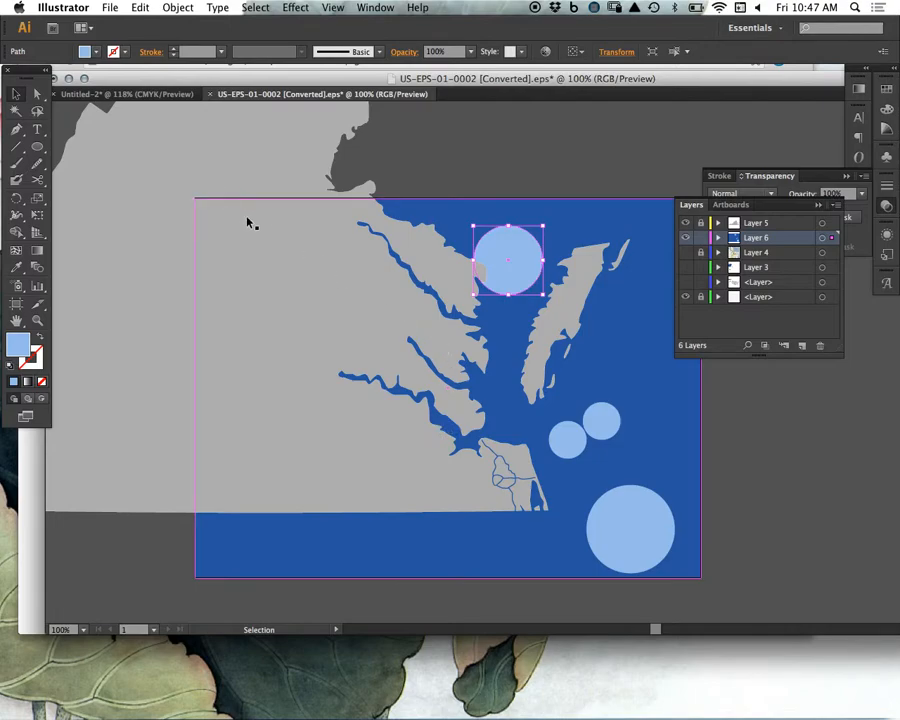
pyautogui.moveTo(520, 255); pyautogui.dragTo(542, 268)
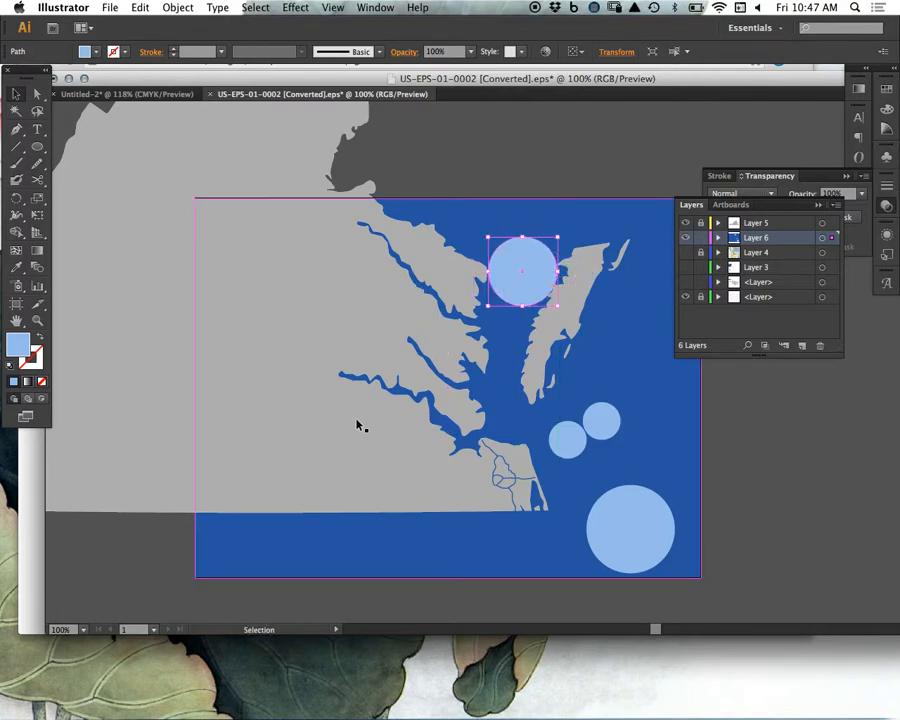
pyautogui.click(701, 238)
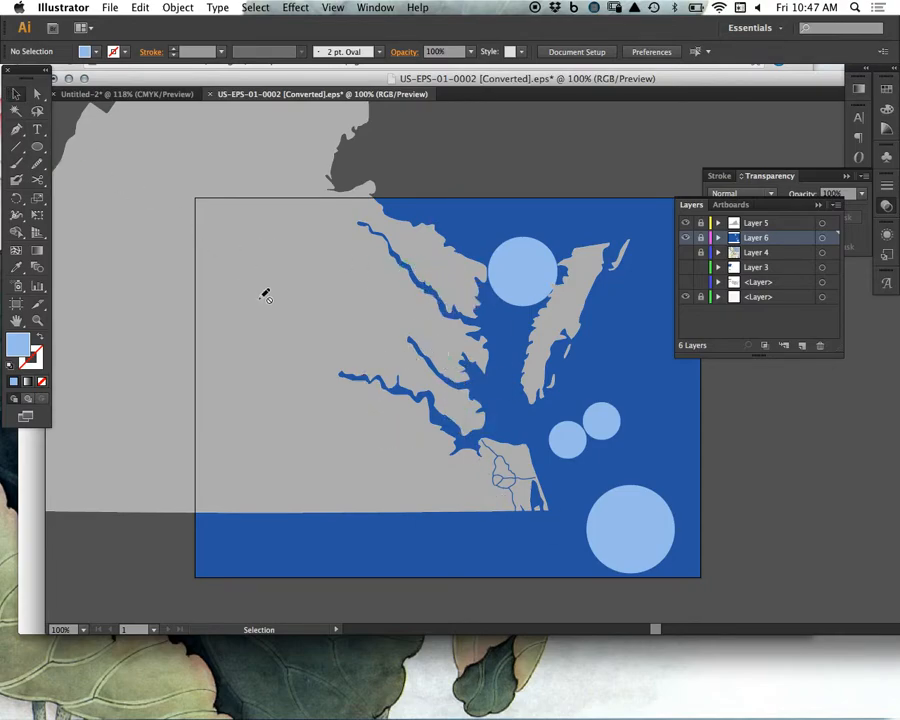
# Step: Unlock Layer 5 and apply a white-to-black linear gradient fill to the Virginia shape
pyautogui.click(333, 312)
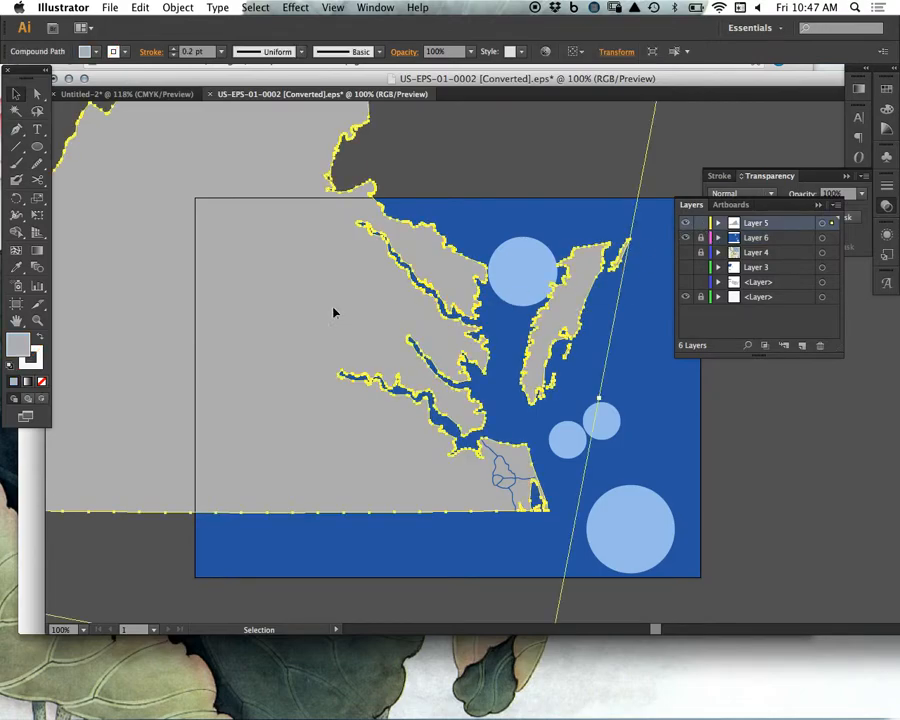
pyautogui.click(859, 90)
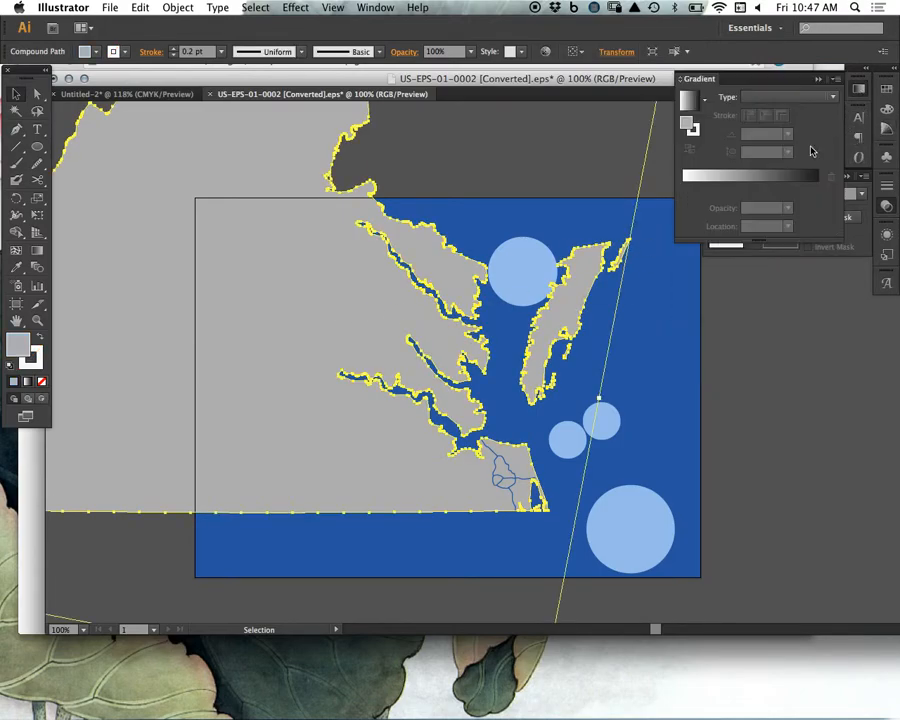
pyautogui.click(690, 103)
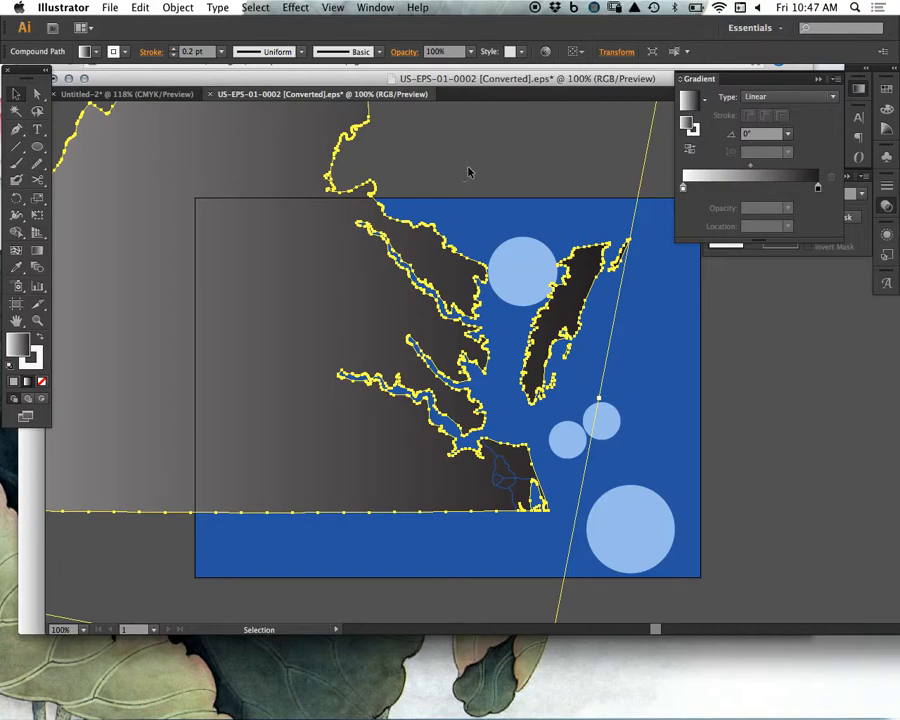
# Step: Undo the gradient fill on Virginia and cut the shape with the Knife along a wavy line inland from the coast
pyautogui.press('super+z')
pyautogui.click(510, 168)
pyautogui.click(38, 181)
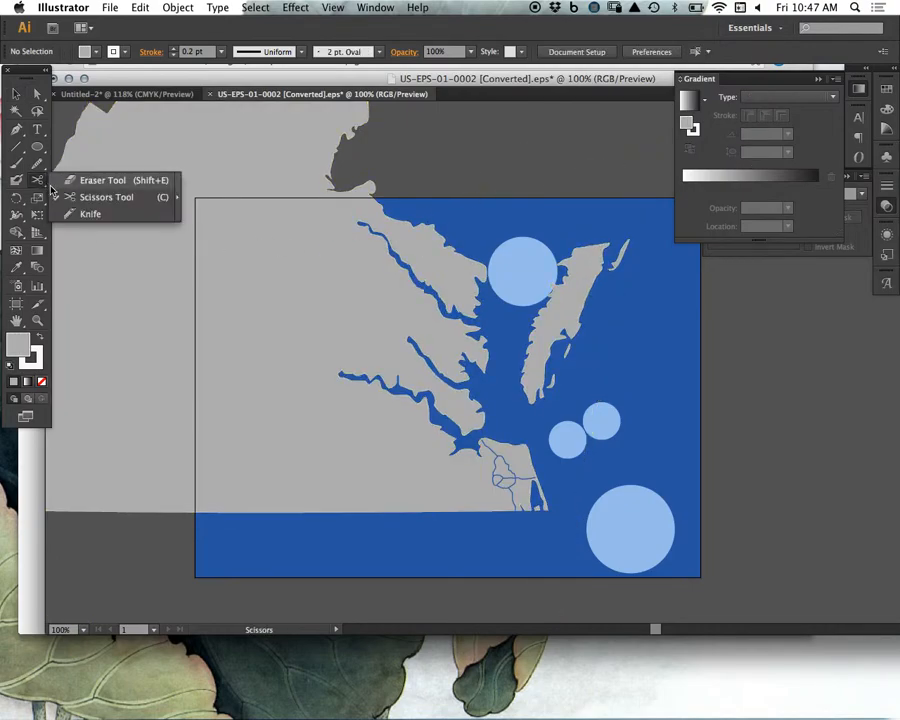
pyautogui.click(71, 217)
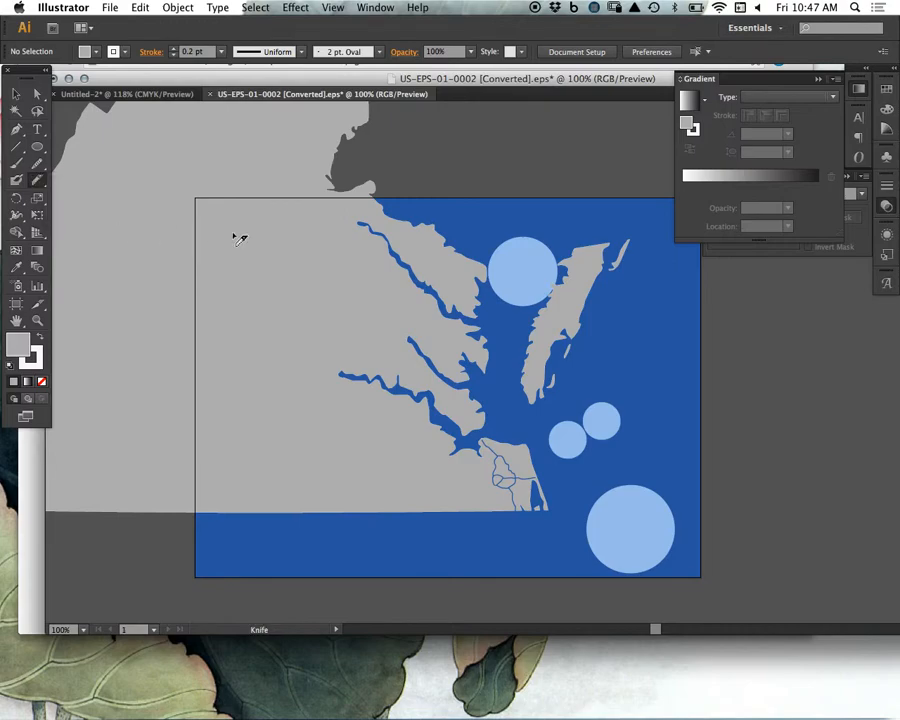
pyautogui.keyDown('super'); pyautogui.click(378, 275); pyautogui.keyUp('super')
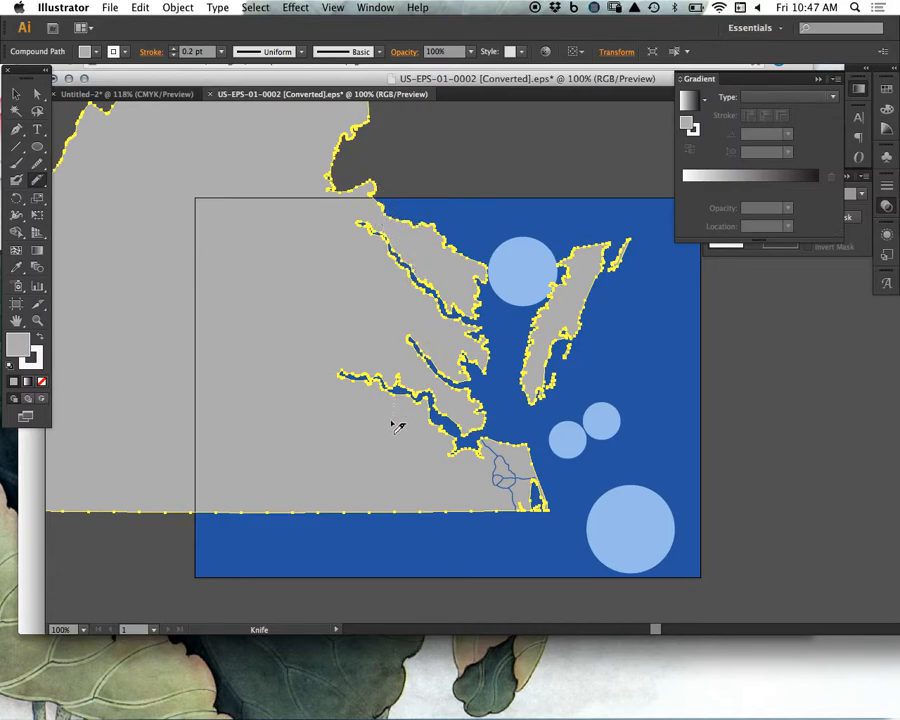
pyautogui.moveTo(393, 188)
pyautogui.mouseDown()
pyautogui.moveTo(423, 268)
pyautogui.moveTo(422, 290)
pyautogui.moveTo(396, 346)
pyautogui.moveTo(401, 372)
pyautogui.moveTo(384, 410)
pyautogui.moveTo(442, 465)
pyautogui.moveTo(460, 513)
pyautogui.moveTo(464, 548)
pyautogui.mouseUp()
pyautogui.click(38, 94)
pyautogui.click(17, 94)
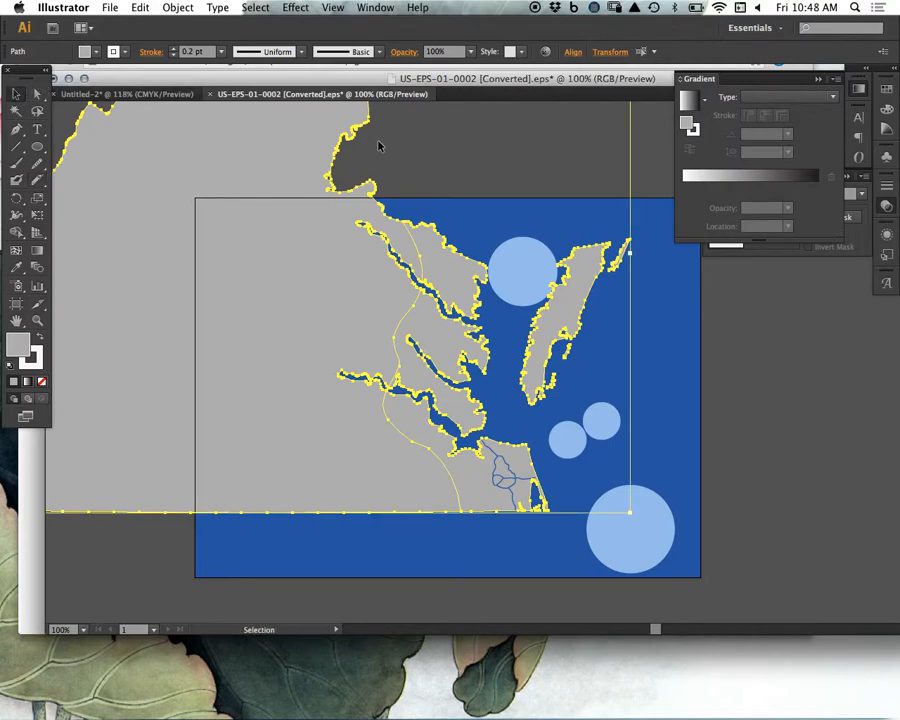
pyautogui.click(378, 147)
# Step: Fill the cut-off mainland coastal pieces, from the northern neck down to the southeastern corner, with the magenta swatch
pyautogui.click(424, 267)
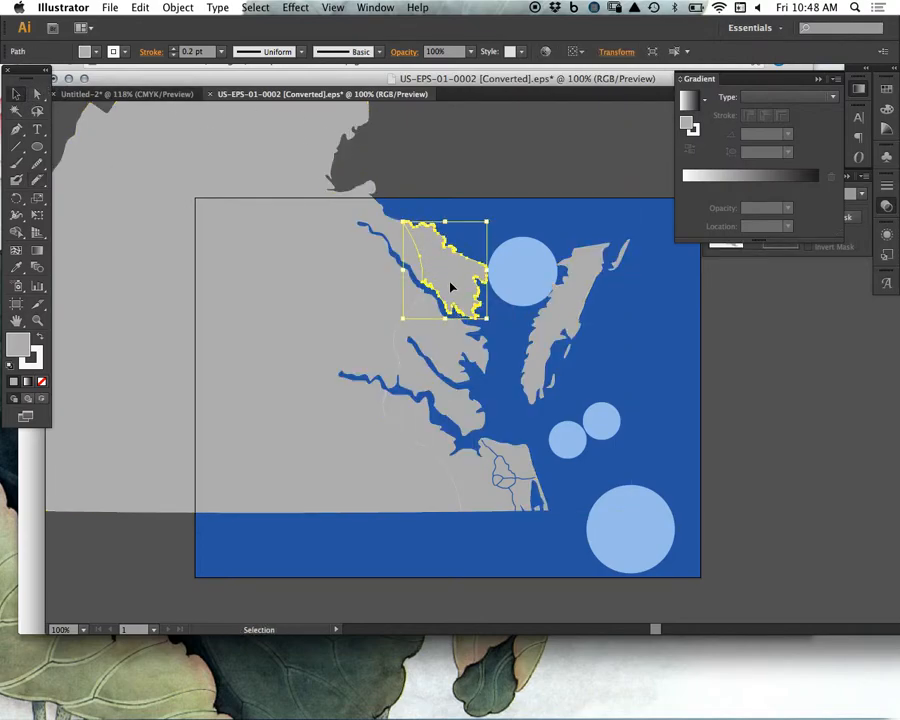
pyautogui.keyDown('shift'); pyautogui.click(447, 352); pyautogui.keyUp('shift')
pyautogui.keyDown('shift'); pyautogui.click(447, 352); pyautogui.keyUp('shift')
pyautogui.keyDown('shift'); pyautogui.click(428, 404); pyautogui.keyUp('shift')
pyautogui.keyDown('shift'); pyautogui.click(437, 426); pyautogui.keyUp('shift')
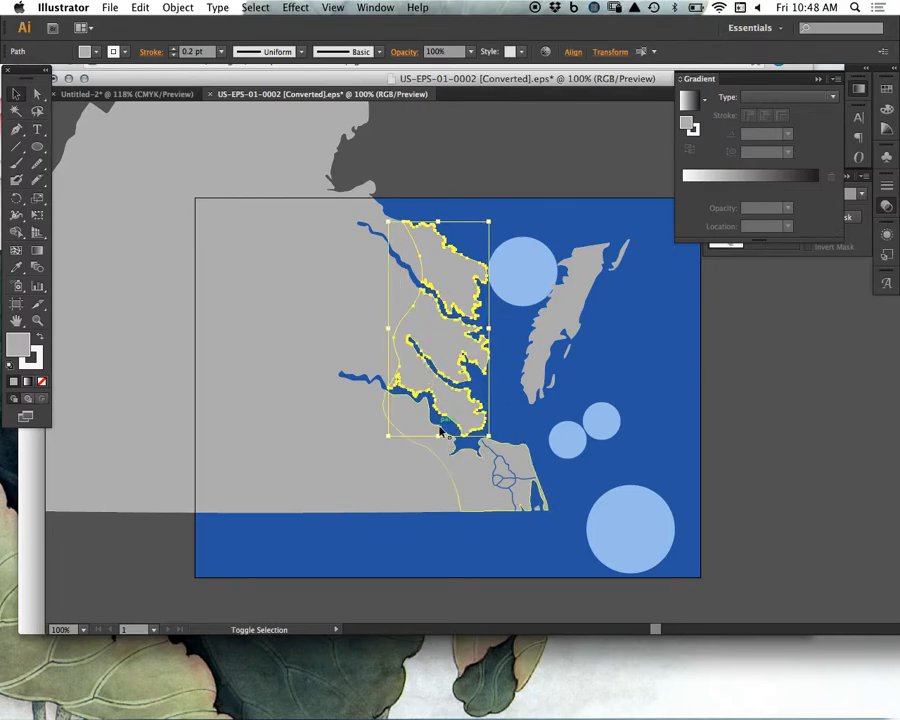
pyautogui.keyDown('shift'); pyautogui.click(470, 481); pyautogui.keyUp('shift')
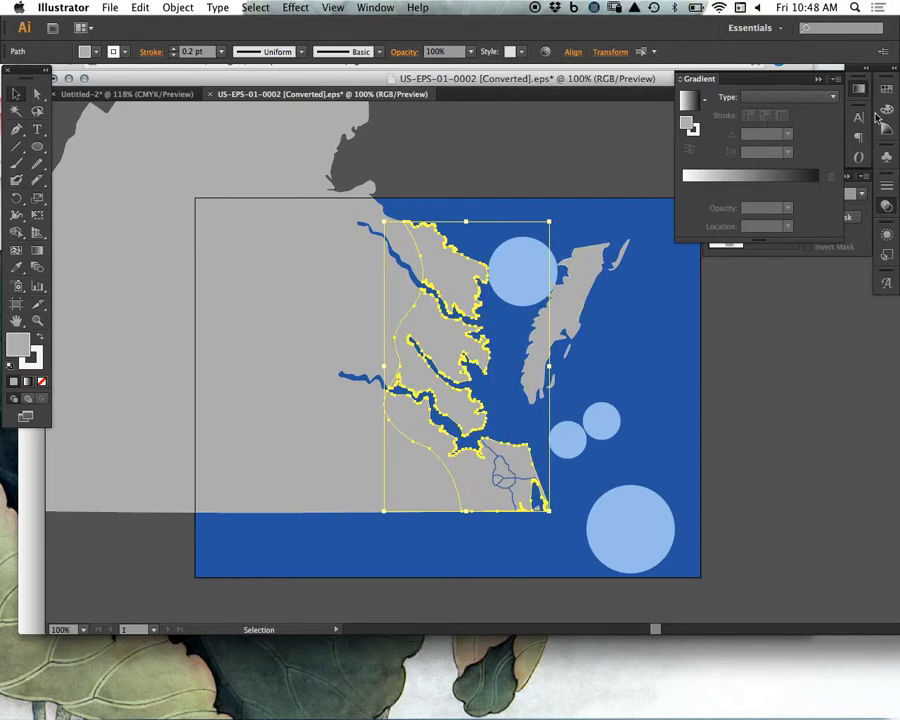
pyautogui.click(886, 88)
pyautogui.click(742, 96)
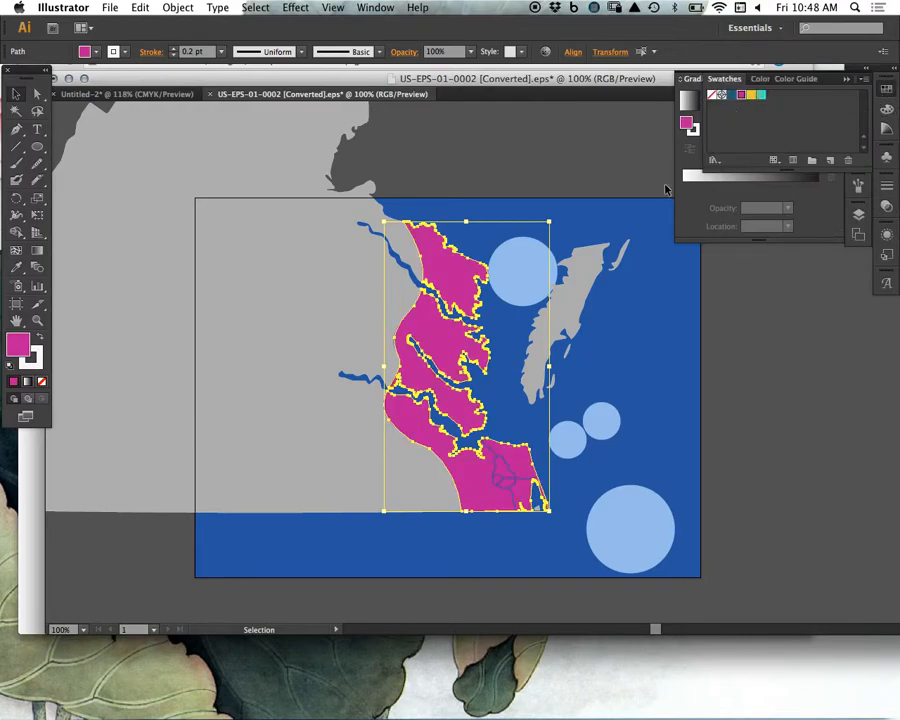
pyautogui.click(433, 156)
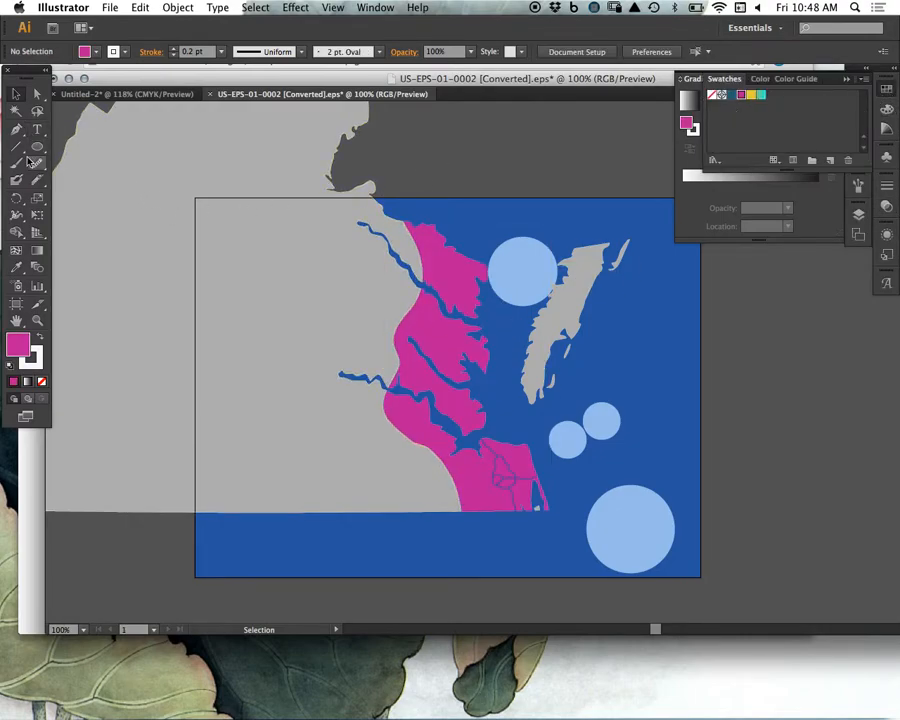
# Step: Cut the remaining grey inland shape with the Knife along a second wavy line looping west around the river ends
pyautogui.click(235, 265)
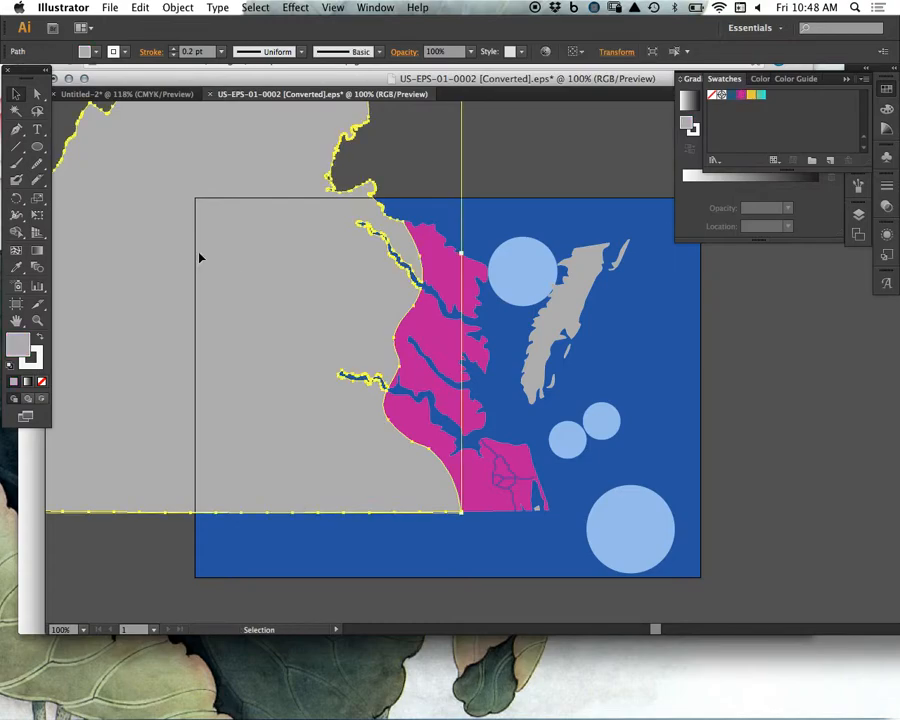
pyautogui.click(37, 180)
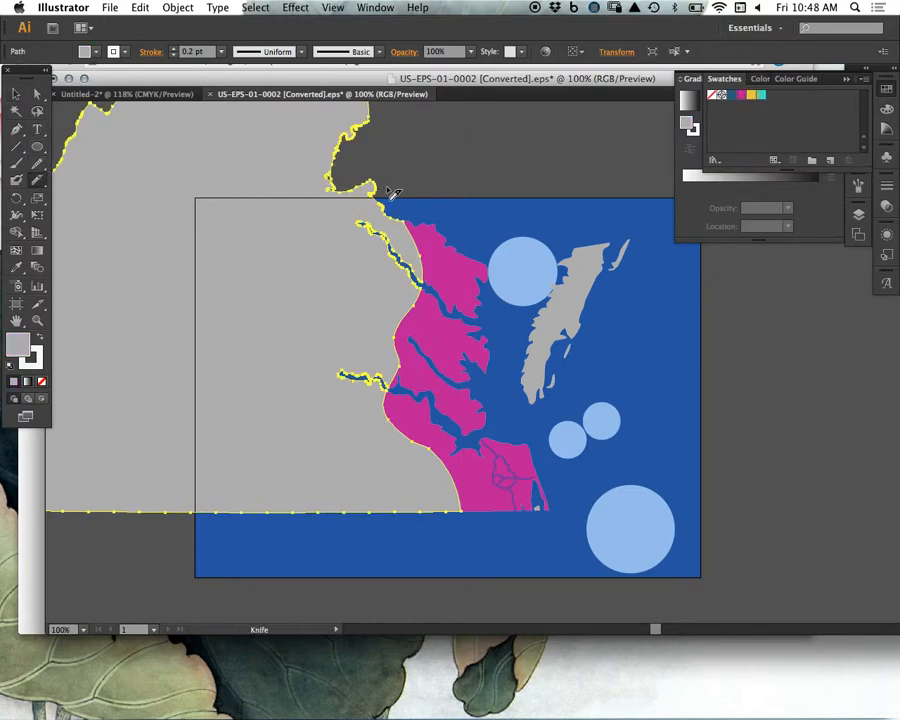
pyautogui.moveTo(335, 210)
pyautogui.mouseDown()
pyautogui.moveTo(339, 243)
pyautogui.moveTo(400, 300)
pyautogui.moveTo(387, 360)
pyautogui.moveTo(370, 369)
pyautogui.moveTo(341, 357)
pyautogui.moveTo(320, 369)
pyautogui.moveTo(407, 461)
pyautogui.moveTo(392, 484)
pyautogui.moveTo(355, 494)
pyautogui.moveTo(341, 521)
pyautogui.mouseUp()
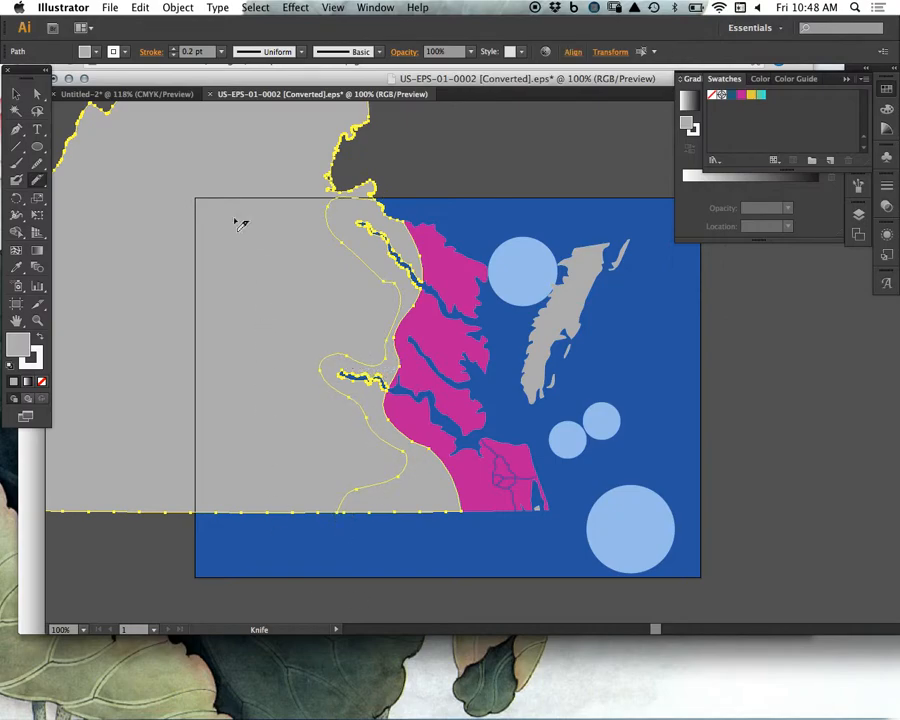
pyautogui.click(38, 96)
pyautogui.click(415, 165)
# Step: Fill the inland strip beside the magenta coastal area with the yellow swatch
pyautogui.click(353, 220)
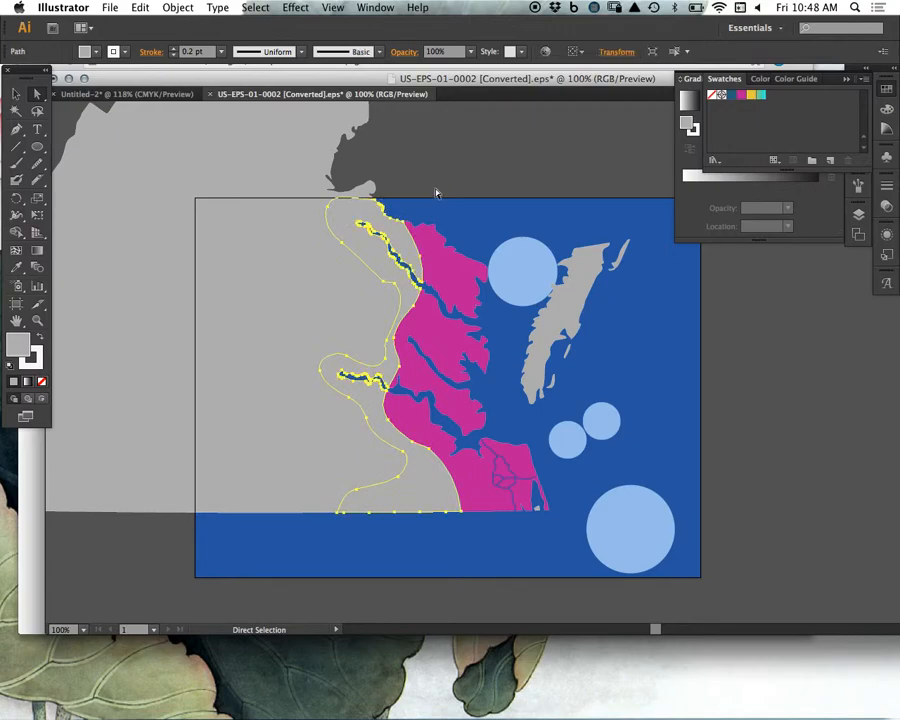
pyautogui.click(750, 95)
pyautogui.press('v')
pyautogui.click(494, 150)
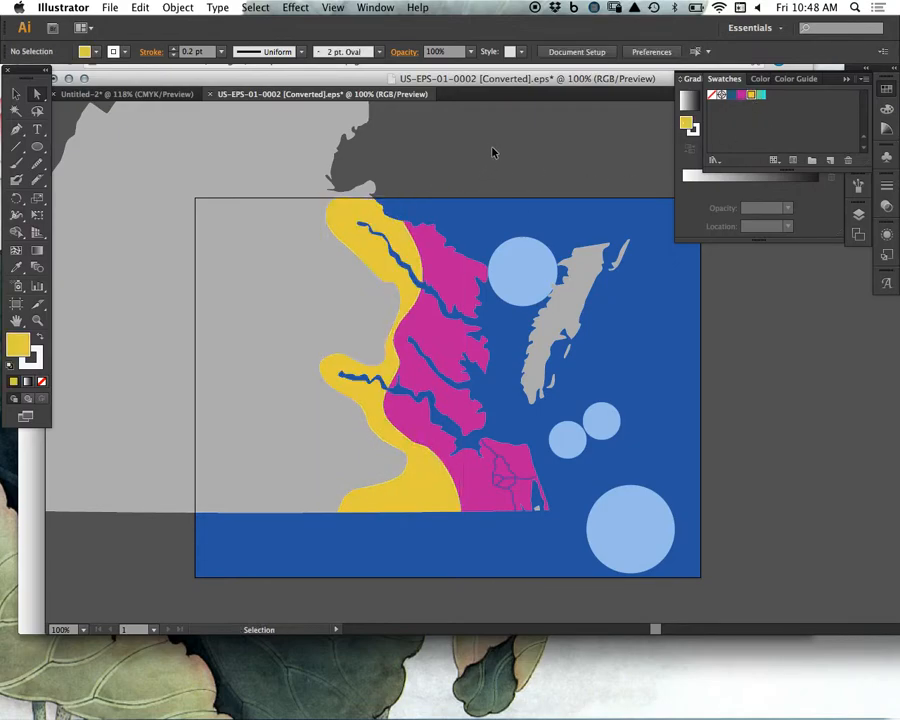
# Step: Try the dark blue, teal gradient and magenta swatches on the large inland area, settling on a dark green fill, #22893b
pyautogui.press('a')
pyautogui.click(303, 288)
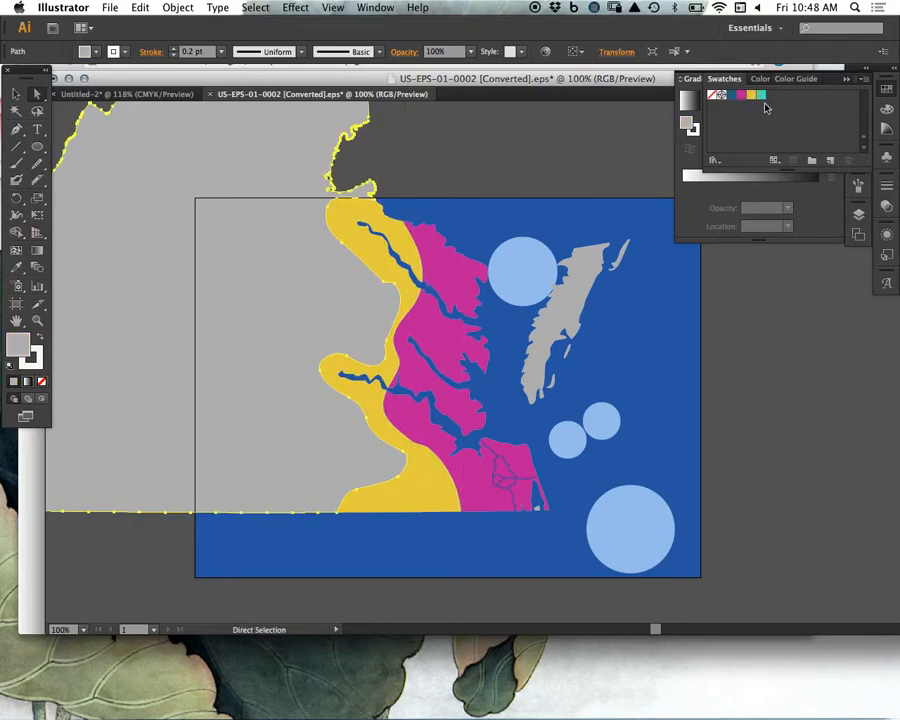
pyautogui.click(732, 97)
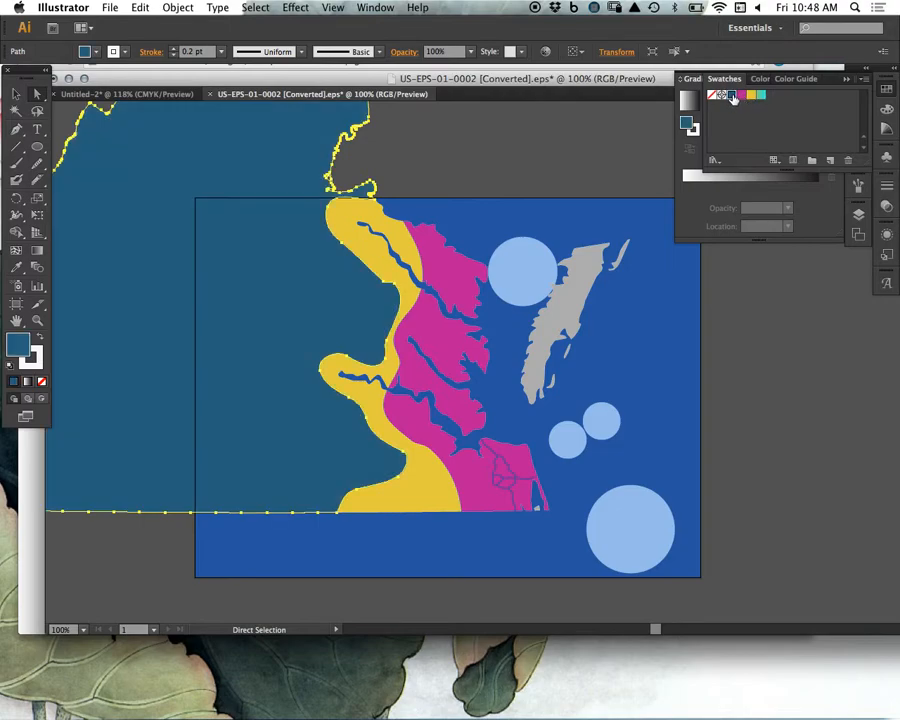
pyautogui.click(758, 97)
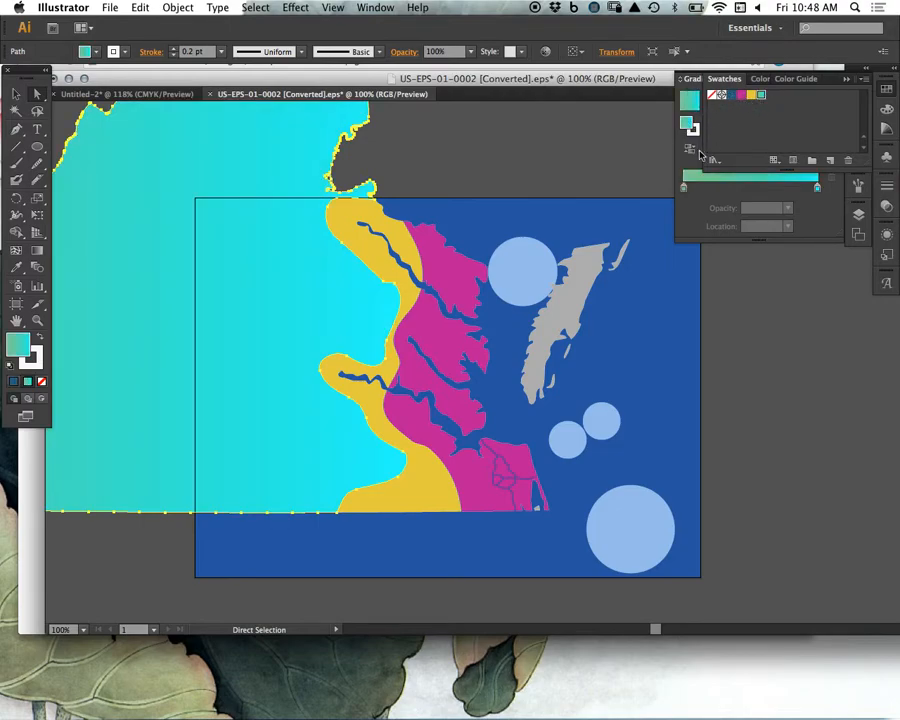
pyautogui.click(741, 96)
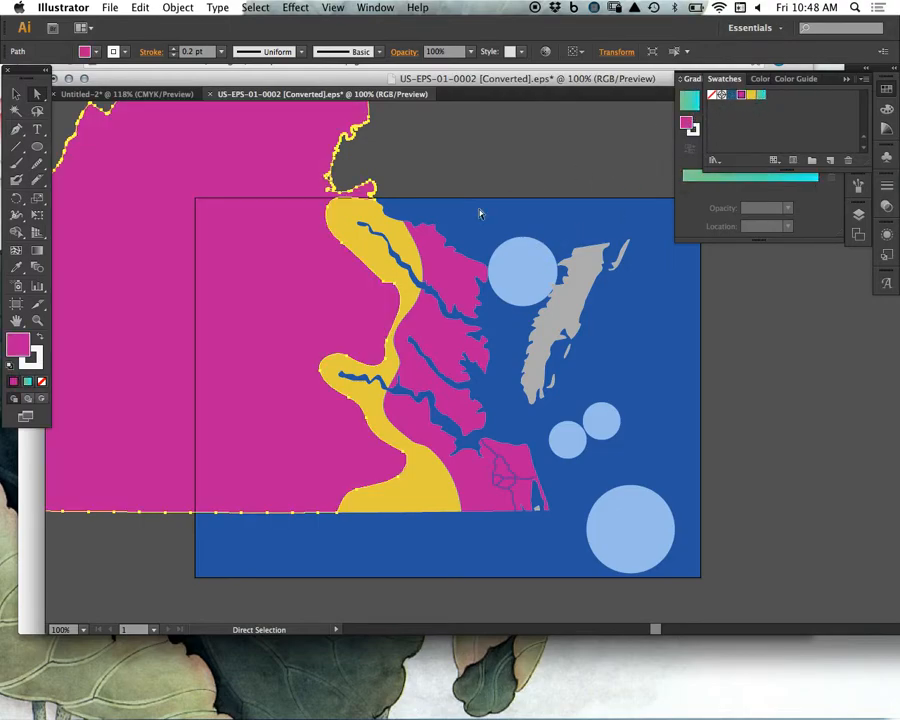
pyautogui.doubleClick(20, 347)
pyautogui.moveTo(221, 226); pyautogui.dragTo(221, 237)
pyautogui.moveTo(175, 164)
pyautogui.mouseDown()
pyautogui.moveTo(155, 210)
pyautogui.moveTo(144, 205)
pyautogui.mouseUp()
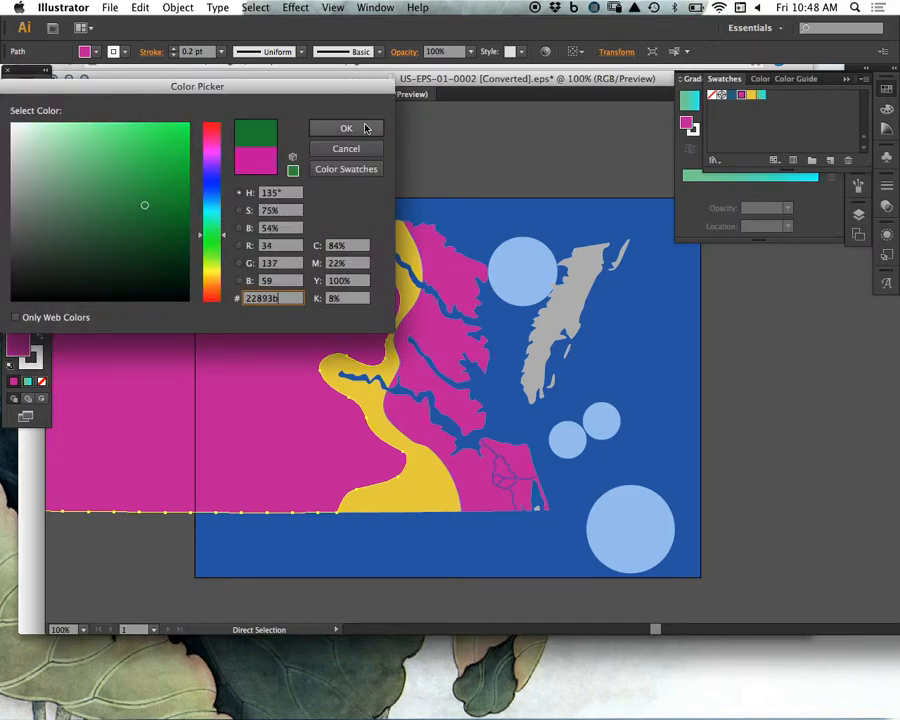
pyautogui.click(346, 128)
pyautogui.click(510, 149)
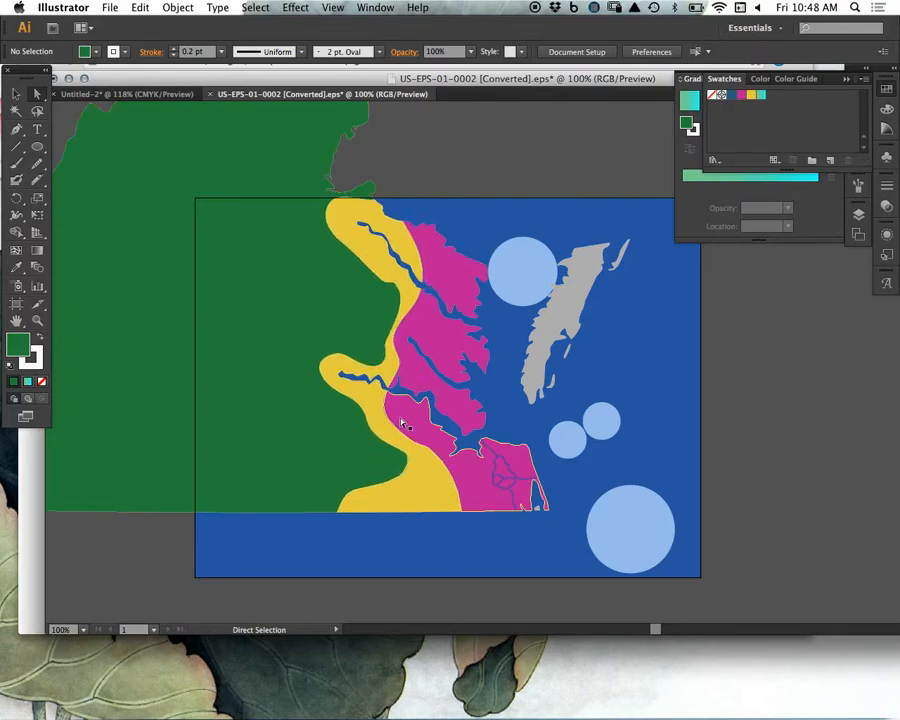
# Step: Split the green area's outline with Scissors at the northern shoreline and on the southern border near the artboard's edge
pyautogui.click(37, 180)
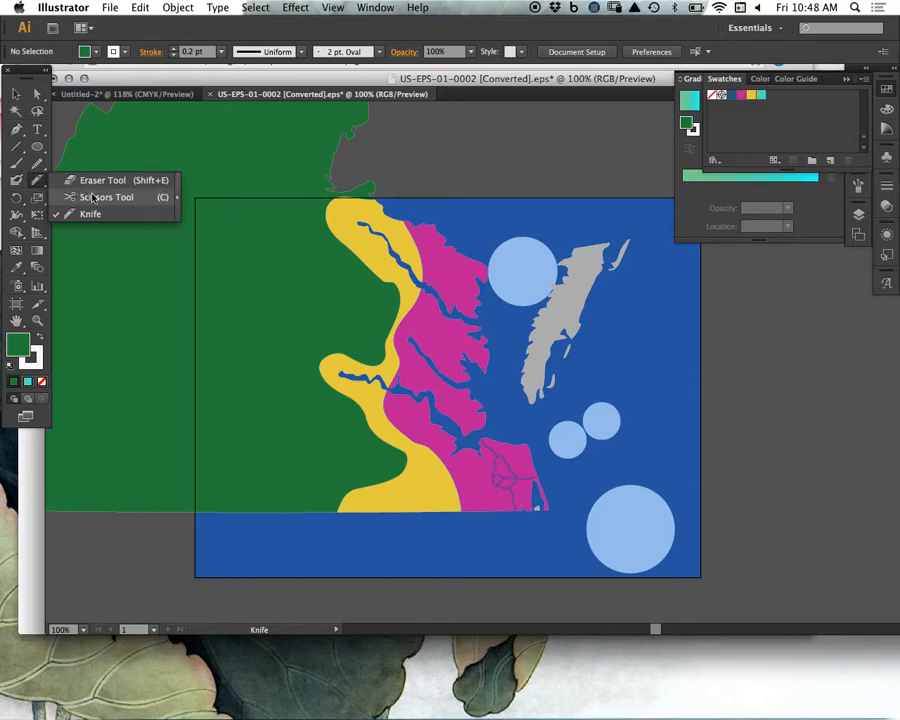
pyautogui.click(103, 198)
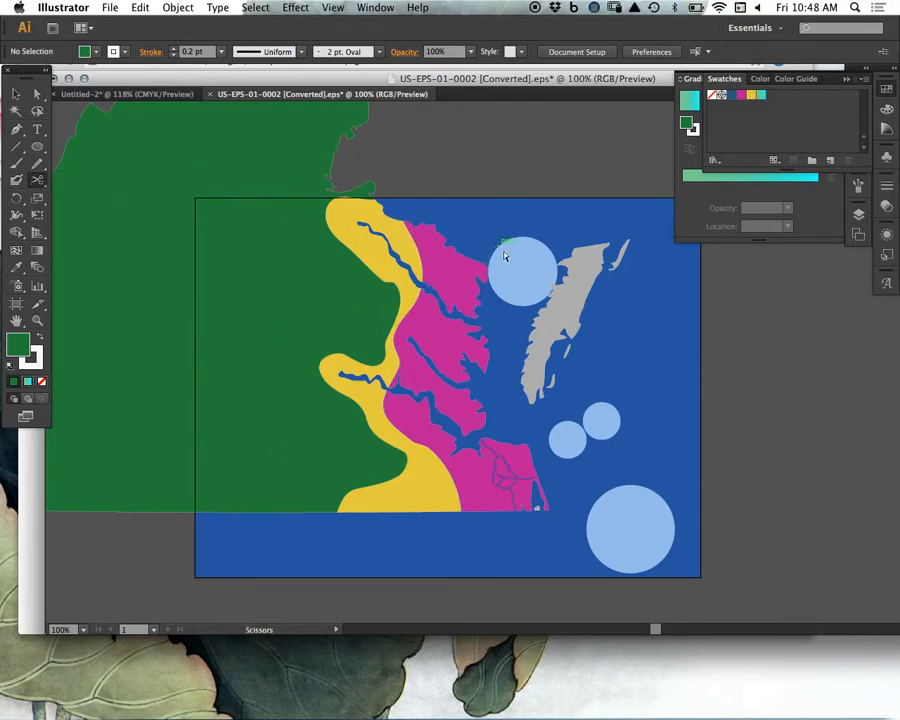
pyautogui.click(331, 172)
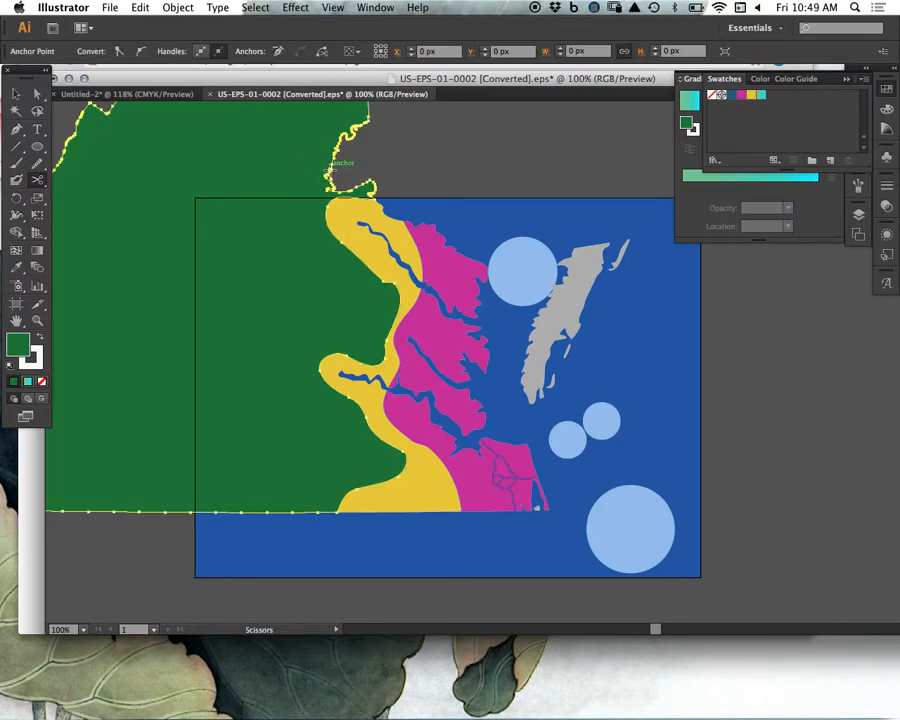
pyautogui.click(184, 512)
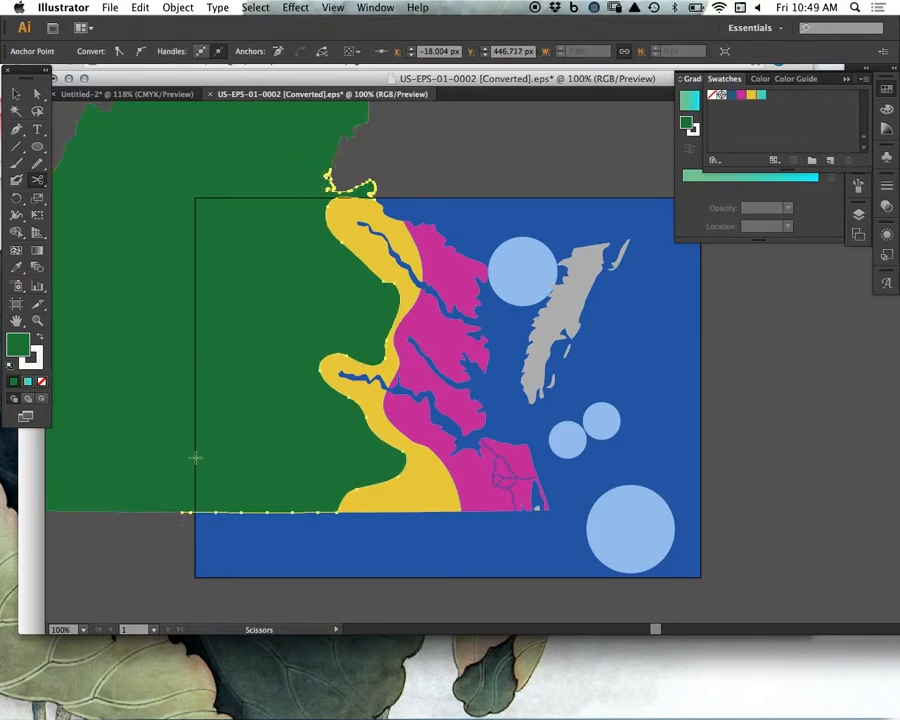
# Step: Try shifting the cut-off green piece slightly east, and undo the move
pyautogui.click(37, 93)
pyautogui.click(402, 151)
pyautogui.click(288, 334)
pyautogui.moveTo(279, 361); pyautogui.dragTo(296, 359)
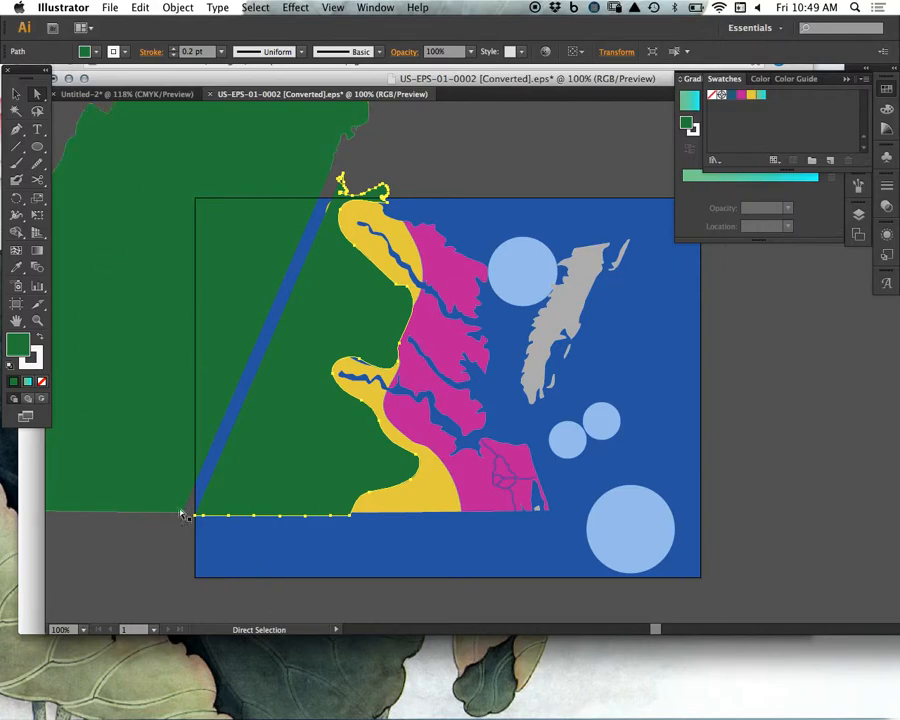
pyautogui.press('super+z')
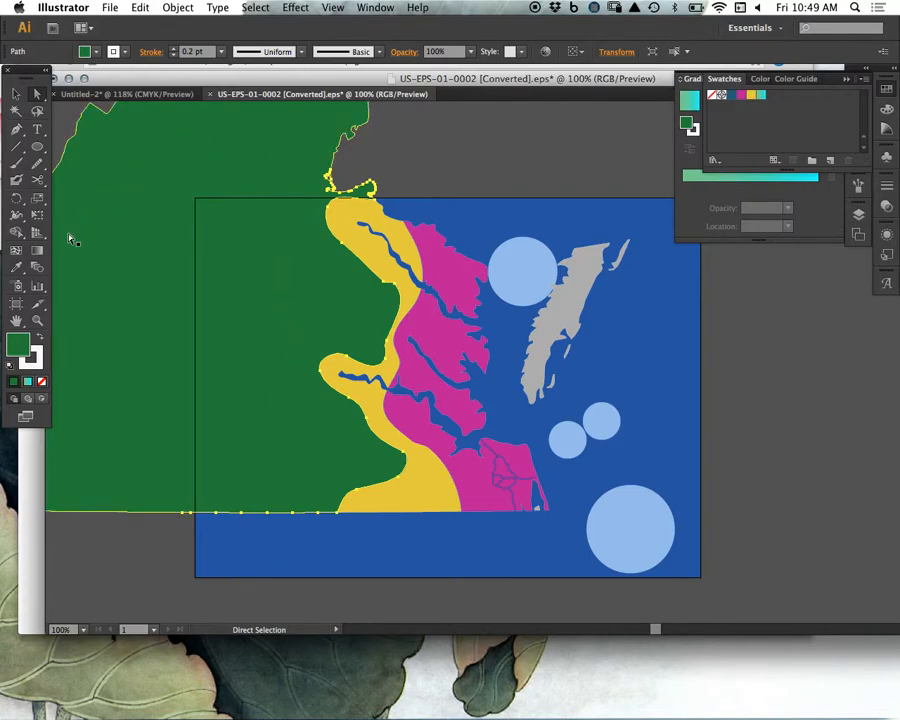
pyautogui.click(453, 194)
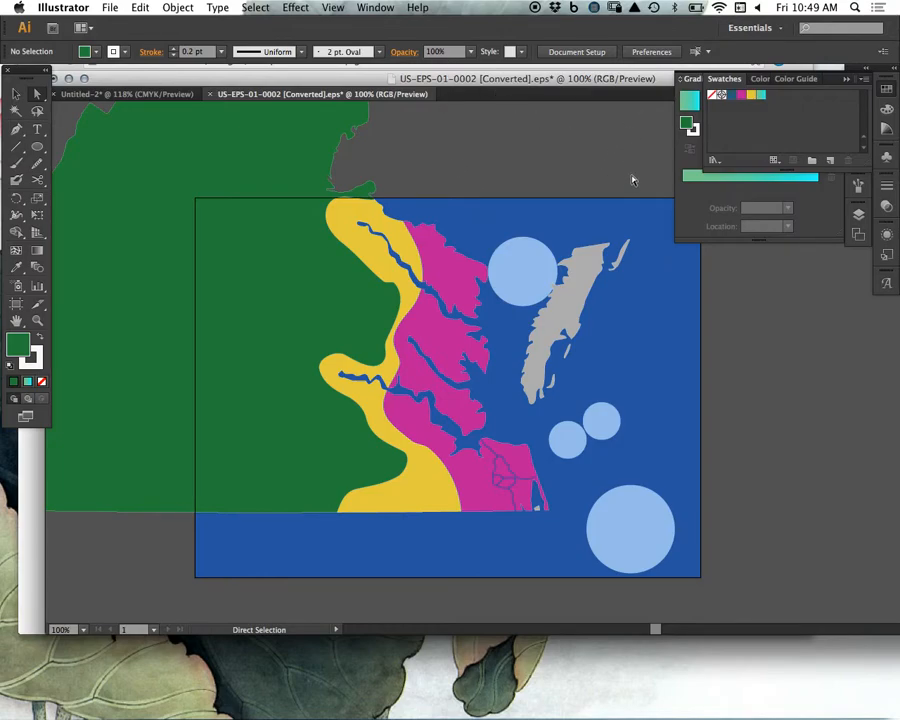
# Step: Hide the map layers, leaving only the locked bottom background layer visible
pyautogui.click(858, 214)
pyautogui.click(686, 252)
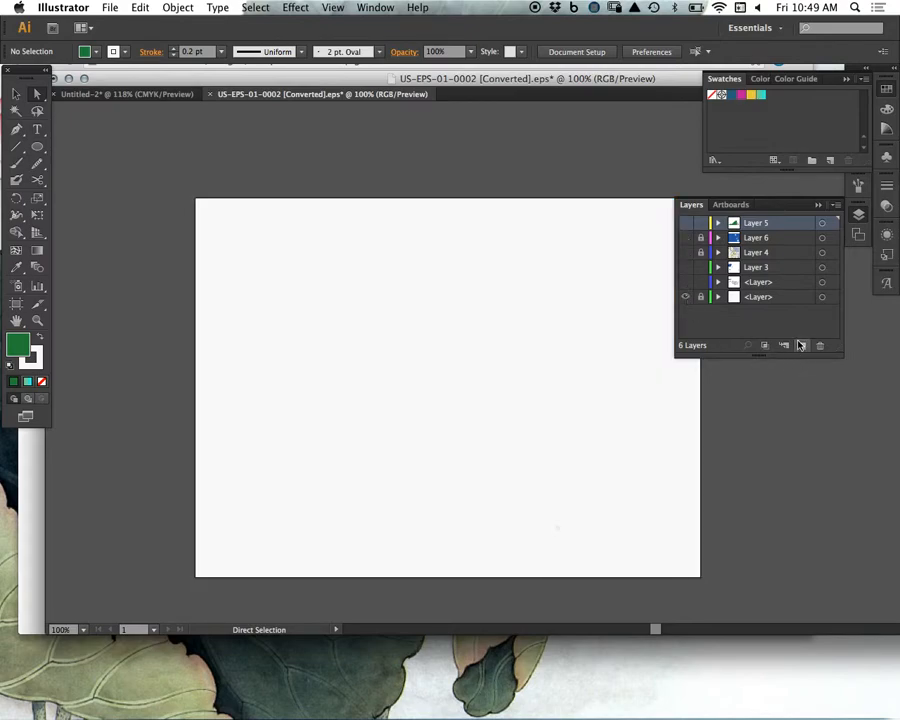
pyautogui.click(818, 205)
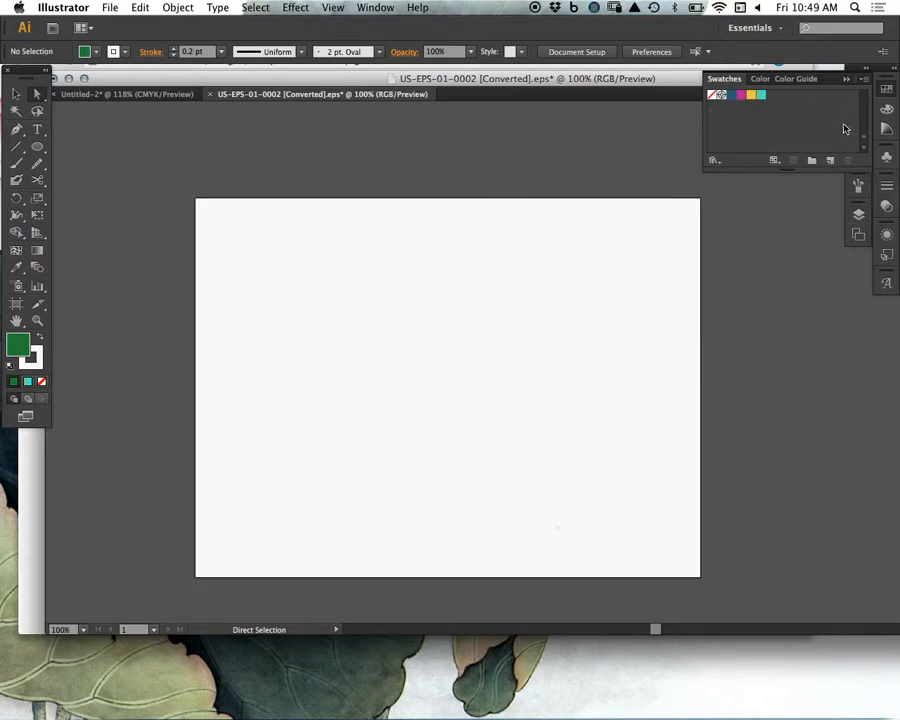
pyautogui.click(846, 80)
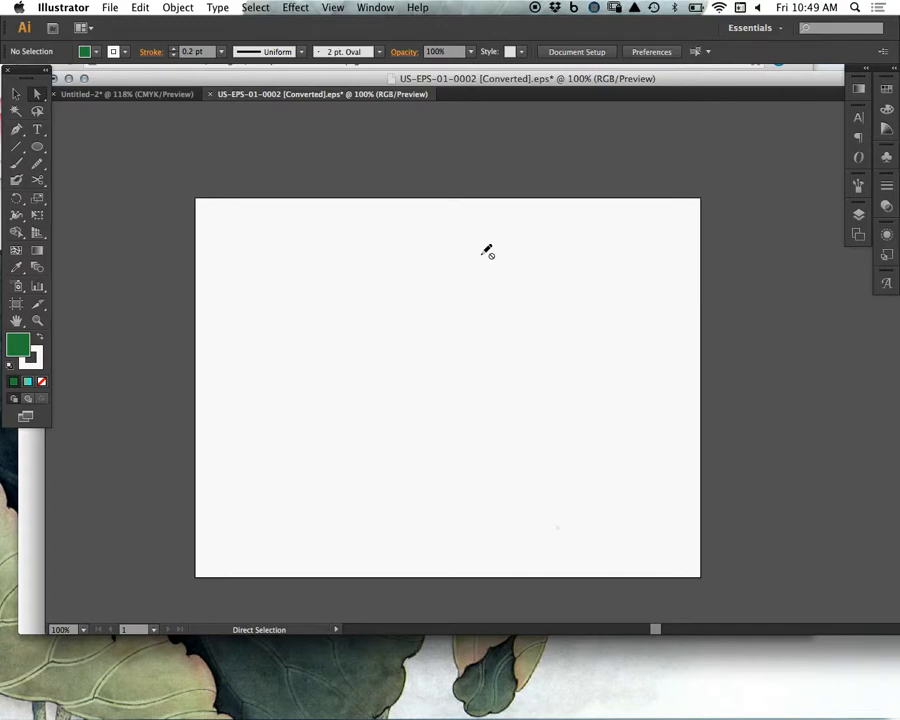
pyautogui.moveTo(477, 264); pyautogui.dragTo(418, 202)
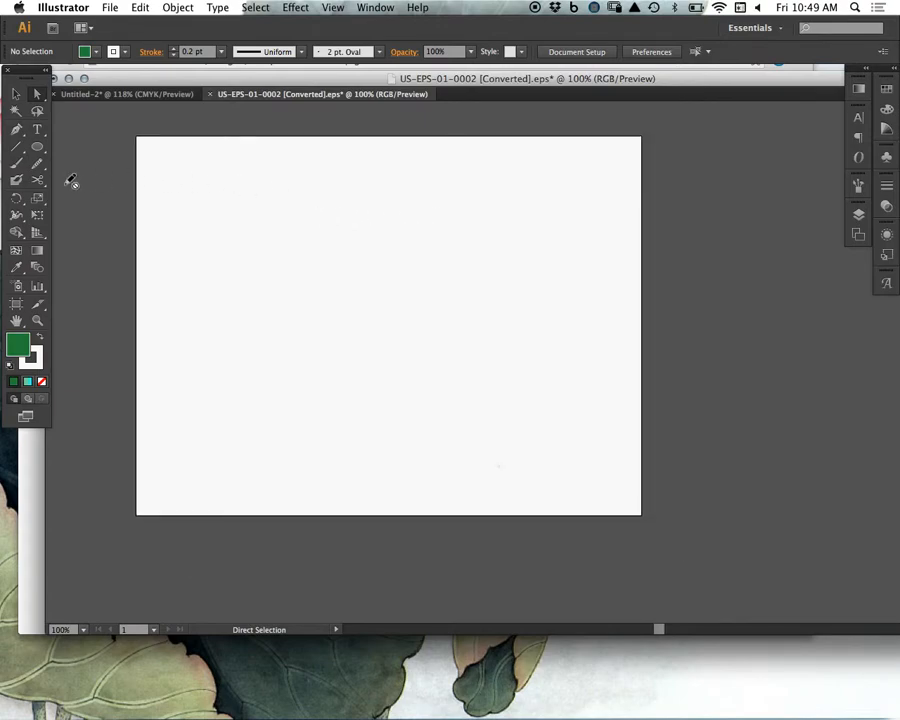
# Step: Add a new layer above the hidden map layers for drawing ellipses
pyautogui.click(37, 146)
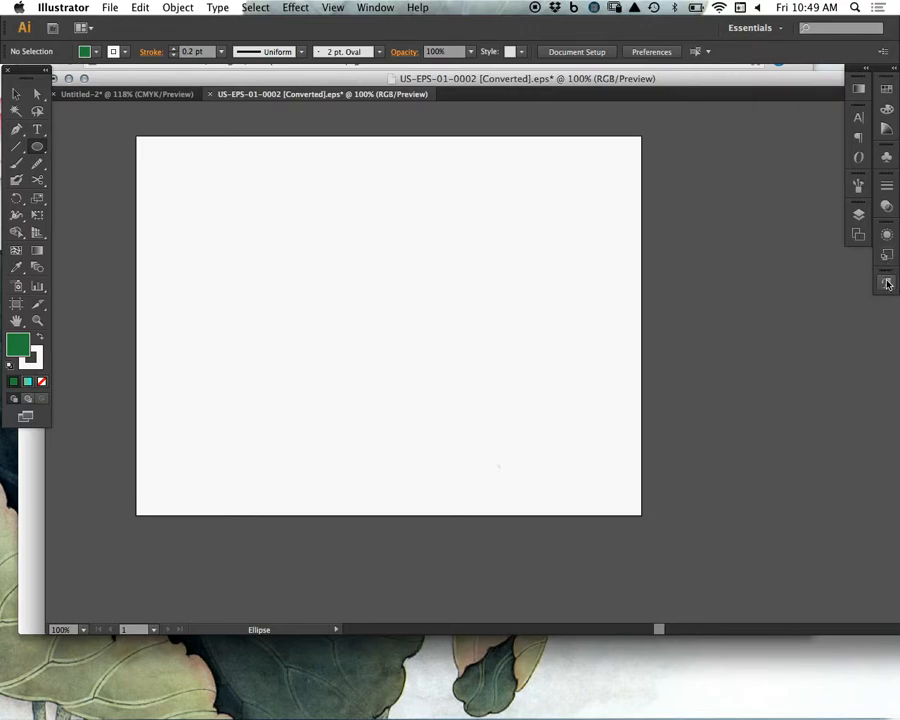
pyautogui.click(858, 214)
pyautogui.click(802, 345)
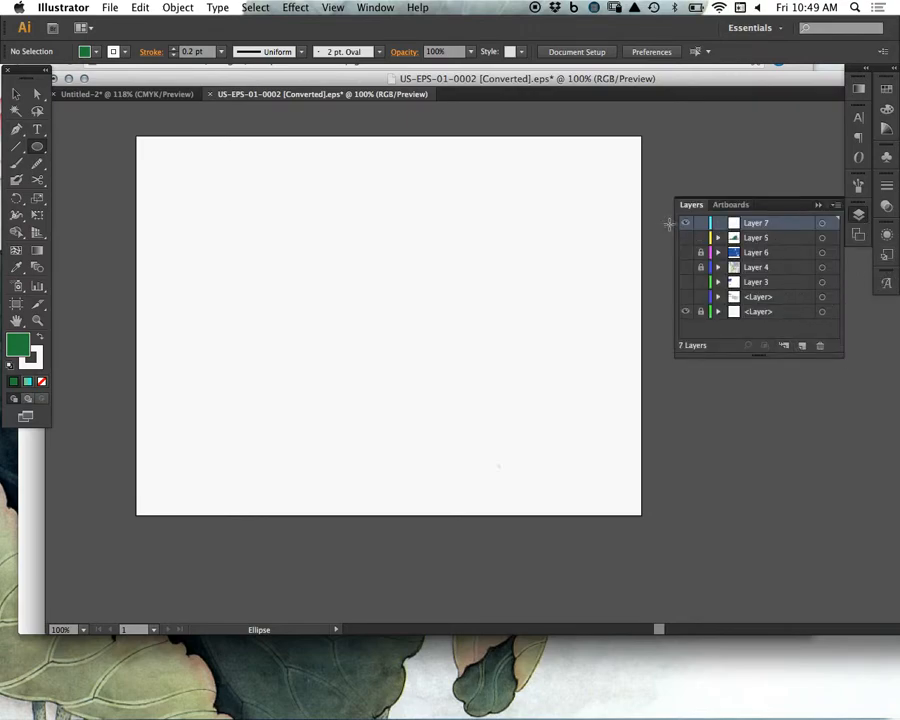
pyautogui.click(818, 204)
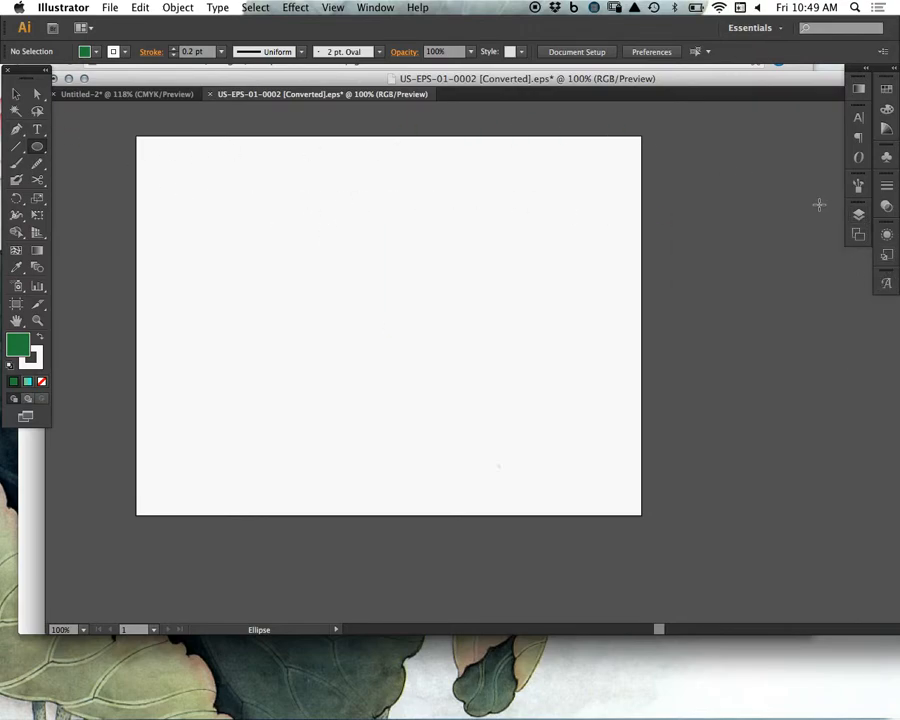
# Step: Draw a small circle with a green stroke and no fill near the artboard's upper-left corner
pyautogui.click(39, 340)
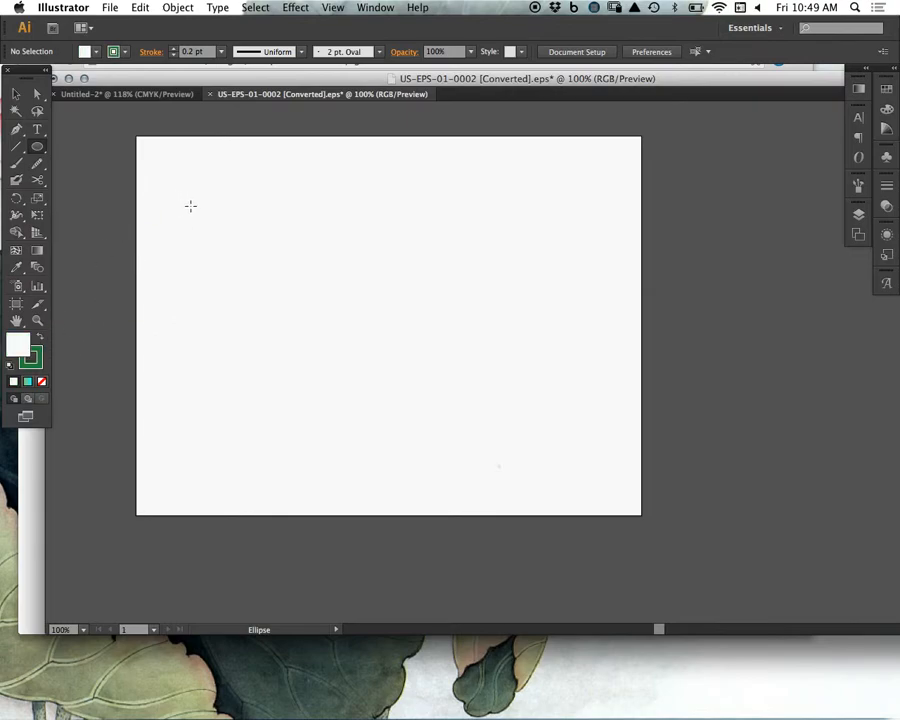
pyautogui.press('/')
pyautogui.moveTo(186, 184); pyautogui.dragTo(208, 206)
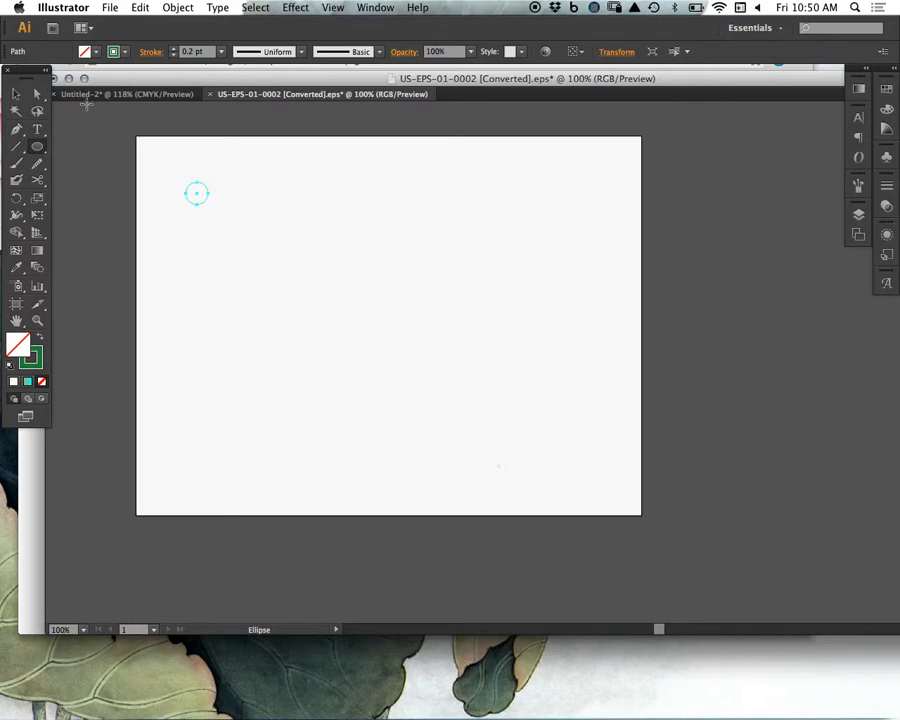
# Step: Set the circle's stroke to 8 pt, enlarge it and duplicate it into a column of three
pyautogui.click(18, 95)
pyautogui.moveTo(237, 151); pyautogui.dragTo(180, 232)
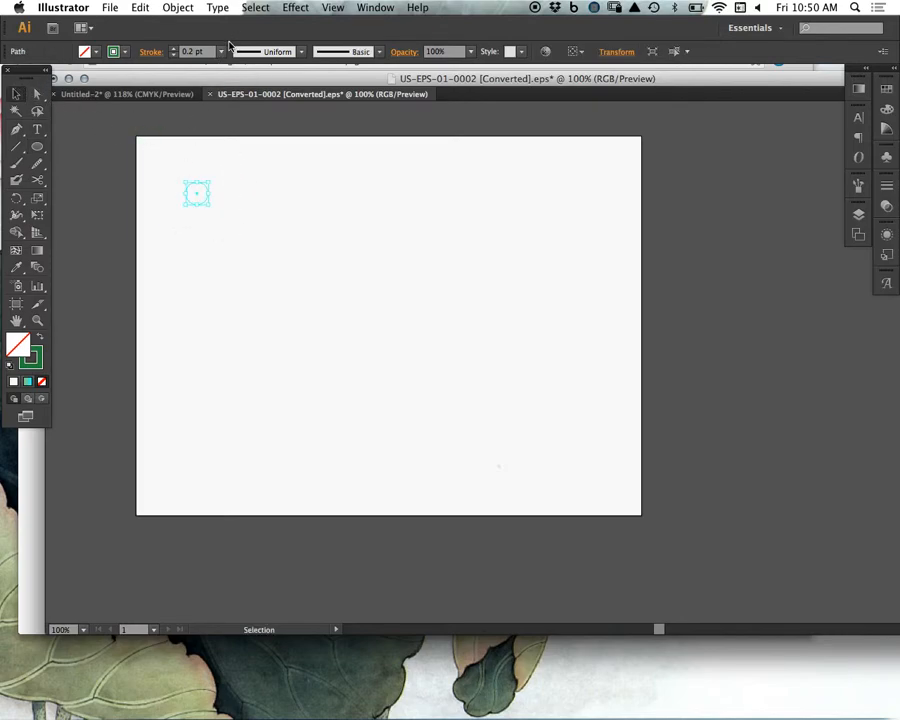
pyautogui.click(221, 51)
pyautogui.click(236, 234)
pyautogui.moveTo(209, 205); pyautogui.dragTo(271, 506)
pyautogui.click(307, 265)
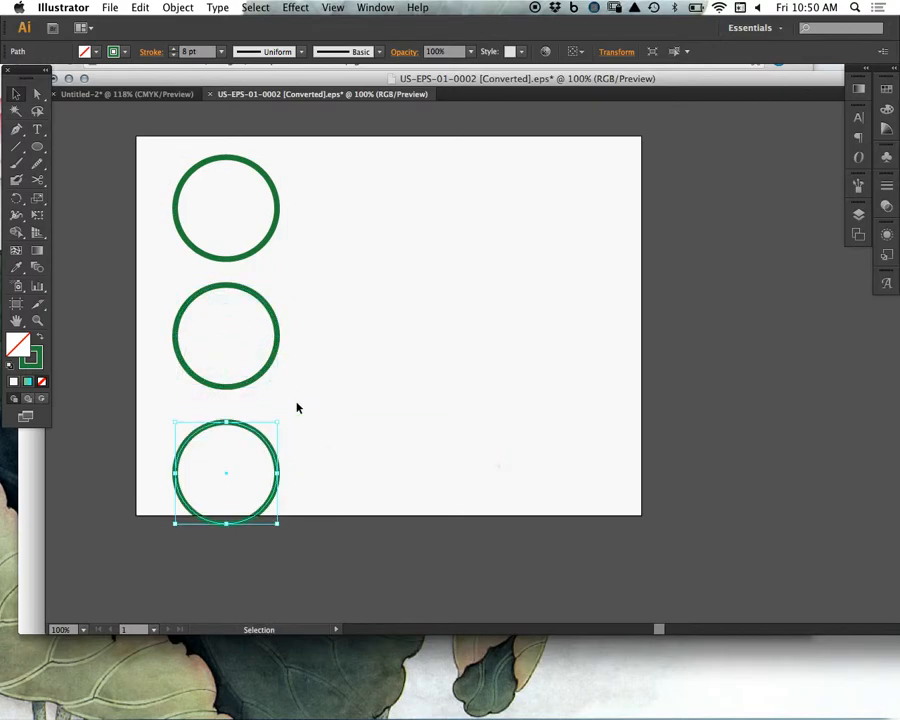
# Step: Configure Transform Each for the top circle with 110% scaling, a 15 px horizontal move and 0° rotation
pyautogui.click(280, 229)
pyautogui.moveTo(186, 142); pyautogui.dragTo(205, 185)
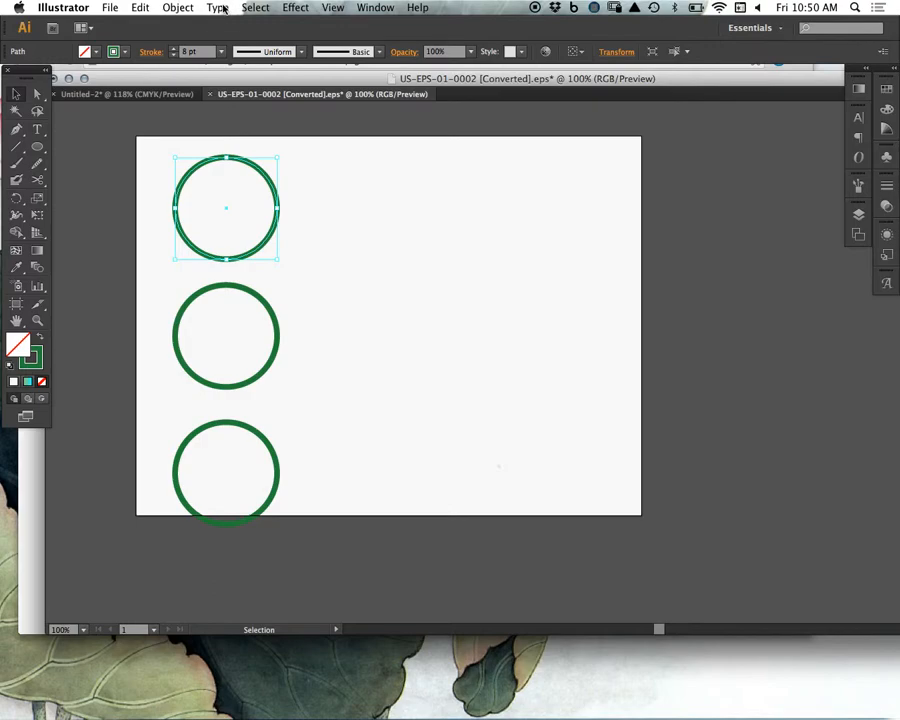
pyautogui.click(180, 8)
pyautogui.moveTo(193, 28)
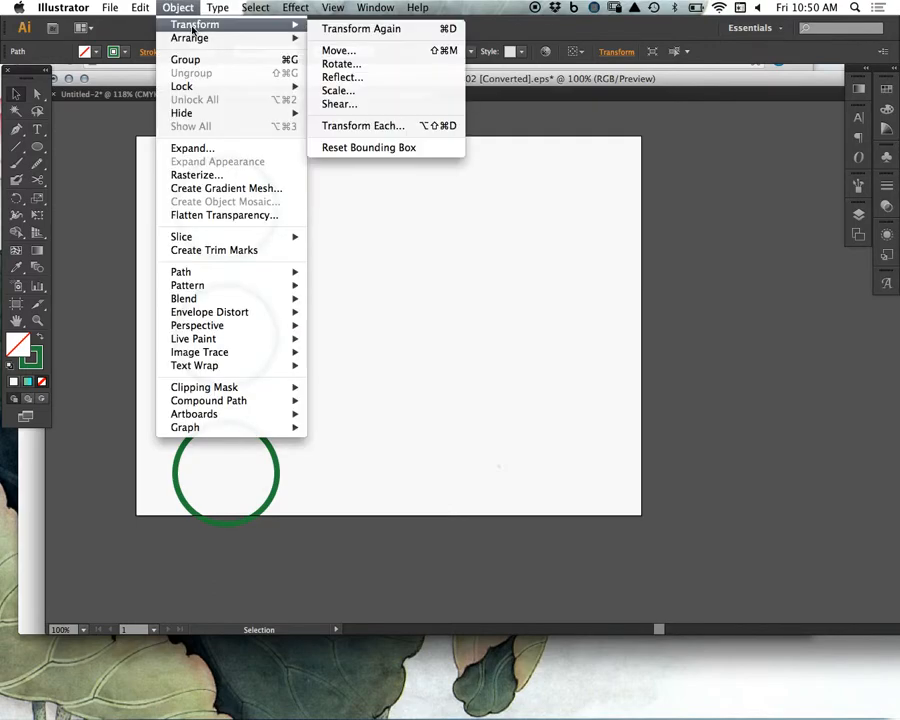
pyautogui.click(362, 126)
pyautogui.moveTo(221, 94); pyautogui.dragTo(680, 67)
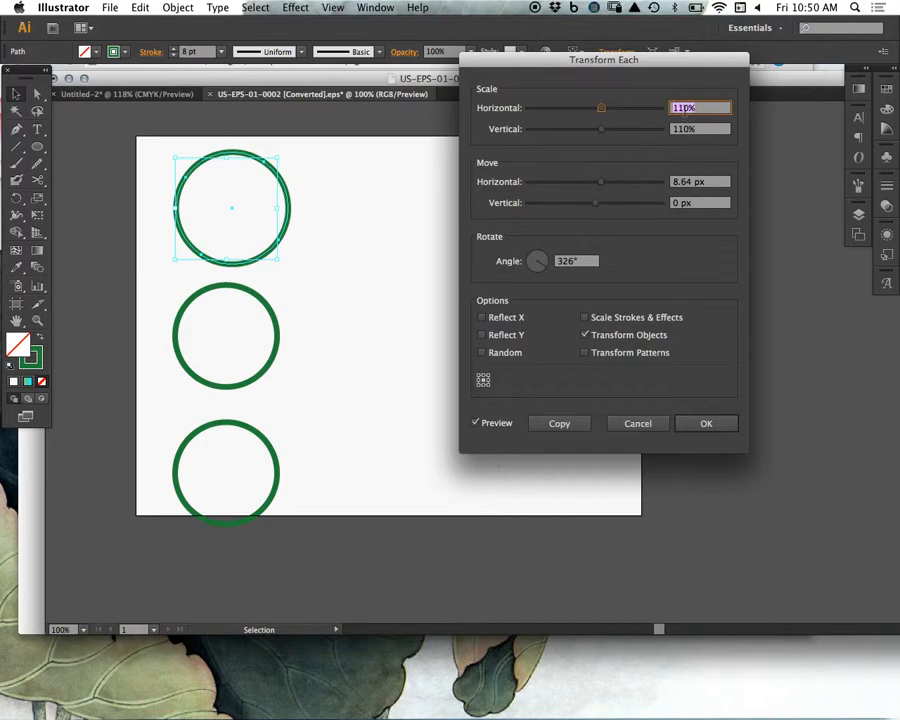
pyautogui.click(714, 182)
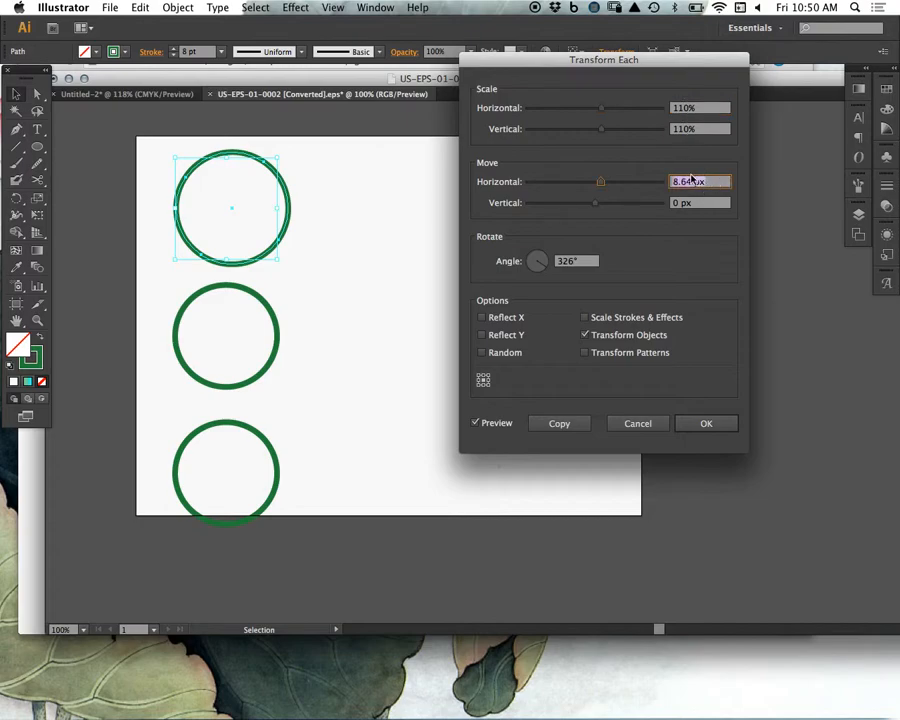
pyautogui.write('15')
pyautogui.click(574, 262)
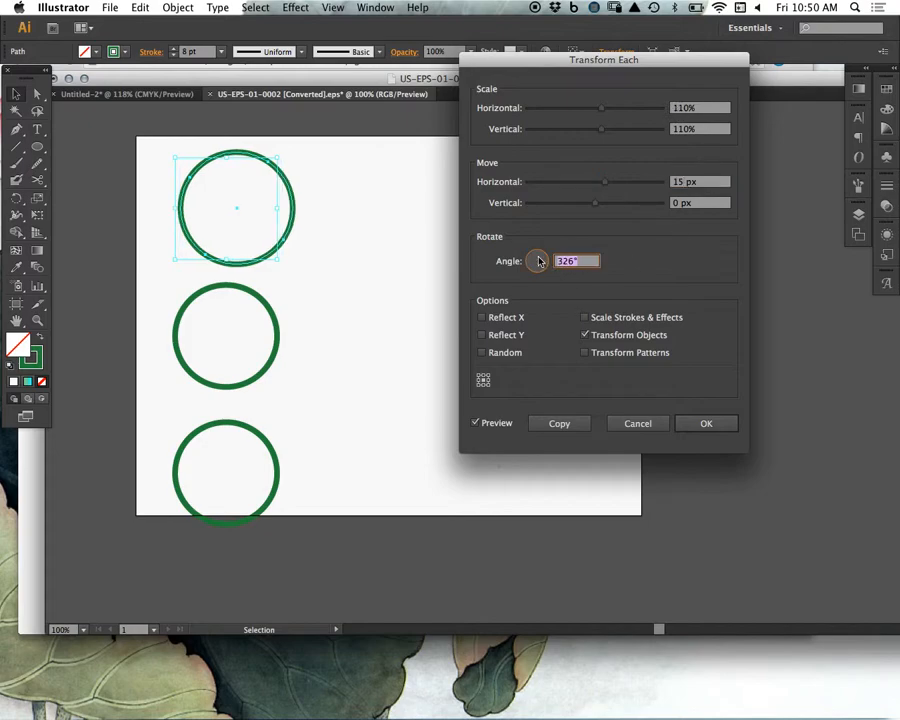
pyautogui.write('0')
pyautogui.click(705, 184)
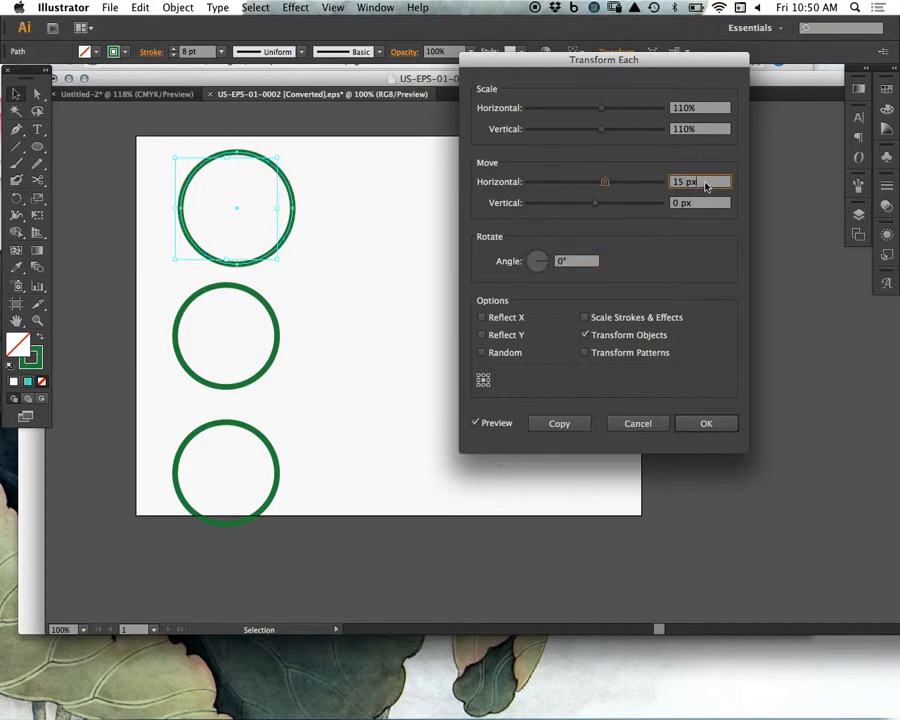
# Step: Preview the transformation, apply it as a copy and repeat it many times into a widening fan of circles
pyautogui.click(504, 425)
pyautogui.click(500, 425)
pyautogui.click(498, 425)
pyautogui.click(497, 425)
pyautogui.click(496, 425)
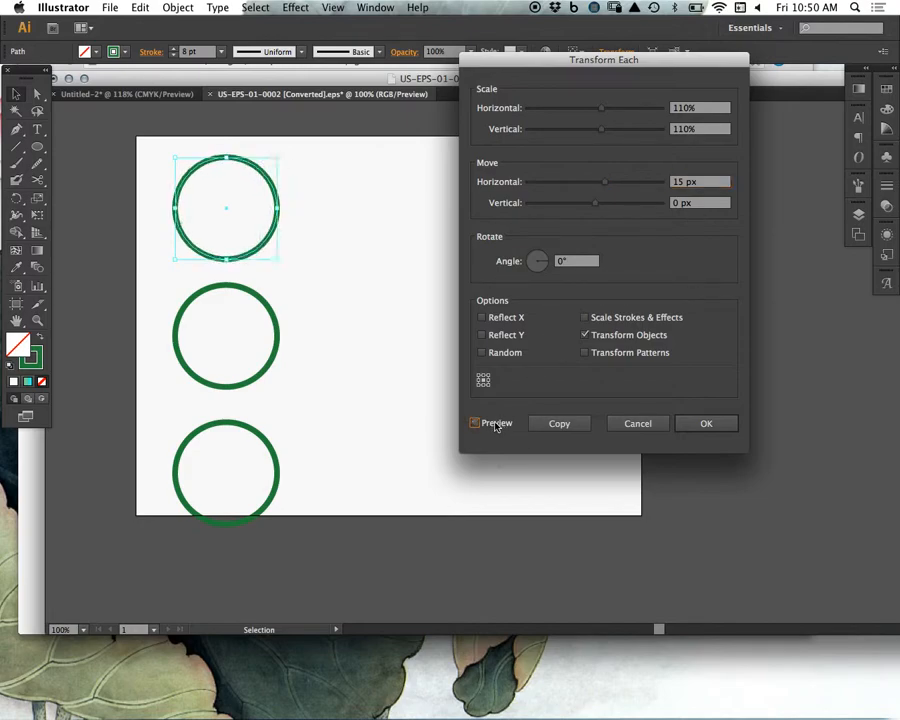
pyautogui.click(557, 424)
pyautogui.press('super+d')
pyautogui.press('super+d')
pyautogui.press('super+d')
pyautogui.press('super+d')
pyautogui.press('super+d')
pyautogui.press('super+d')
pyautogui.press('super+d')
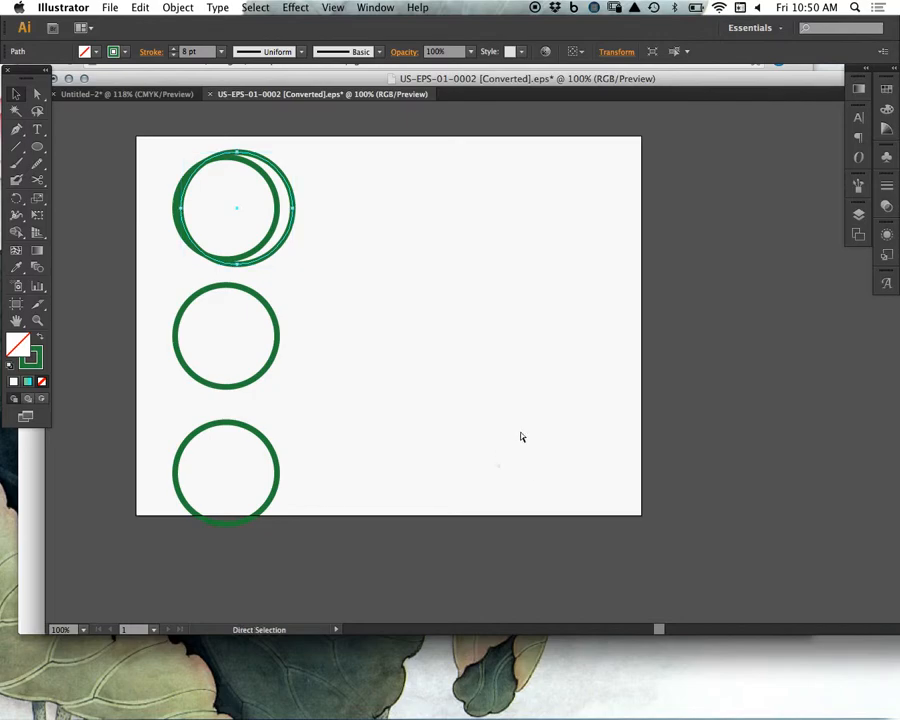
pyautogui.press('super+d')
pyautogui.press('super+d')
pyautogui.press('super+d')
pyautogui.press('super+d')
pyautogui.press('super+d')
pyautogui.press('super+d')
pyautogui.press('super+d')
pyautogui.press('super+d')
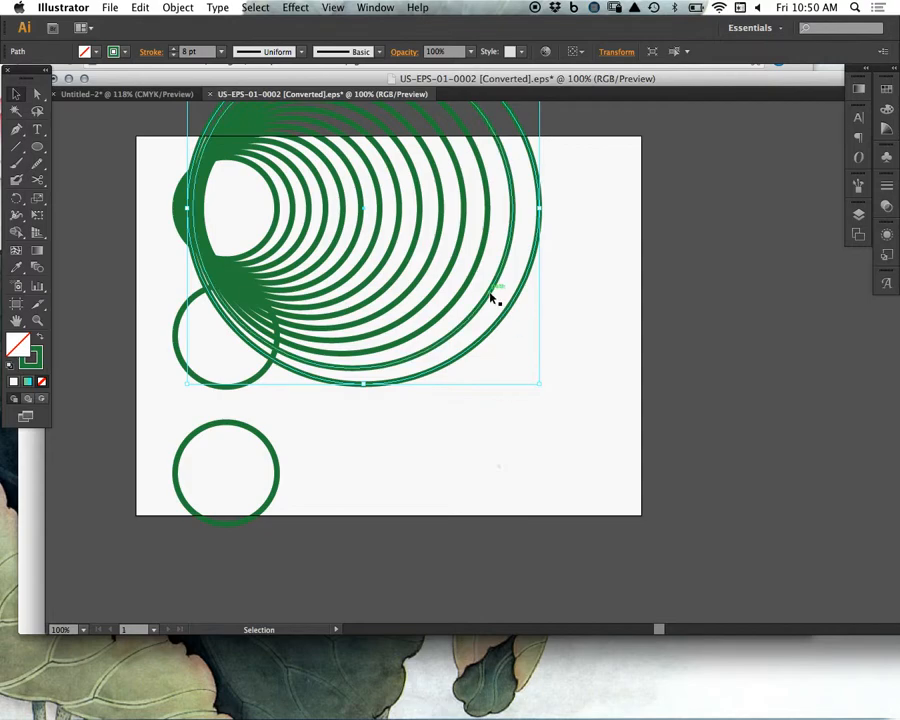
# Step: Undo the repeated copies until only three overlapping circles remain in the top set
pyautogui.press('super+z')
pyautogui.press('super+z')
pyautogui.press('super+z')
pyautogui.press('super+z')
pyautogui.press('super+z')
pyautogui.press('super+z')
pyautogui.press('super+z')
pyautogui.press('super+z')
pyautogui.press('super+z')
pyautogui.press('super+z')
pyautogui.press('super+z')
pyautogui.press('super+z')
pyautogui.press('super+z')
pyautogui.press('super+z')
pyautogui.press('super+z')
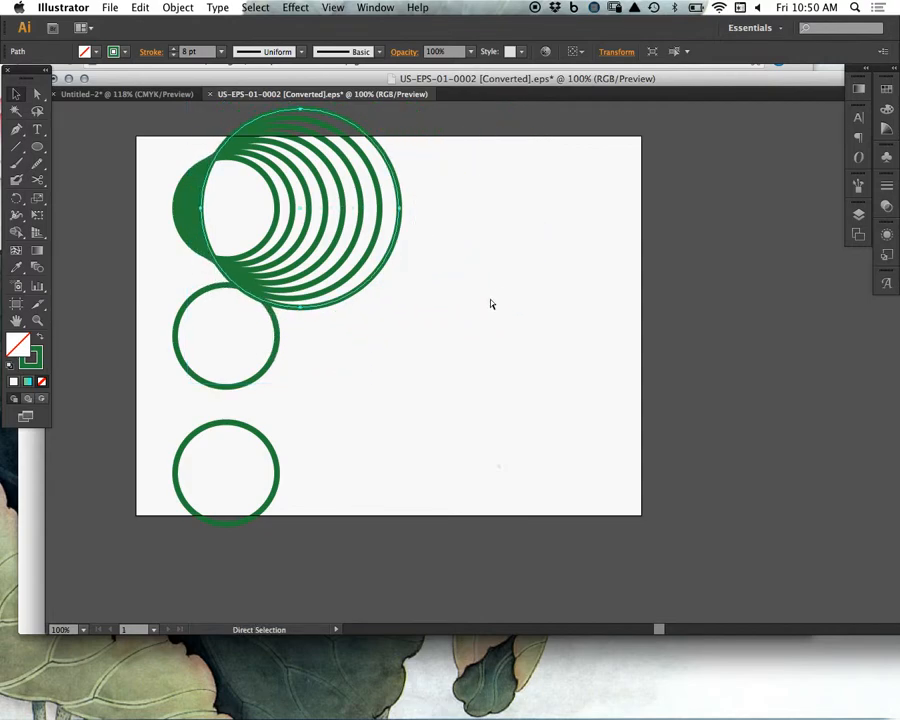
# Step: Duplicate the set of three overlapping circles beside the original at the same height
pyautogui.moveTo(300, 205); pyautogui.dragTo(455, 219)
pyautogui.click(500, 267)
pyautogui.click(472, 240)
pyautogui.press('super+d')
pyautogui.press('v')
pyautogui.press('super+z')
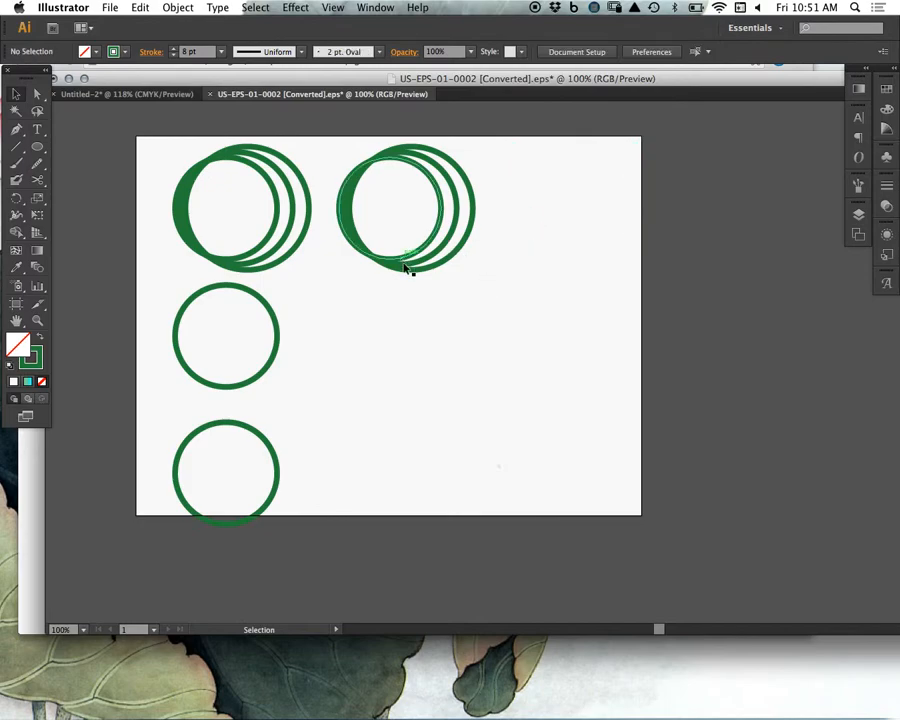
# Step: Try applying Transform Each directly to the outermost circle of the duplicated set, and undo it
pyautogui.click(190, 8)
pyautogui.click(412, 273)
pyautogui.click(190, 6)
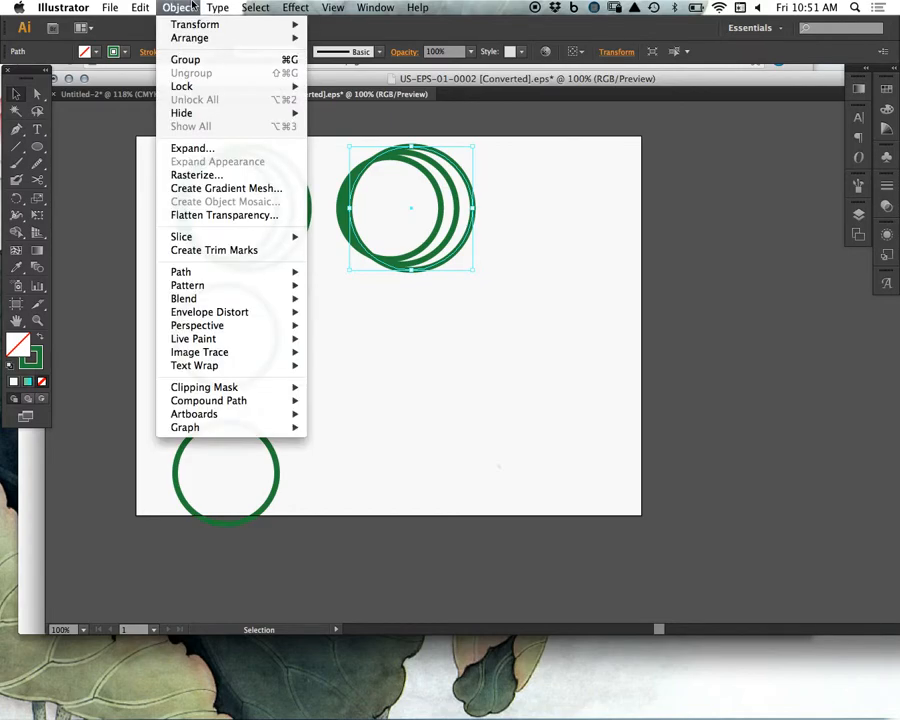
pyautogui.moveTo(200, 24)
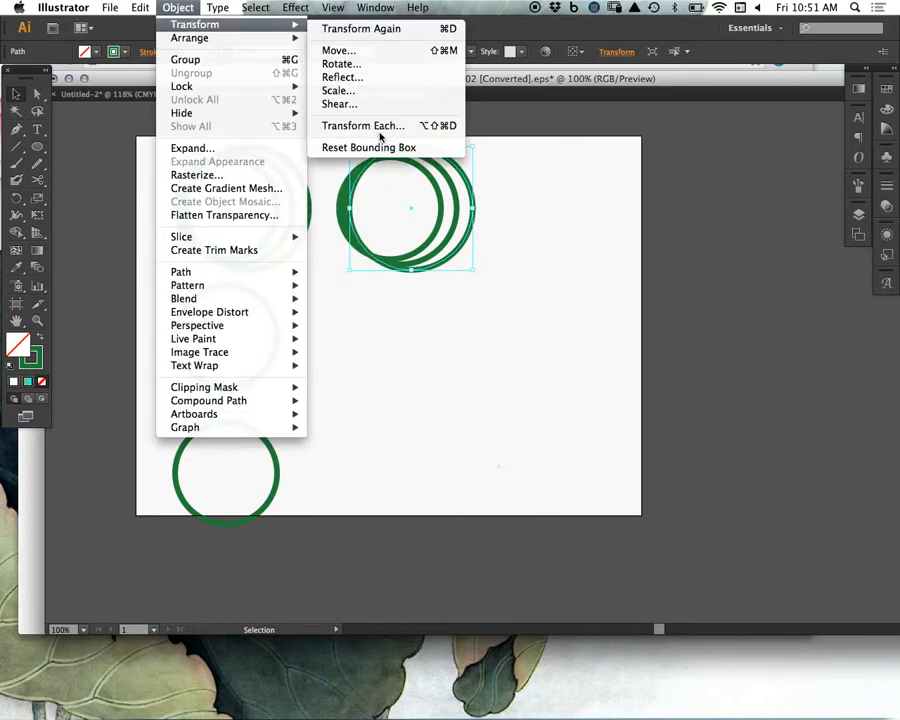
pyautogui.click(379, 129)
pyautogui.click(697, 426)
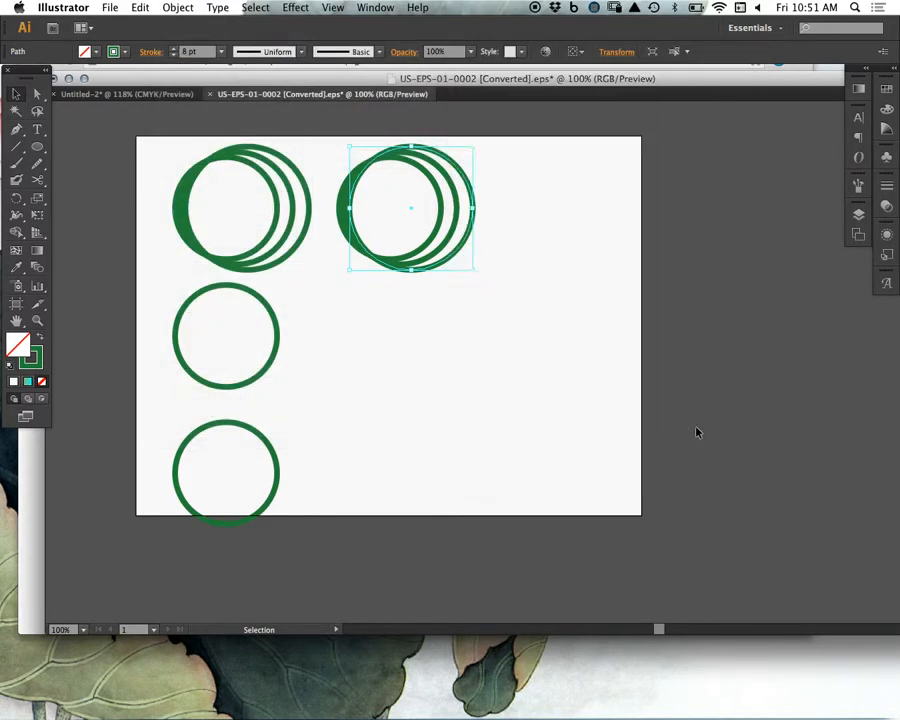
pyautogui.press('super+z')
# Step: Add a Transform Each copy of the outermost circle at 110% with a 15 px horizontal move, and repeat it once
pyautogui.click(178, 7)
pyautogui.moveTo(200, 24)
pyautogui.click(400, 126)
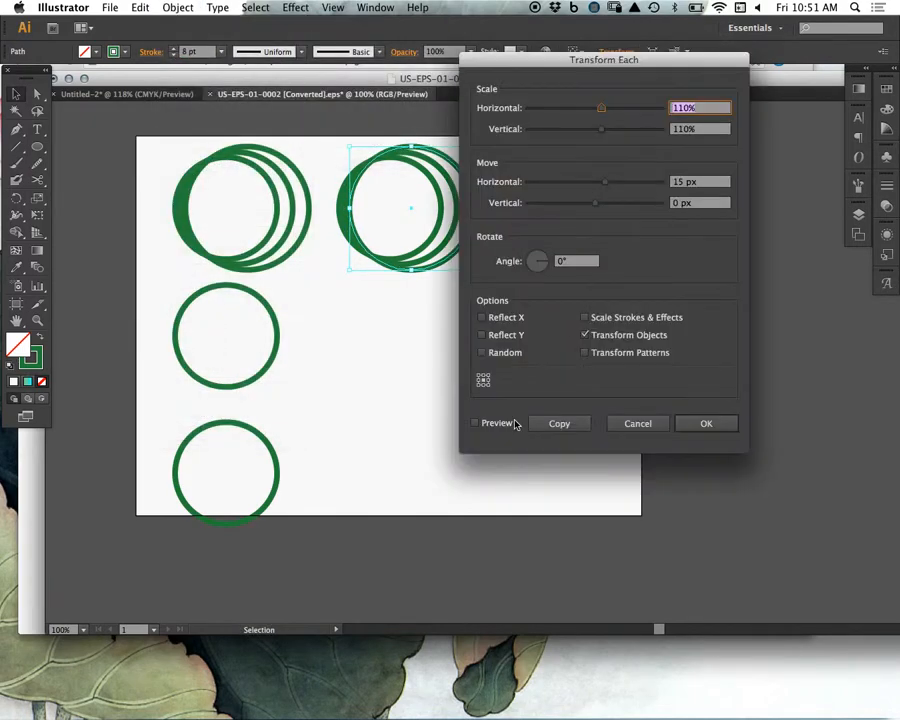
pyautogui.click(540, 426)
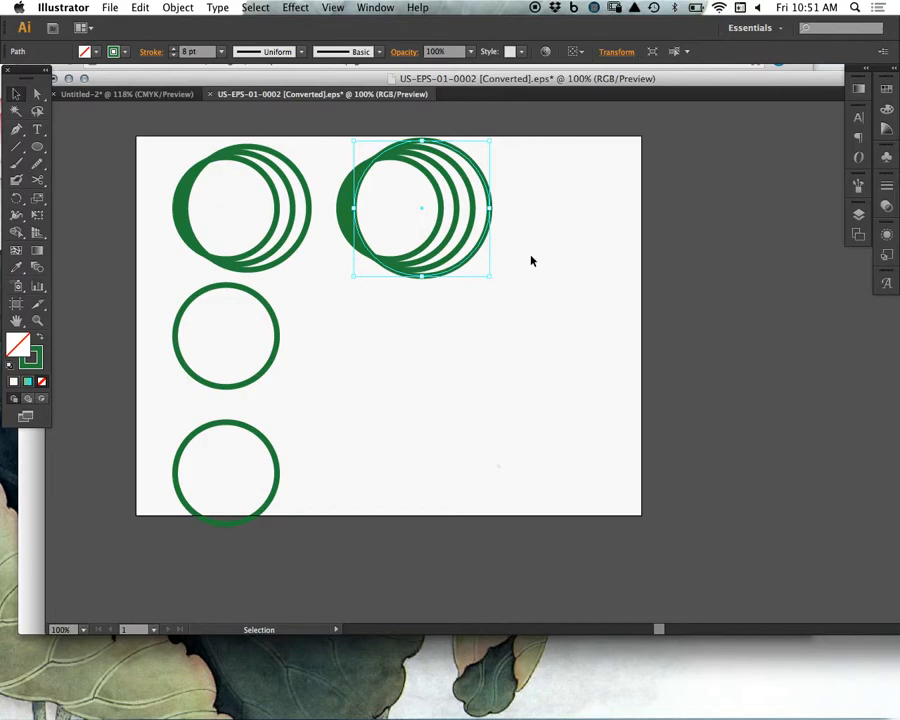
pyautogui.press('super+d')
pyautogui.click(523, 290)
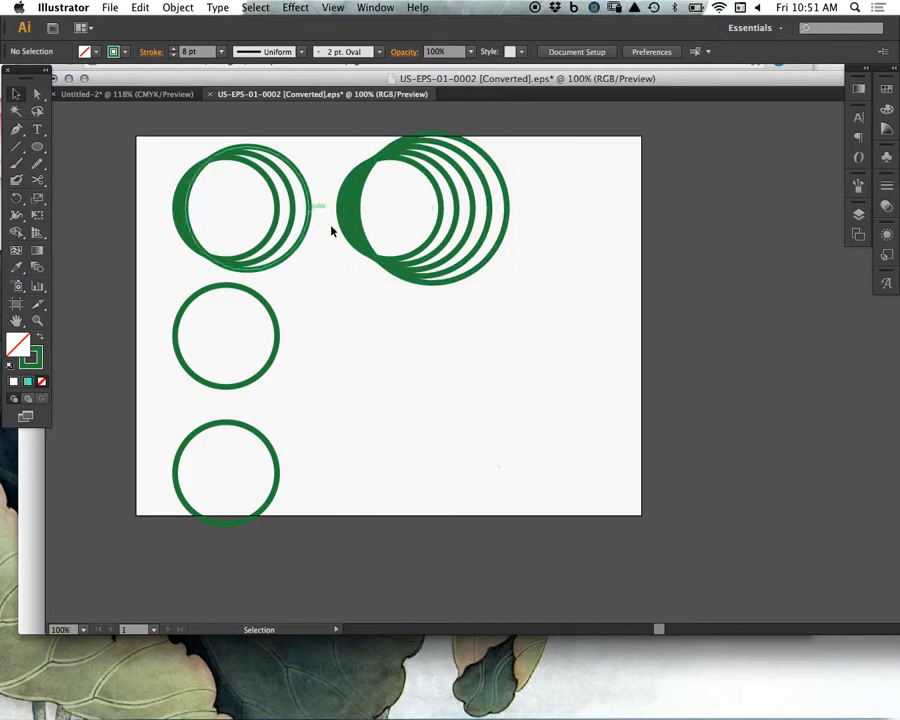
# Step: Delete both sets of overlapping circles from the upper part of the artboard
pyautogui.moveTo(579, 305); pyautogui.dragTo(430, 200)
pyautogui.press('Delete')
pyautogui.moveTo(340, 232); pyautogui.dragTo(240, 192)
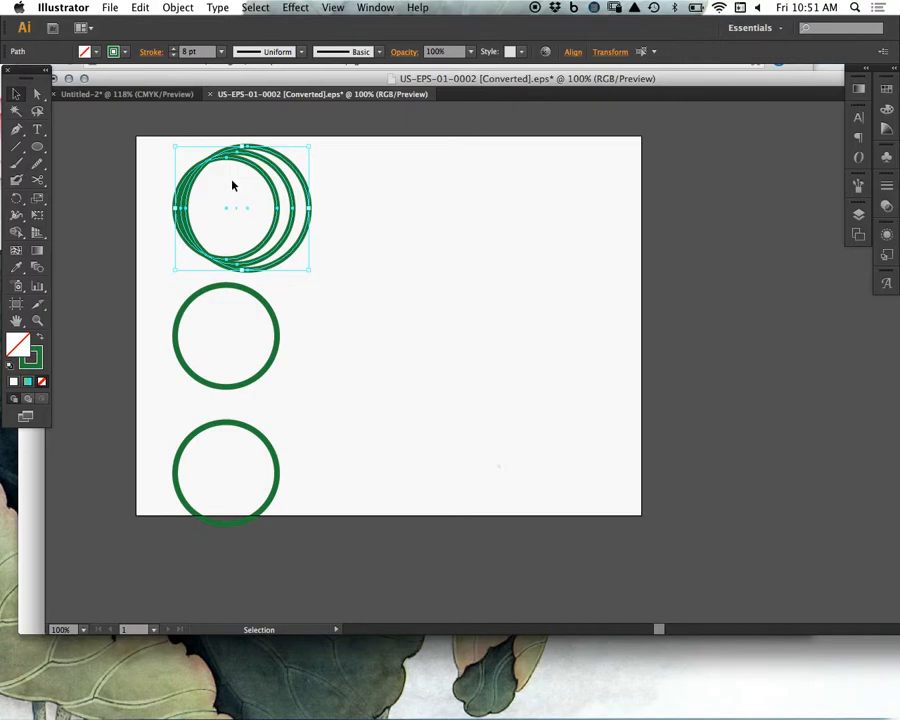
pyautogui.press('Delete')
# Step: Move the middle circle up and configure Transform Each with 90% horizontal scaling, a 10 px vertical move and 308° rotation
pyautogui.moveTo(267, 311); pyautogui.dragTo(268, 203)
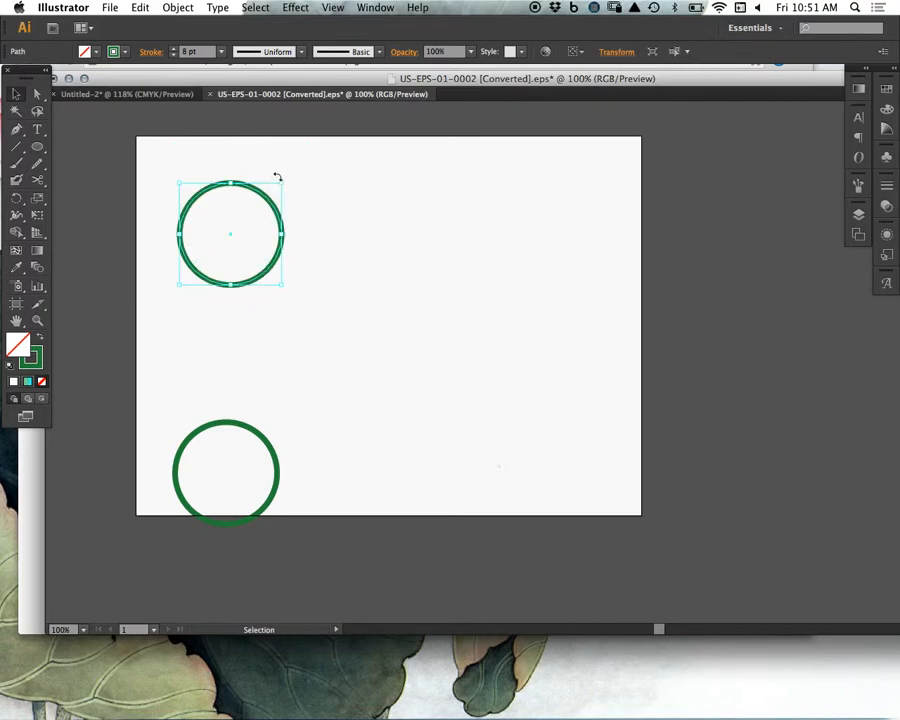
pyautogui.click(178, 7)
pyautogui.moveTo(261, 33)
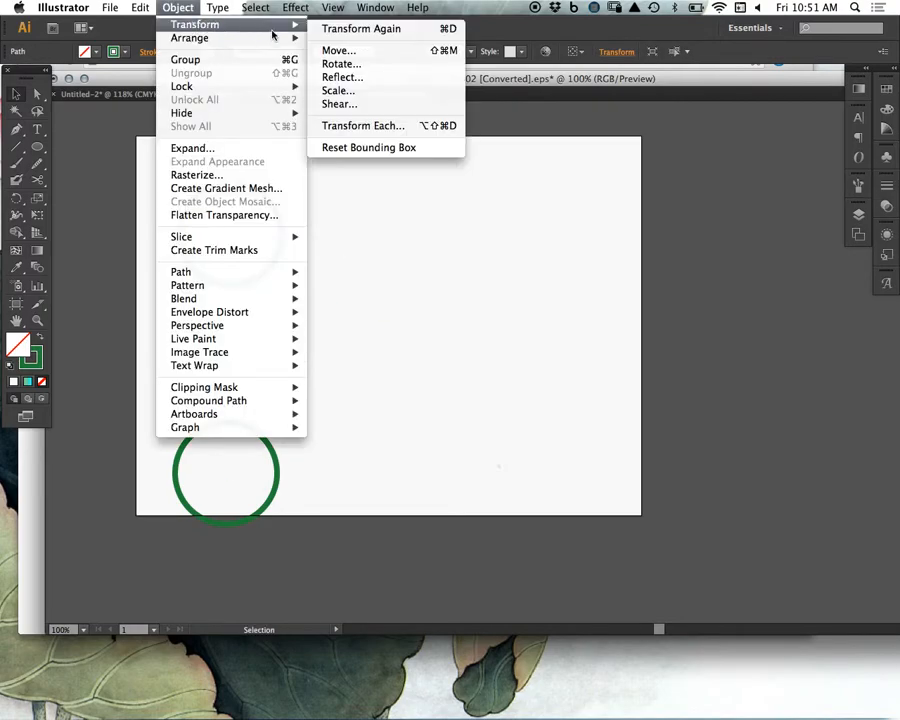
pyautogui.click(360, 125)
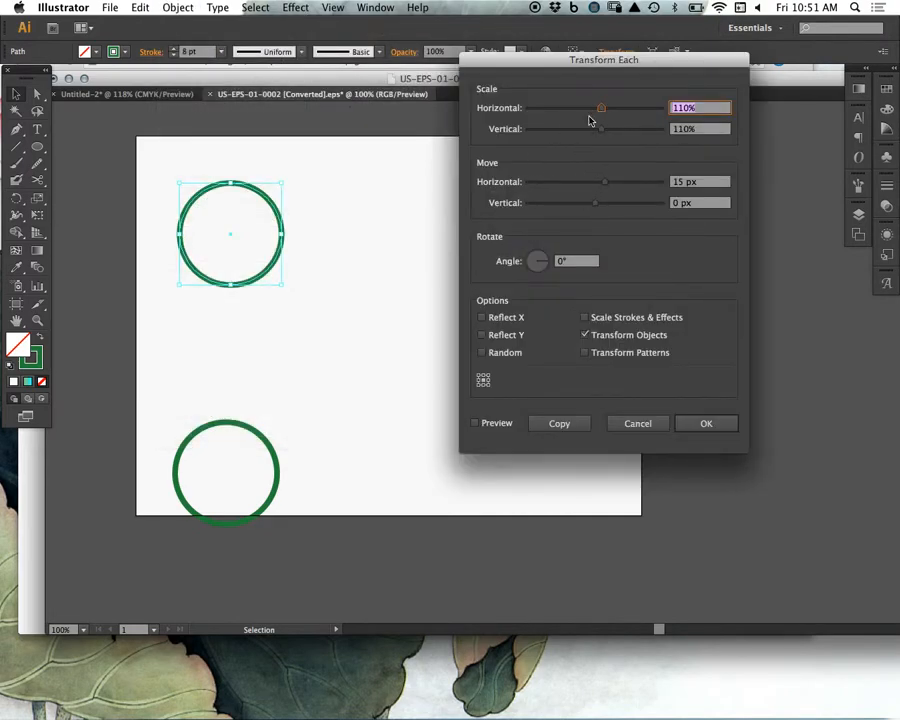
pyautogui.moveTo(603, 111); pyautogui.dragTo(588, 112)
pyautogui.click(476, 424)
pyautogui.click(476, 424)
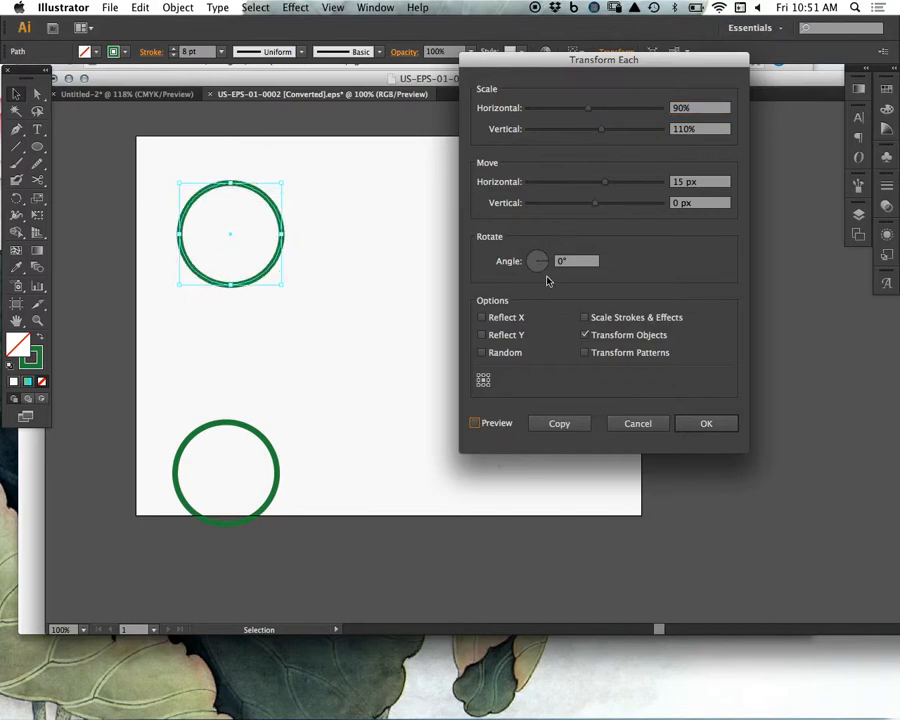
pyautogui.click(544, 265)
pyautogui.moveTo(594, 203); pyautogui.dragTo(610, 226)
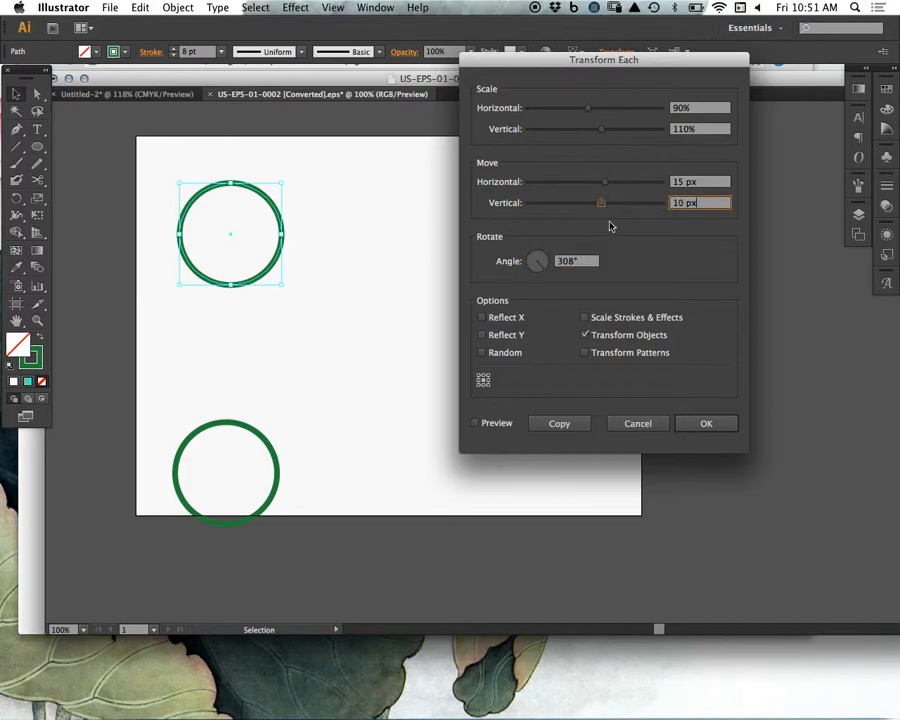
# Step: Apply the transformation as a copy and repeat it into a long diagonal chain of overlapping rings
pyautogui.click(560, 424)
pyautogui.press('super+d')
pyautogui.press('super+d')
pyautogui.press('super+d')
pyautogui.press('super+d')
pyautogui.press('super+d')
pyautogui.press('super+d')
pyautogui.press('super+d')
pyautogui.press('super+d')
pyautogui.press('super+d')
pyautogui.press('super+d')
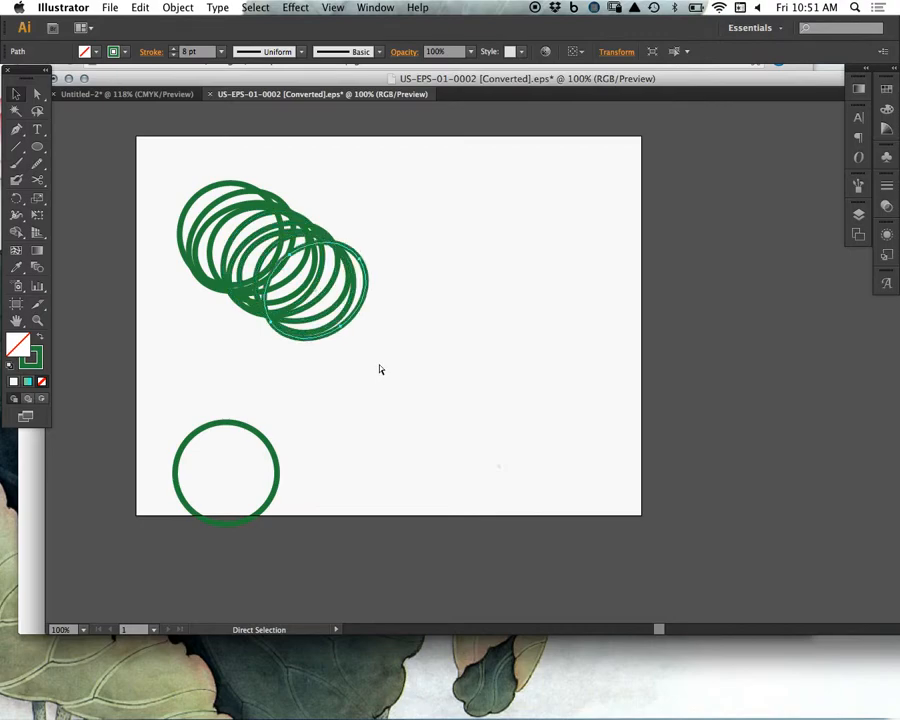
pyautogui.press('super+d')
pyautogui.press('super+d')
pyautogui.press('super+d')
pyautogui.press('super+d')
pyautogui.press('super+d')
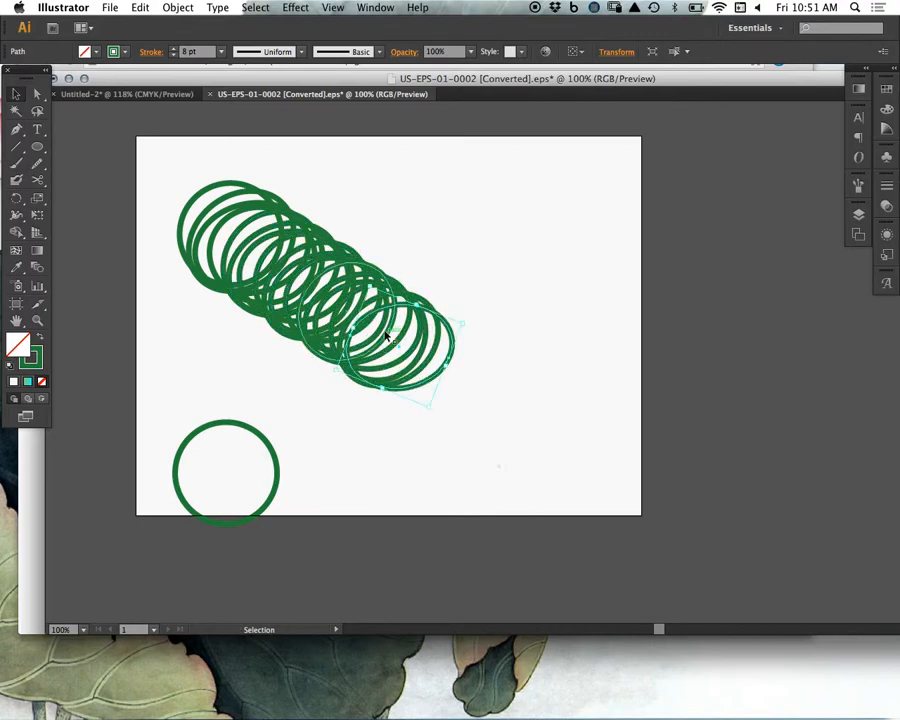
# Step: Delete the whole diagonal chain of rings, keeping only the lowest circle
pyautogui.press('v')
pyautogui.click(283, 303)
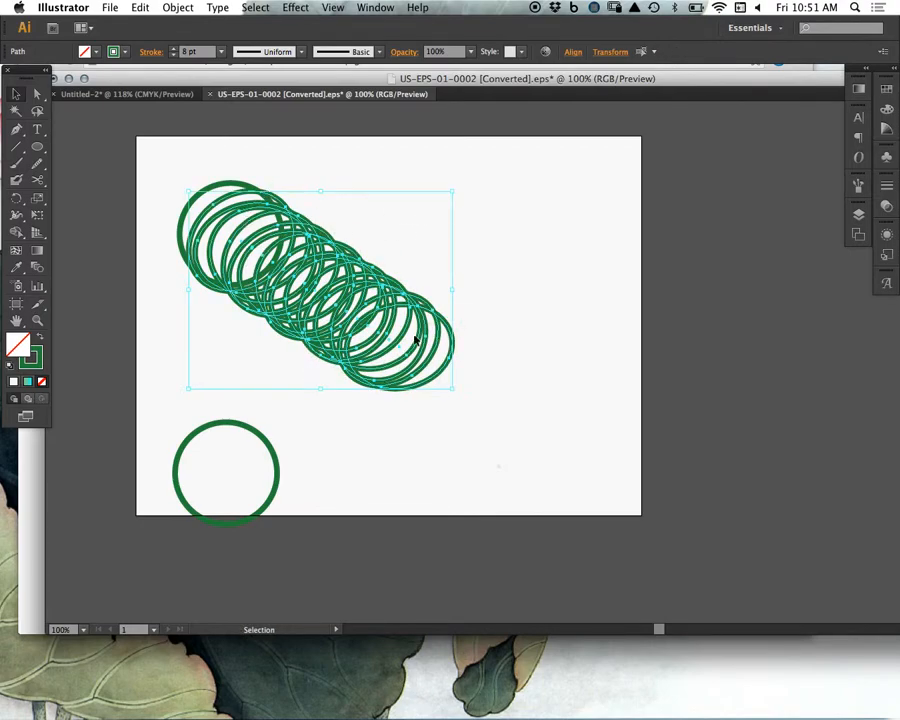
pyautogui.click(464, 235)
pyautogui.moveTo(465, 240); pyautogui.dragTo(291, 212)
pyautogui.press('Delete')
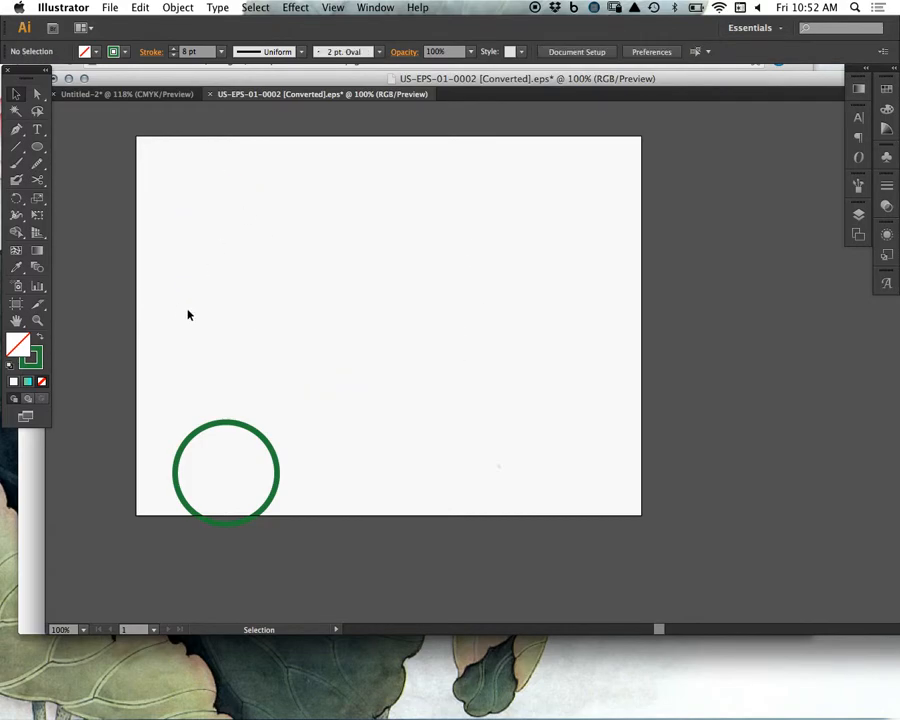
# Step: Move the remaining circle up toward the artboard's middle and narrow it into a tall ellipse
pyautogui.moveTo(277, 453); pyautogui.dragTo(321, 287)
pyautogui.moveTo(227, 299); pyautogui.dragTo(276, 299)
pyautogui.click(331, 267)
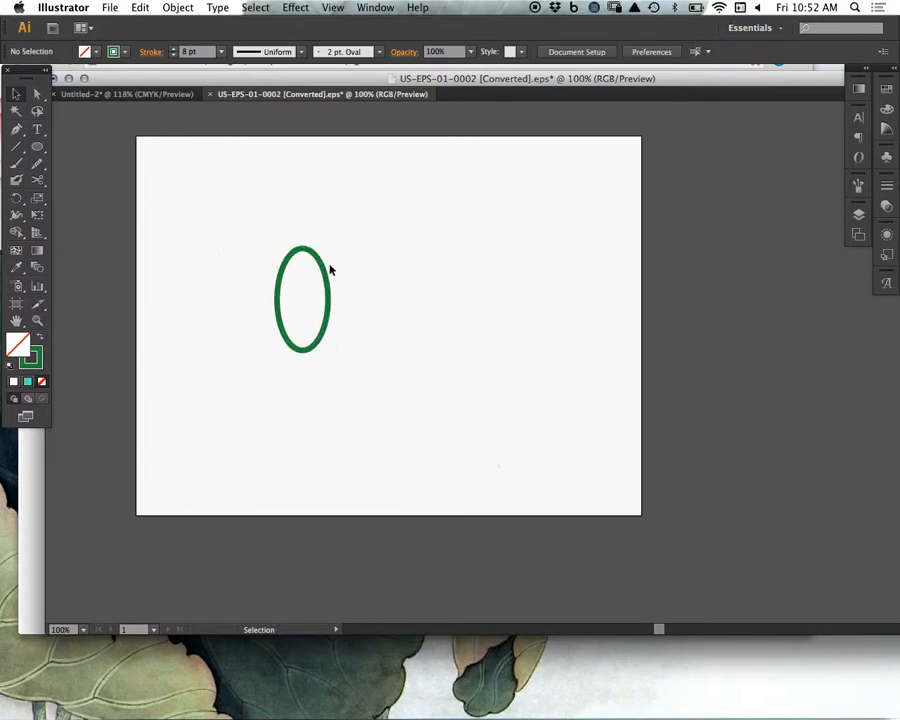
# Step: Stretch the ellipse downward to make it taller while keeping its top edge and width
pyautogui.click(302, 352)
pyautogui.moveTo(302, 352); pyautogui.dragTo(303, 413)
pyautogui.moveTo(380, 330); pyautogui.dragTo(279, 352)
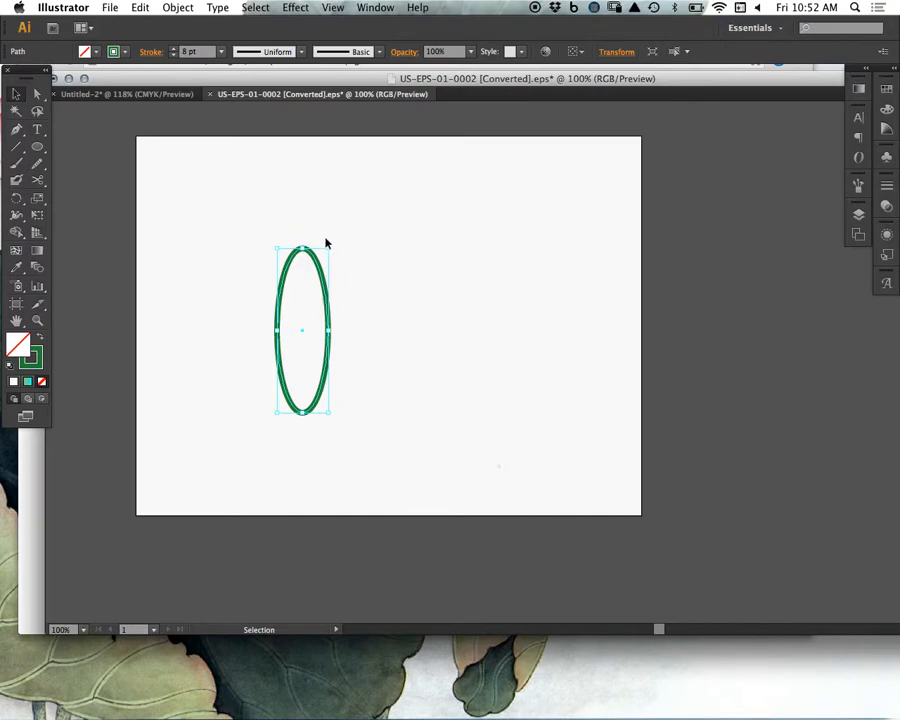
# Step: Draw a tall, narrow green-outlined rectangle beside the ellipse, in the artboard's right half
pyautogui.click(37, 146)
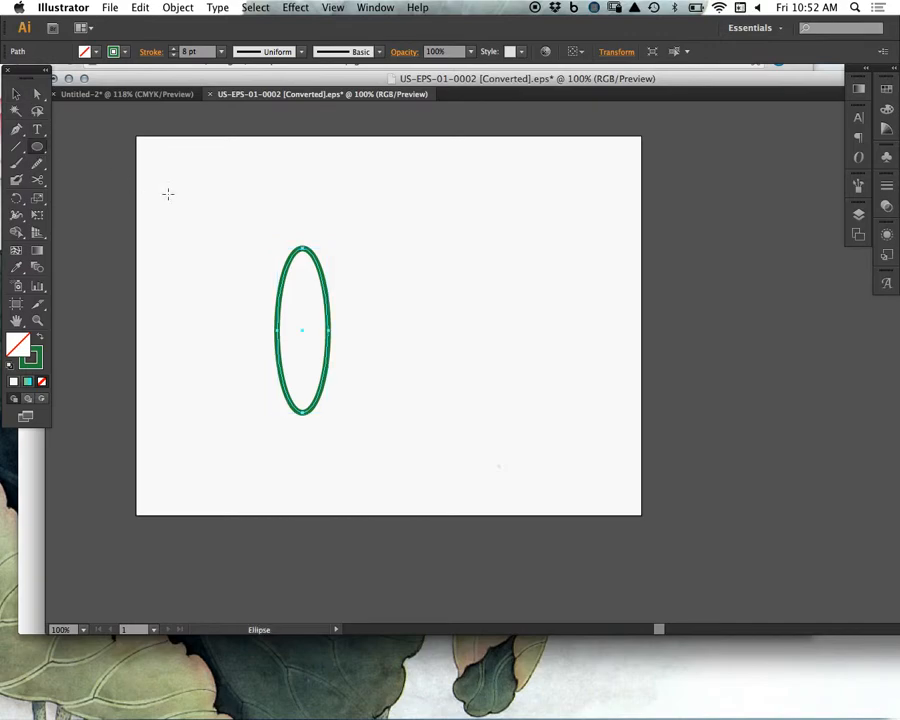
pyautogui.moveTo(37, 146); pyautogui.dragTo(95, 145)
pyautogui.moveTo(464, 255); pyautogui.dragTo(526, 408)
# Step: Create a copy of the rectangle rotated by 7° about its centre
pyautogui.click(178, 8)
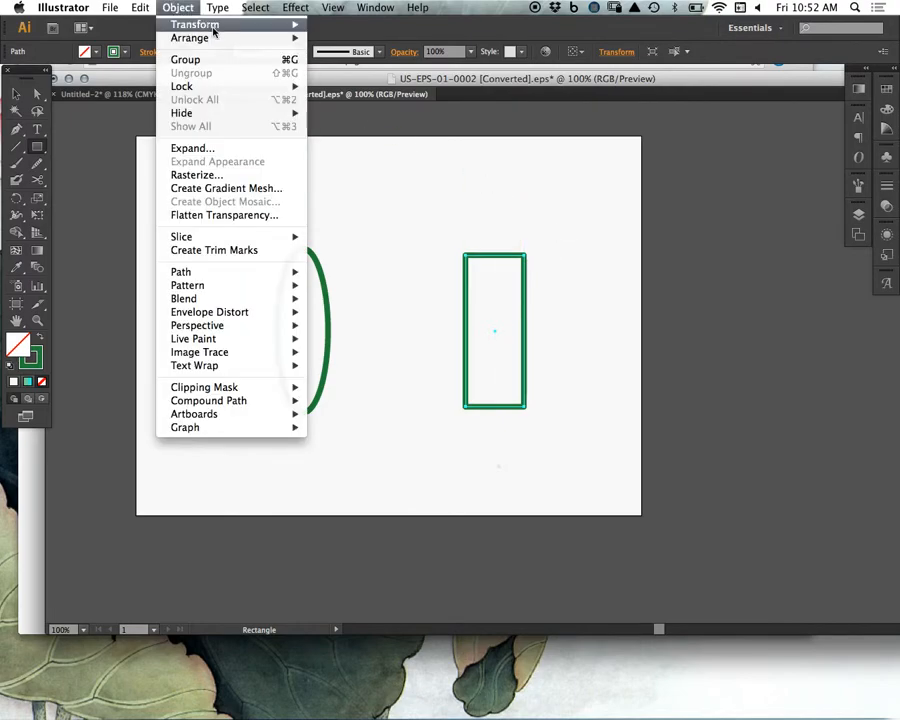
pyautogui.moveTo(275, 28)
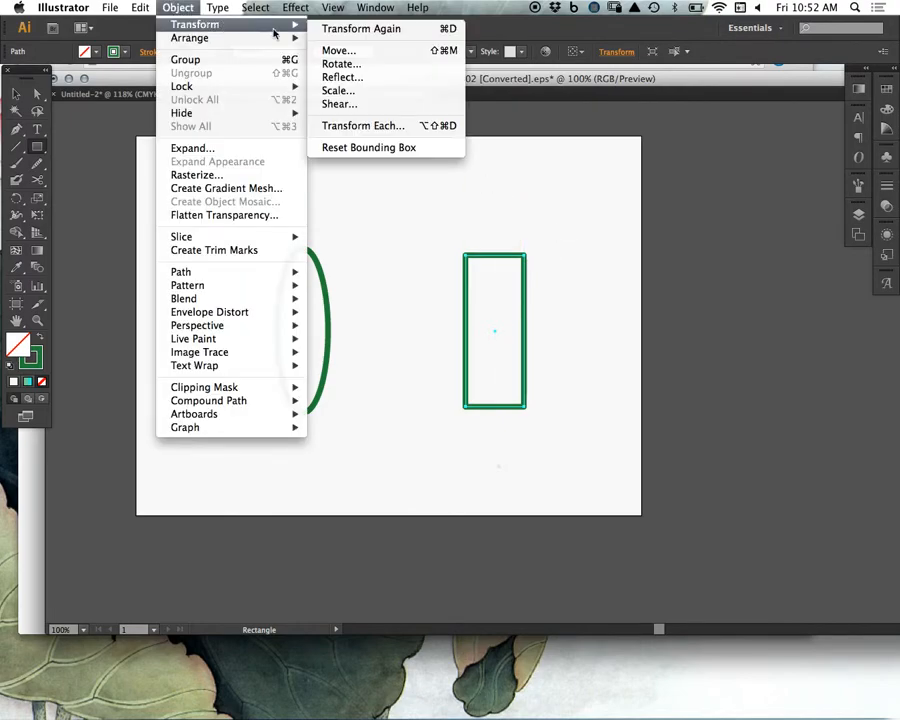
pyautogui.click(368, 65)
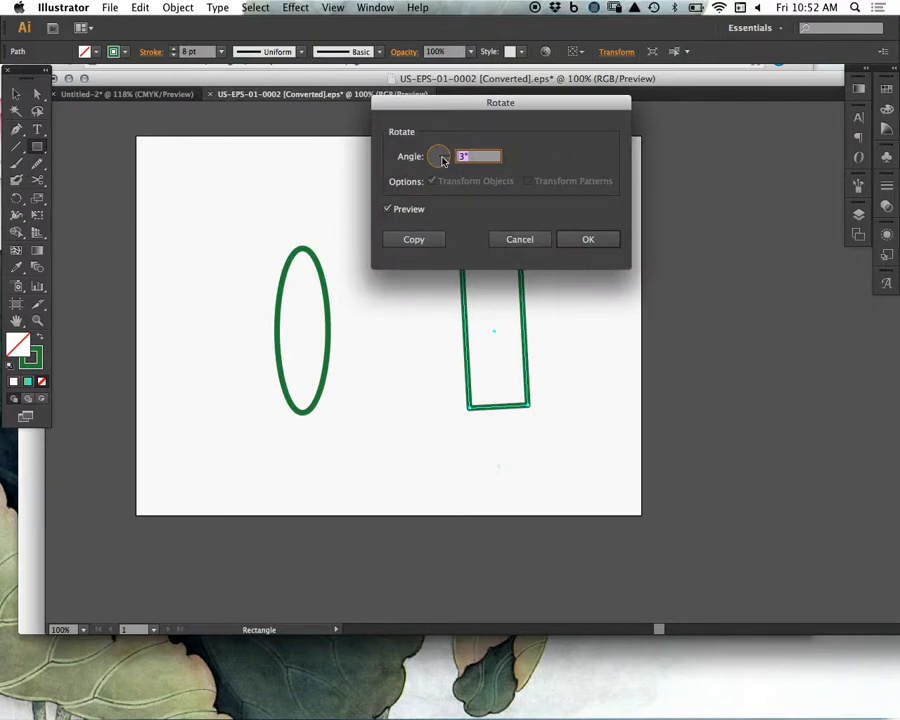
pyautogui.write('7')
pyautogui.press('Tab')
pyautogui.click(410, 240)
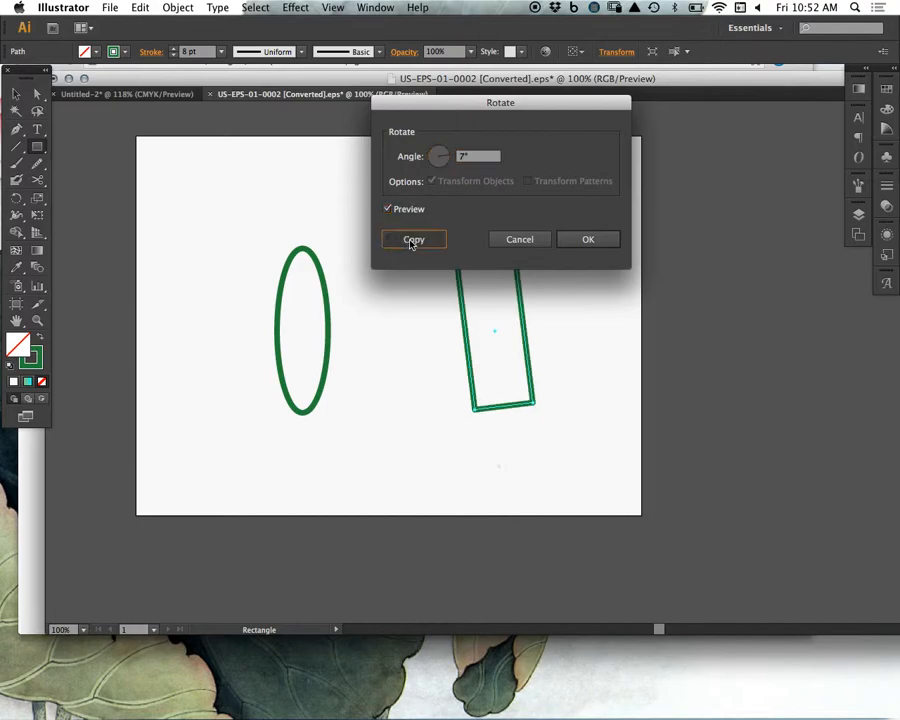
# Step: Repeat the rotated rectangle copy many times until the fan of rectangles nearly closes into a round spiral
pyautogui.press('super+d')
pyautogui.press('super+d')
pyautogui.press('super+d')
pyautogui.press('super+d')
pyautogui.press('super+d')
pyautogui.press('super+d')
pyautogui.press('super+d')
pyautogui.press('super+d')
pyautogui.press('super+d')
pyautogui.press('super+d')
pyautogui.press('super+d')
pyautogui.press('super+d')
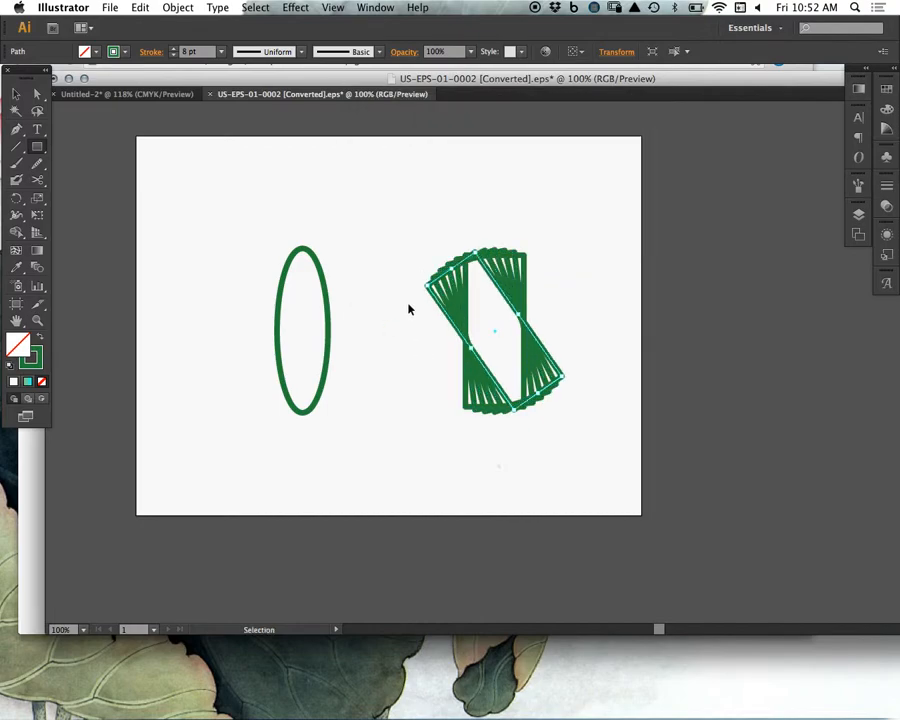
pyautogui.press('super+d')
pyautogui.press('super+d')
pyautogui.press('super+d')
pyautogui.press('super+d')
pyautogui.press('super+d')
pyautogui.press('super+d')
pyautogui.press('super+d')
pyautogui.press('super+d')
pyautogui.press('super+d')
pyautogui.press('super+d')
pyautogui.press('super+d')
pyautogui.press('super+d')
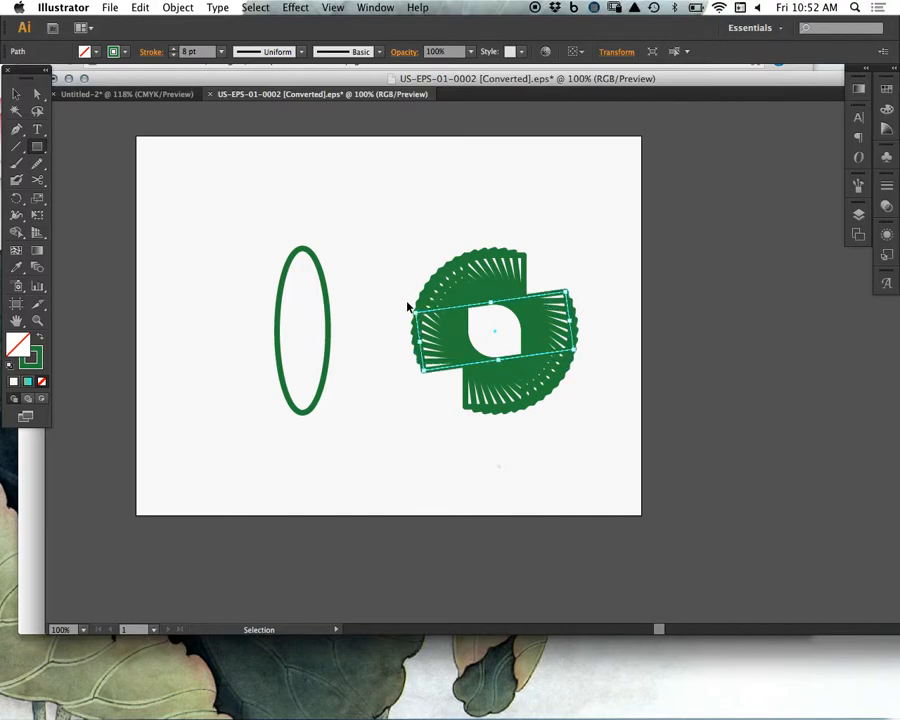
pyautogui.press('m')
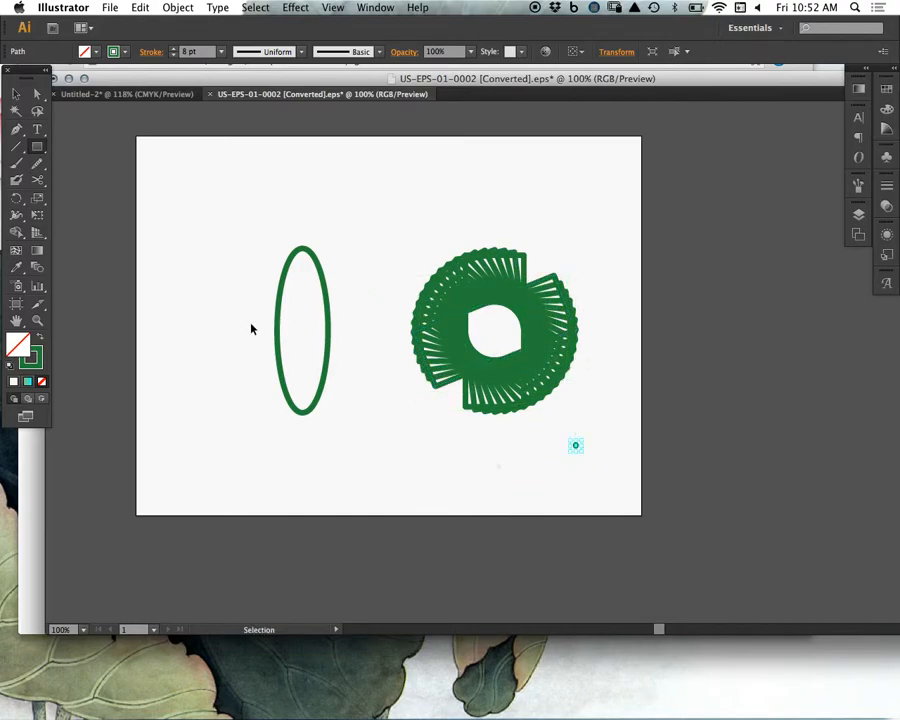
# Step: Recolour the outlines of the upper group of spiral rectangles to muted lavender and leave them without a fill
pyautogui.click(16, 93)
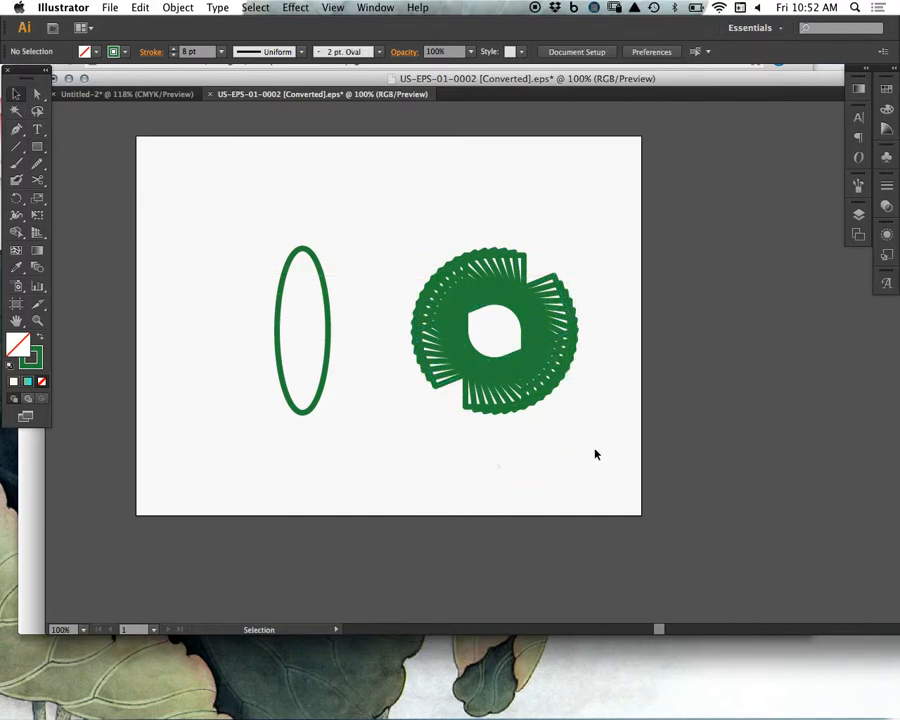
pyautogui.moveTo(594, 452); pyautogui.dragTo(343, 227)
pyautogui.moveTo(541, 243); pyautogui.dragTo(485, 264)
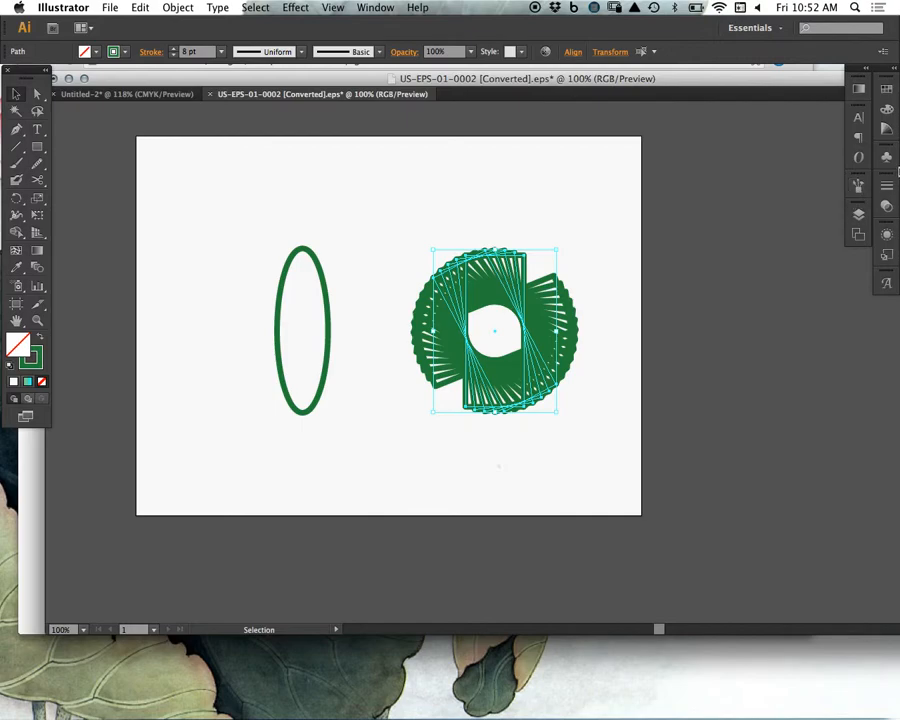
pyautogui.click(886, 128)
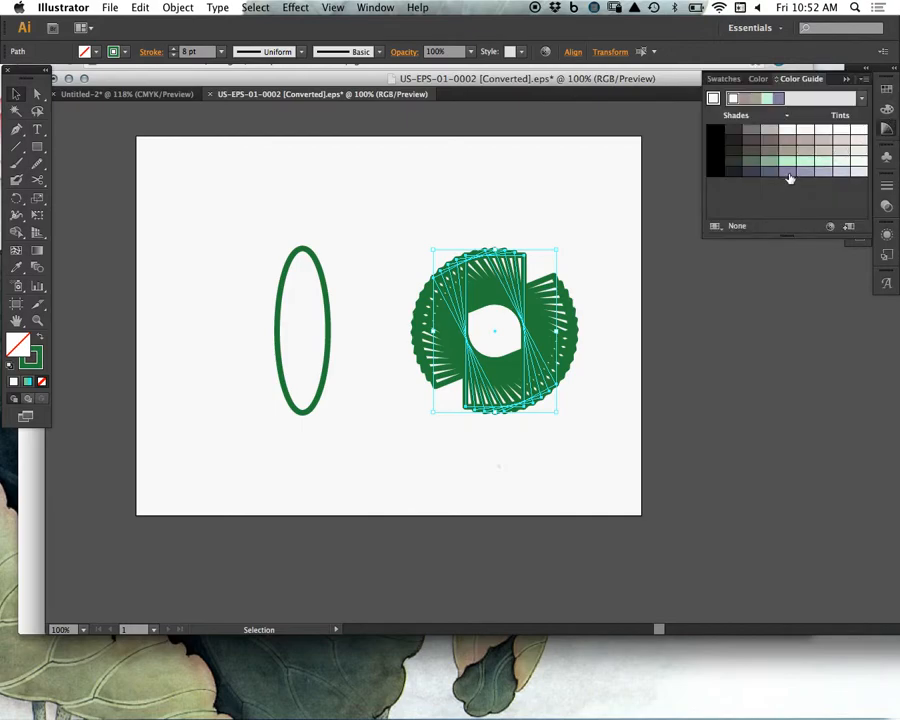
pyautogui.click(789, 174)
pyautogui.click(43, 335)
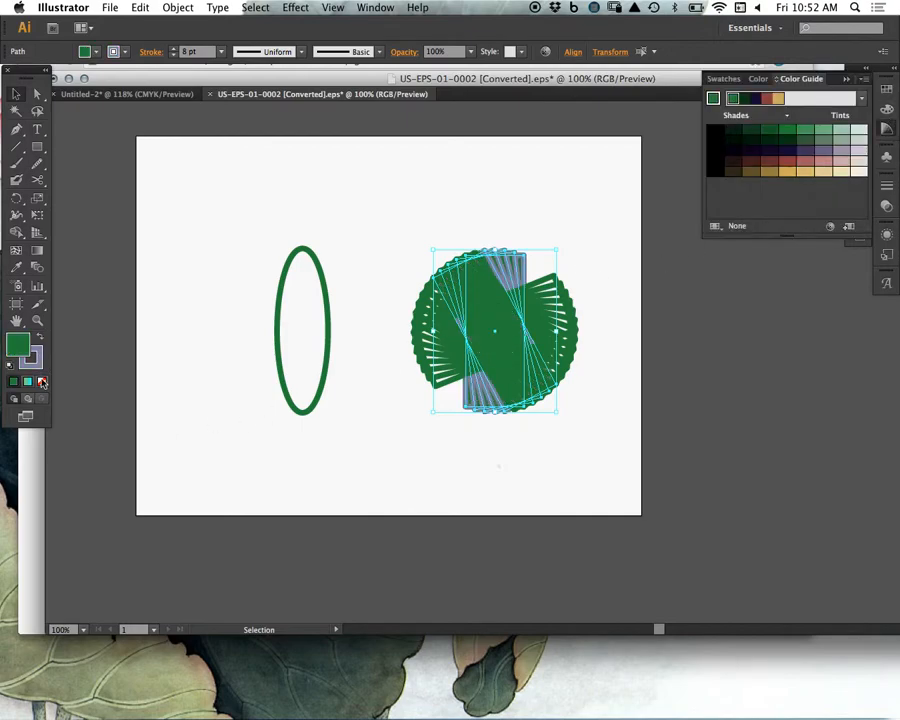
pyautogui.click(42, 381)
pyautogui.click(155, 285)
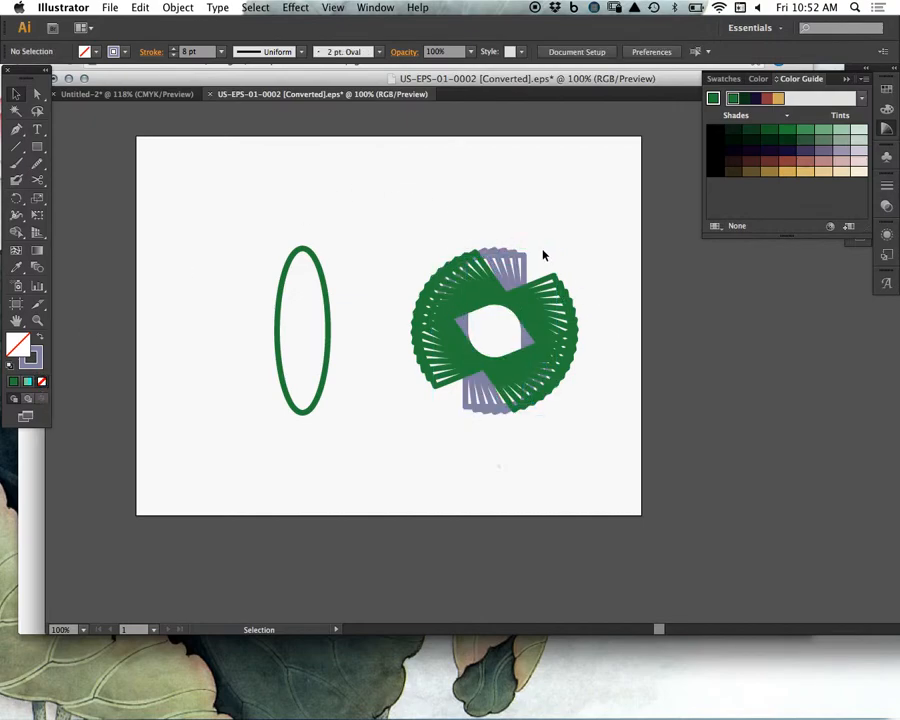
# Step: Set the blending mode of all rectangles in the spiral to Multiply
pyautogui.click(518, 400)
pyautogui.click(886, 205)
pyautogui.click(745, 193)
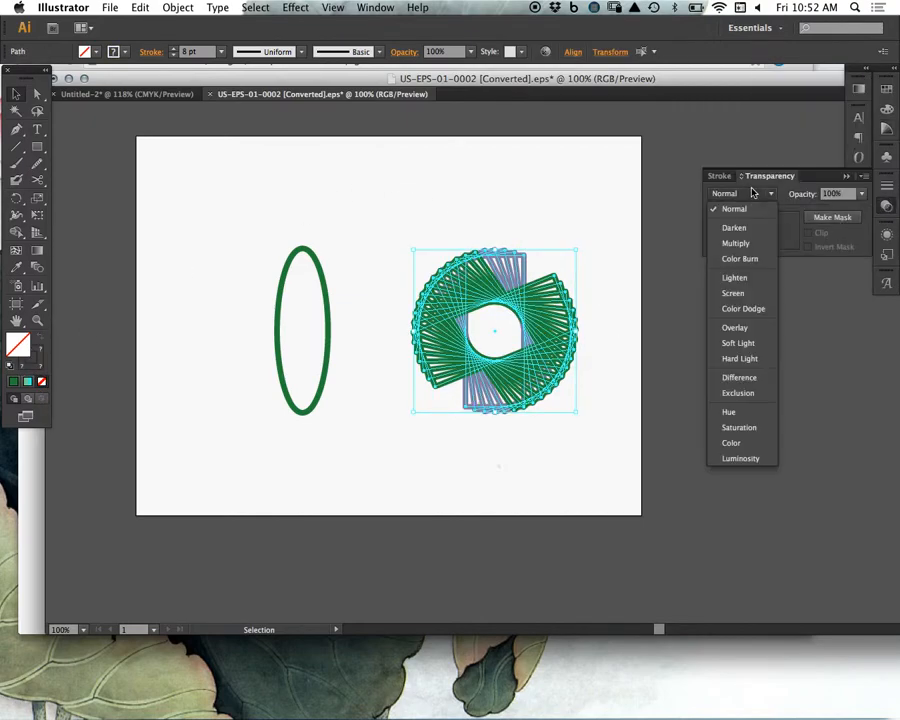
pyautogui.click(736, 243)
pyautogui.click(514, 416)
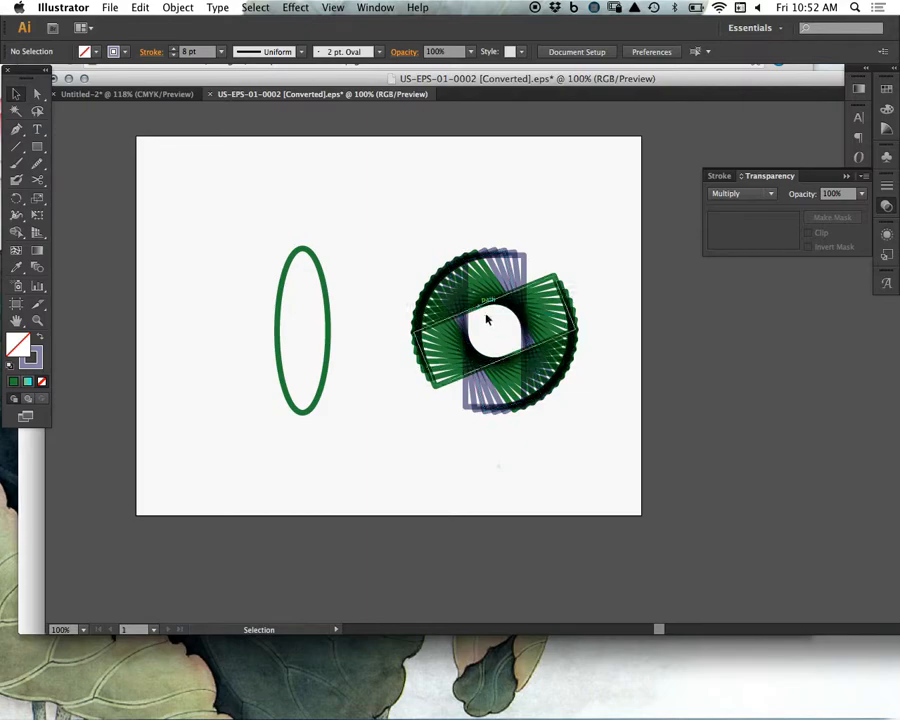
# Step: Select the whole rectangle spiral and move it to the artboard's upper right area
pyautogui.moveTo(545, 256); pyautogui.dragTo(436, 466)
pyautogui.moveTo(517, 321); pyautogui.dragTo(421, 208)
pyautogui.click(447, 348)
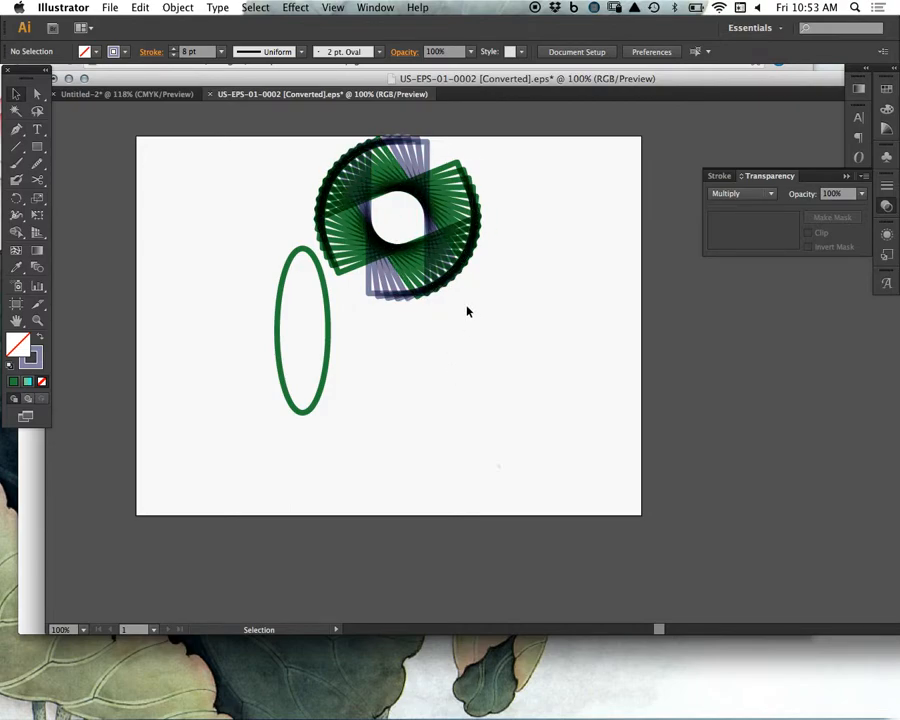
pyautogui.click(456, 210)
pyautogui.moveTo(456, 210); pyautogui.dragTo(589, 263)
pyautogui.click(505, 439)
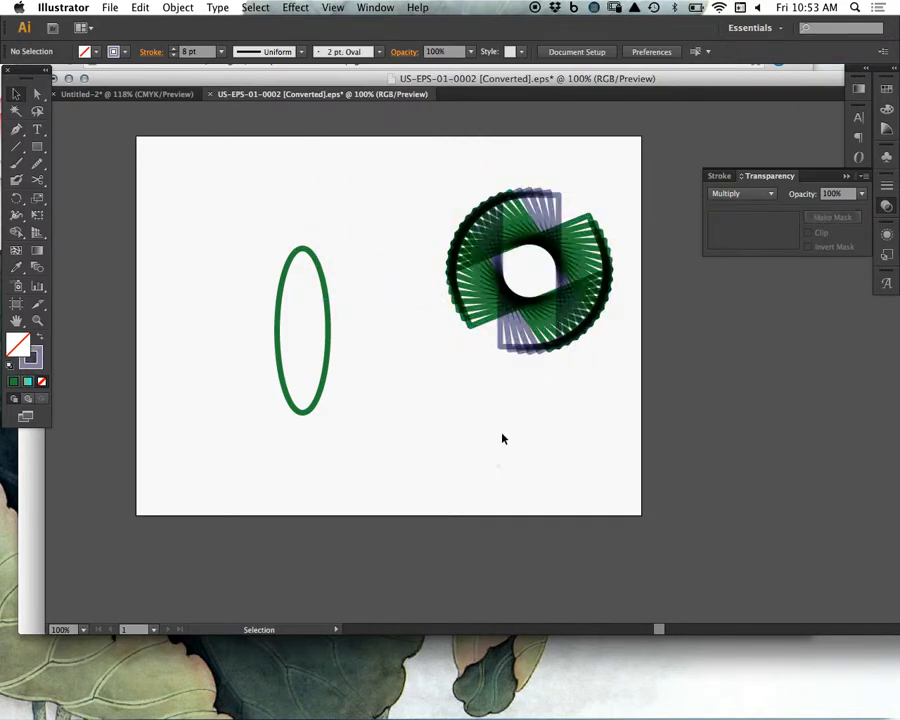
# Step: Reposition and lengthen the ellipse in the artboard's upper left area and thin its stroke to 2 pt
pyautogui.moveTo(299, 257); pyautogui.dragTo(364, 324)
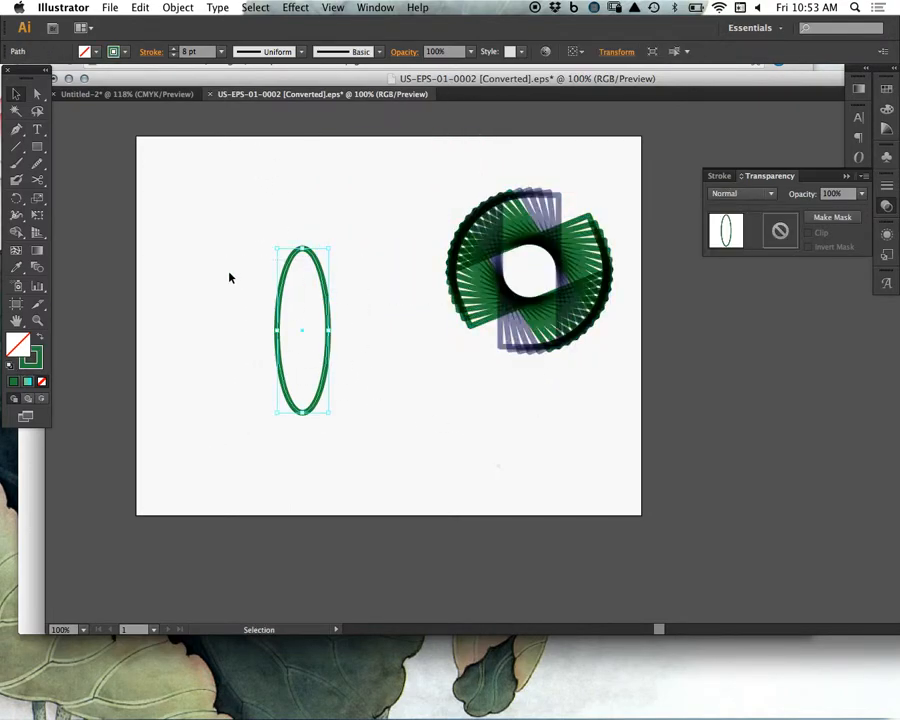
pyautogui.moveTo(316, 283)
pyautogui.mouseDown()
pyautogui.moveTo(267, 227)
pyautogui.moveTo(251, 239)
pyautogui.moveTo(236, 166)
pyautogui.mouseUp()
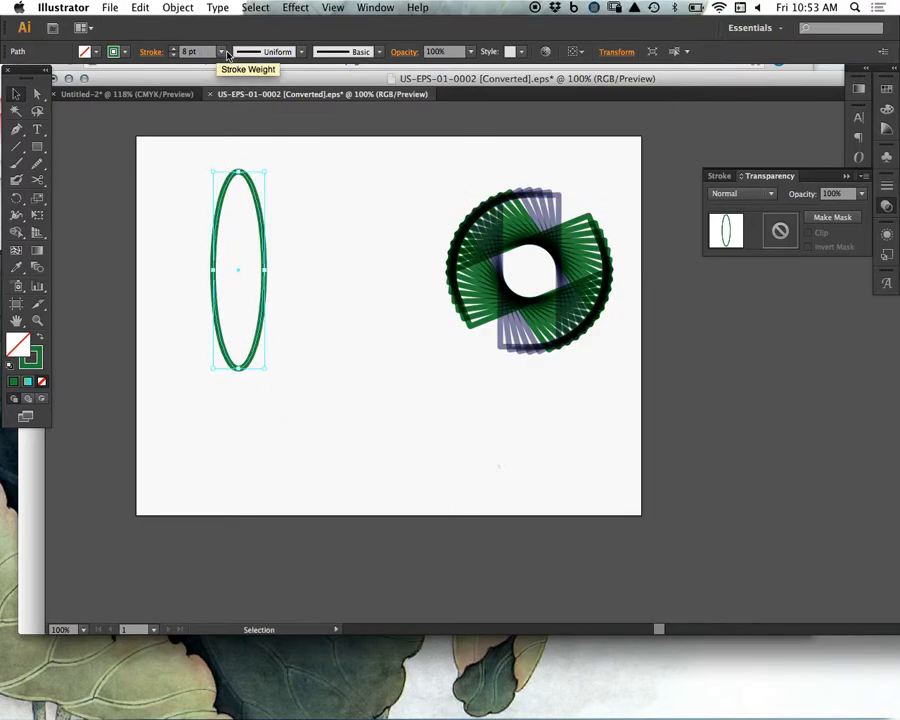
pyautogui.click(221, 51)
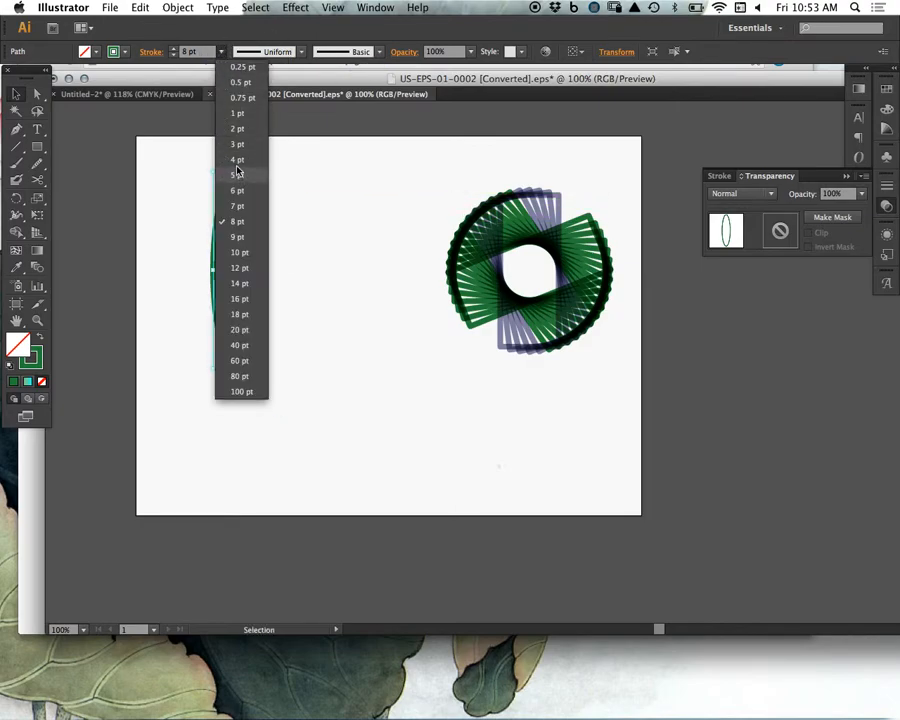
pyautogui.click(237, 129)
pyautogui.click(273, 195)
pyautogui.click(266, 231)
# Step: Create a copy of the tall ellipse rotated by 15° about its centre
pyautogui.click(180, 7)
pyautogui.moveTo(240, 24)
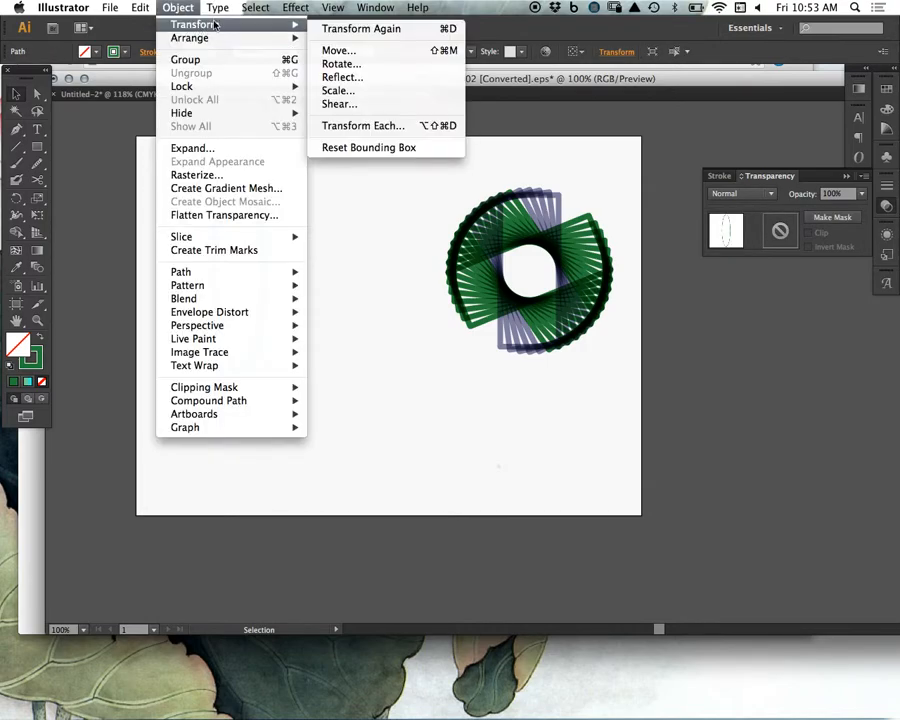
pyautogui.click(345, 64)
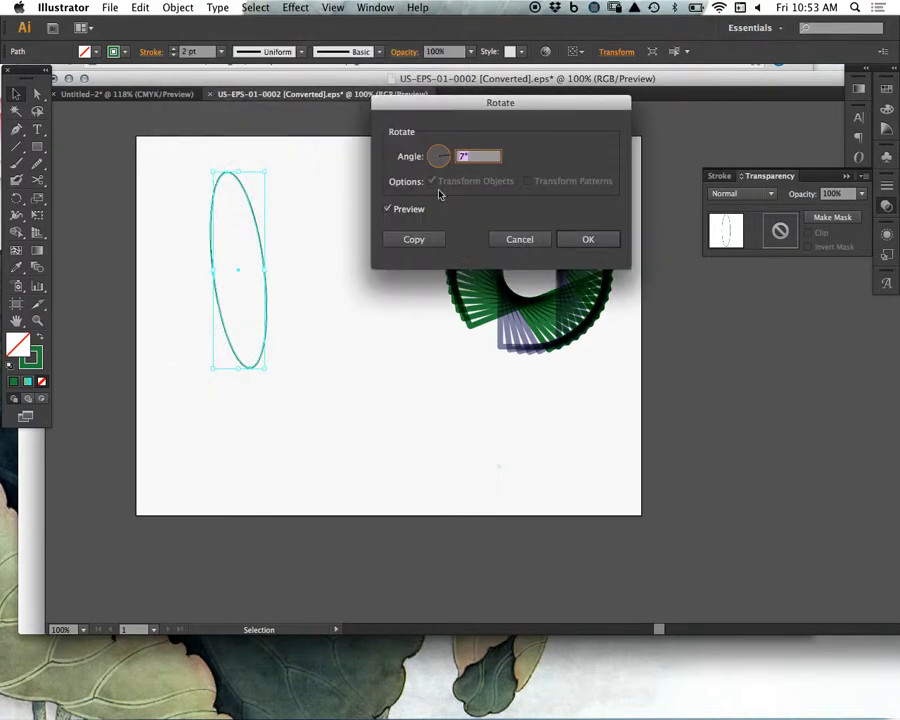
pyautogui.write('15')
pyautogui.click(432, 241)
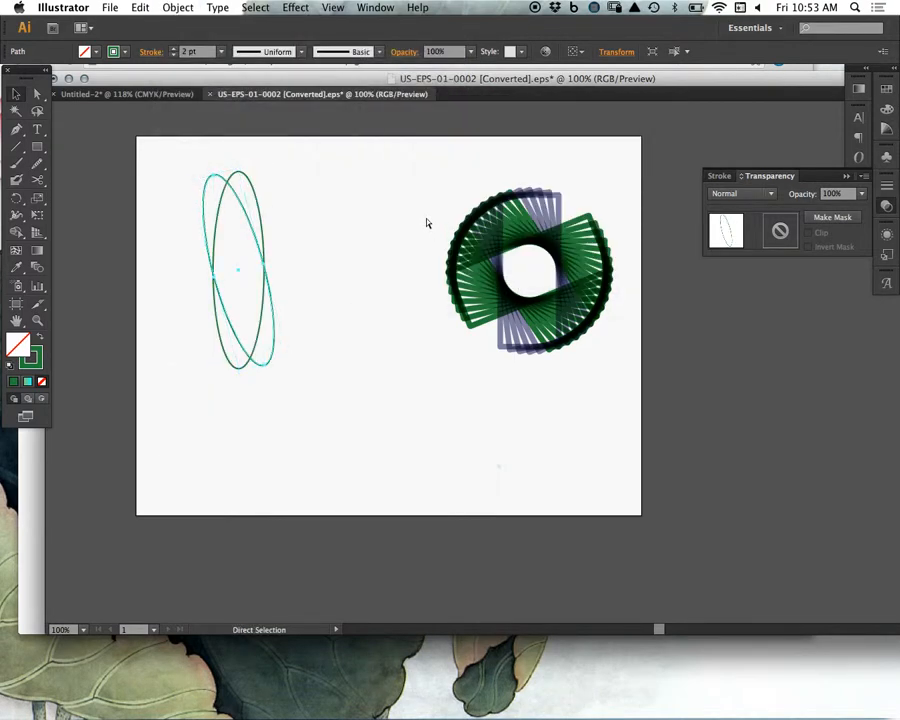
# Step: Repeat the 15° ellipse copy around the centre to build a green spirograph-like rosette
pyautogui.press('super+d')
pyautogui.press('super+d')
pyautogui.press('super+d')
pyautogui.press('super+d')
pyautogui.press('super+d')
pyautogui.press('super+d')
pyautogui.press('super+d')
pyautogui.press('super+d')
pyautogui.press('super+d')
pyautogui.press('super+d')
pyautogui.press('super+d')
pyautogui.press('super+d')
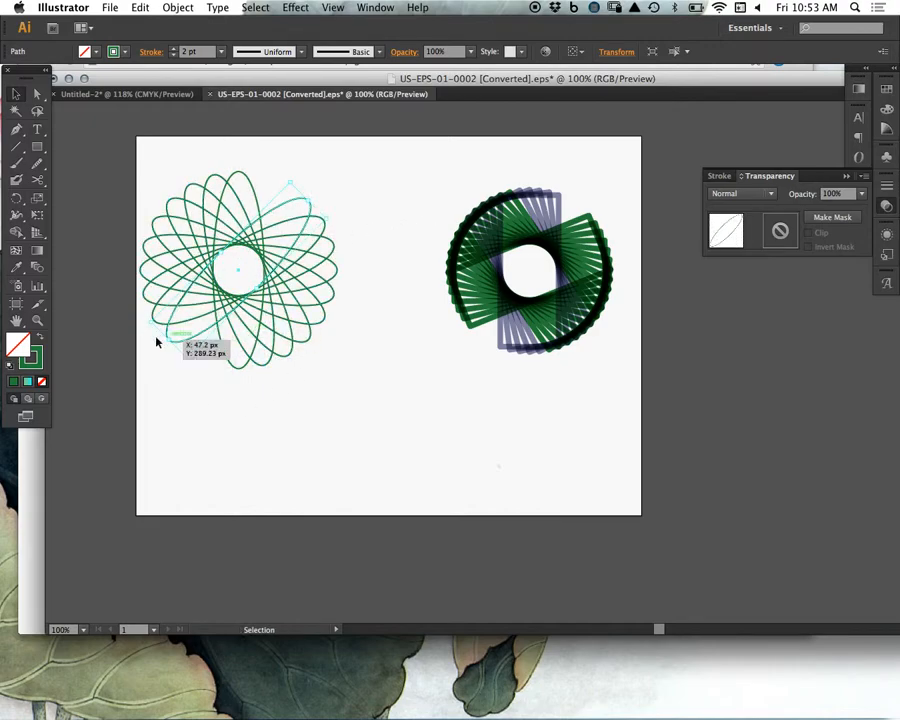
pyautogui.press('super+d')
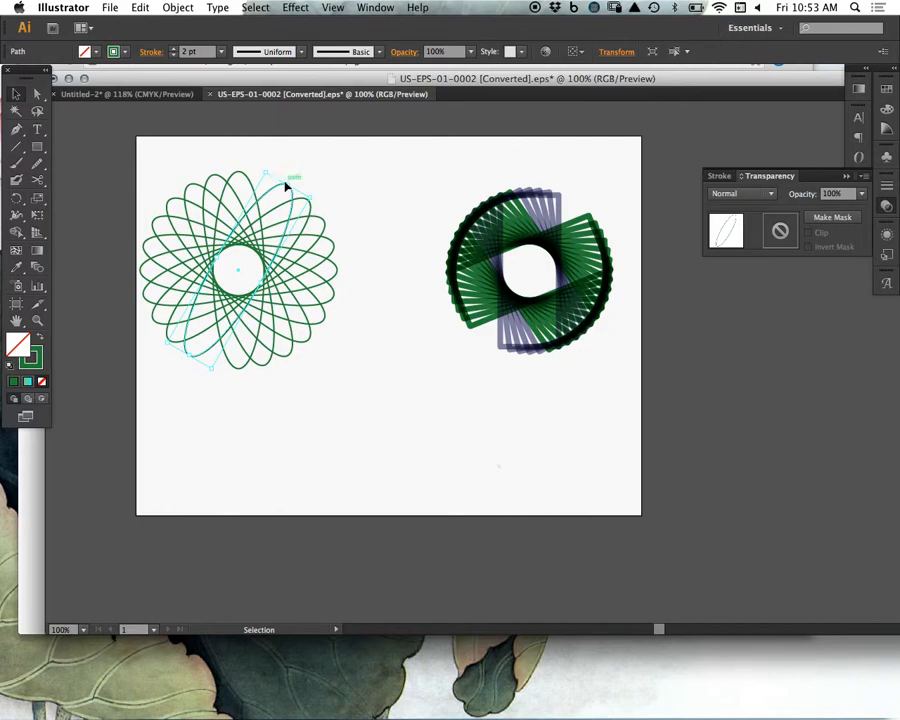
# Step: Change the last ellipse's stroke to blue #2d2387 and repeat the rotated copy to add blue ellipses over part of the rosette
pyautogui.doubleClick(40, 356)
pyautogui.click(214, 182)
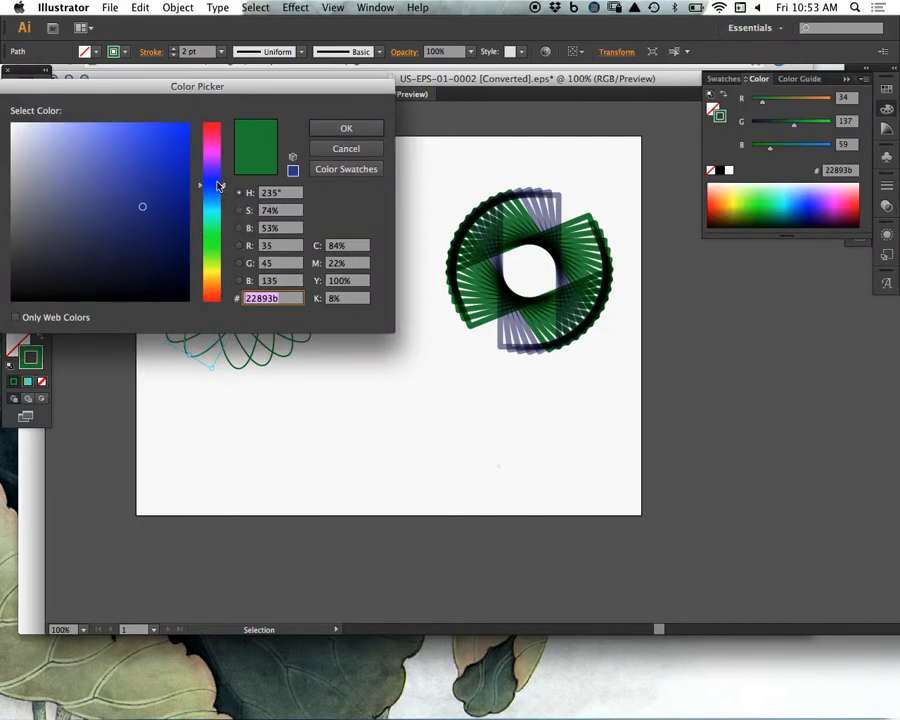
pyautogui.click(372, 127)
pyautogui.press('super+d')
pyautogui.press('super+d')
pyautogui.press('super+d')
pyautogui.press('super+d')
pyautogui.press('super+d')
pyautogui.press('super+d')
pyautogui.press('super+d')
pyautogui.press('super+d')
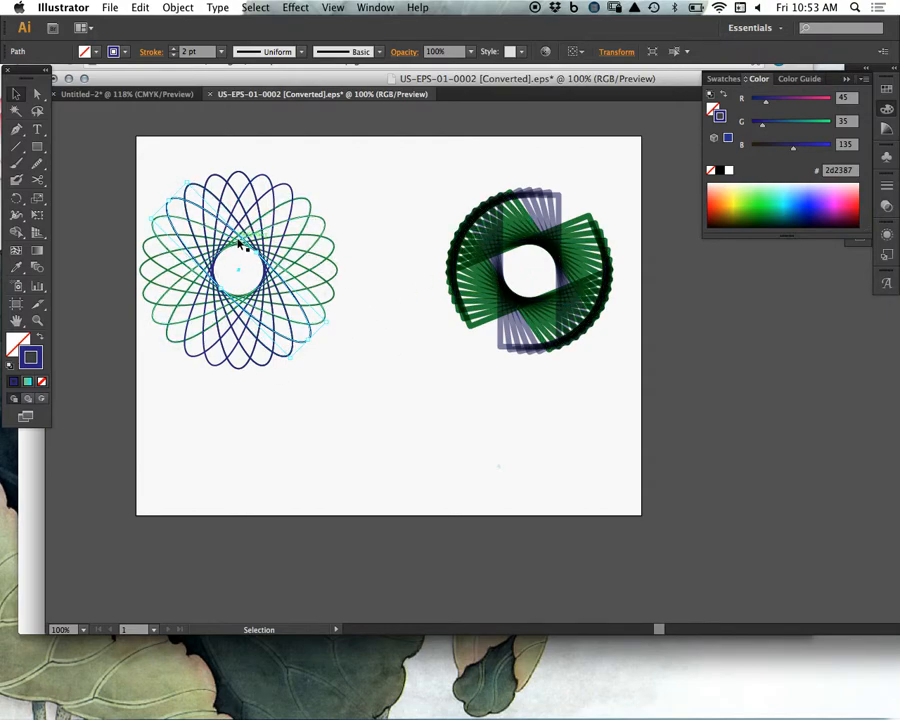
pyautogui.moveTo(308, 343); pyautogui.dragTo(313, 241)
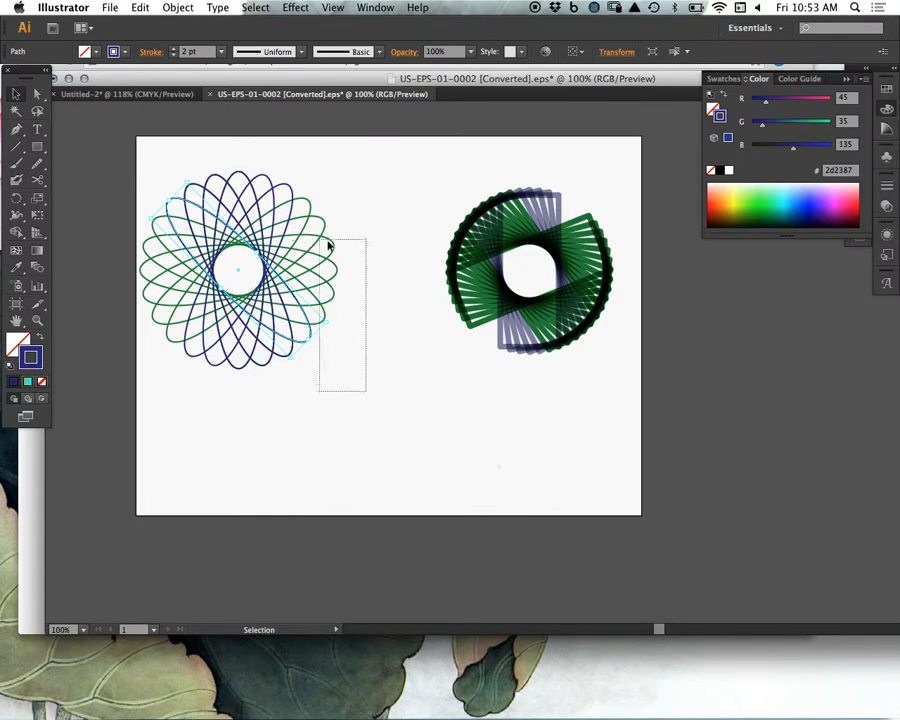
pyautogui.click(368, 423)
pyautogui.moveTo(390, 400); pyautogui.dragTo(205, 232)
pyautogui.click(549, 303)
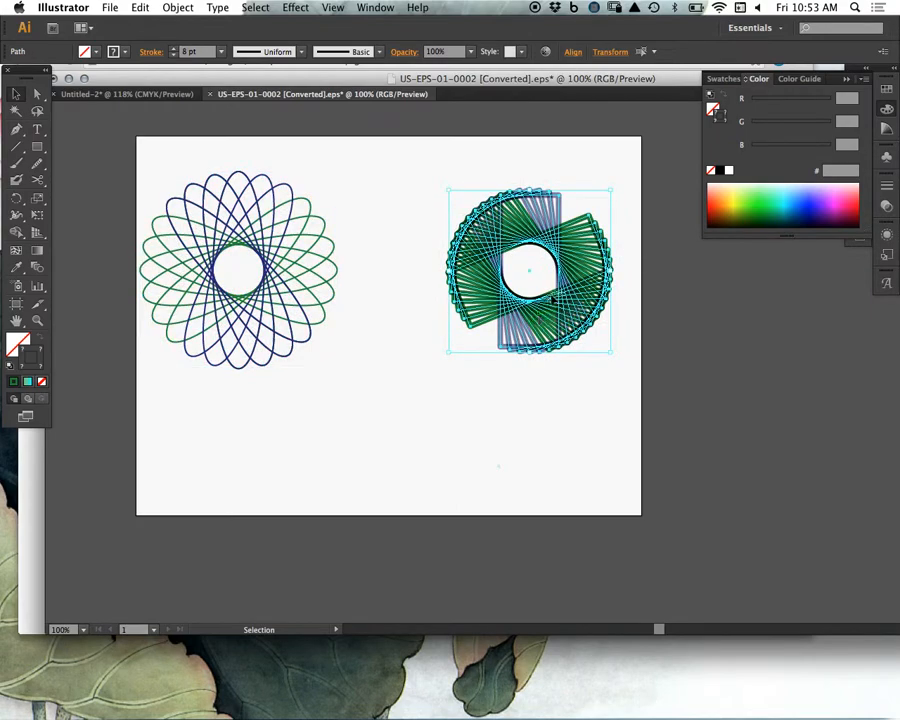
pyautogui.click(506, 382)
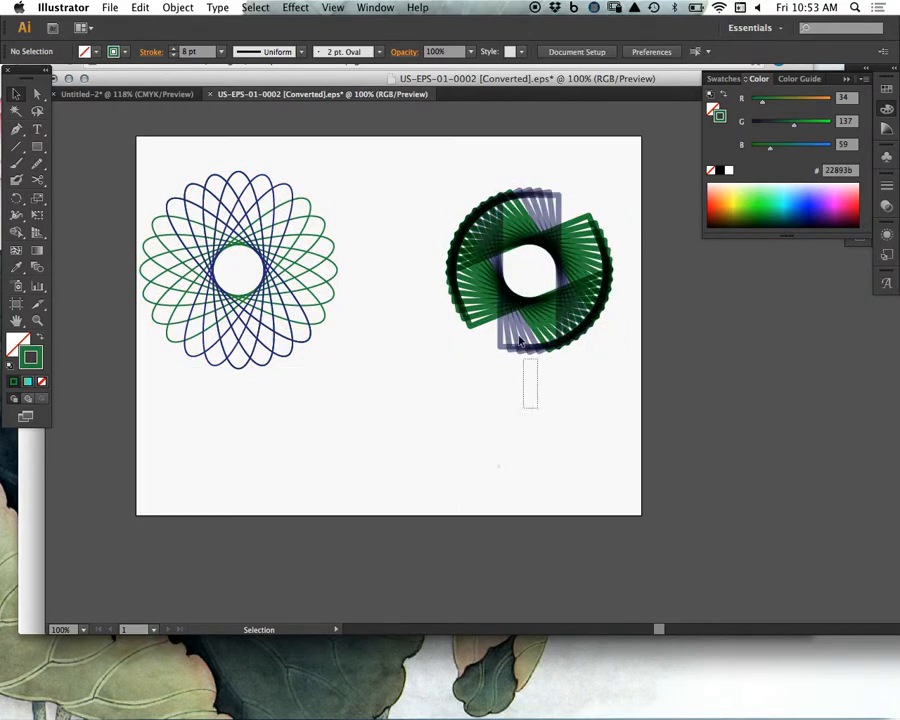
# Step: Move the selected spiral rectangles left so they sit beside the ellipse rosette
pyautogui.moveTo(523, 363); pyautogui.dragTo(515, 330)
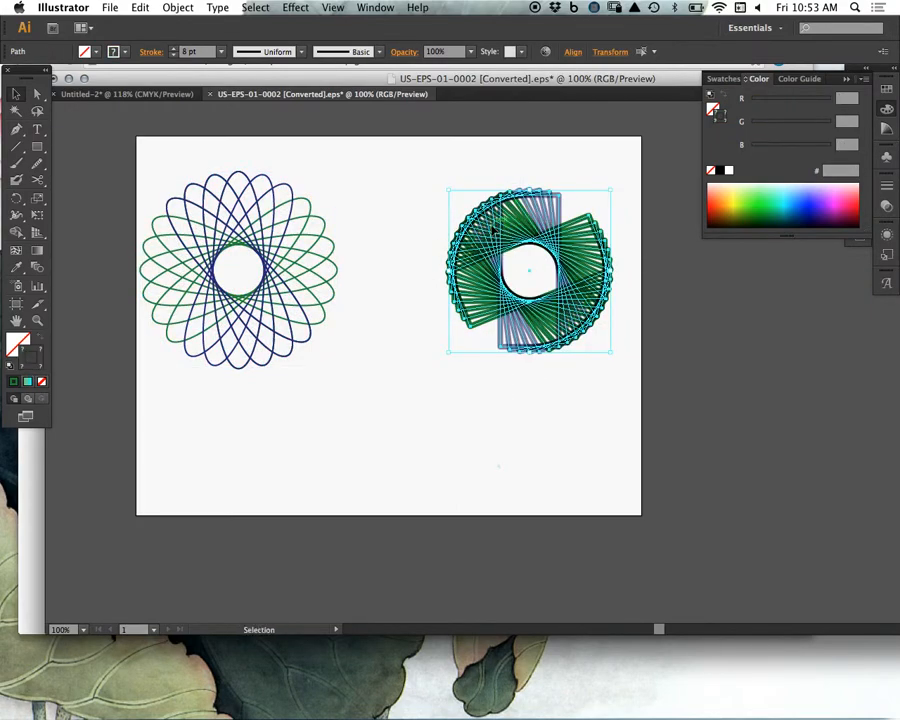
pyautogui.moveTo(474, 248); pyautogui.dragTo(376, 253)
pyautogui.click(534, 183)
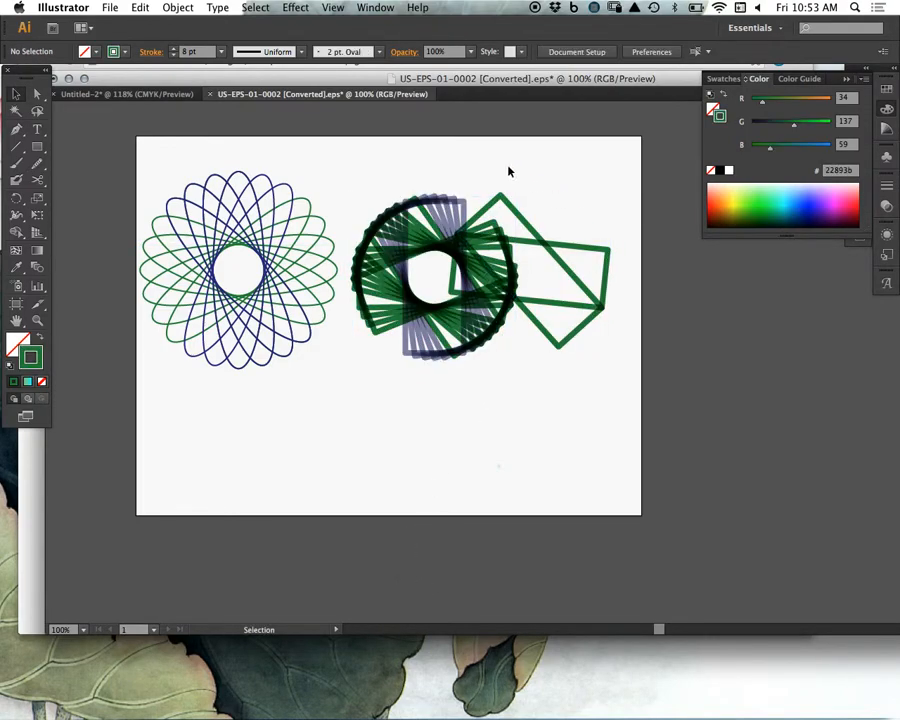
# Step: Delete the stray green rectangles left behind by the move and switch to the Untitled-2 document
pyautogui.click(557, 345)
pyautogui.press('Delete')
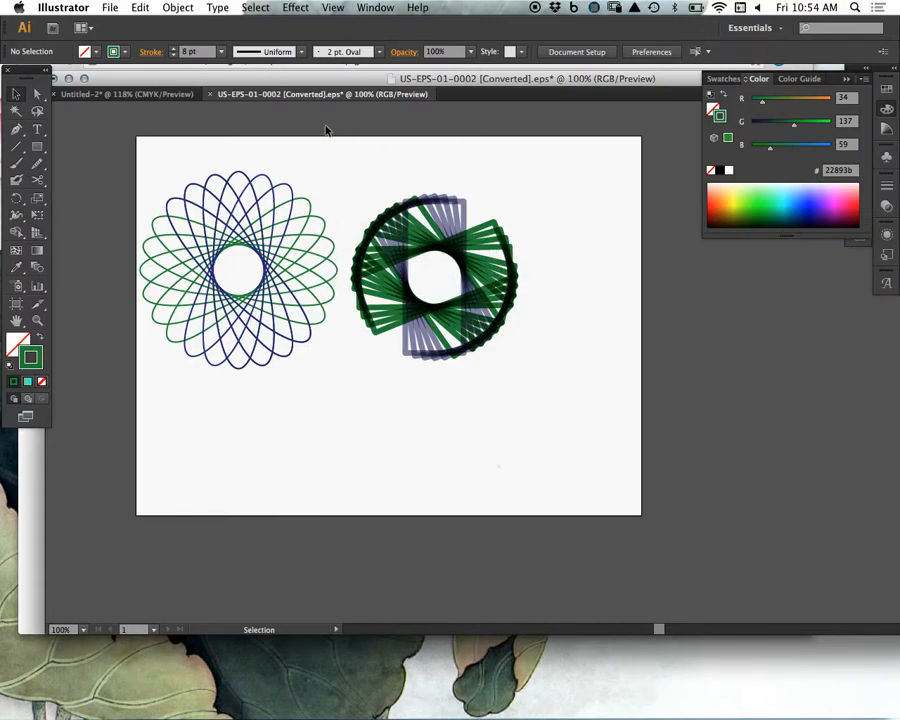
pyautogui.click(127, 94)
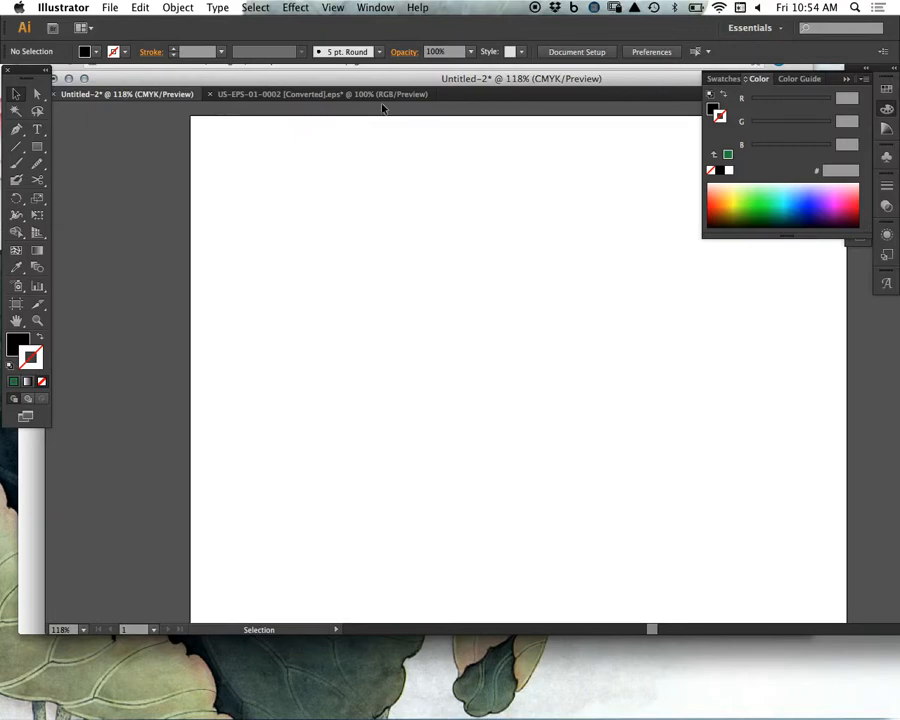
# Step: Switch to the US-EPS-01-0002 document and hide Layer 7, which holds the ellipse and rectangle patterns
pyautogui.click(278, 95)
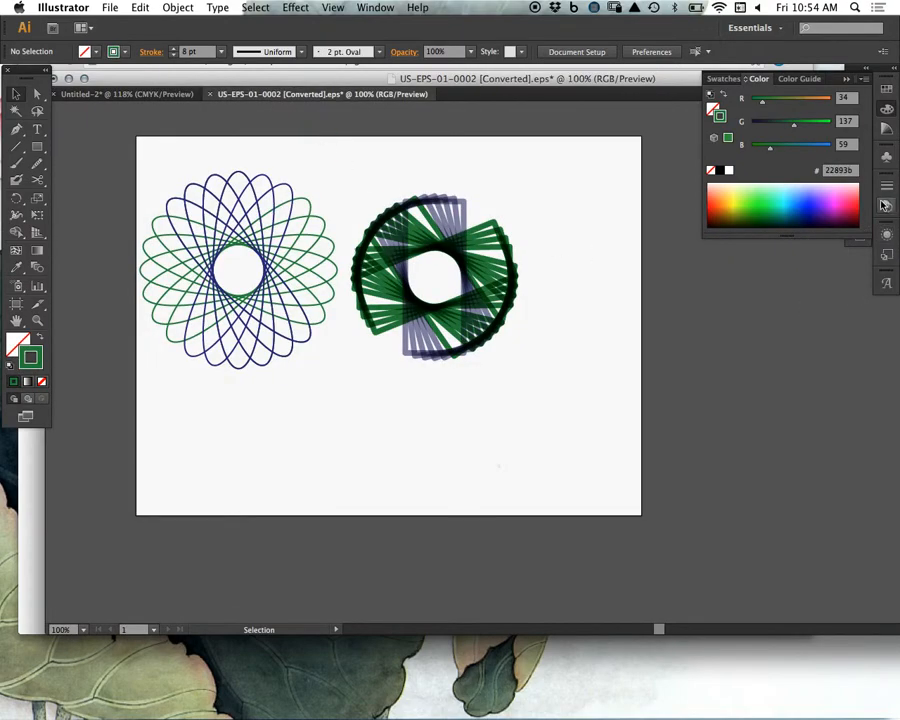
pyautogui.click(843, 73)
pyautogui.click(858, 214)
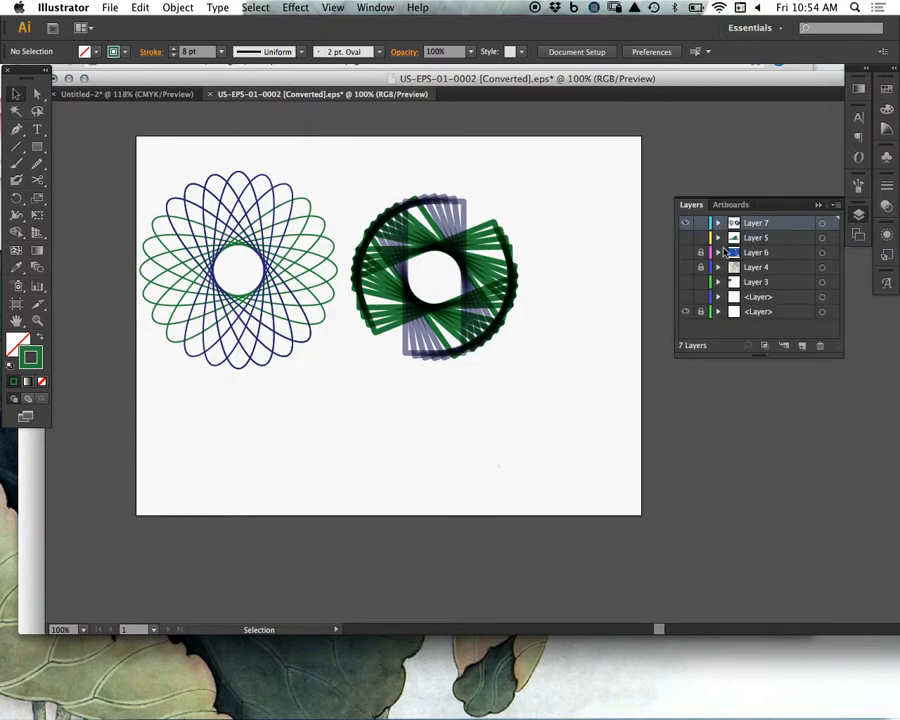
pyautogui.click(686, 223)
# Step: Show Layers 4, 5 and 6 to view the Hampton Roads map with its circles, and hide these layers again
pyautogui.click(686, 252)
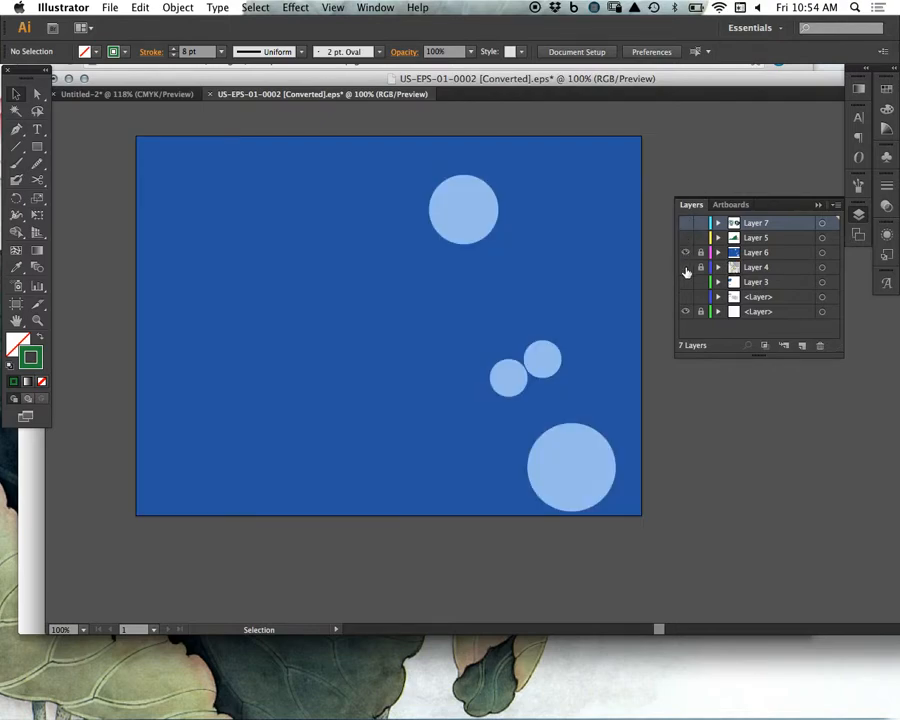
pyautogui.click(686, 267)
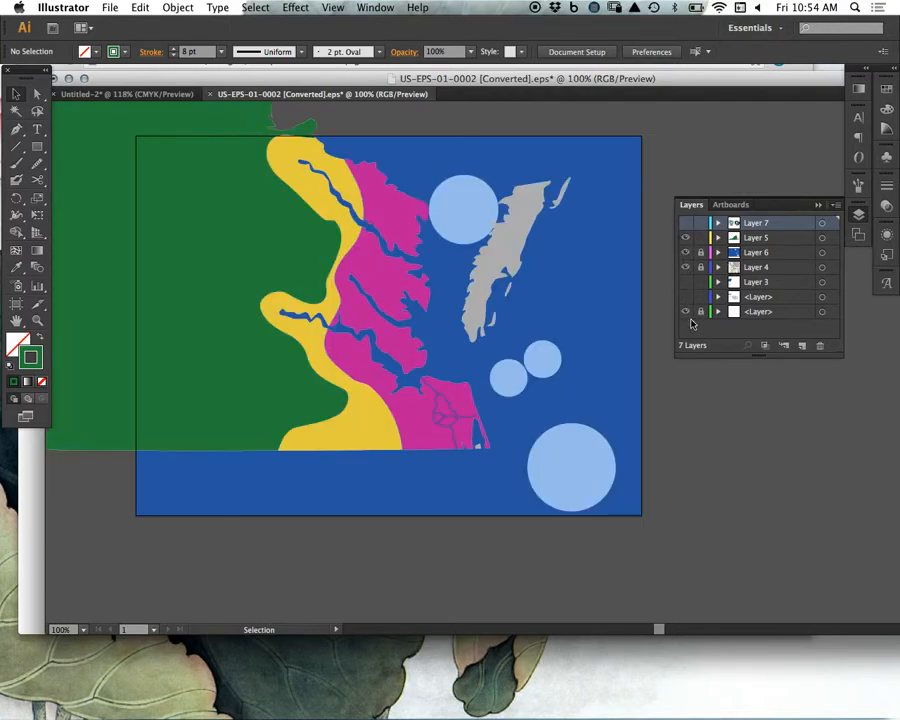
pyautogui.click(686, 268)
pyautogui.click(686, 239)
pyautogui.click(686, 254)
# Step: Show the United States map layer and the blue data circles on Layer 3, and move the document window slightly lower
pyautogui.click(686, 296)
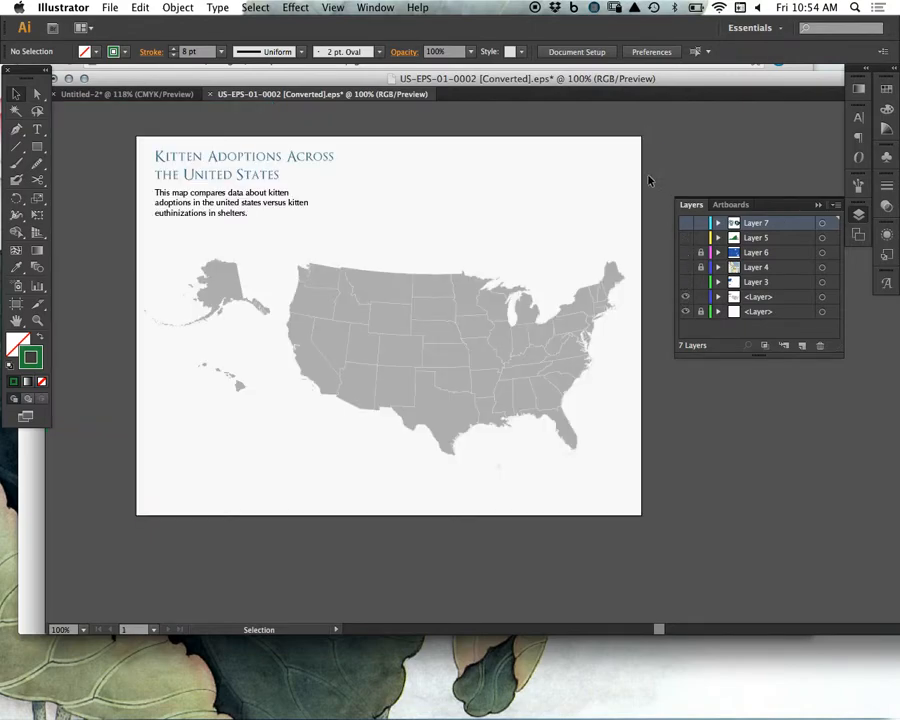
pyautogui.click(686, 282)
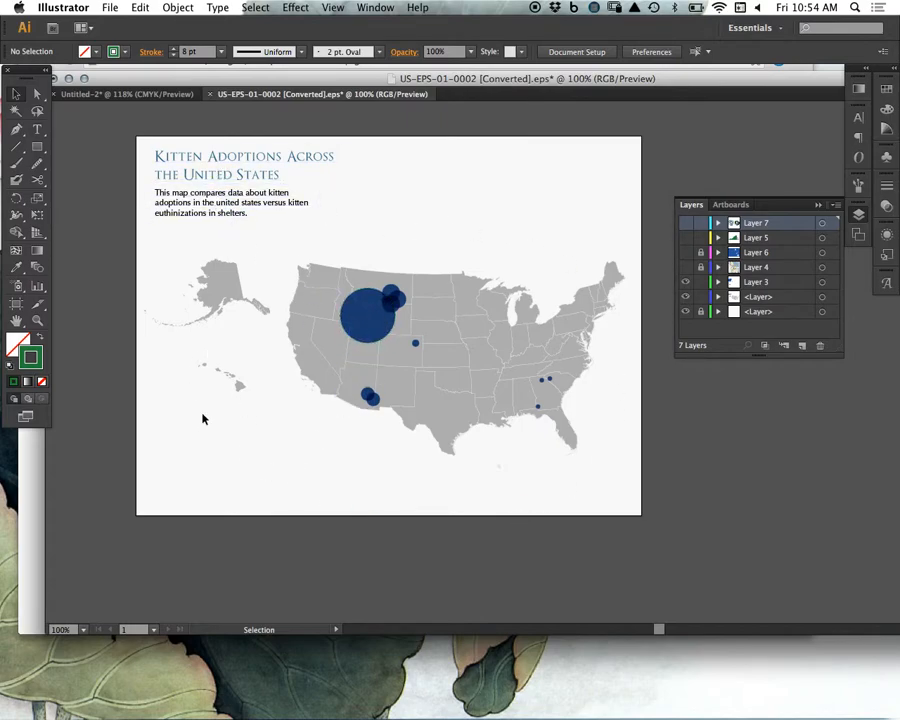
pyautogui.doubleClick(476, 78)
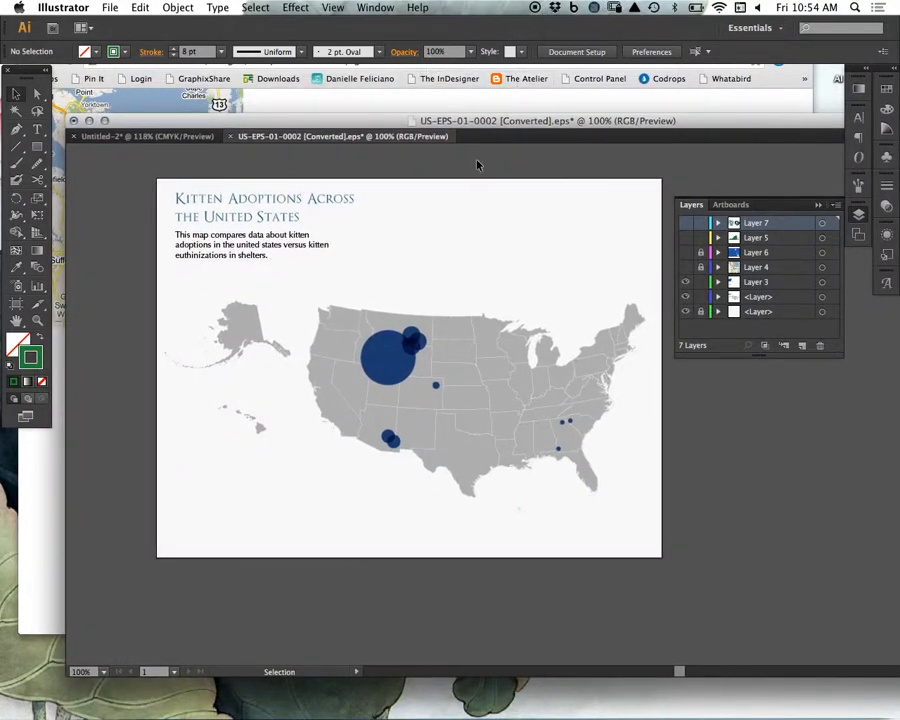
pyautogui.moveTo(476, 122); pyautogui.dragTo(476, 110)
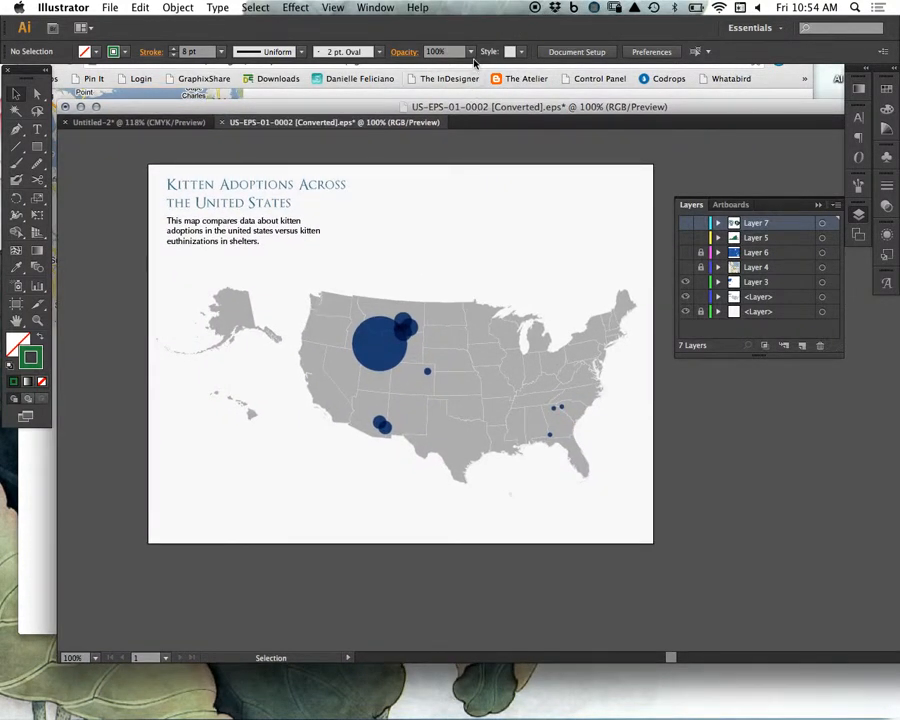